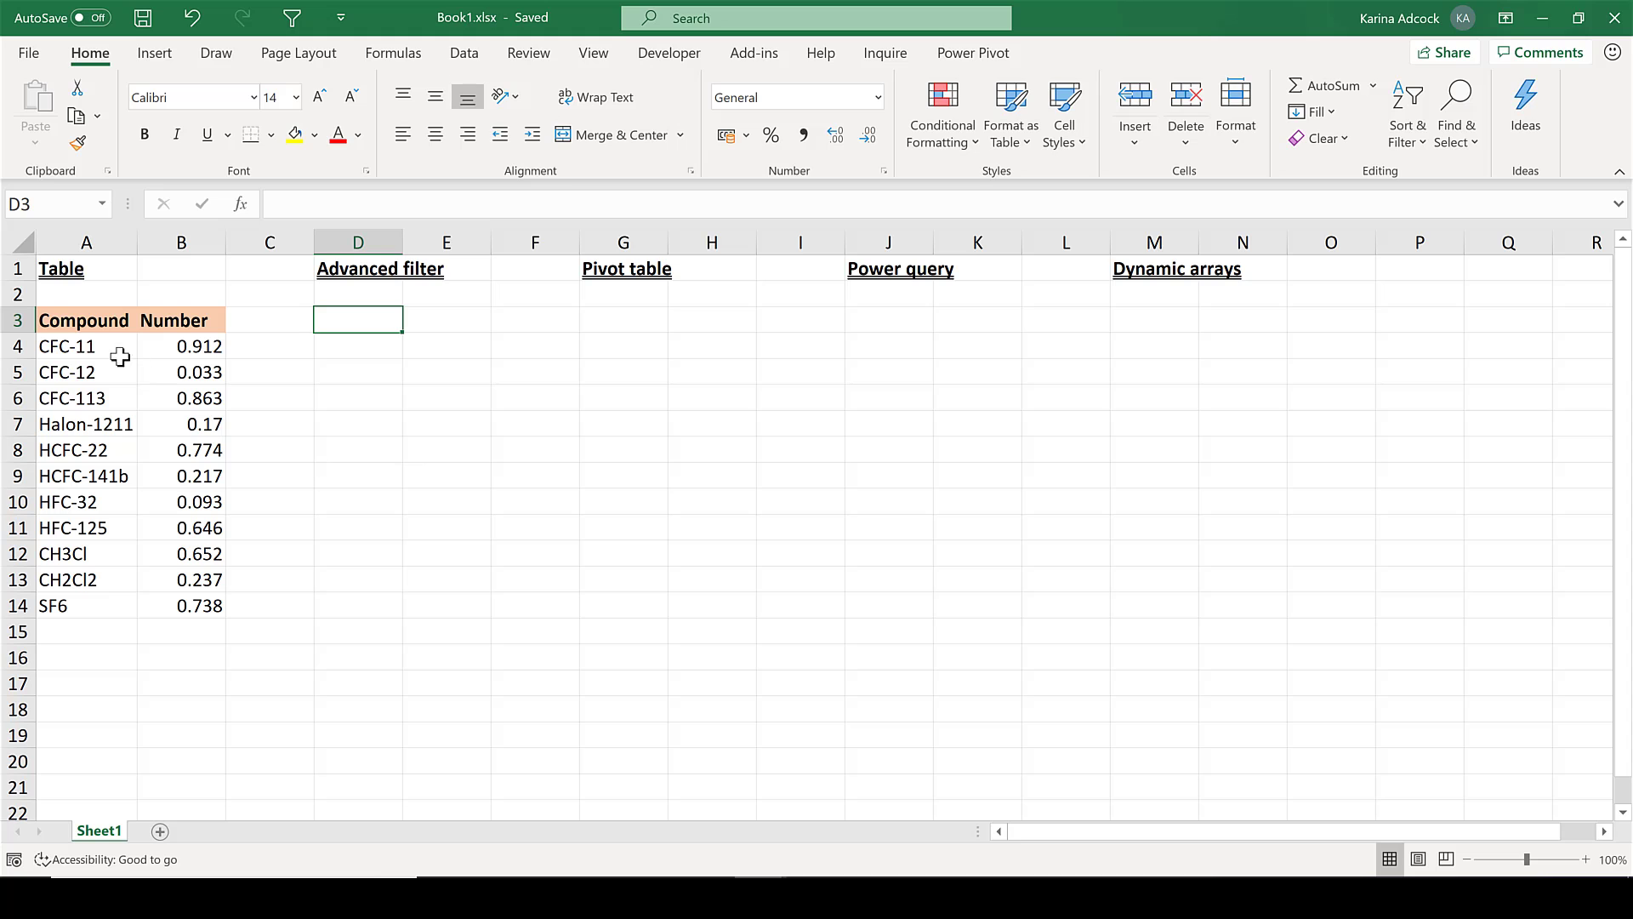
Select the Compound and Number list A3:B14 and view the Sort & Filter options.
drag(103, 329, 198, 596)
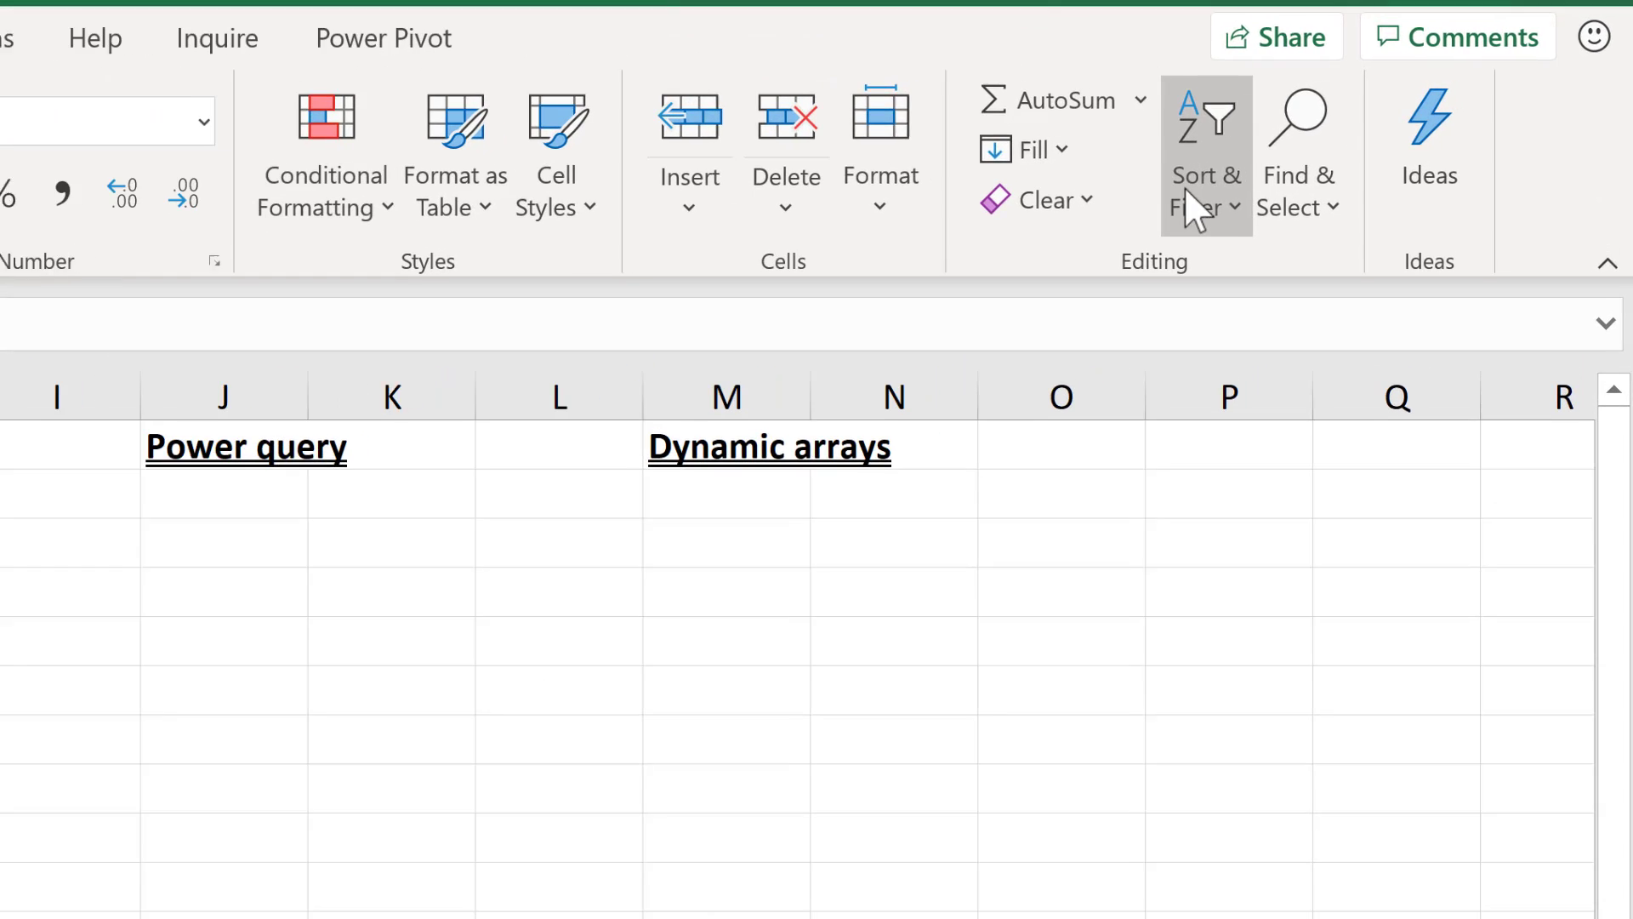
click(1213, 210)
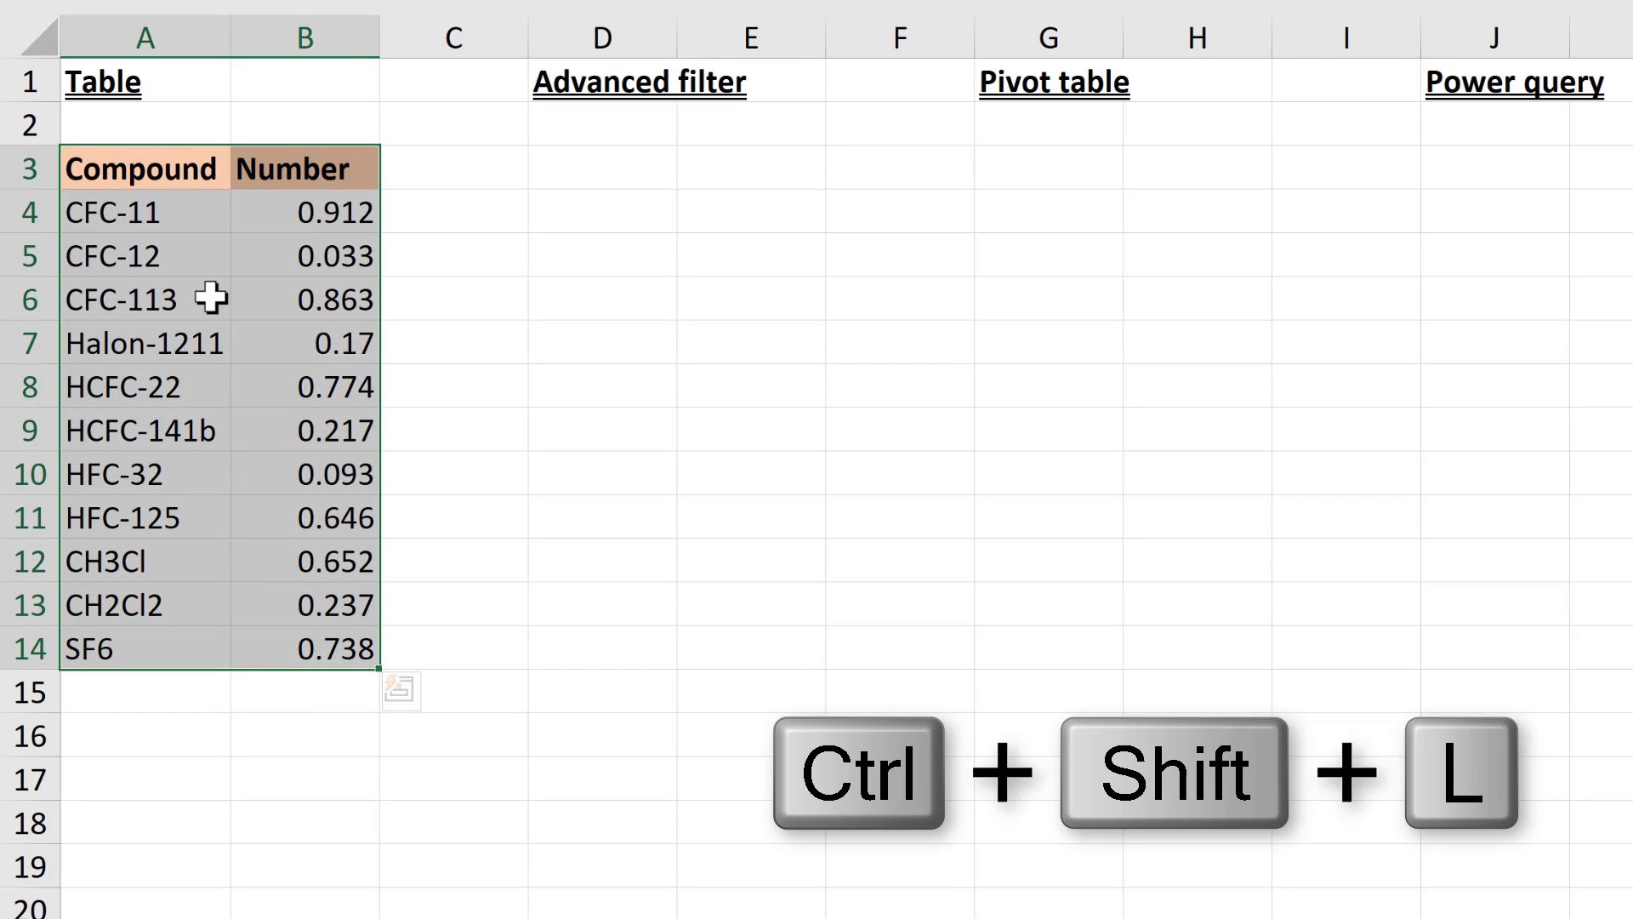
Turn on AutoFilter with Ctrl+Shift+L and filter Number to values greater than 0.5.
key(ctrl+shift+l)
click(311, 256)
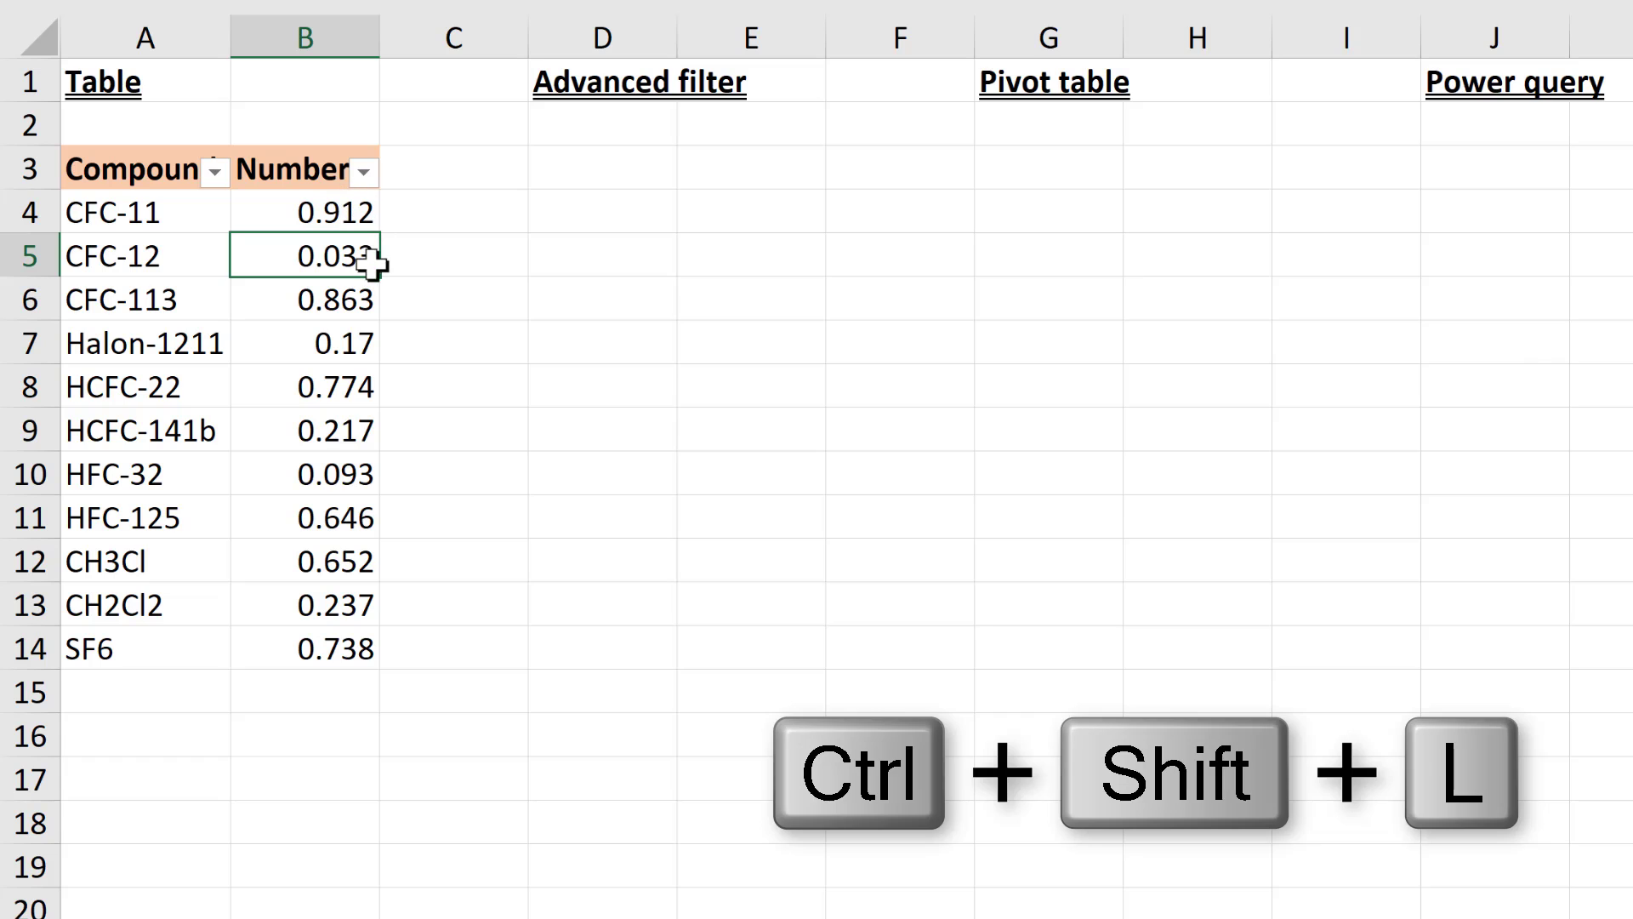
click(365, 172)
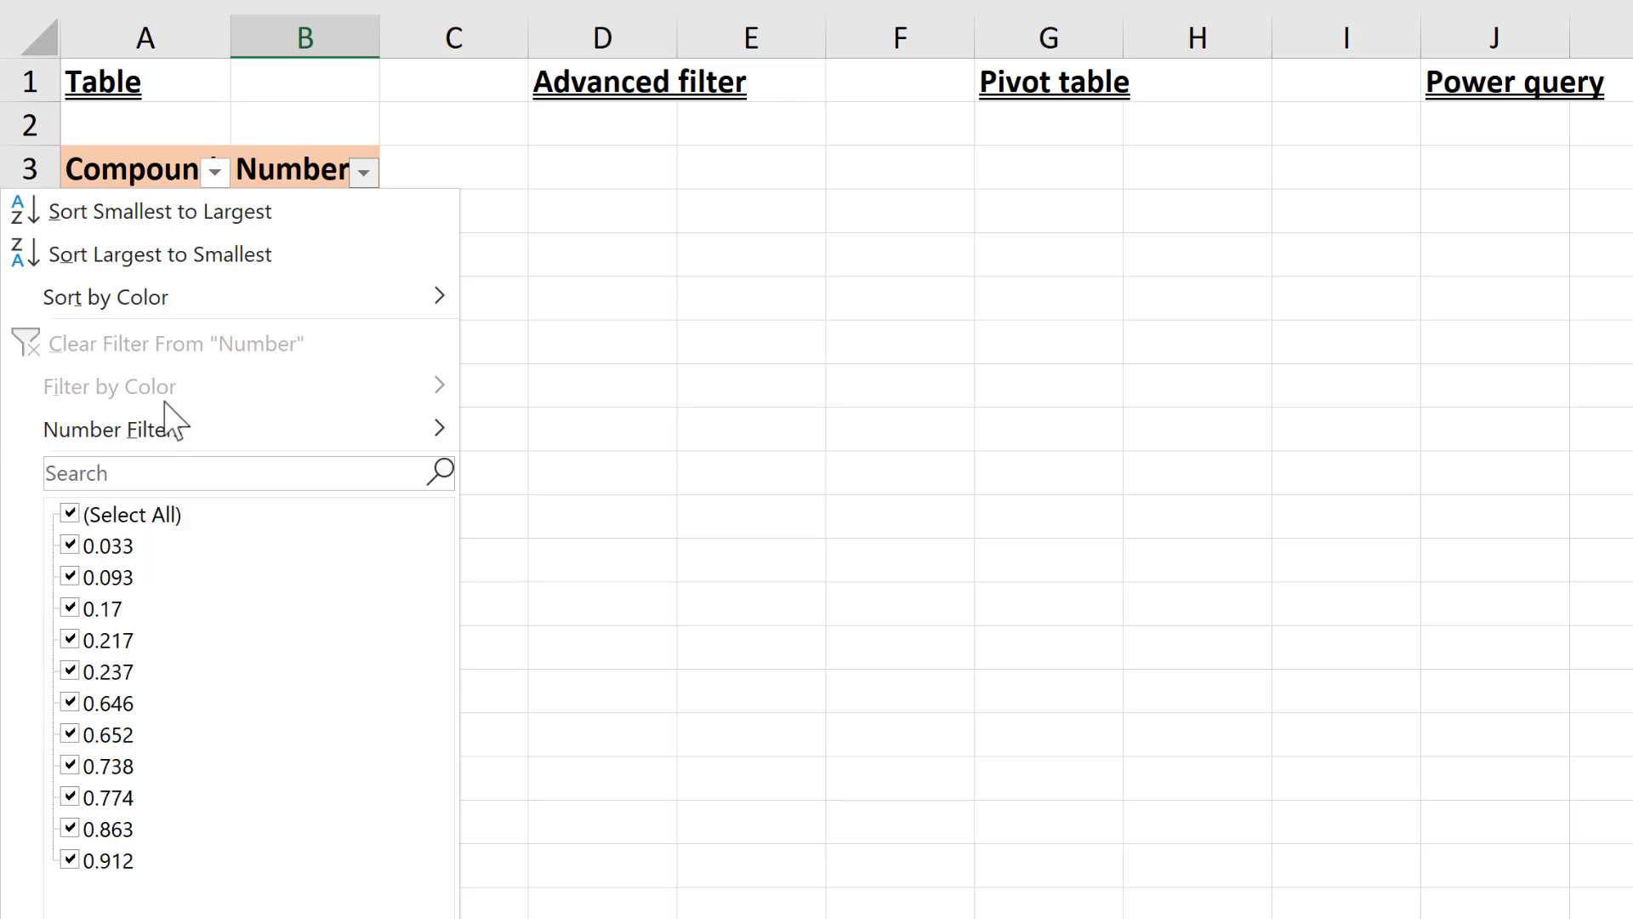
mouse_move(178, 441)
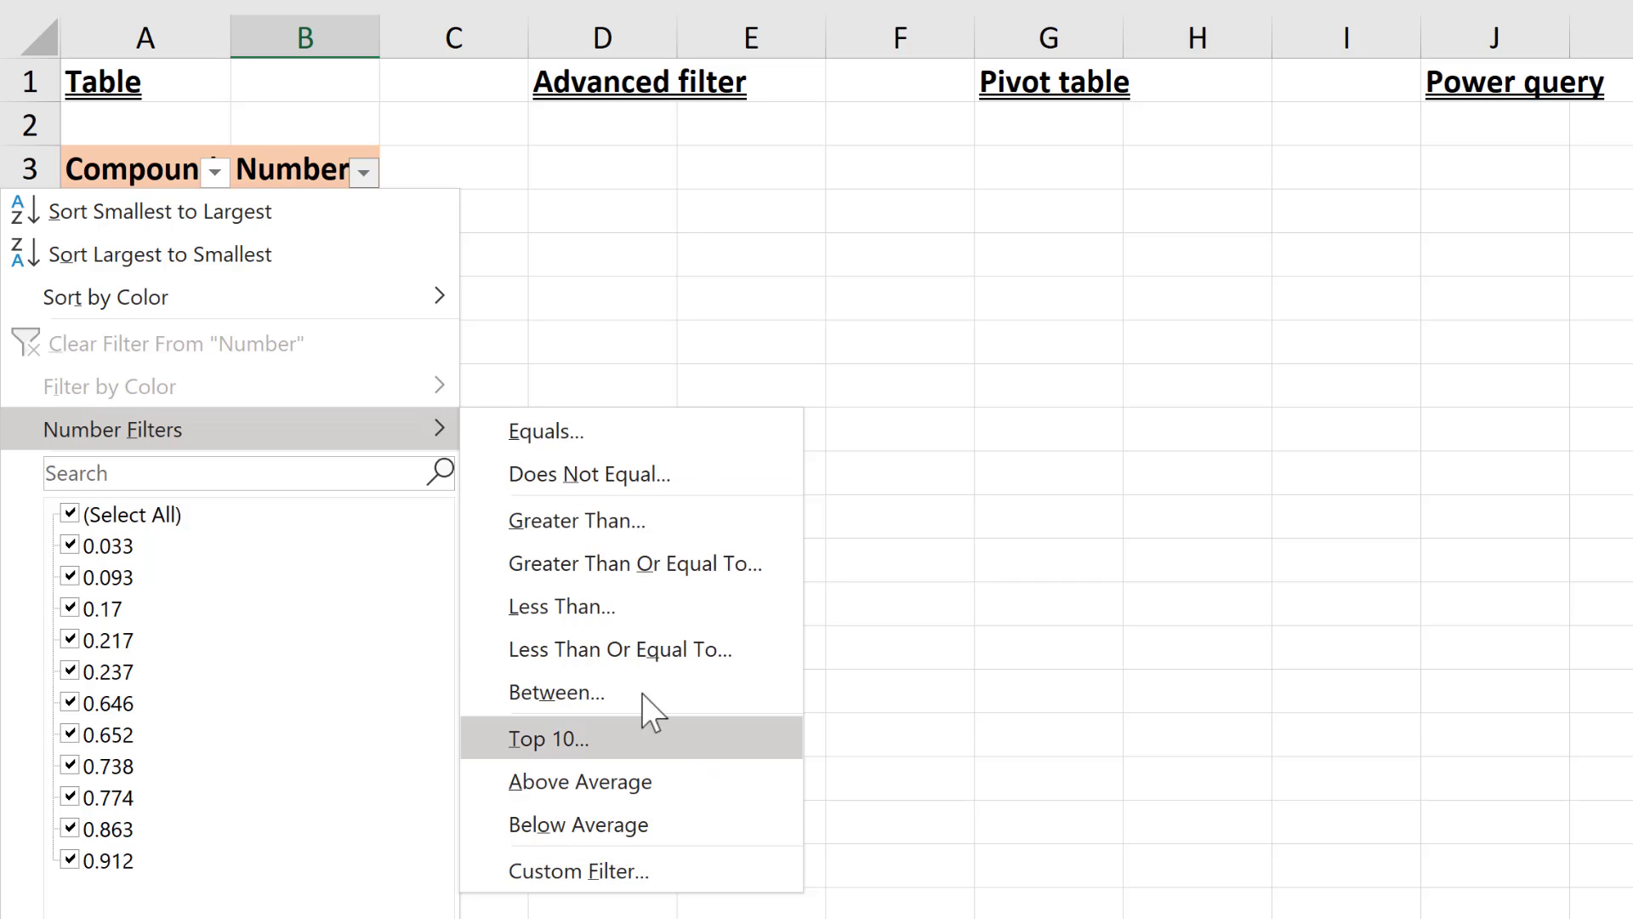
click(664, 535)
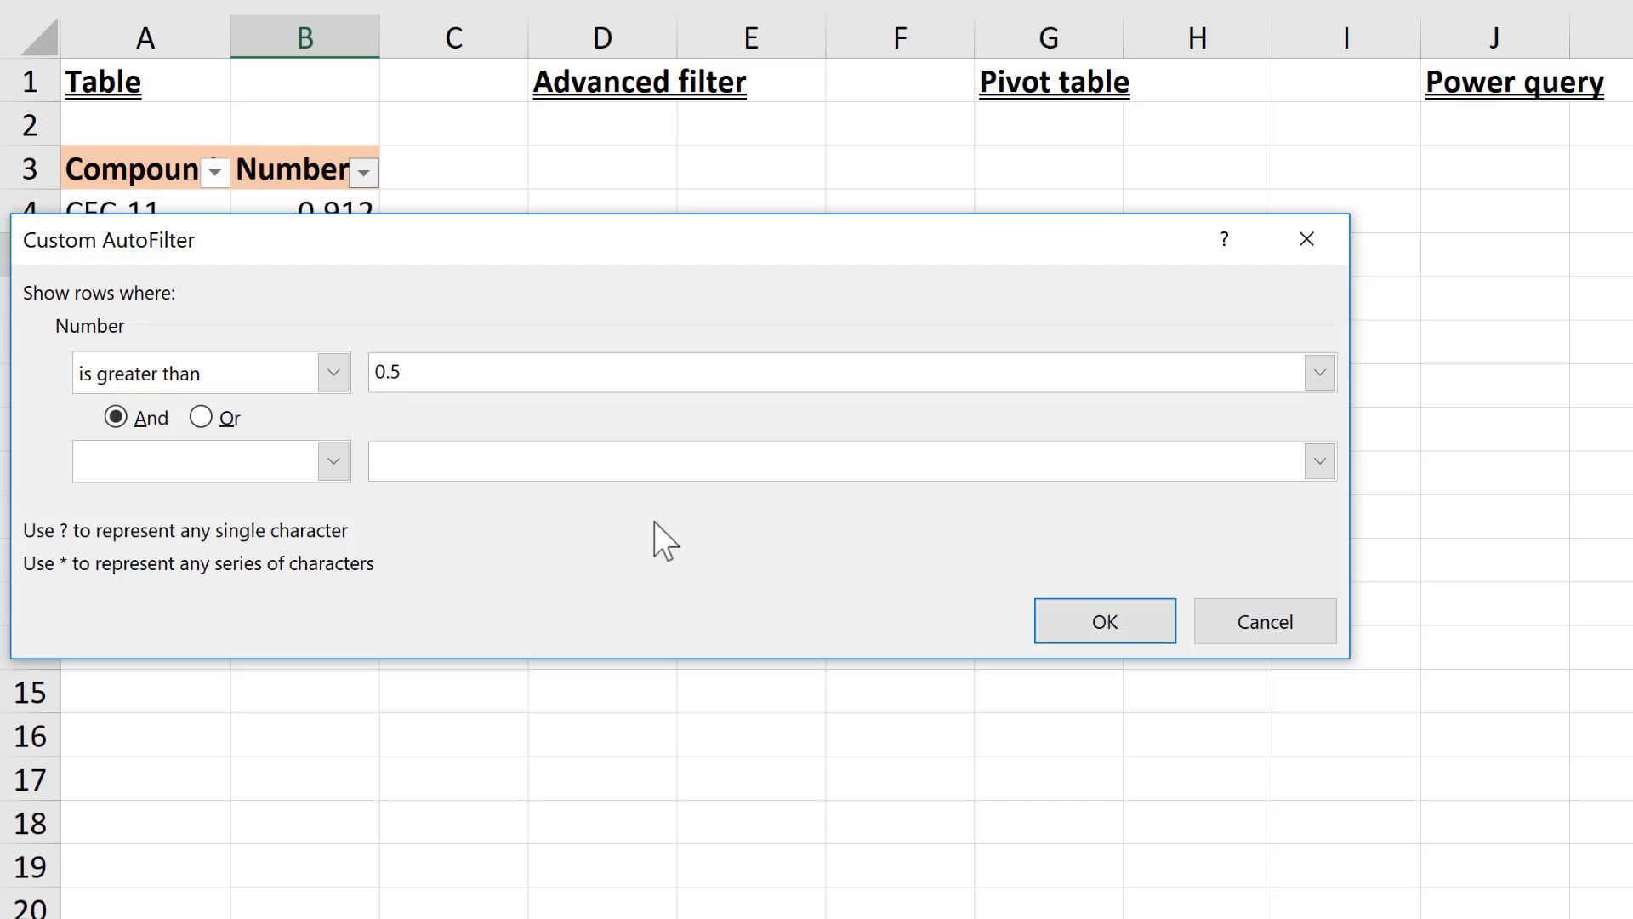
key(Return)
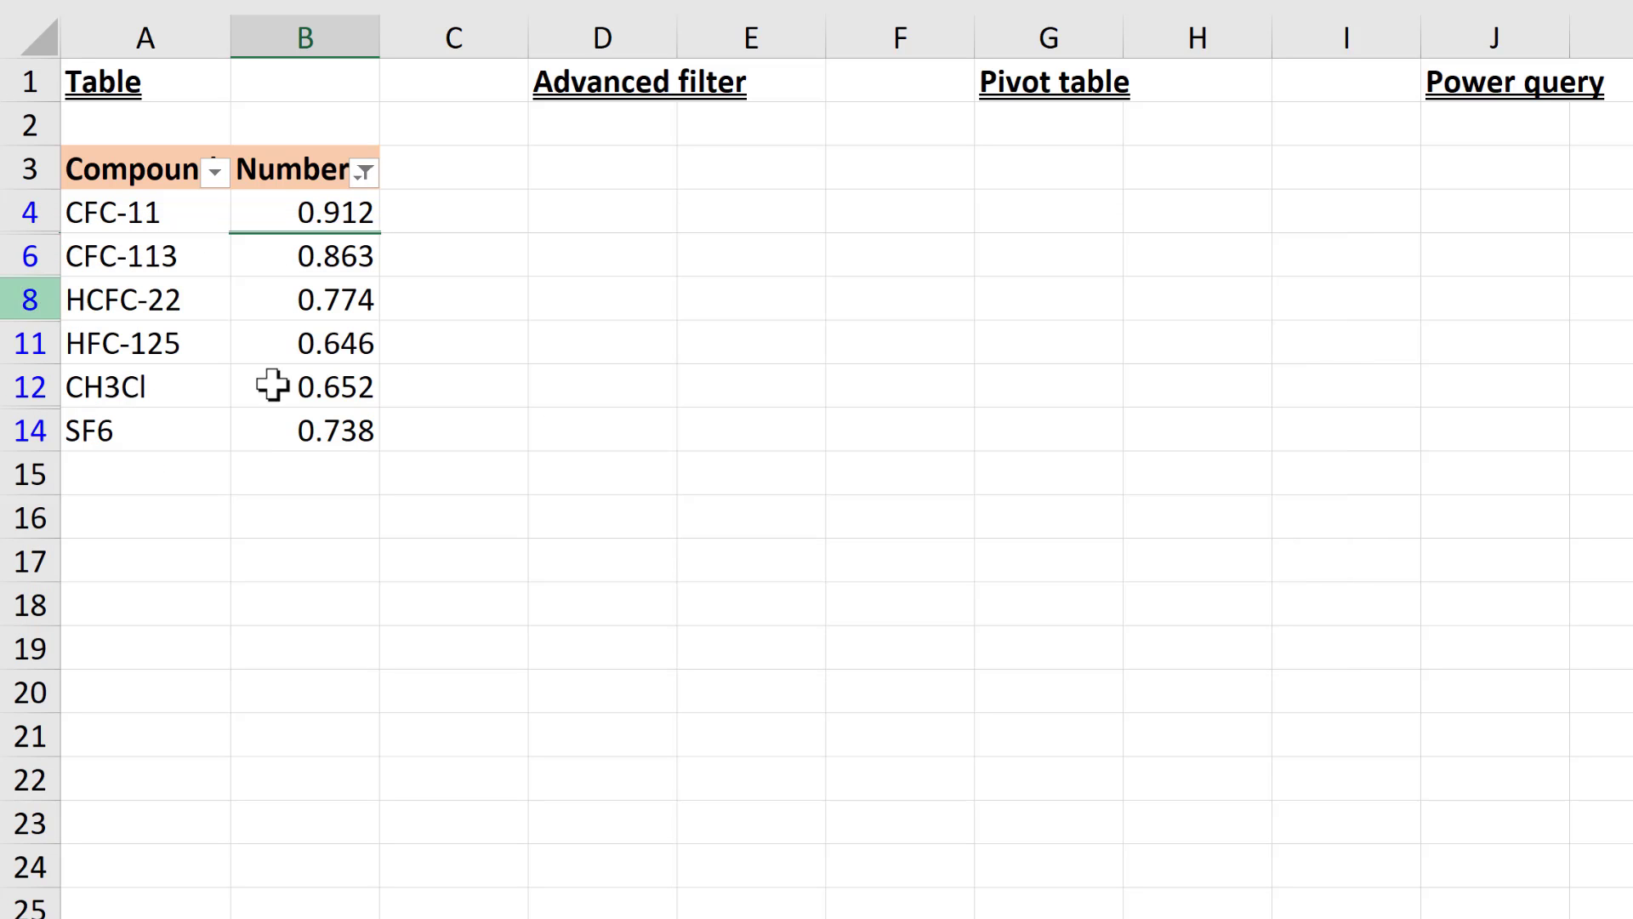
click(270, 390)
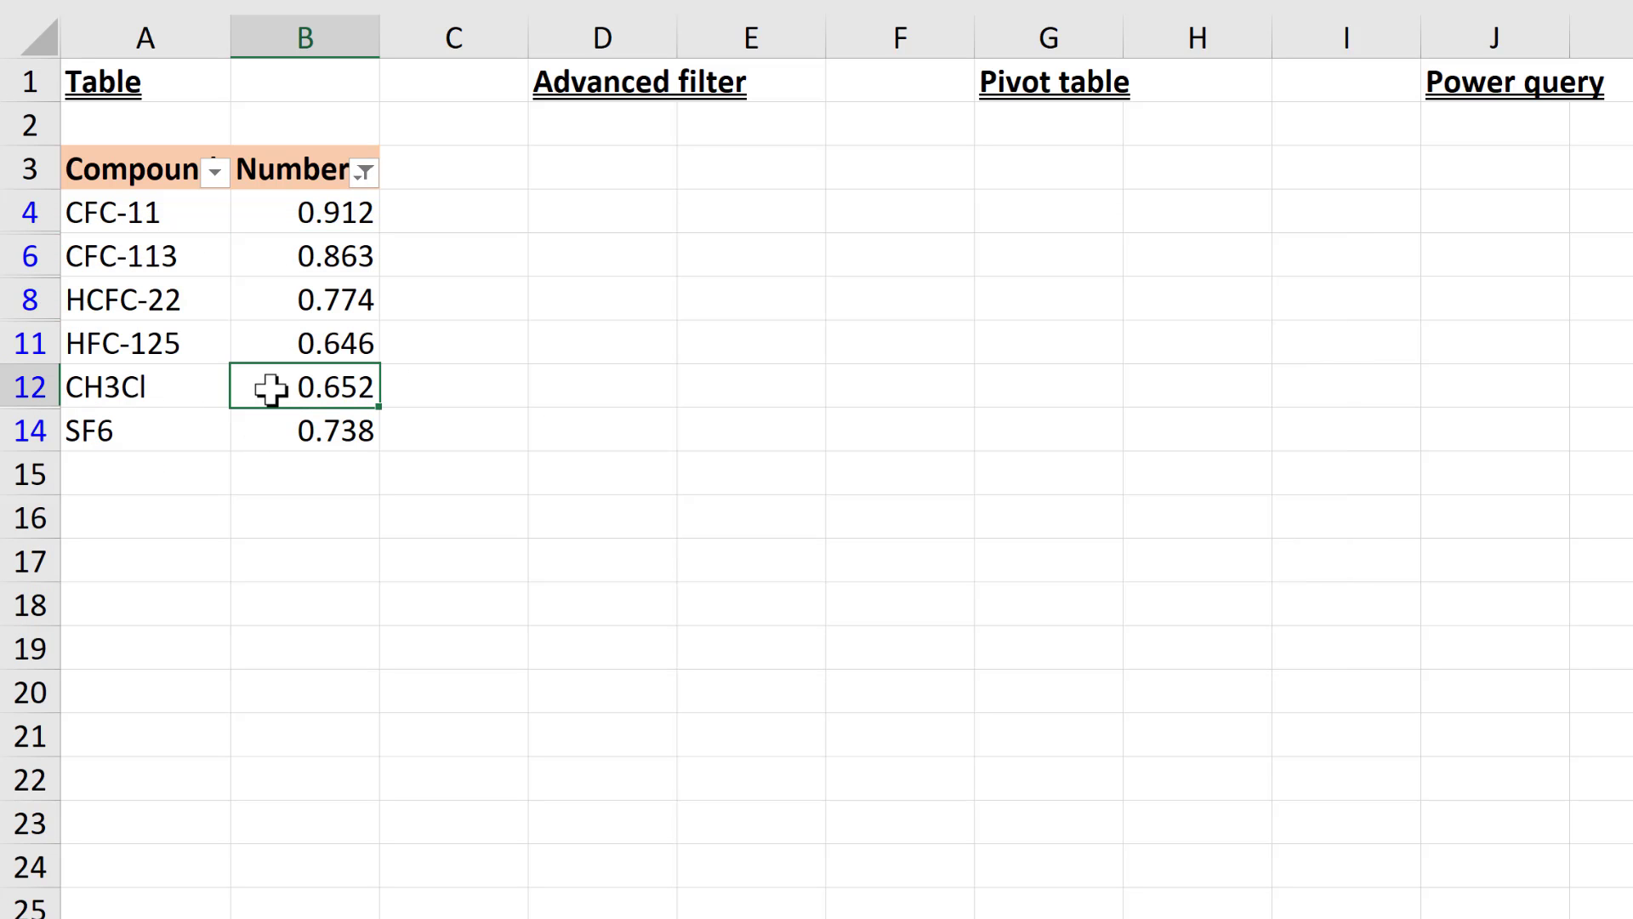
Clear the filter from the Number column so all eleven rows show.
click(365, 172)
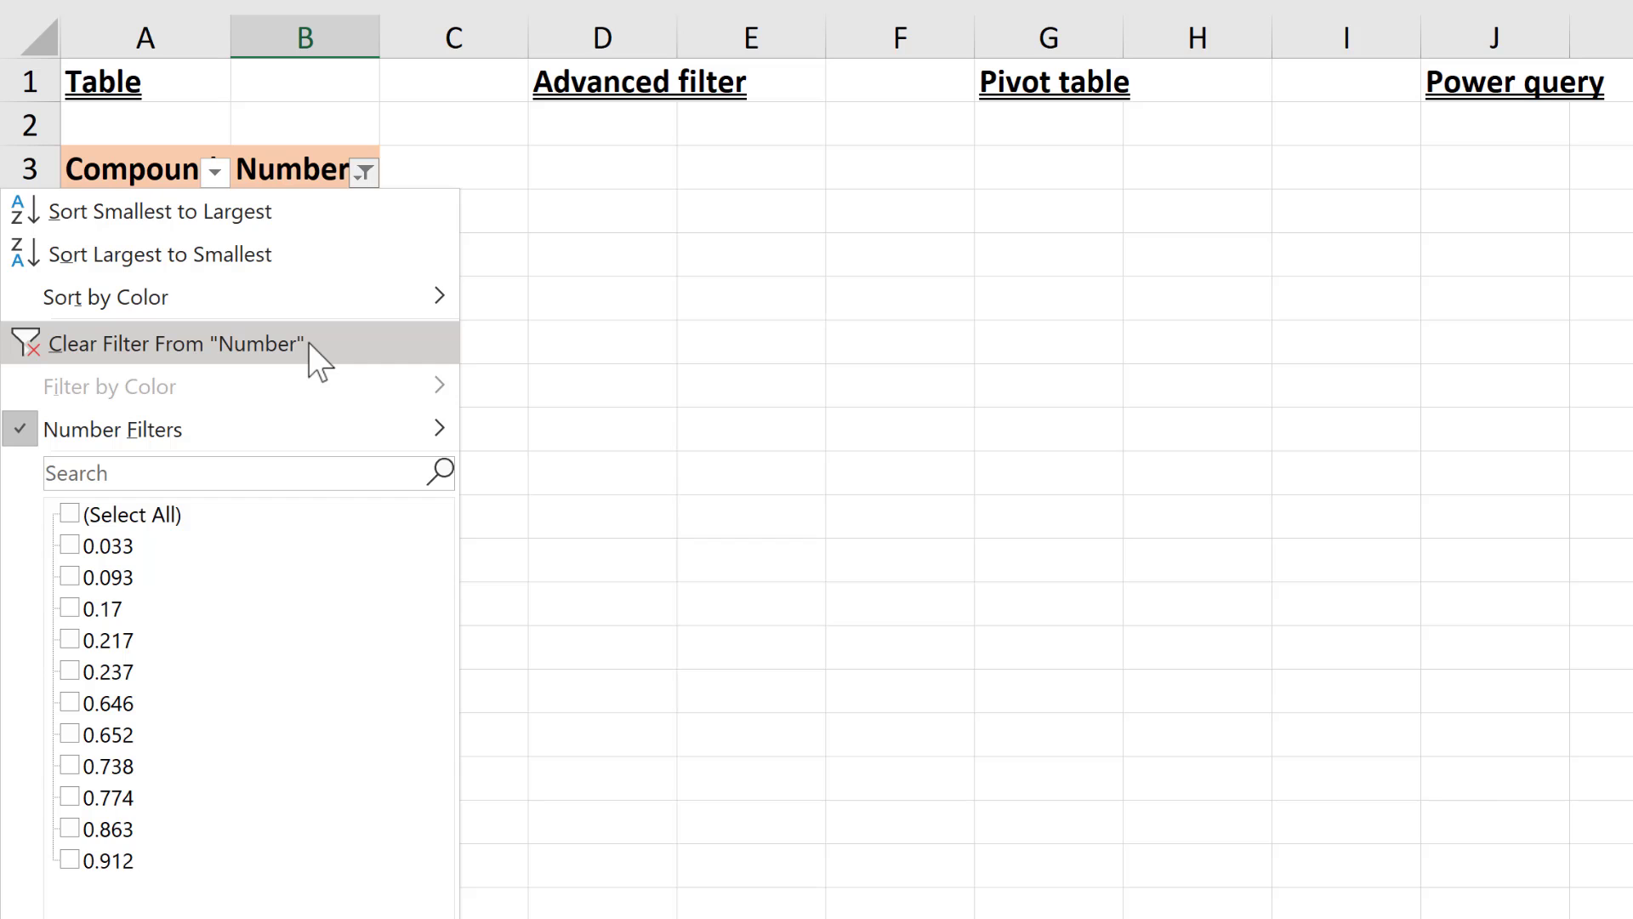
click(308, 342)
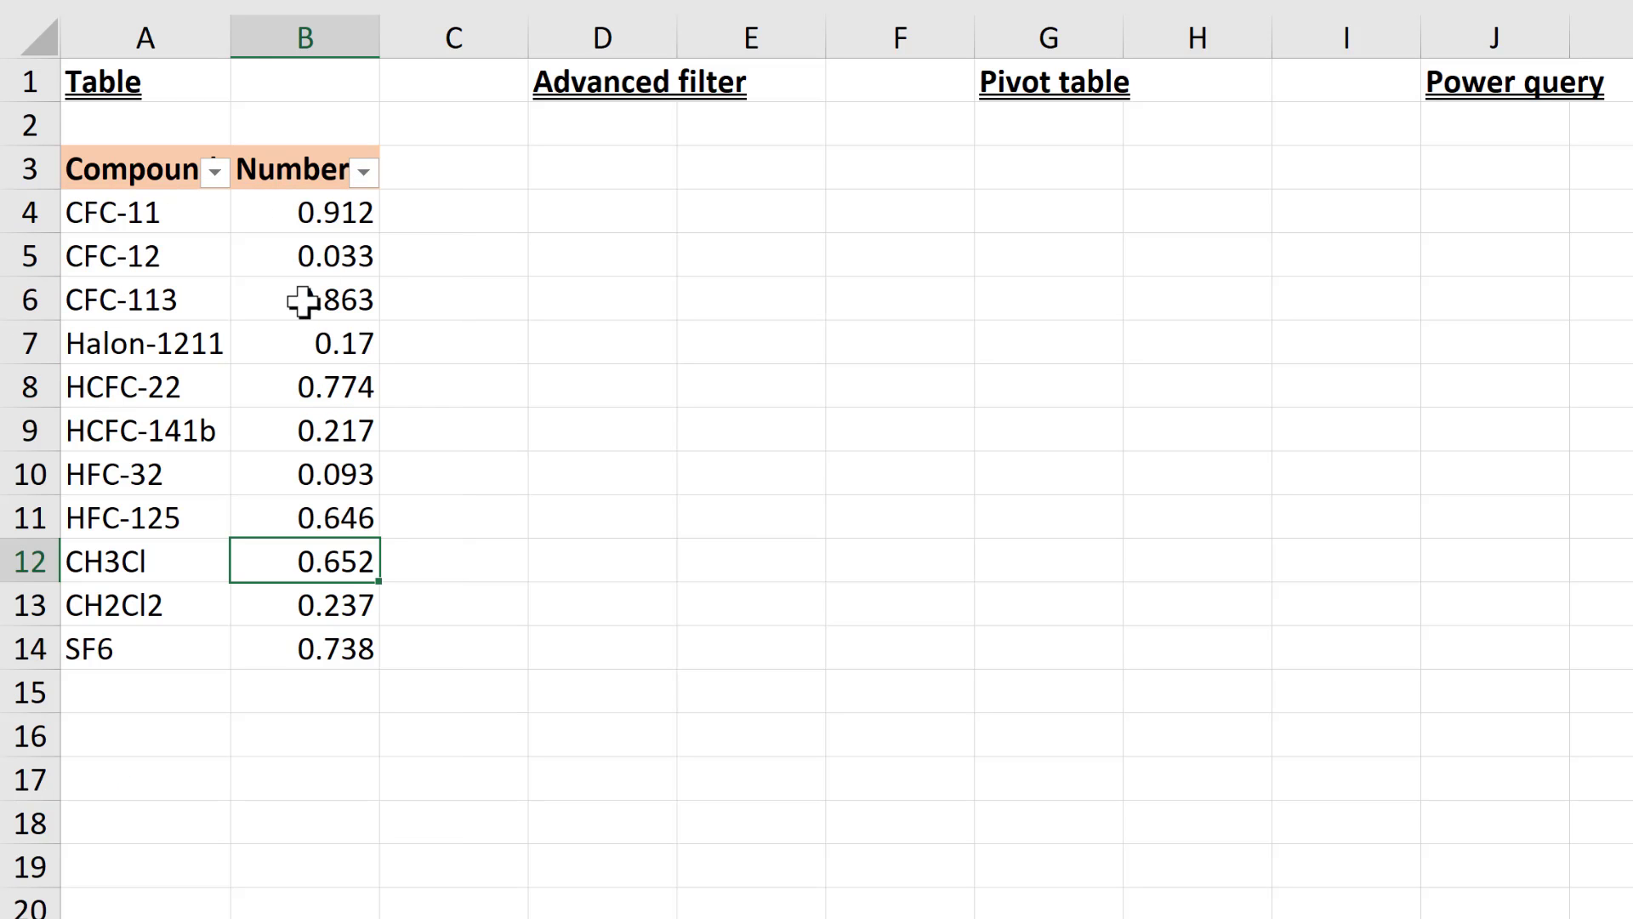
click(302, 300)
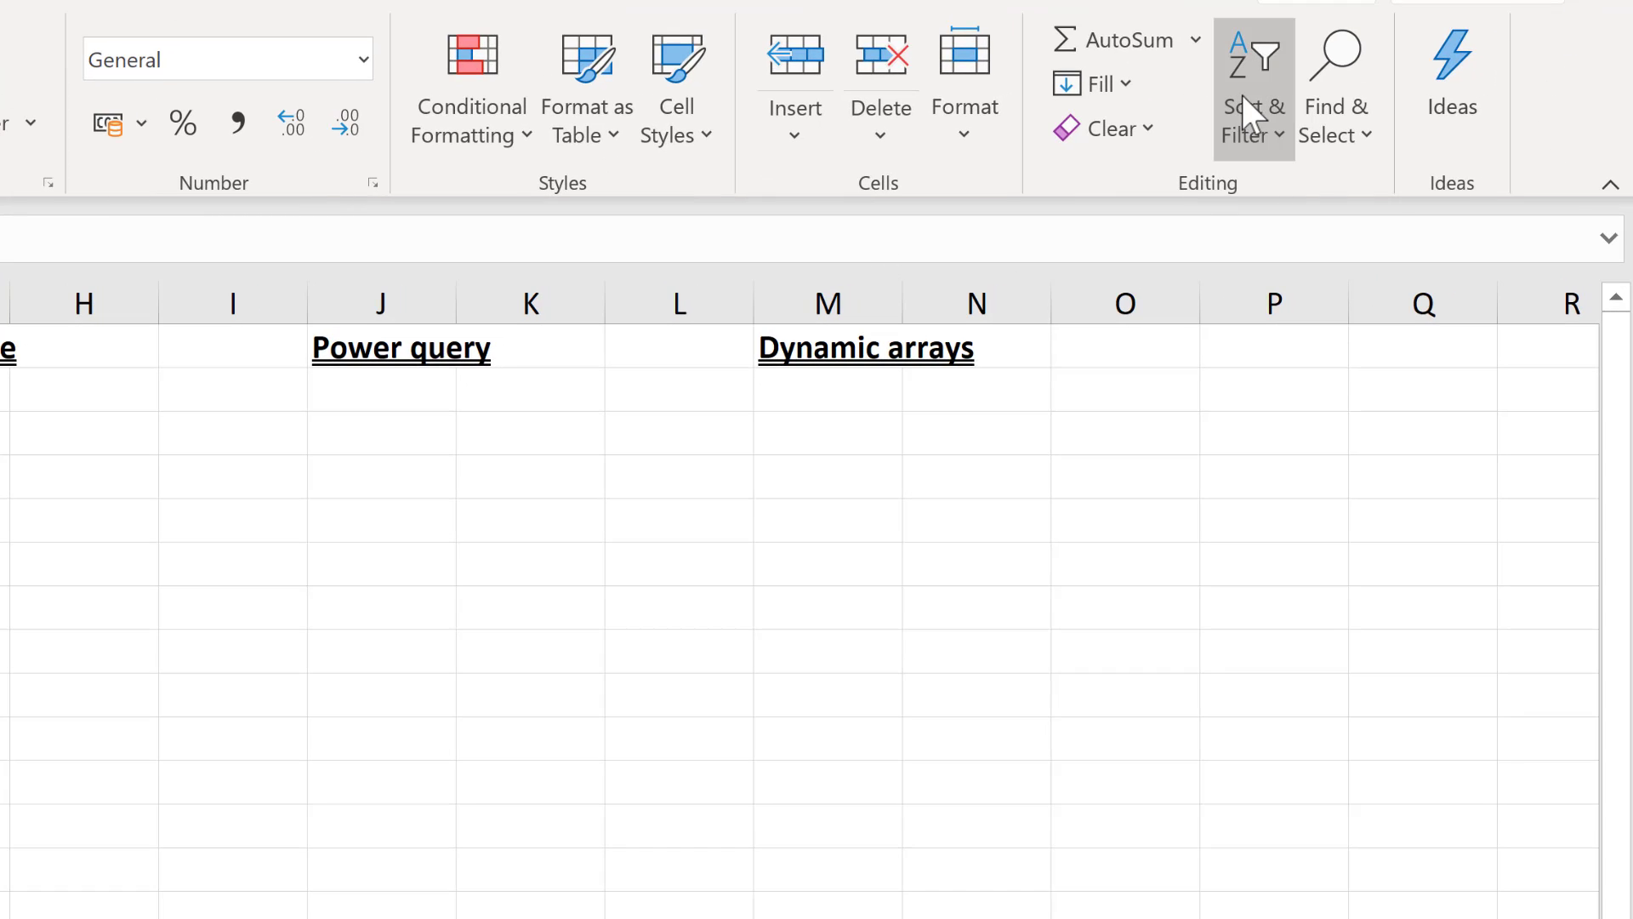
Toggle the Sort & Filter Filter command off to remove the header arrows.
click(1263, 112)
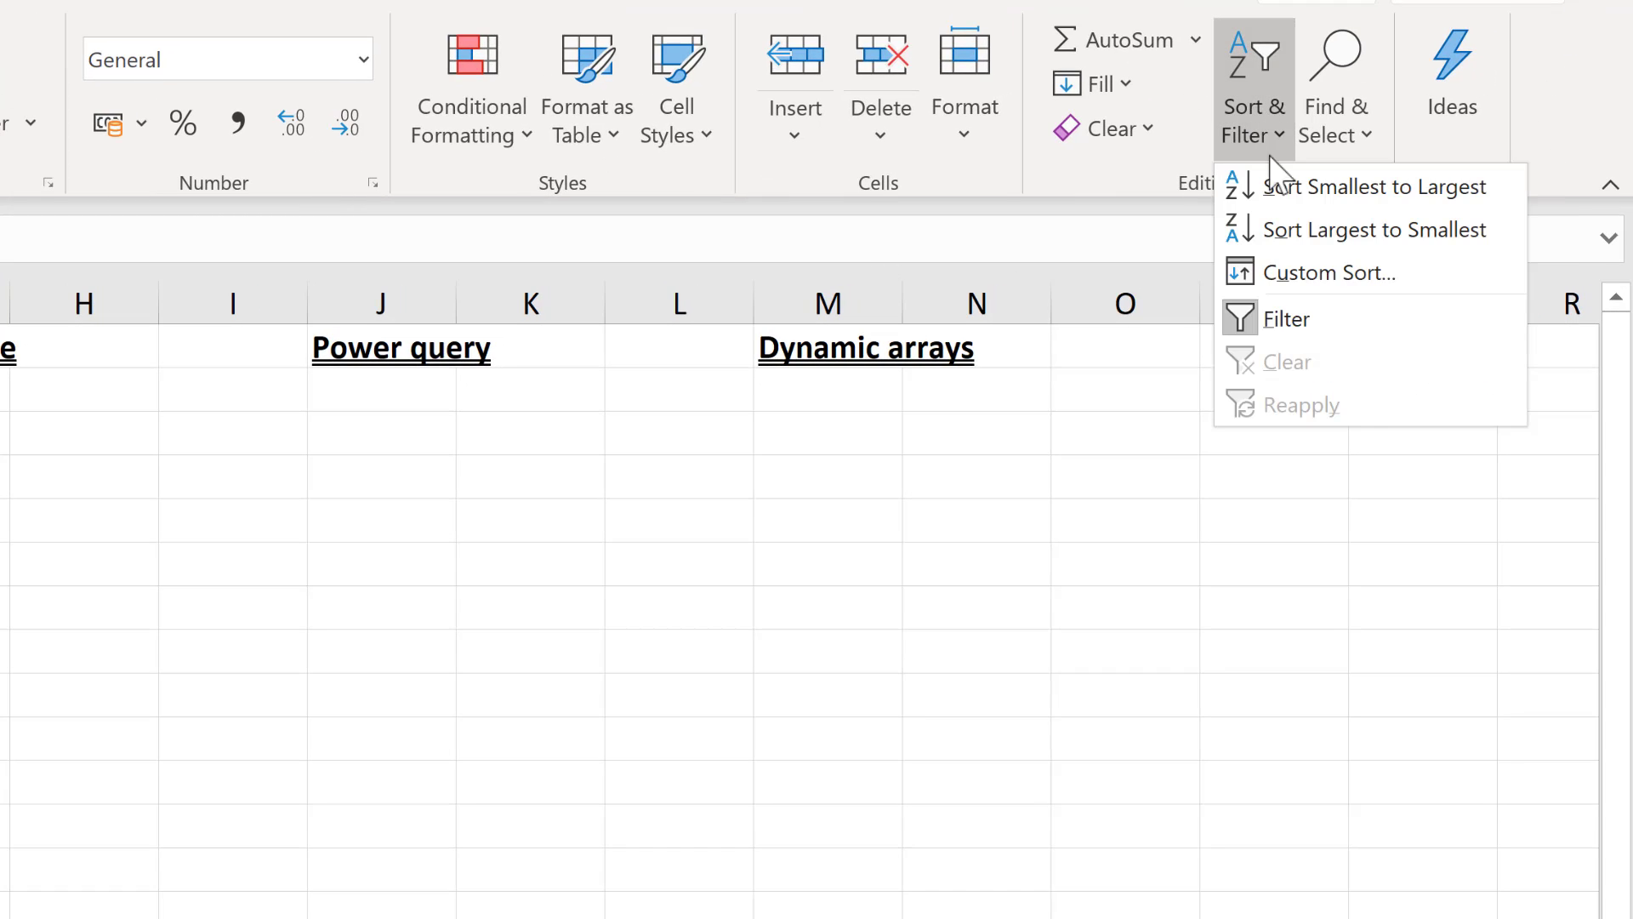
click(1331, 327)
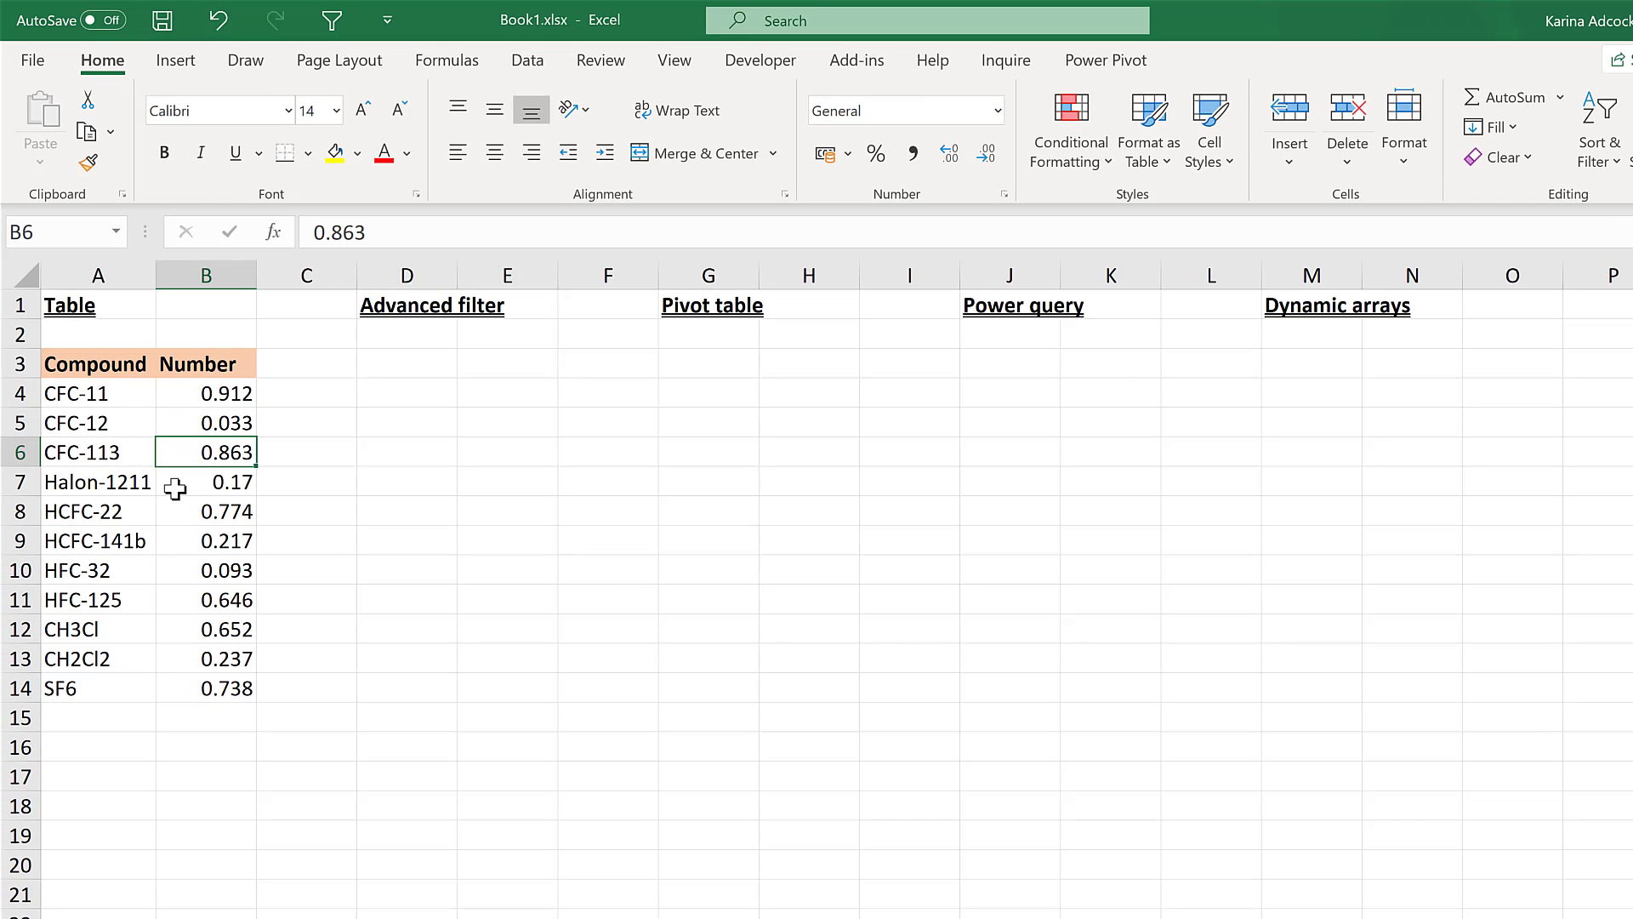
click(177, 489)
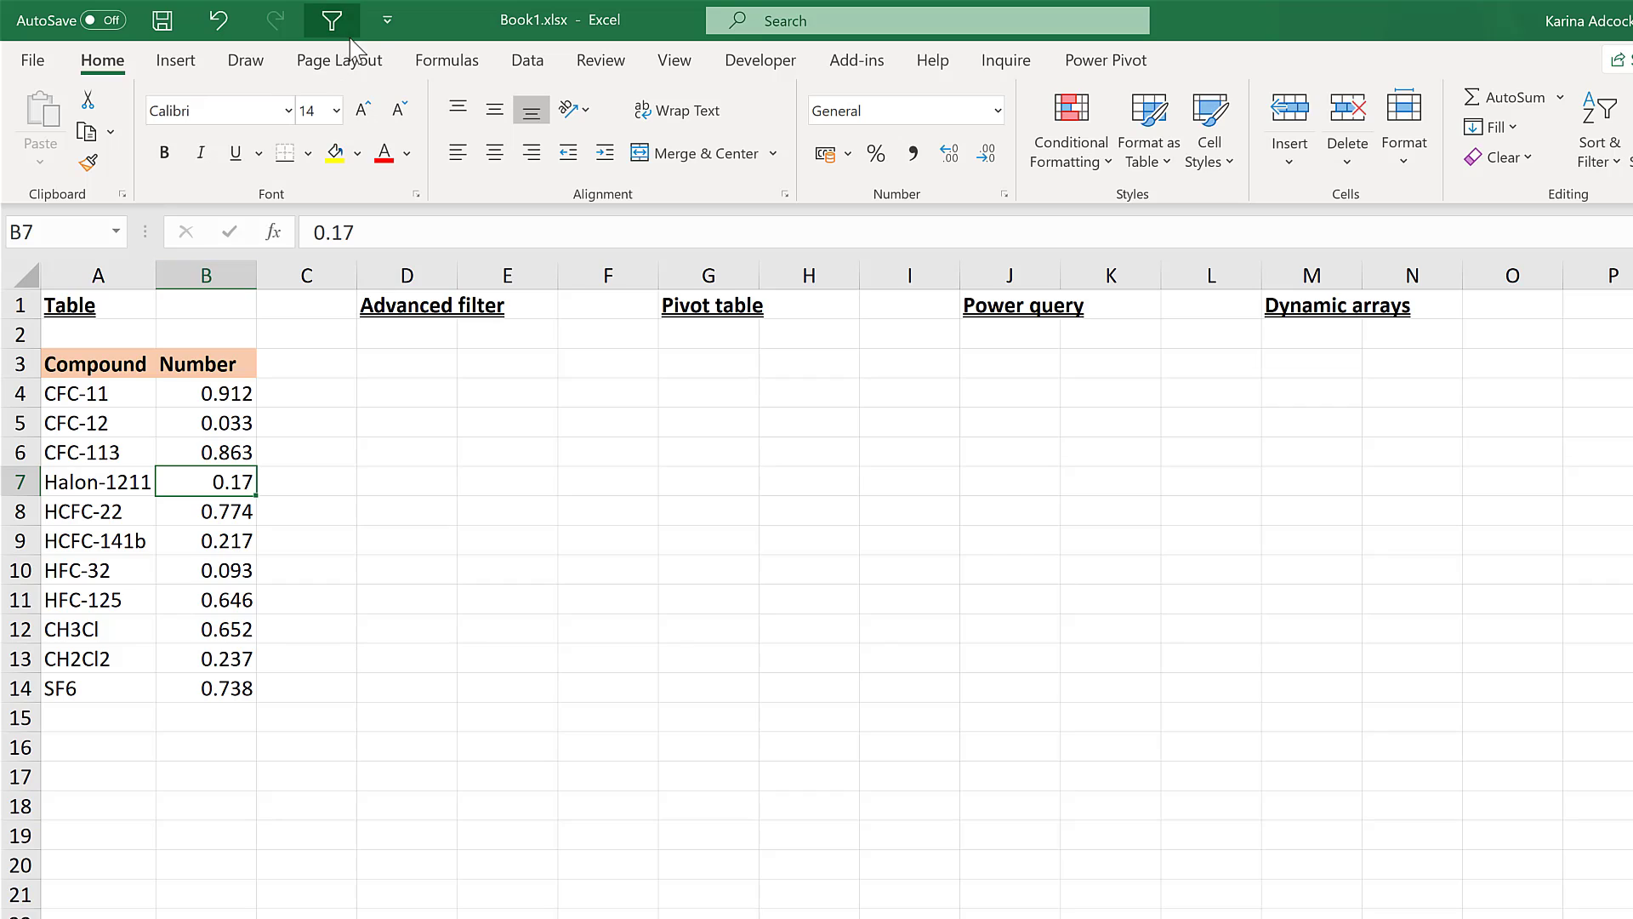
click(375, 30)
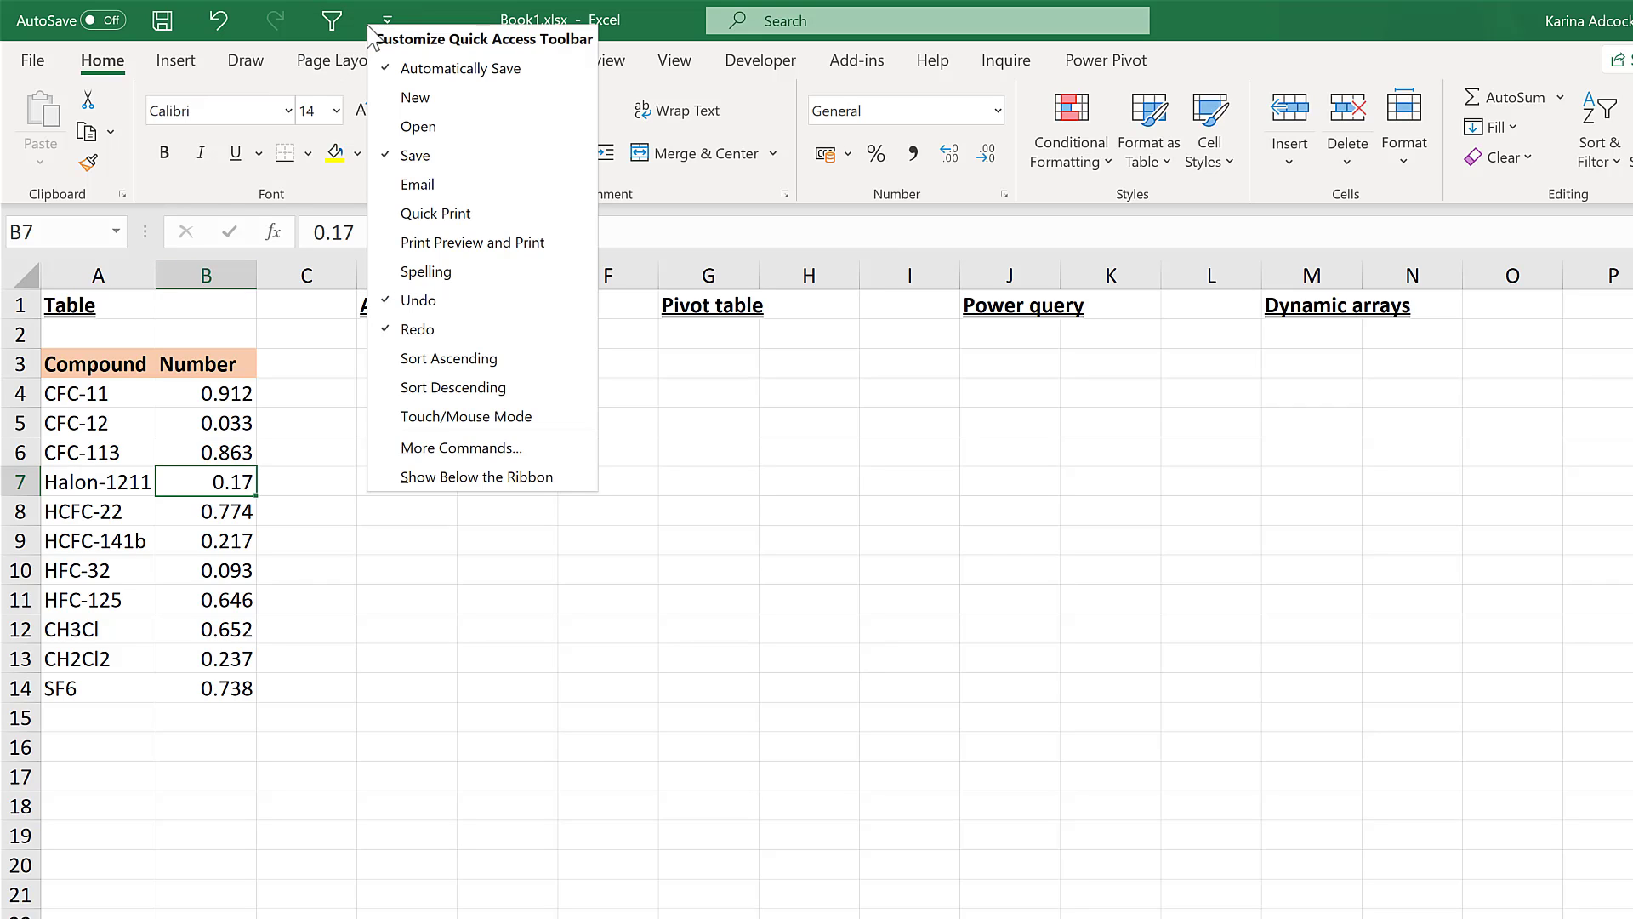
click(482, 448)
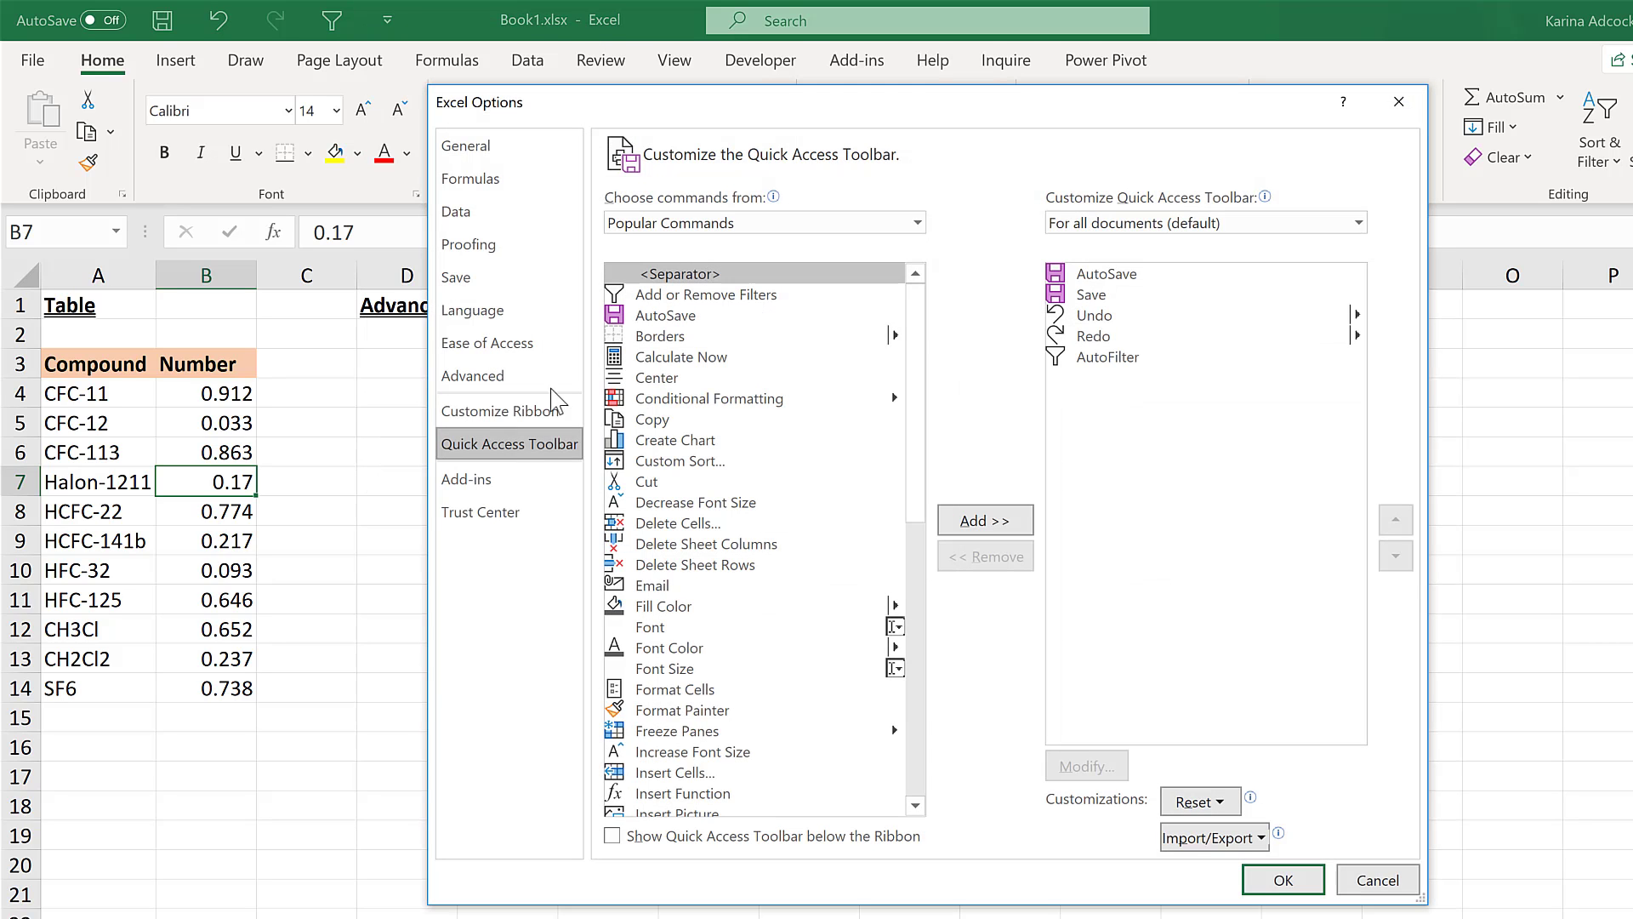
click(917, 224)
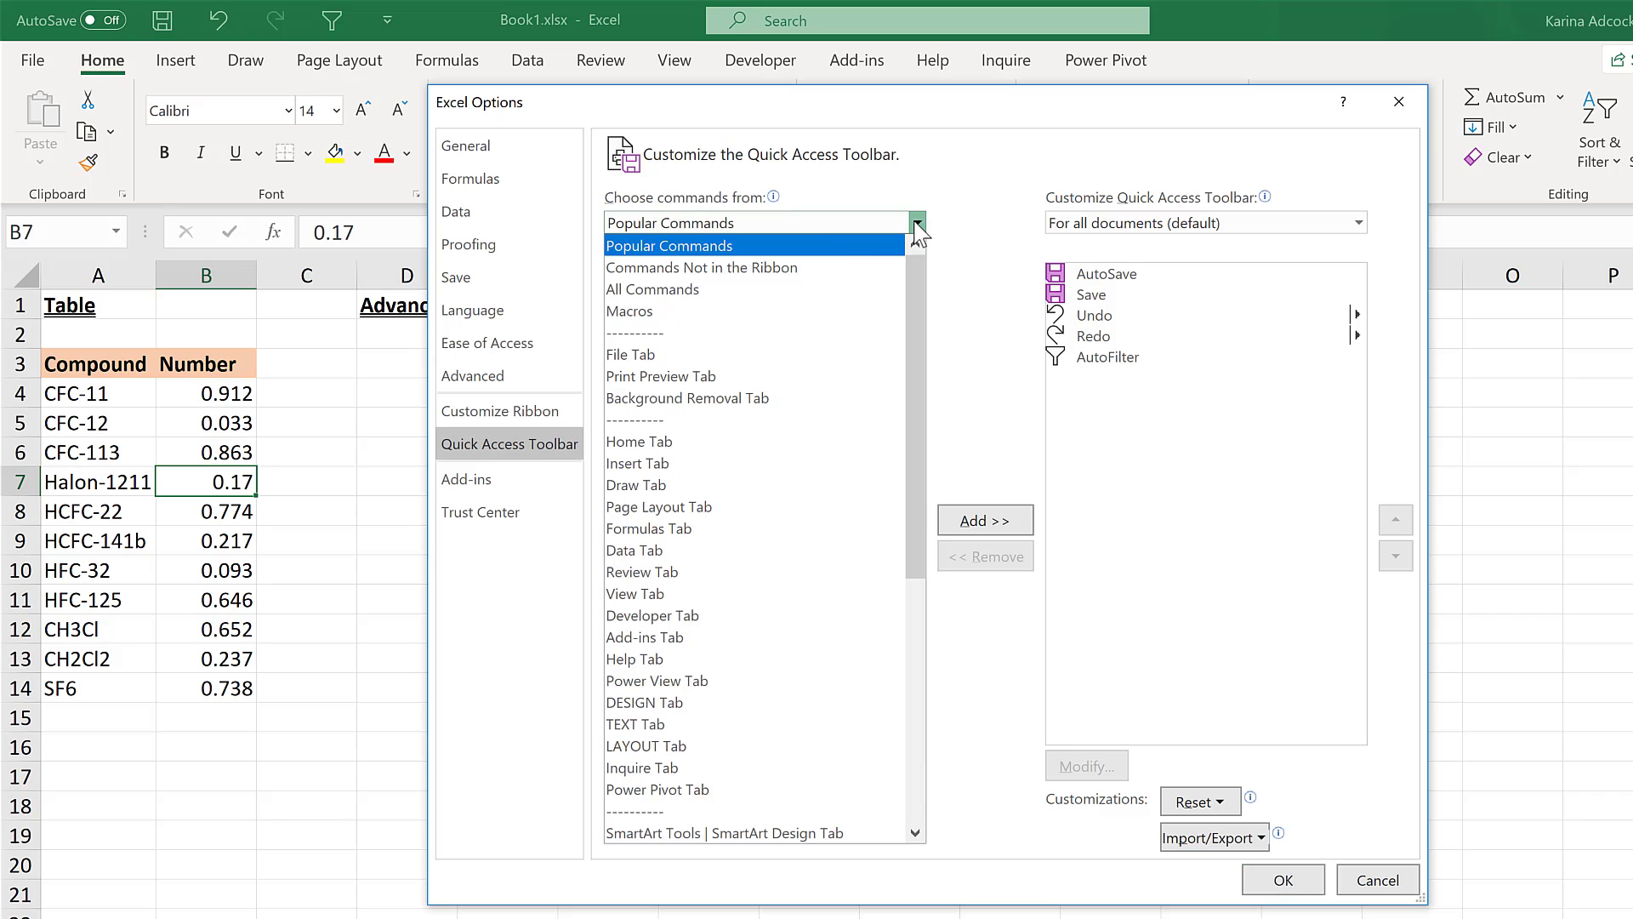
click(805, 269)
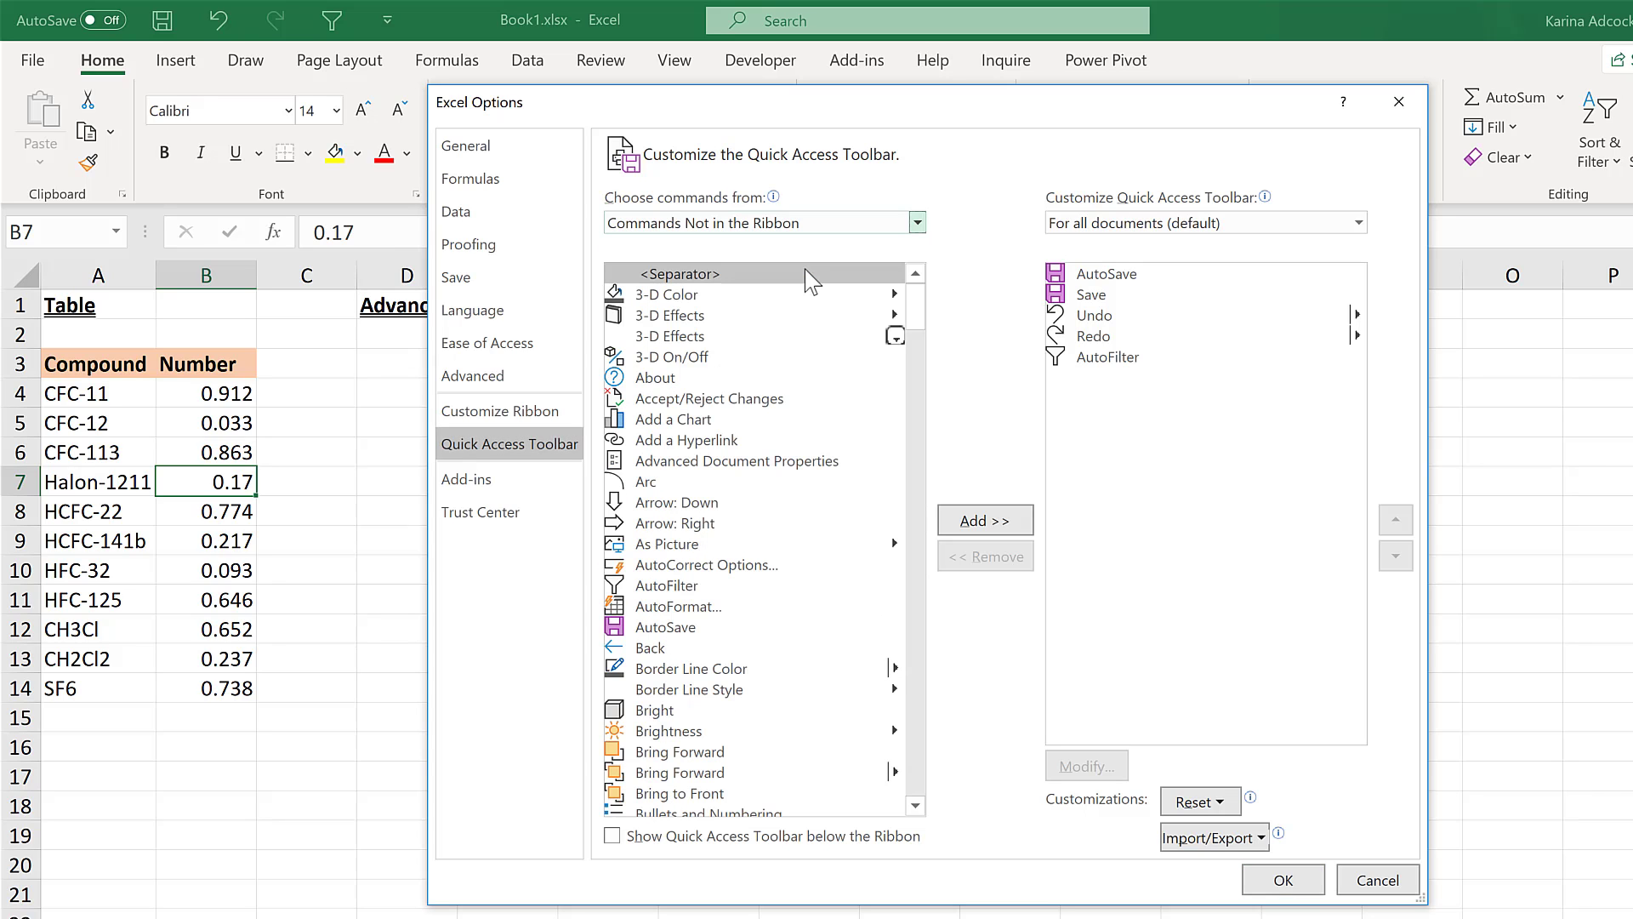
click(672, 587)
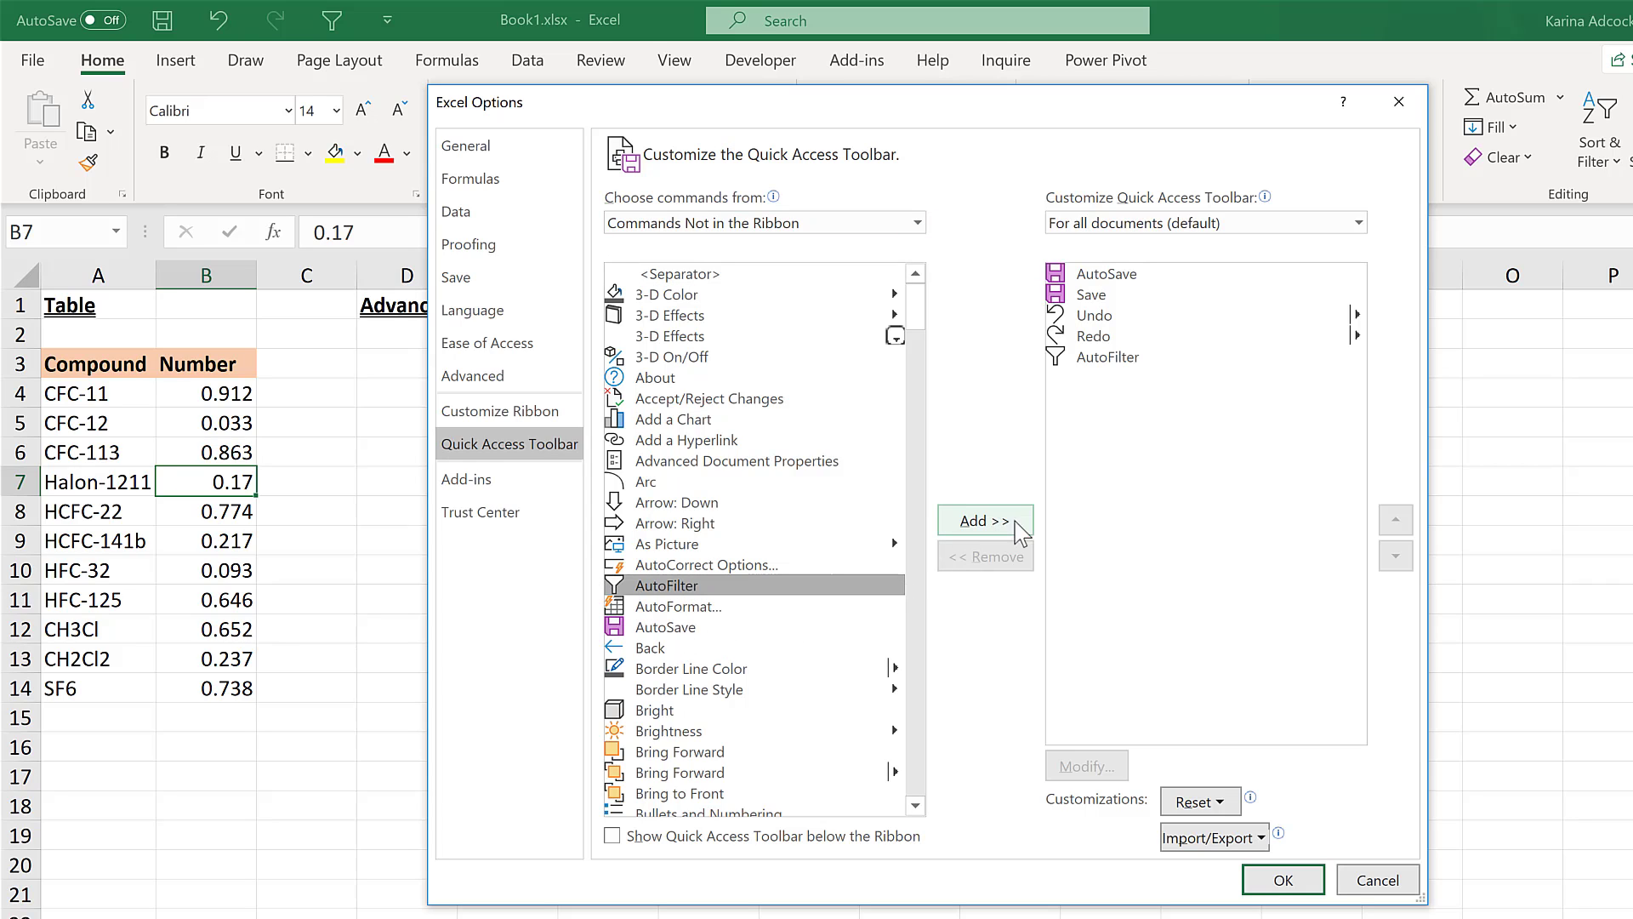
click(1283, 879)
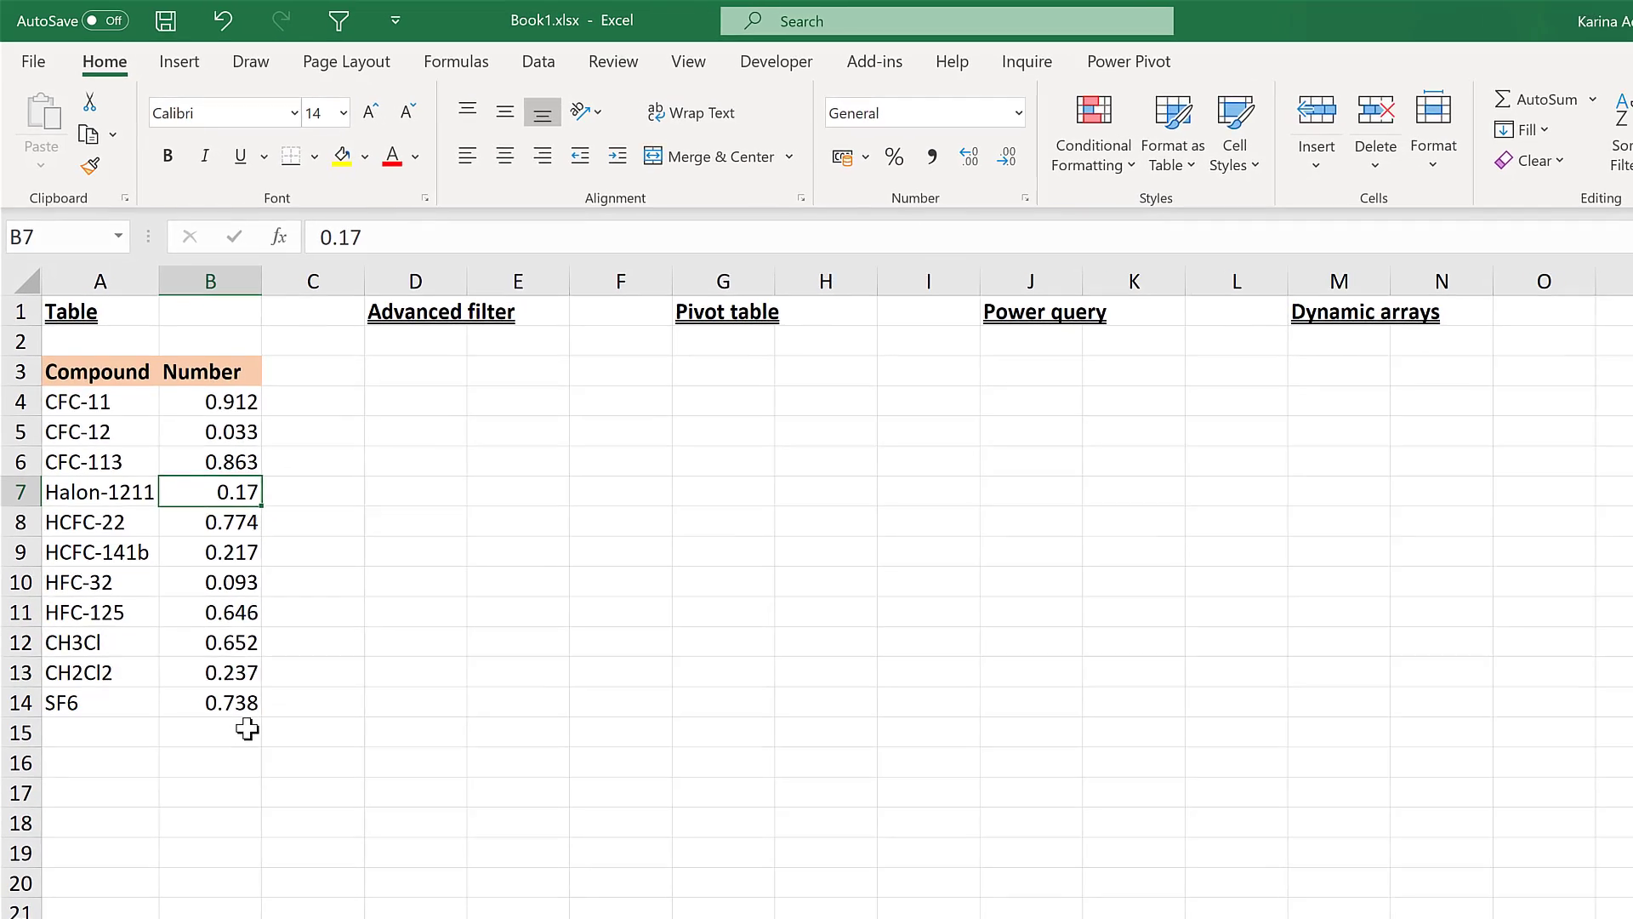
Enter >0.5 in B15, AutoFilter the list by it, and select visible rows 4–14.
click(249, 714)
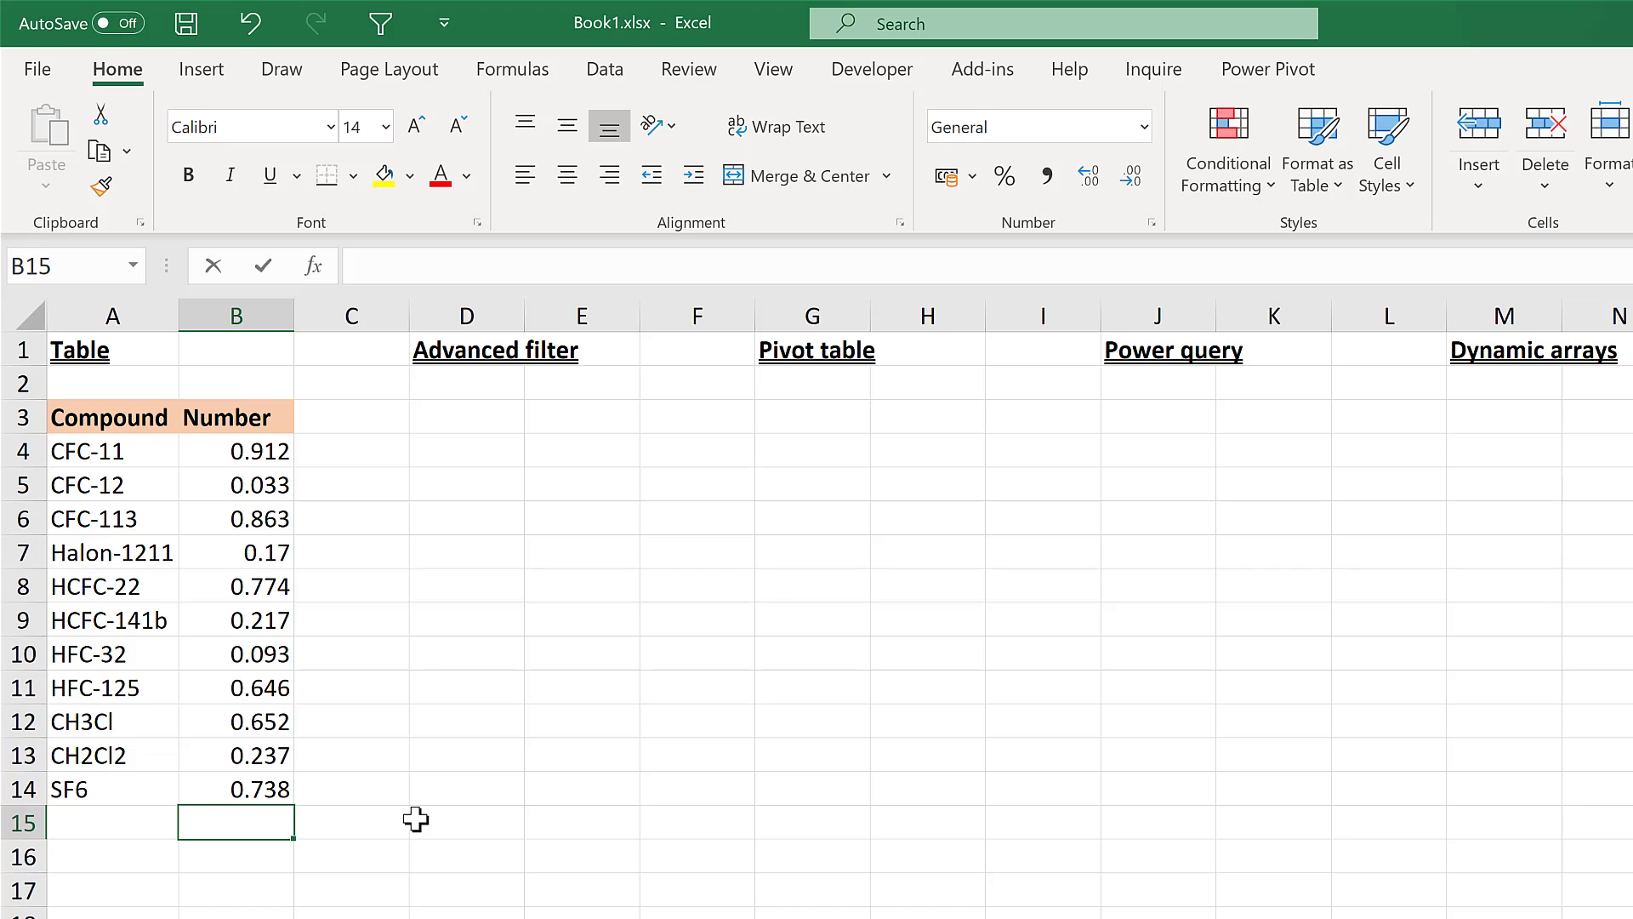
text(>0.)
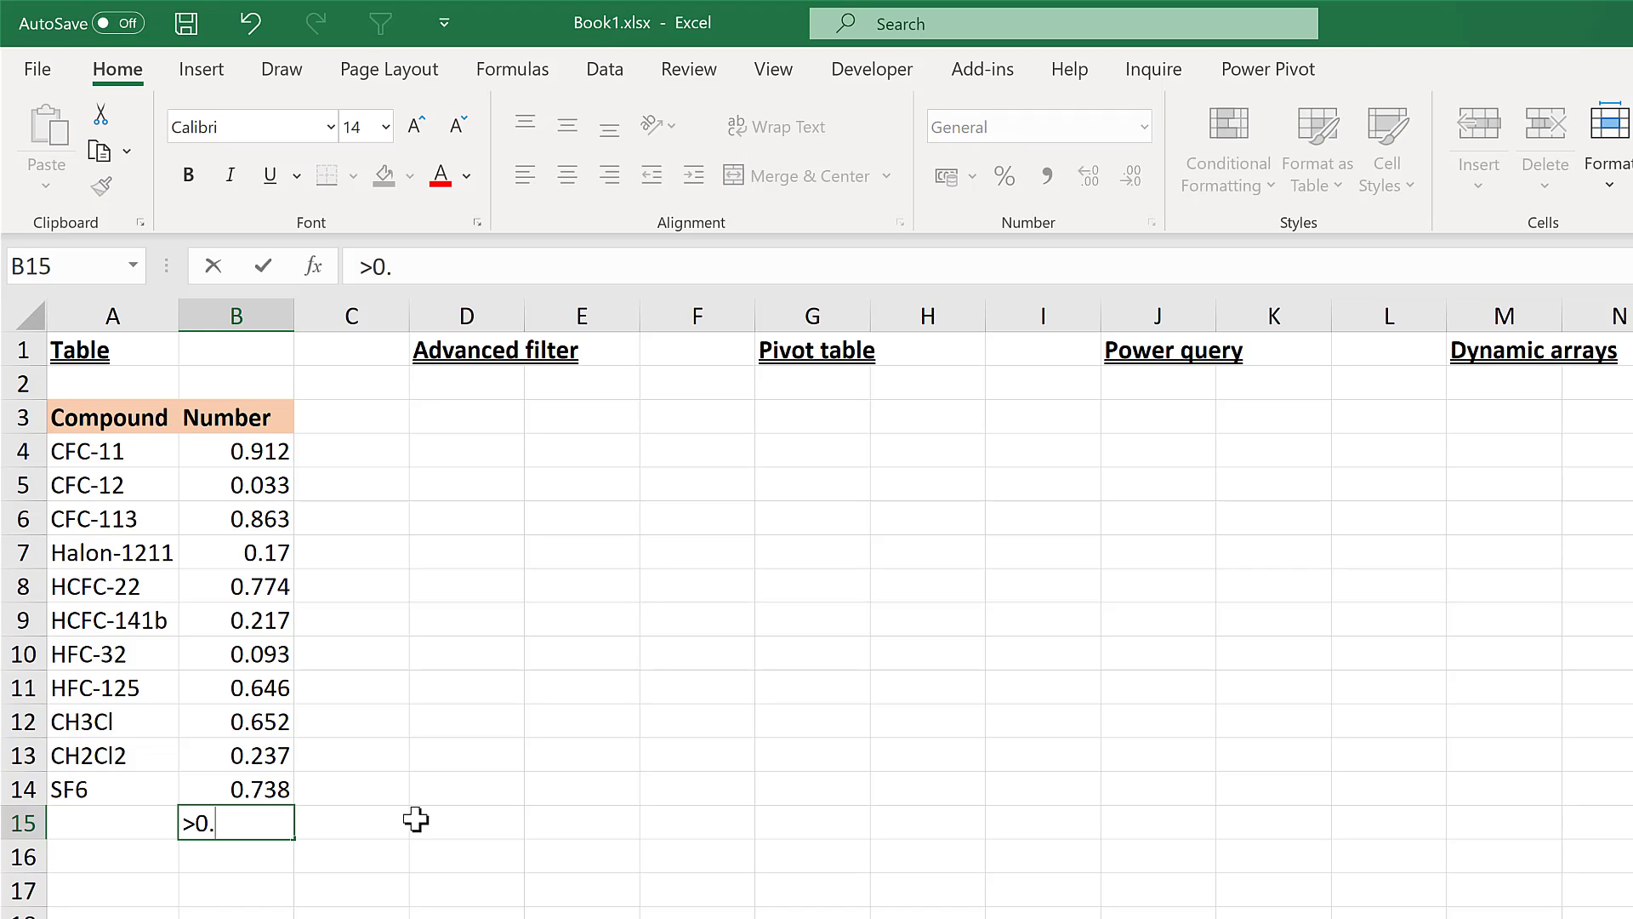
text(5)
key(Return)
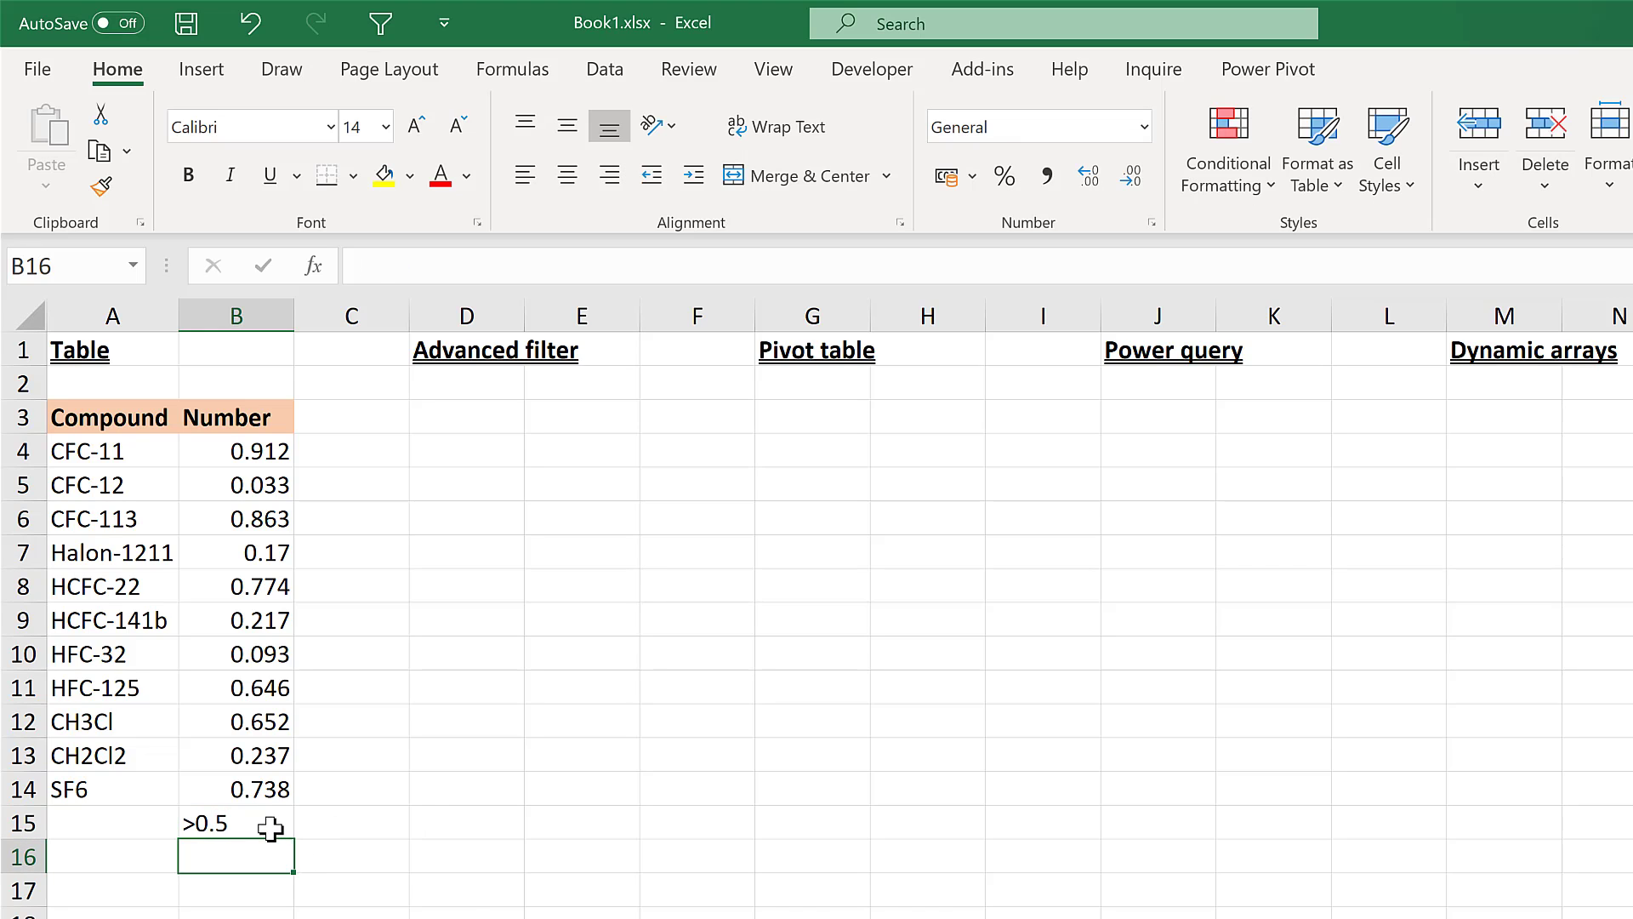
click(271, 826)
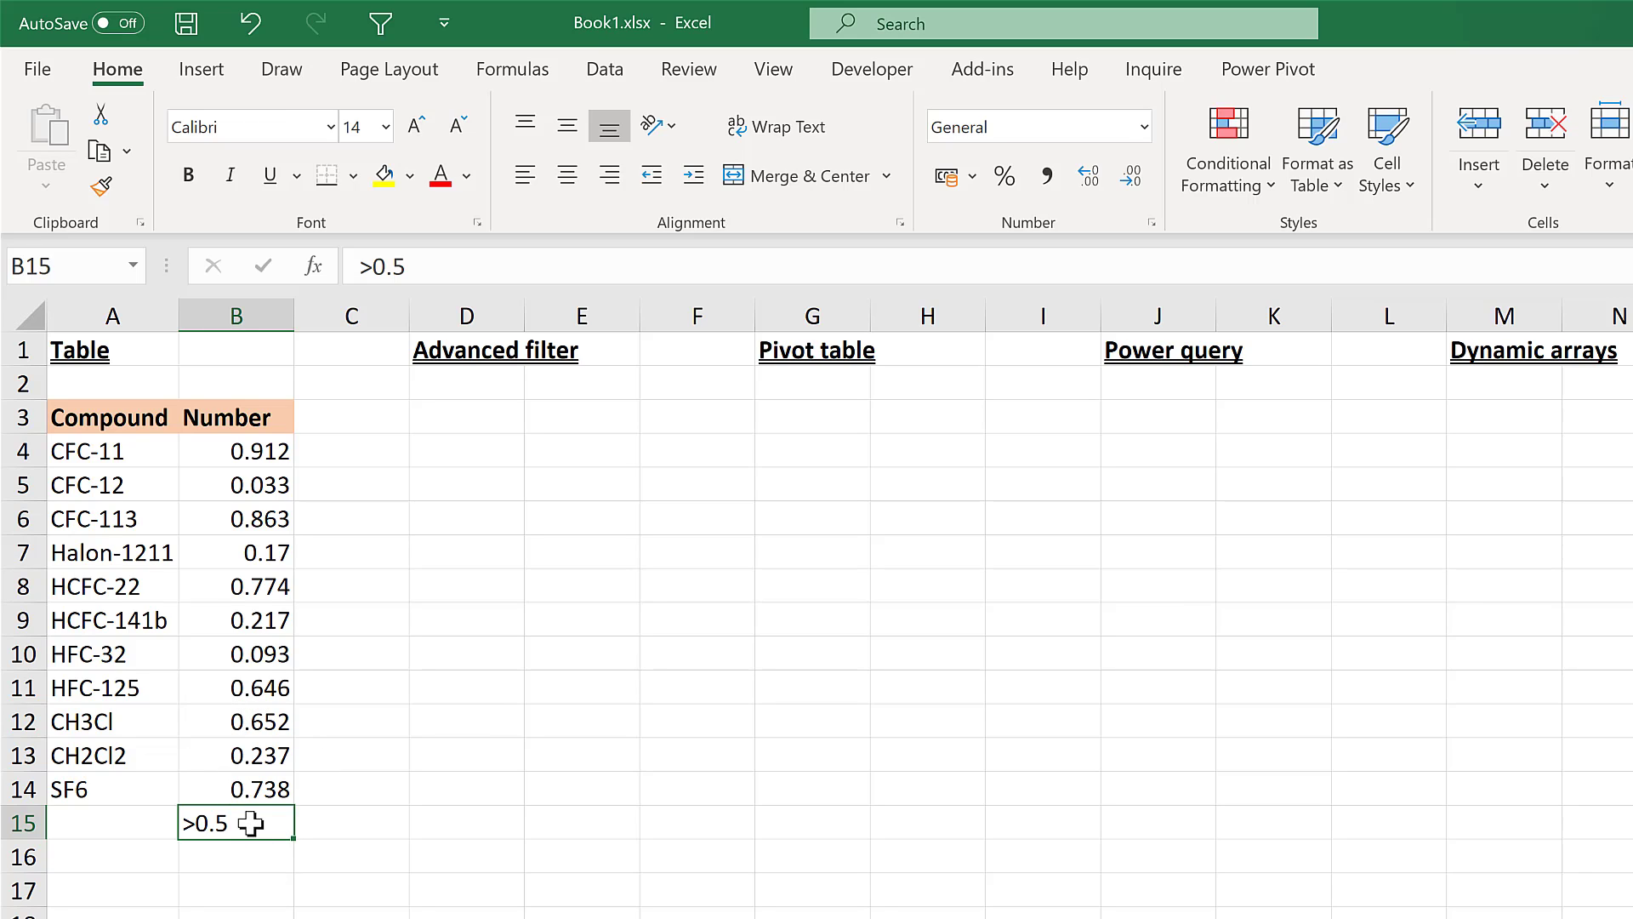
click(393, 29)
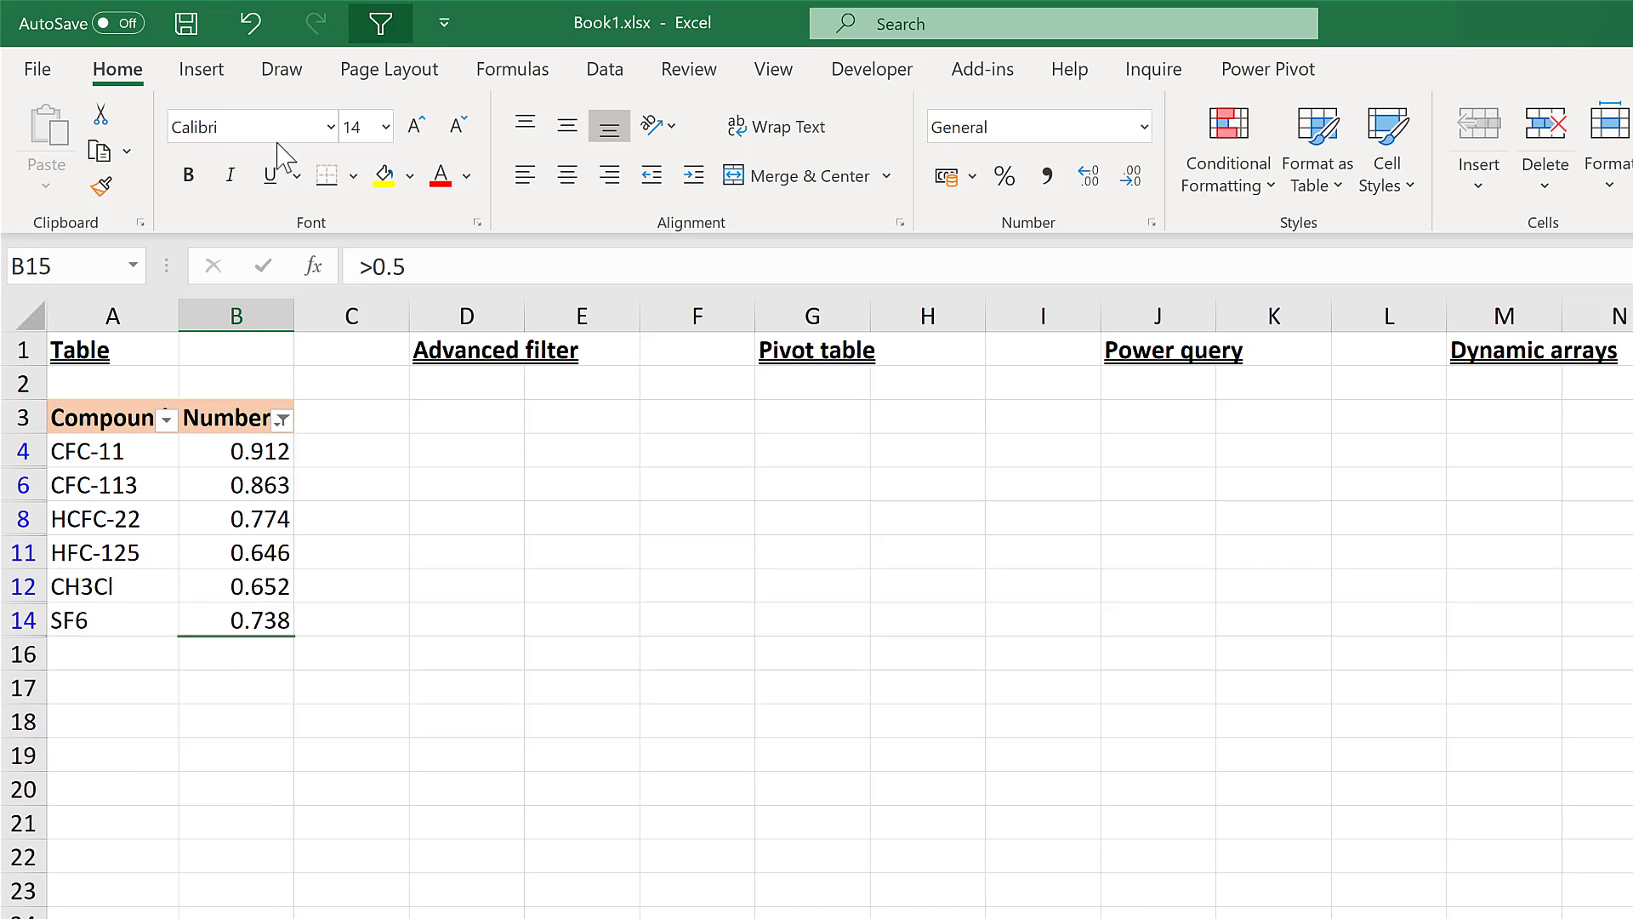
click(241, 686)
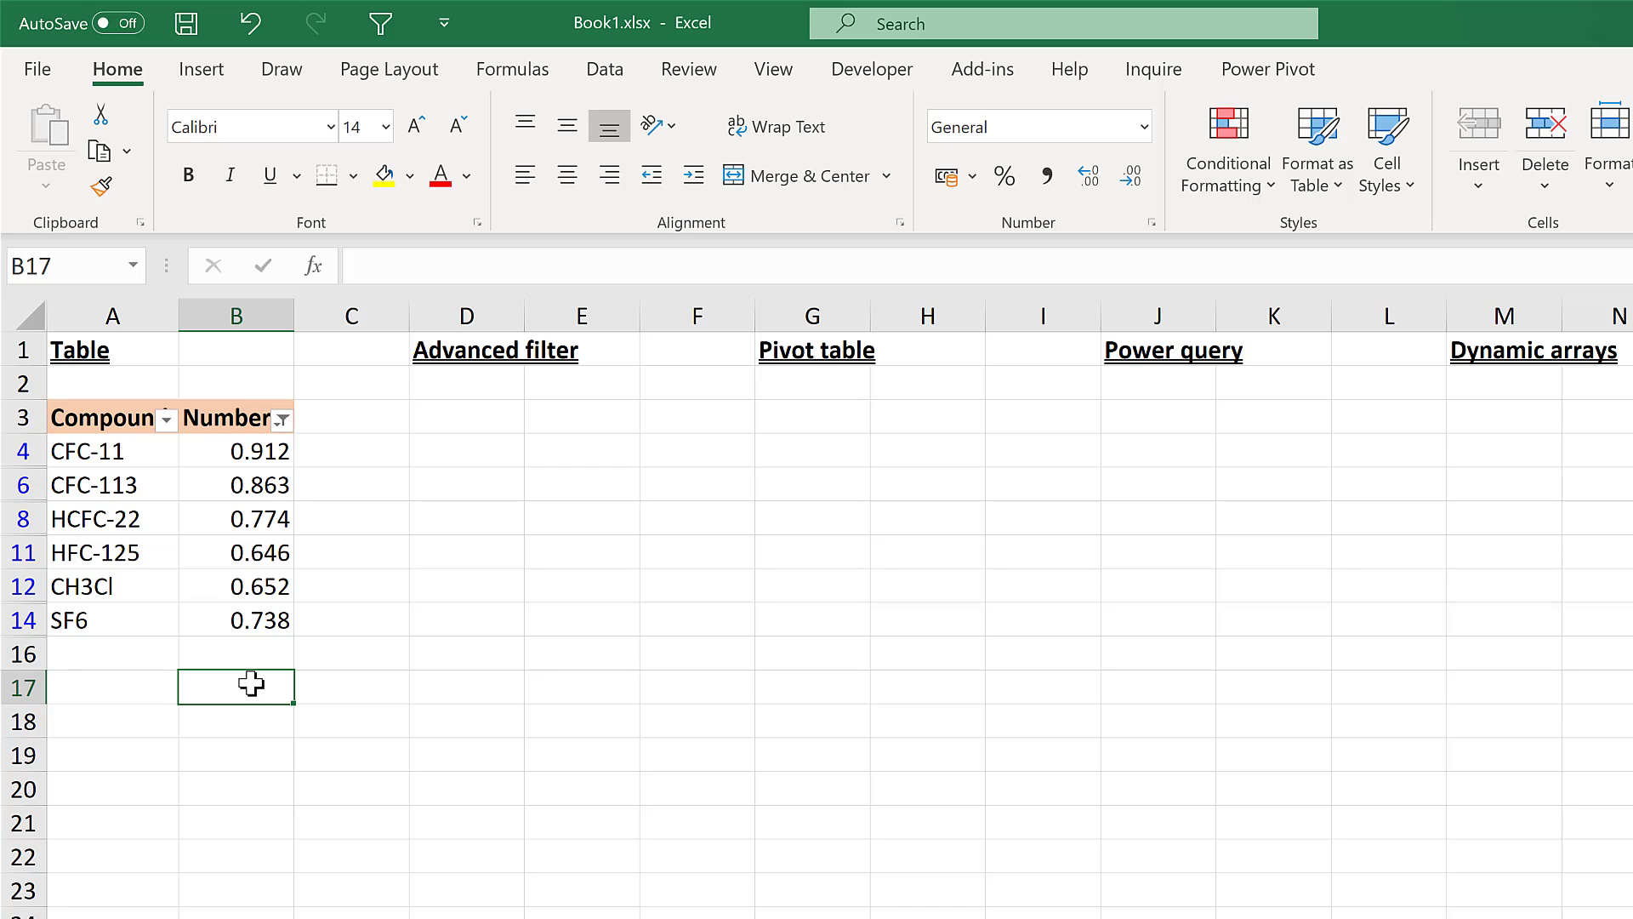
drag(26, 449, 17, 630)
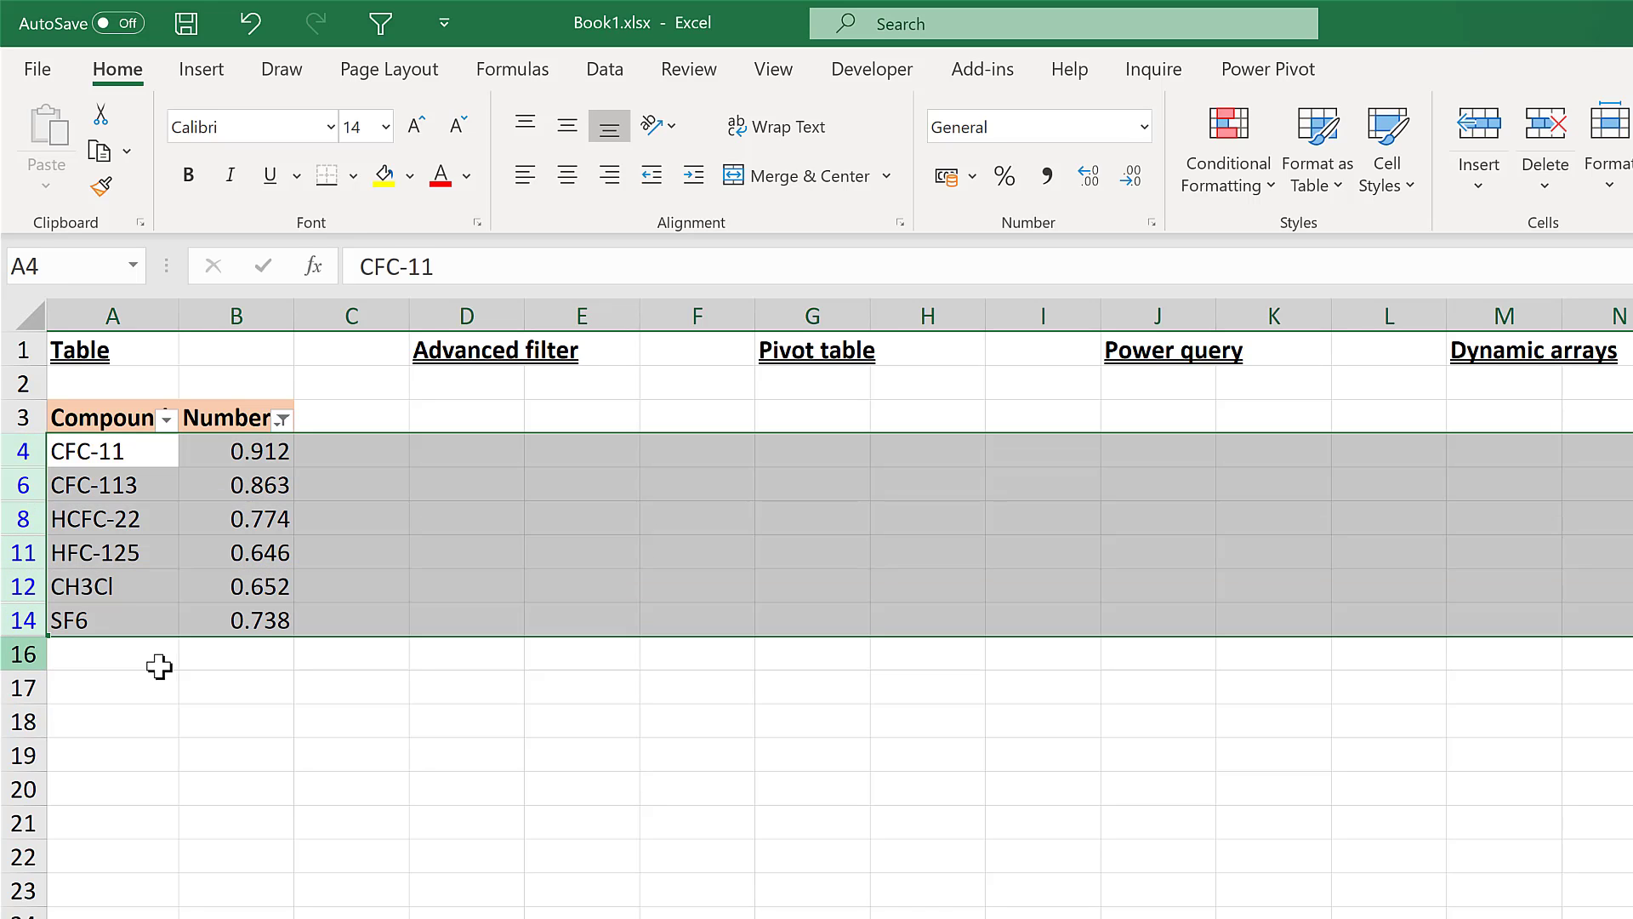
Clear the Number filter and switch AutoFilter off for the list.
click(235, 666)
click(281, 418)
click(177, 558)
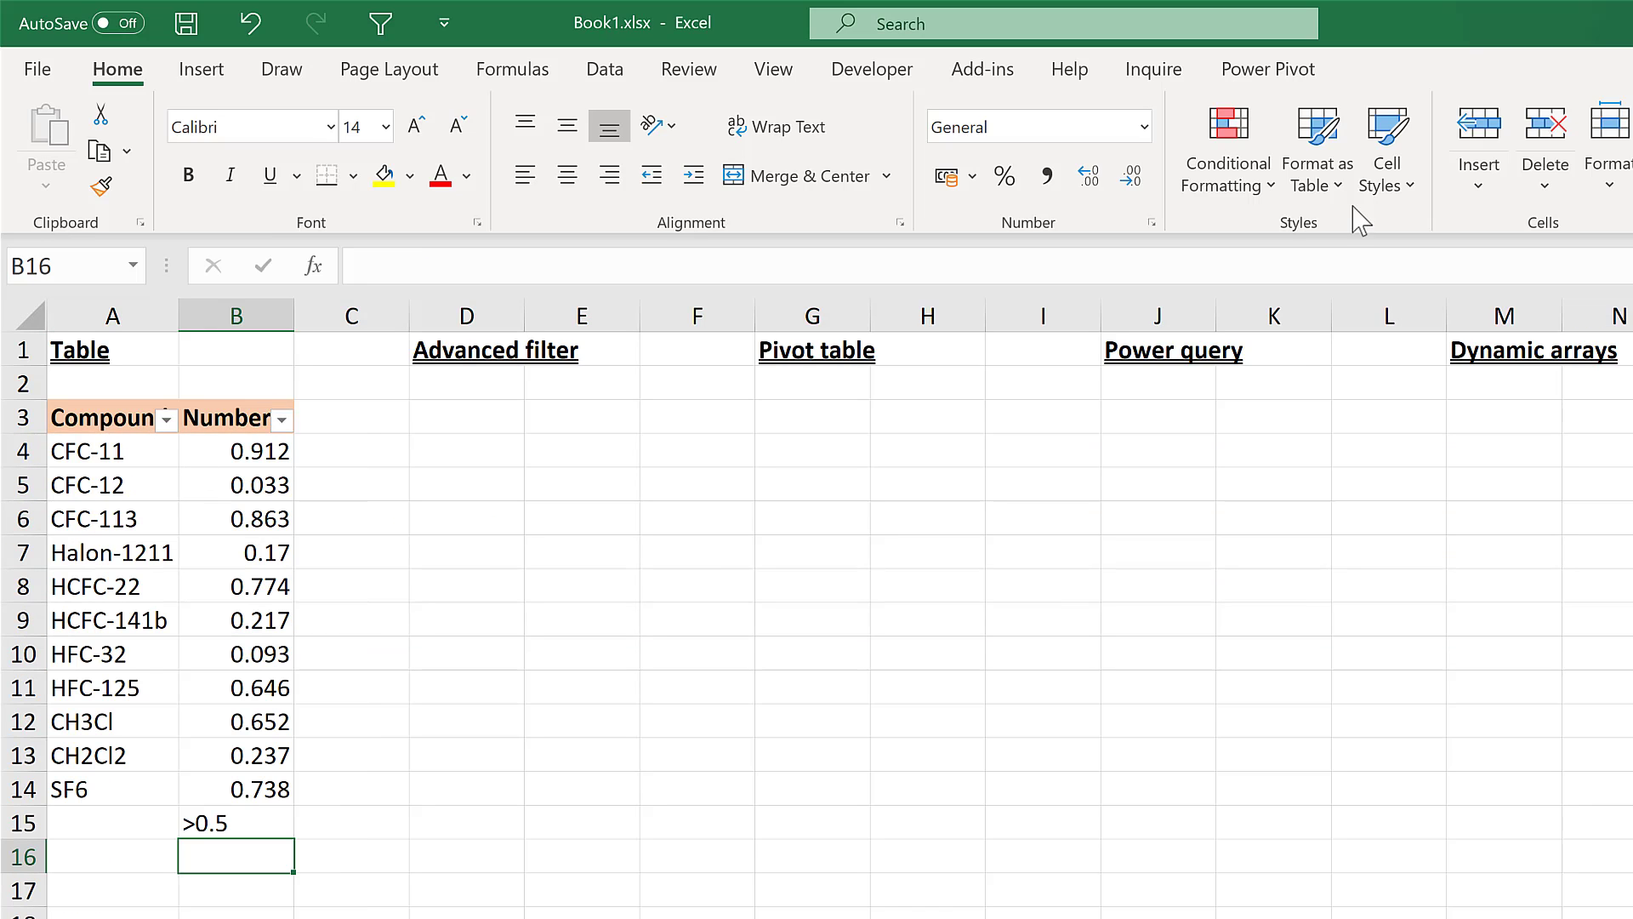
key(ctrl+shift+l)
key(Up)
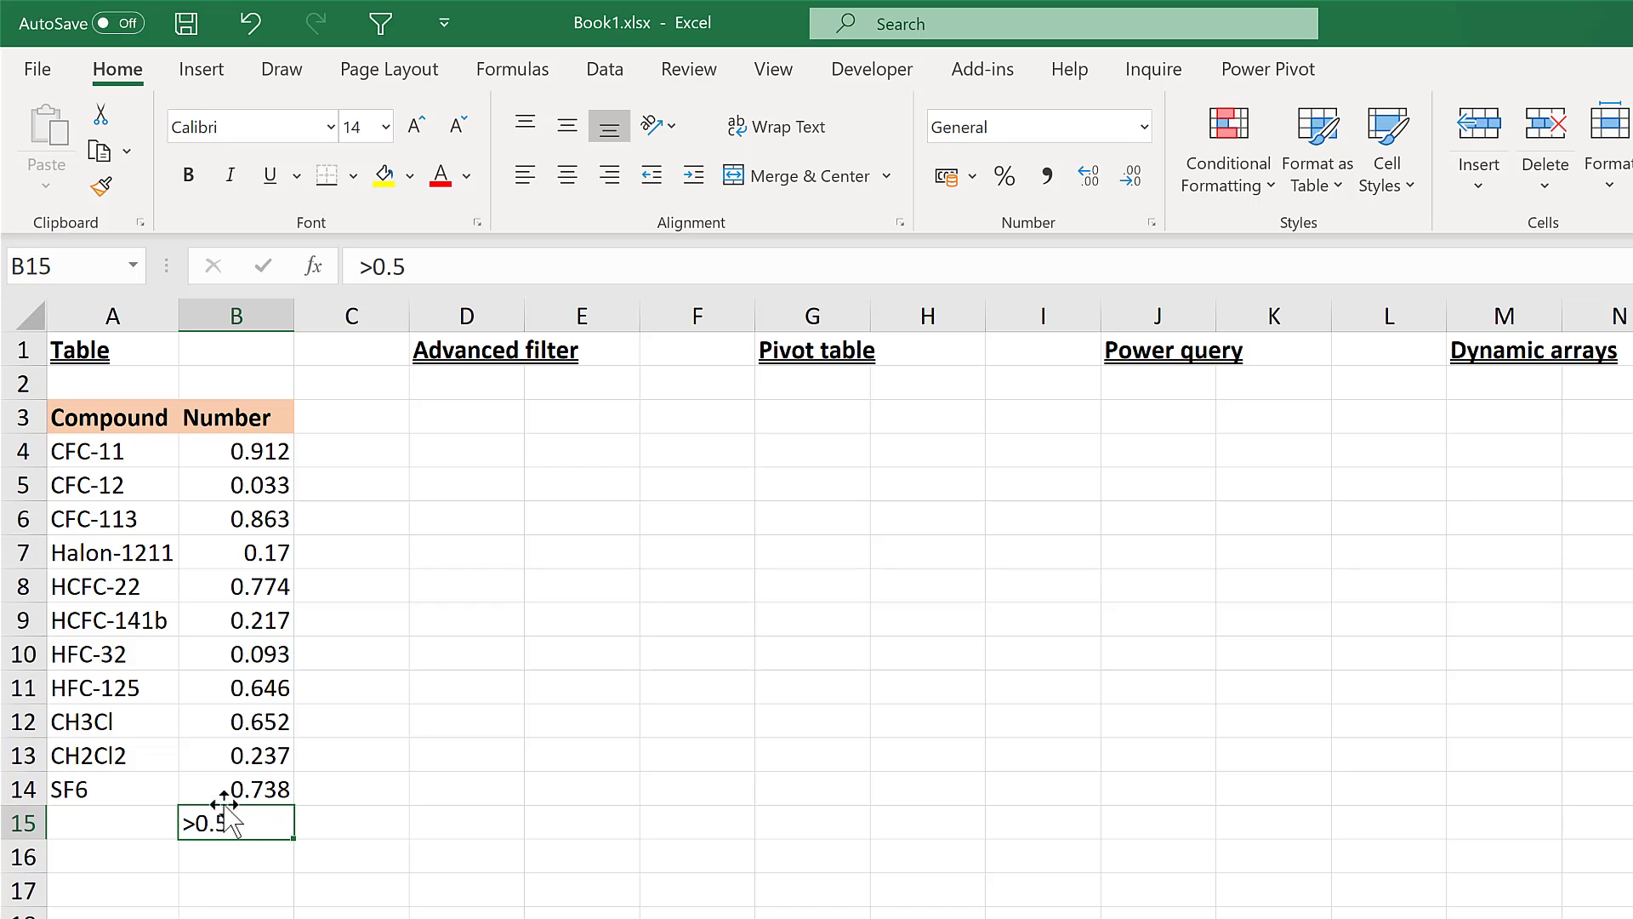
Filter the list by B15's value >0.5 via Filter by Selected Cell's Value, then undo.
right_click(252, 818)
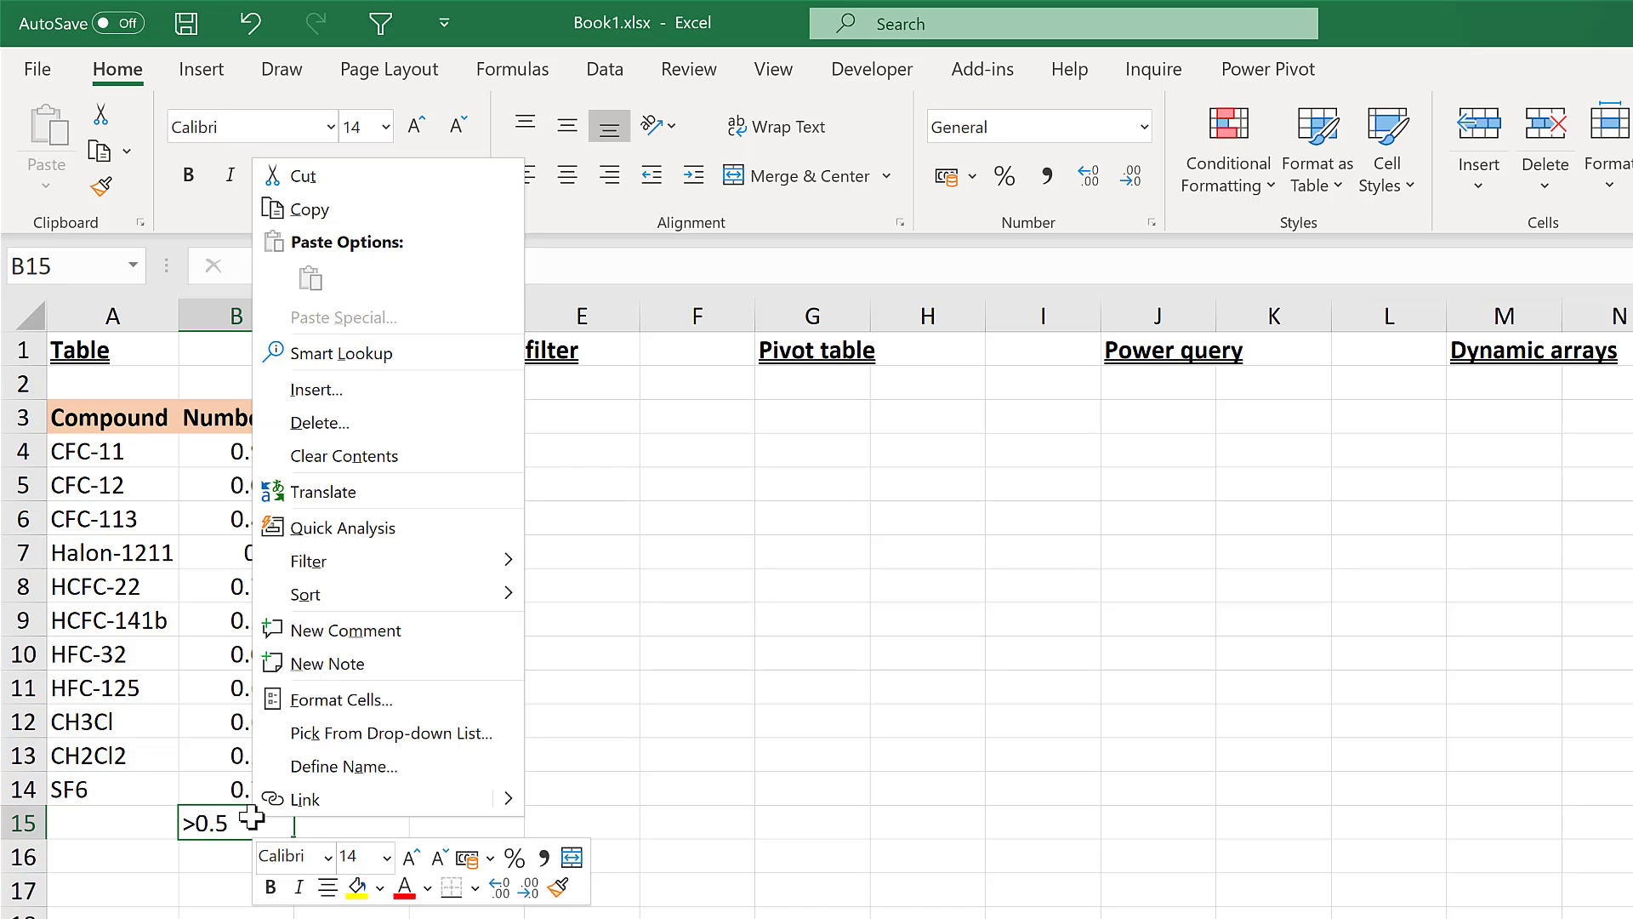
mouse_move(354, 577)
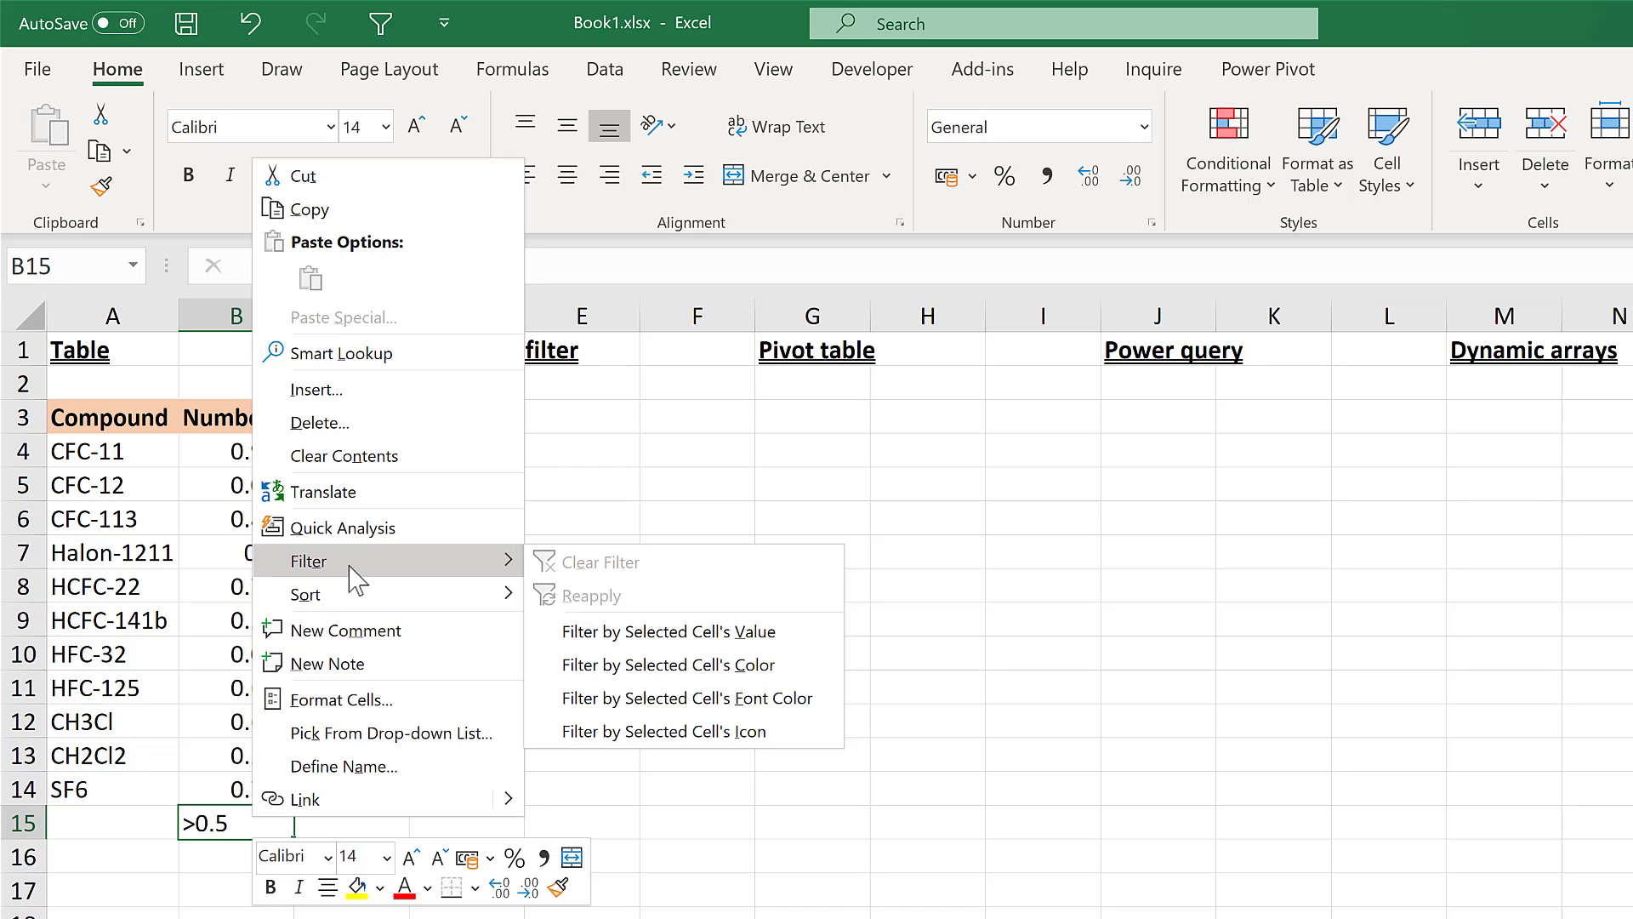
click(733, 633)
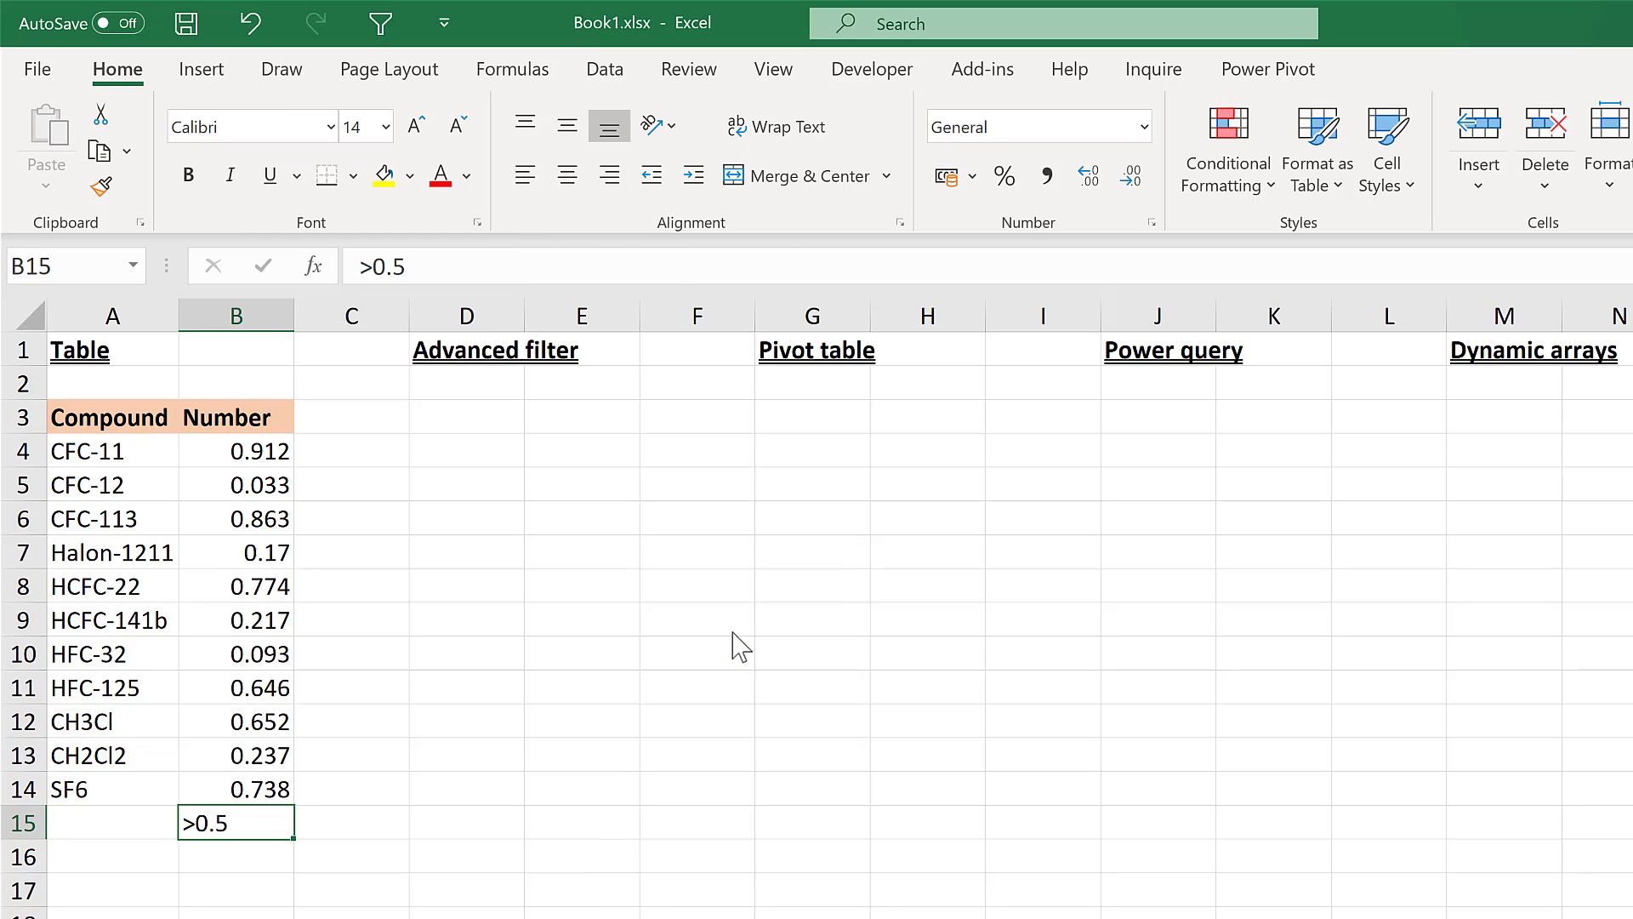
click(470, 586)
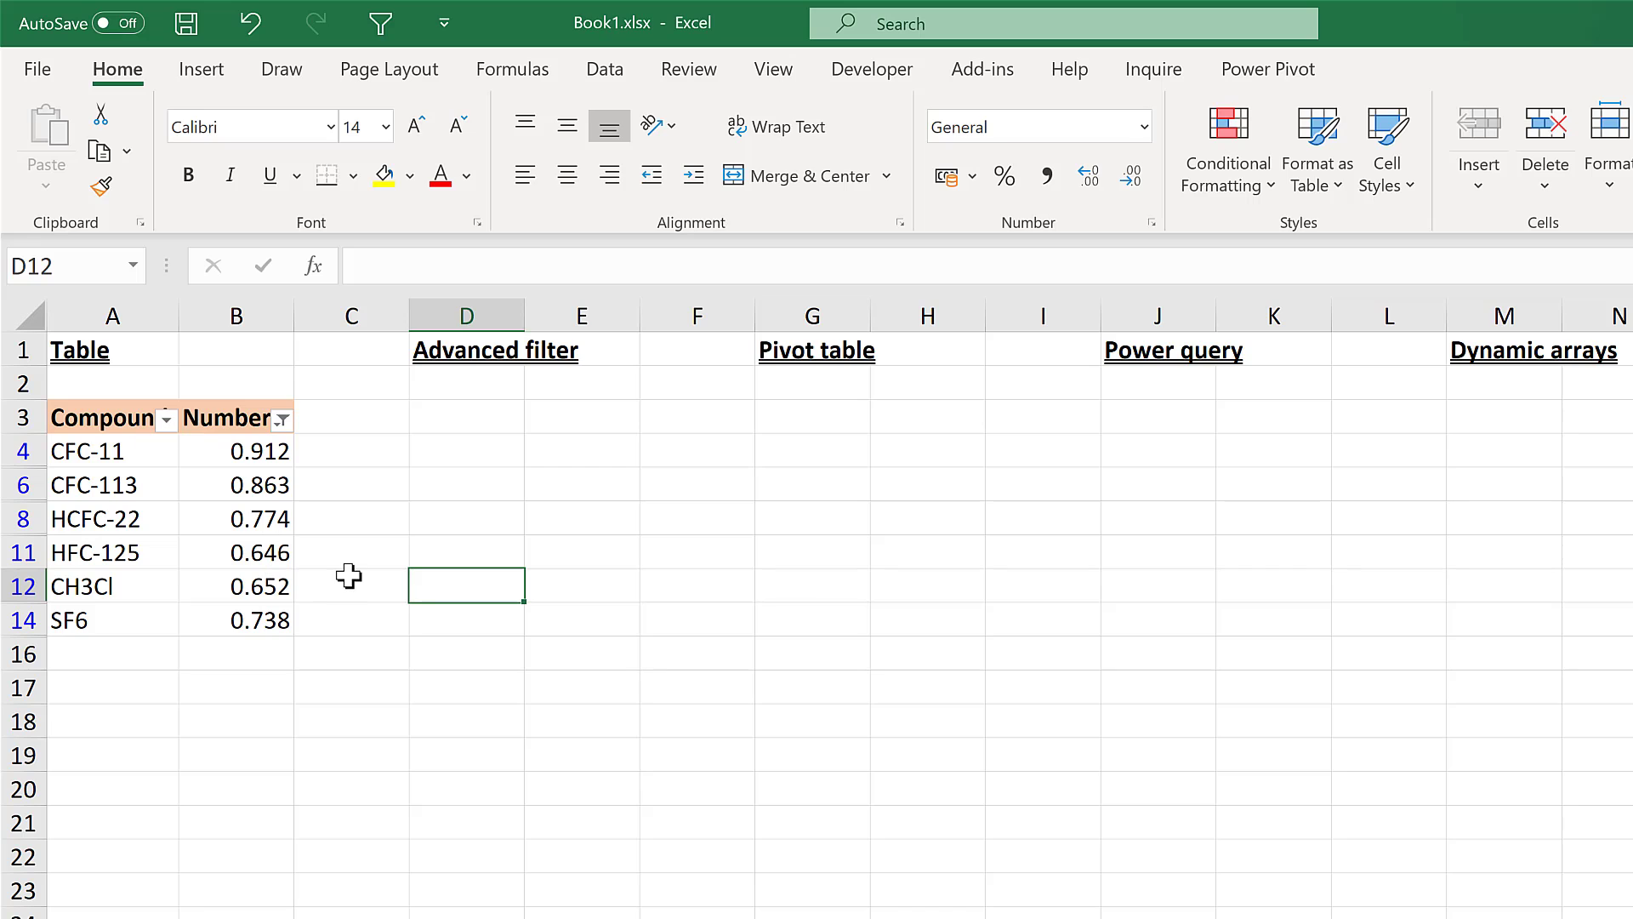
click(251, 26)
Delete the >0.5 criterion from cell B15.
click(238, 824)
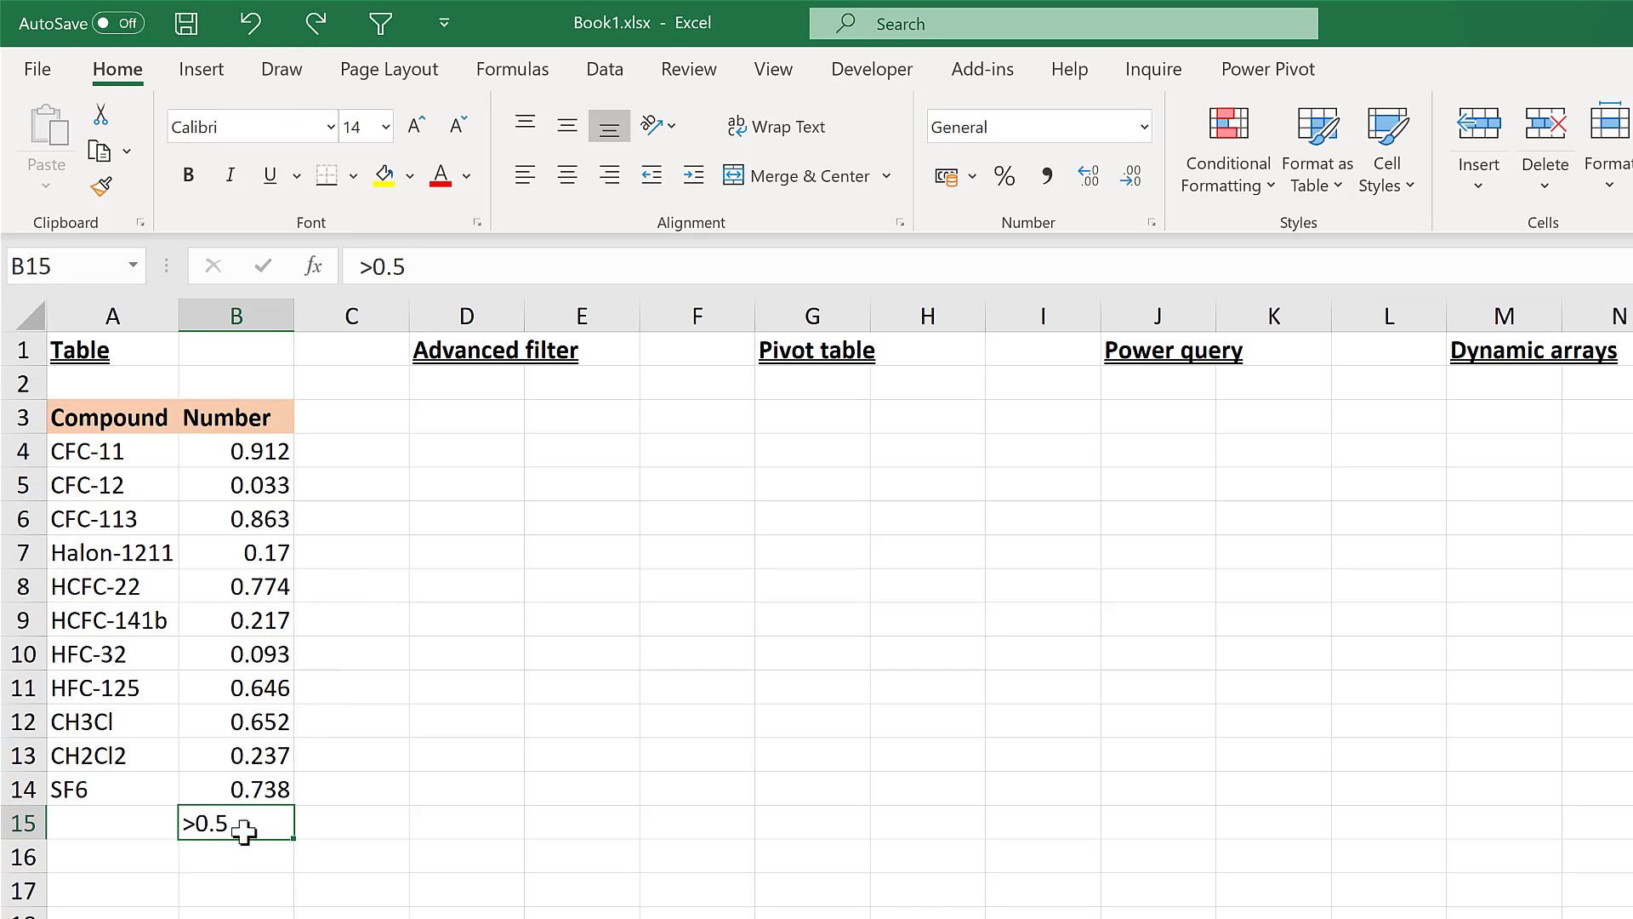
key(Delete)
click(232, 885)
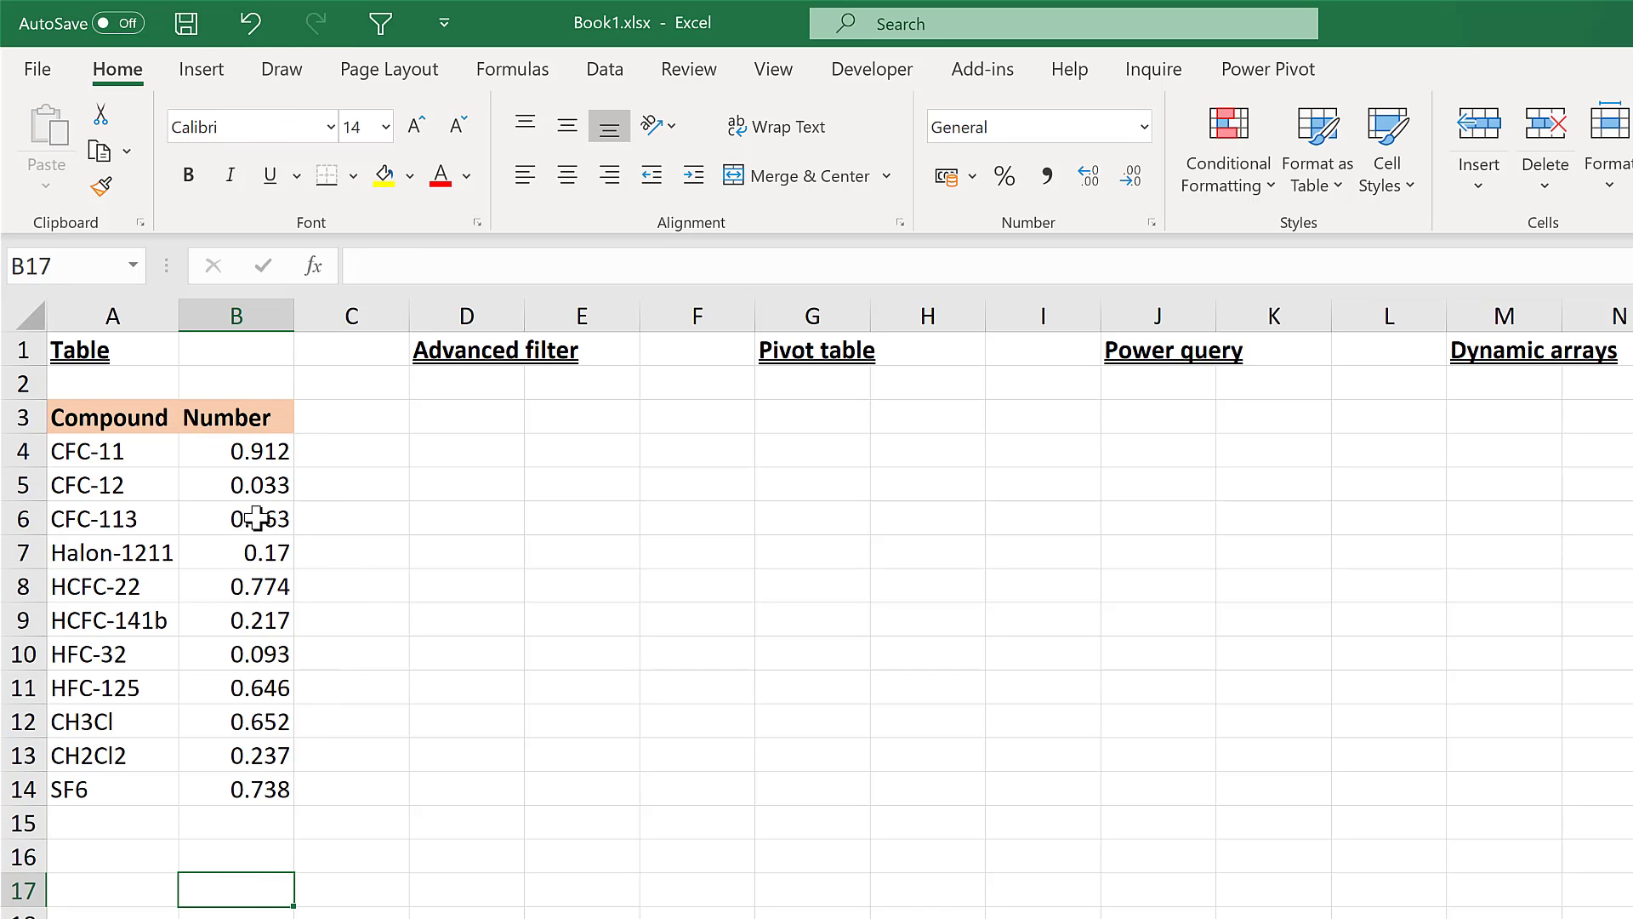
Convert the Compound/Number list into a table with headers using Ctrl+T.
click(213, 557)
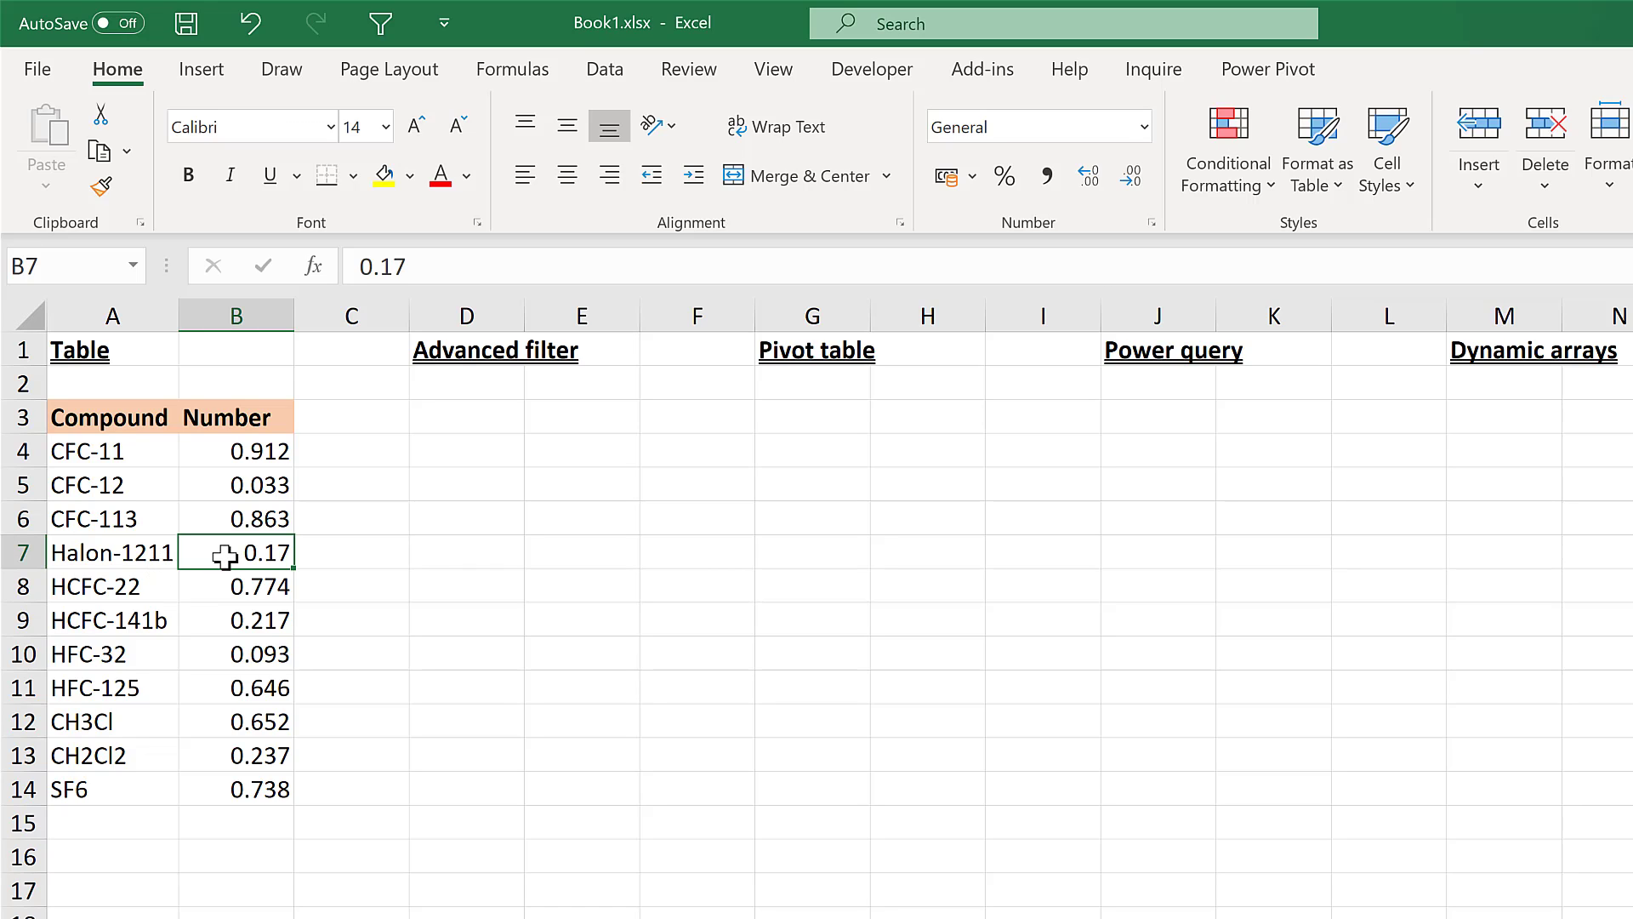
key(ctrl+t)
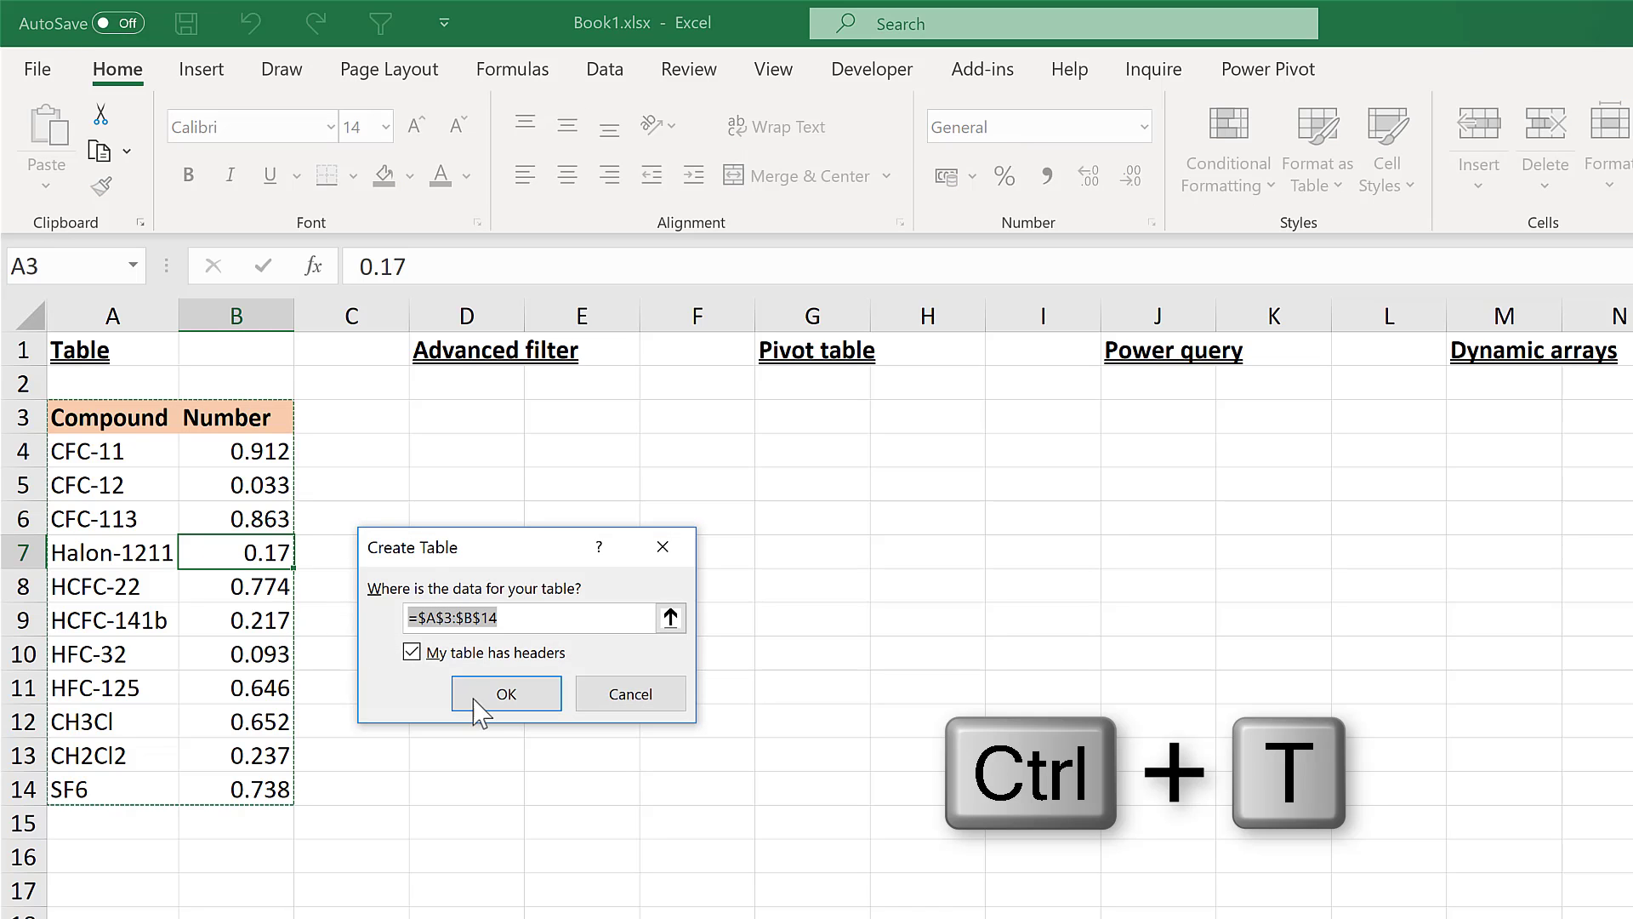
click(495, 699)
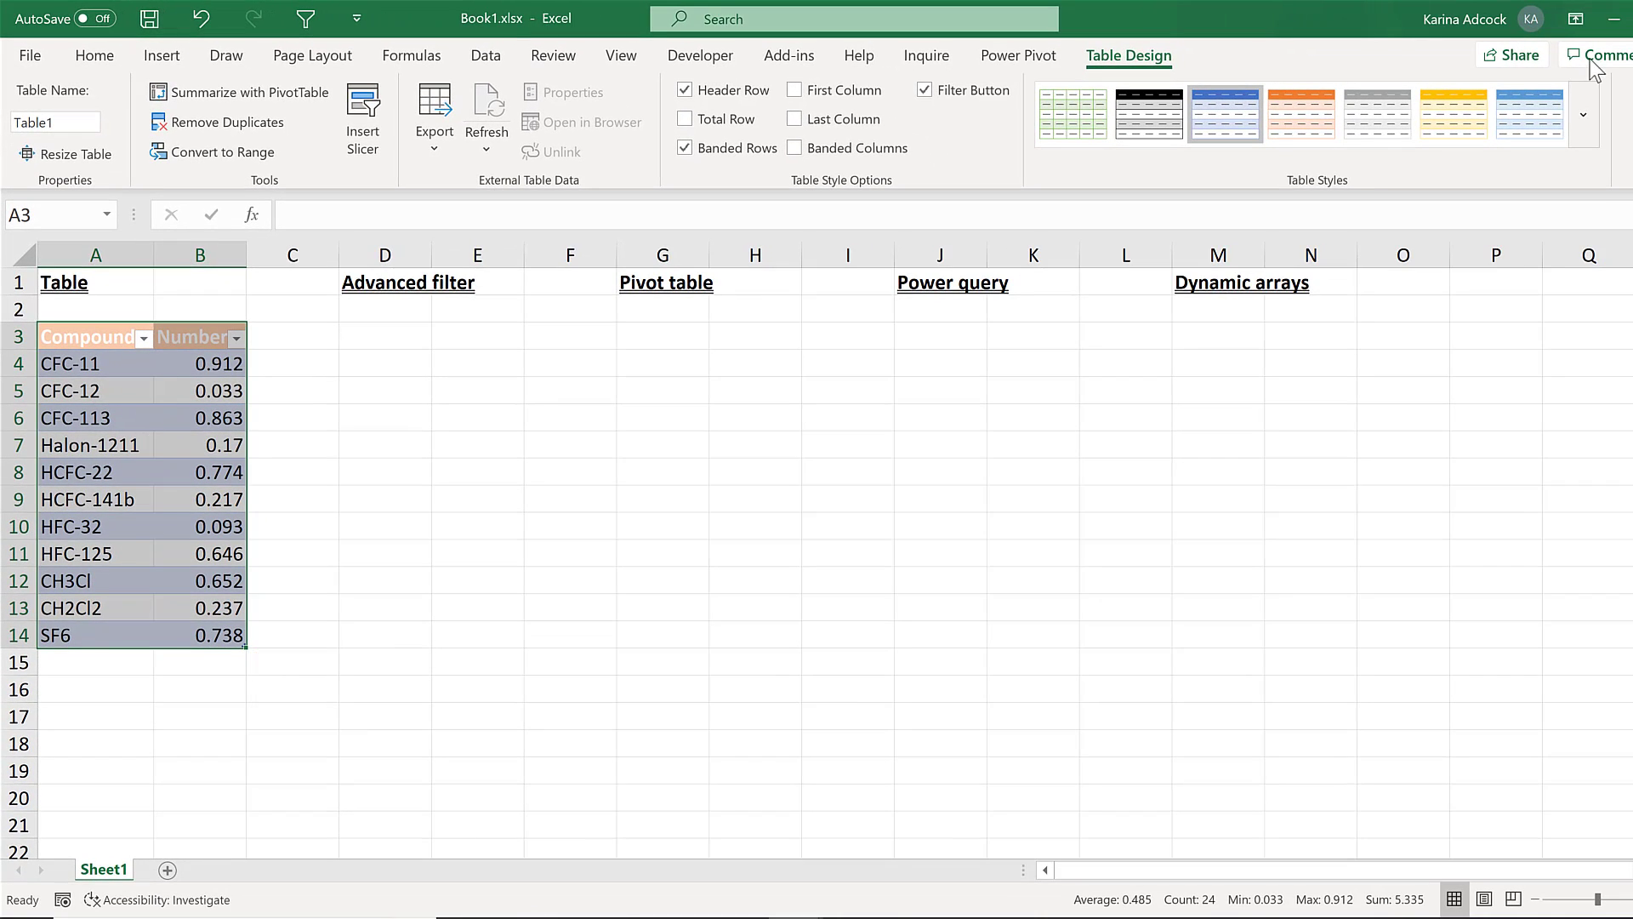
Clear Table1's table style from the Table Styles gallery.
click(1584, 115)
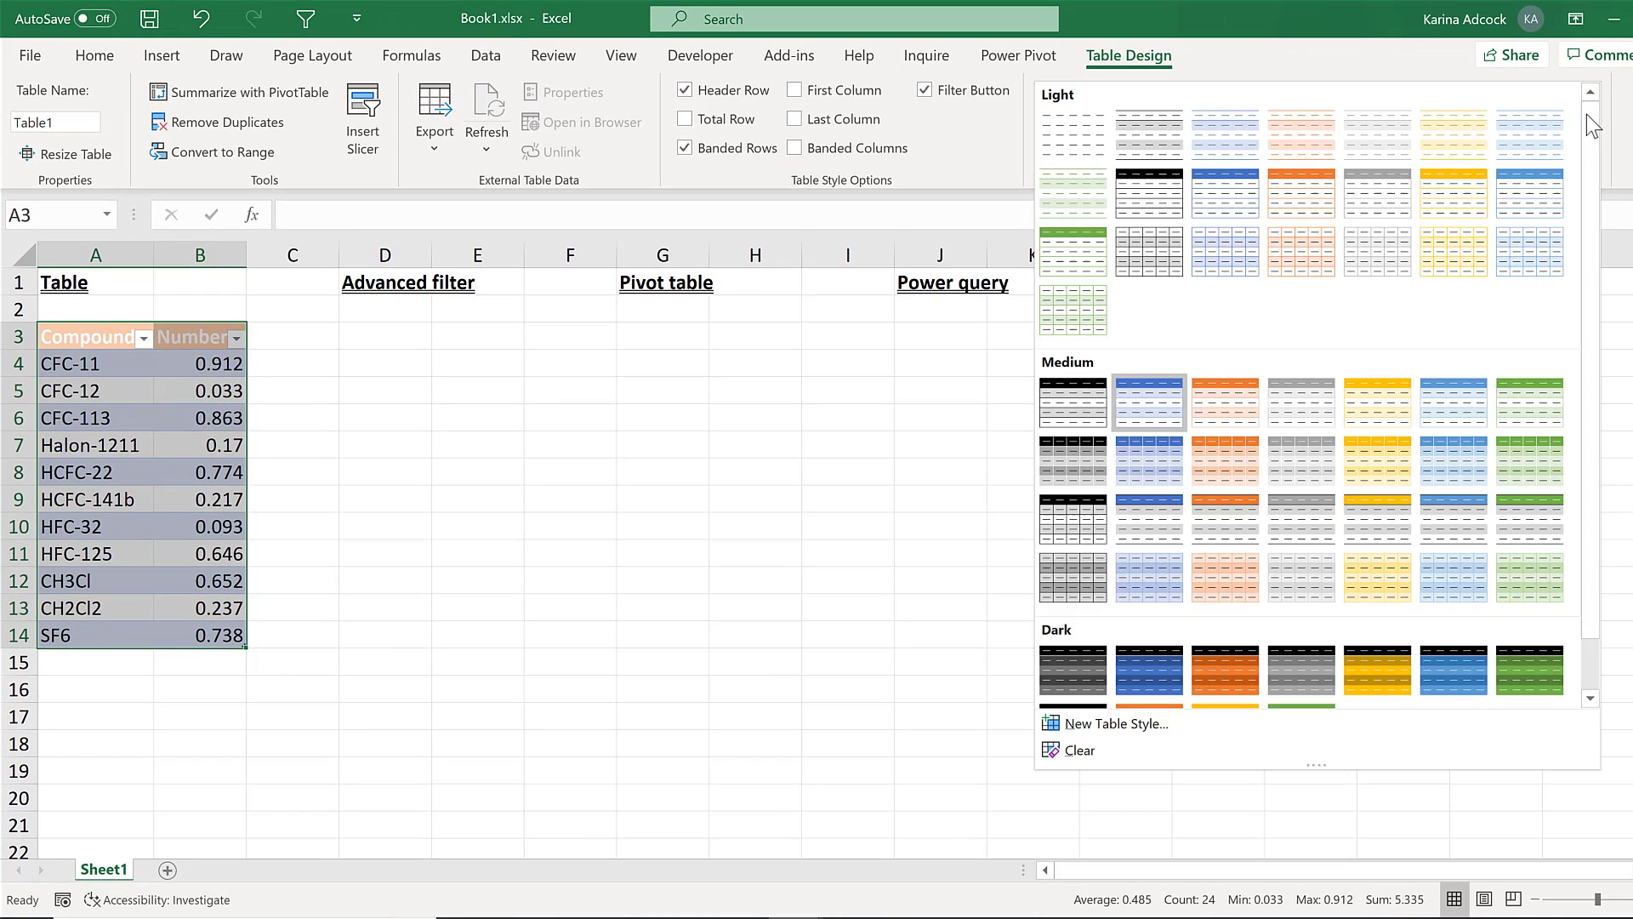
click(1096, 748)
click(356, 357)
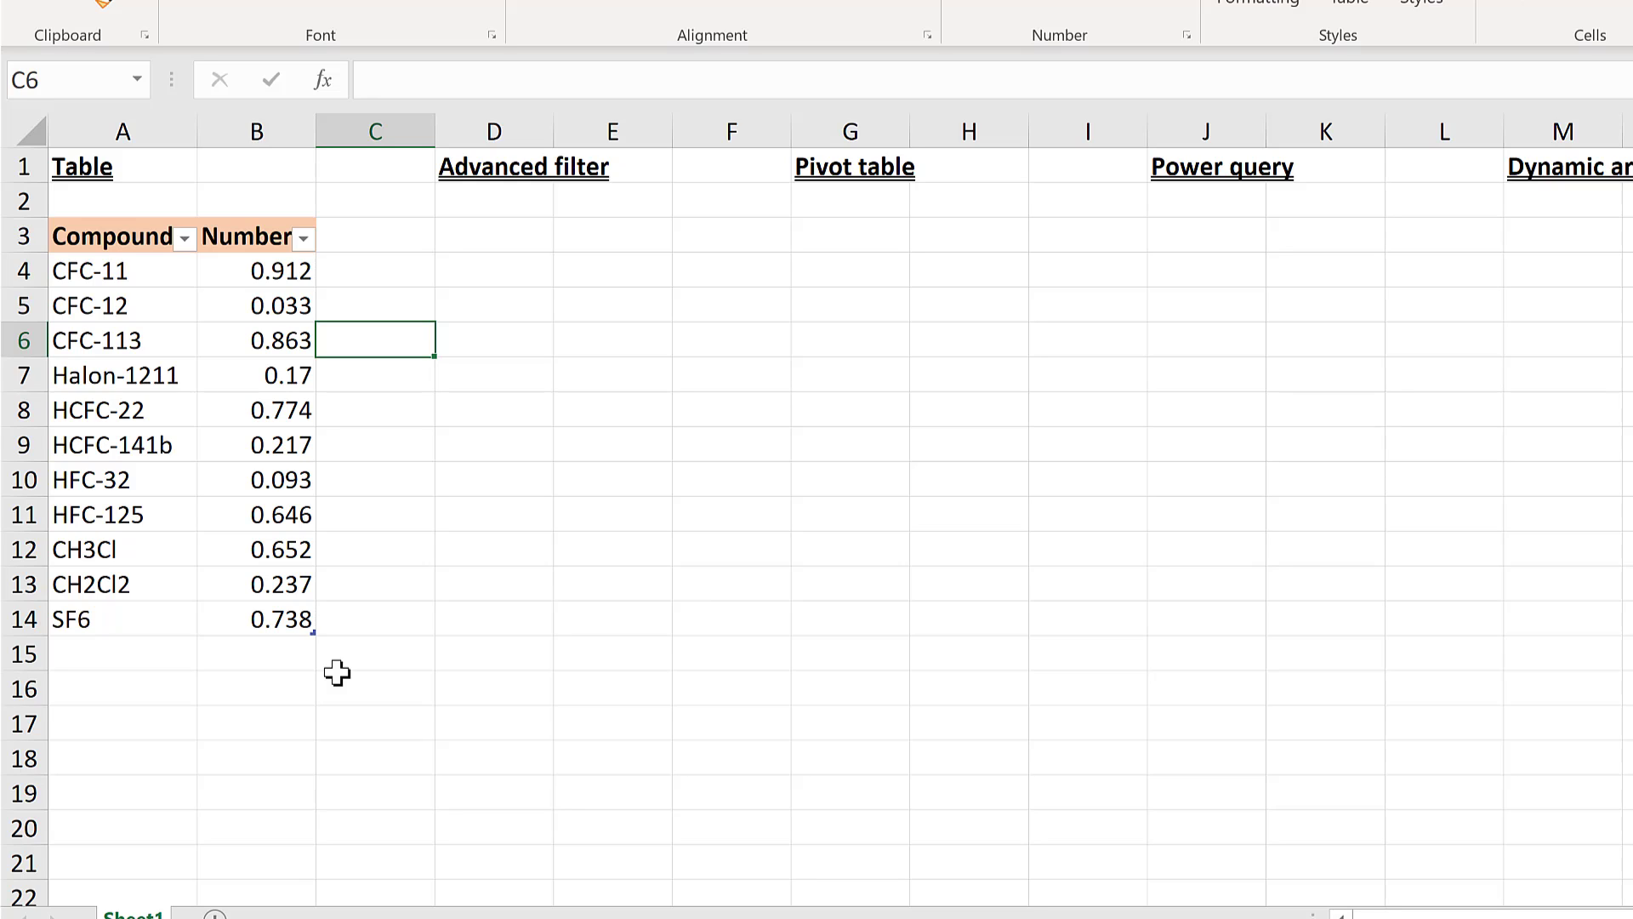
click(253, 352)
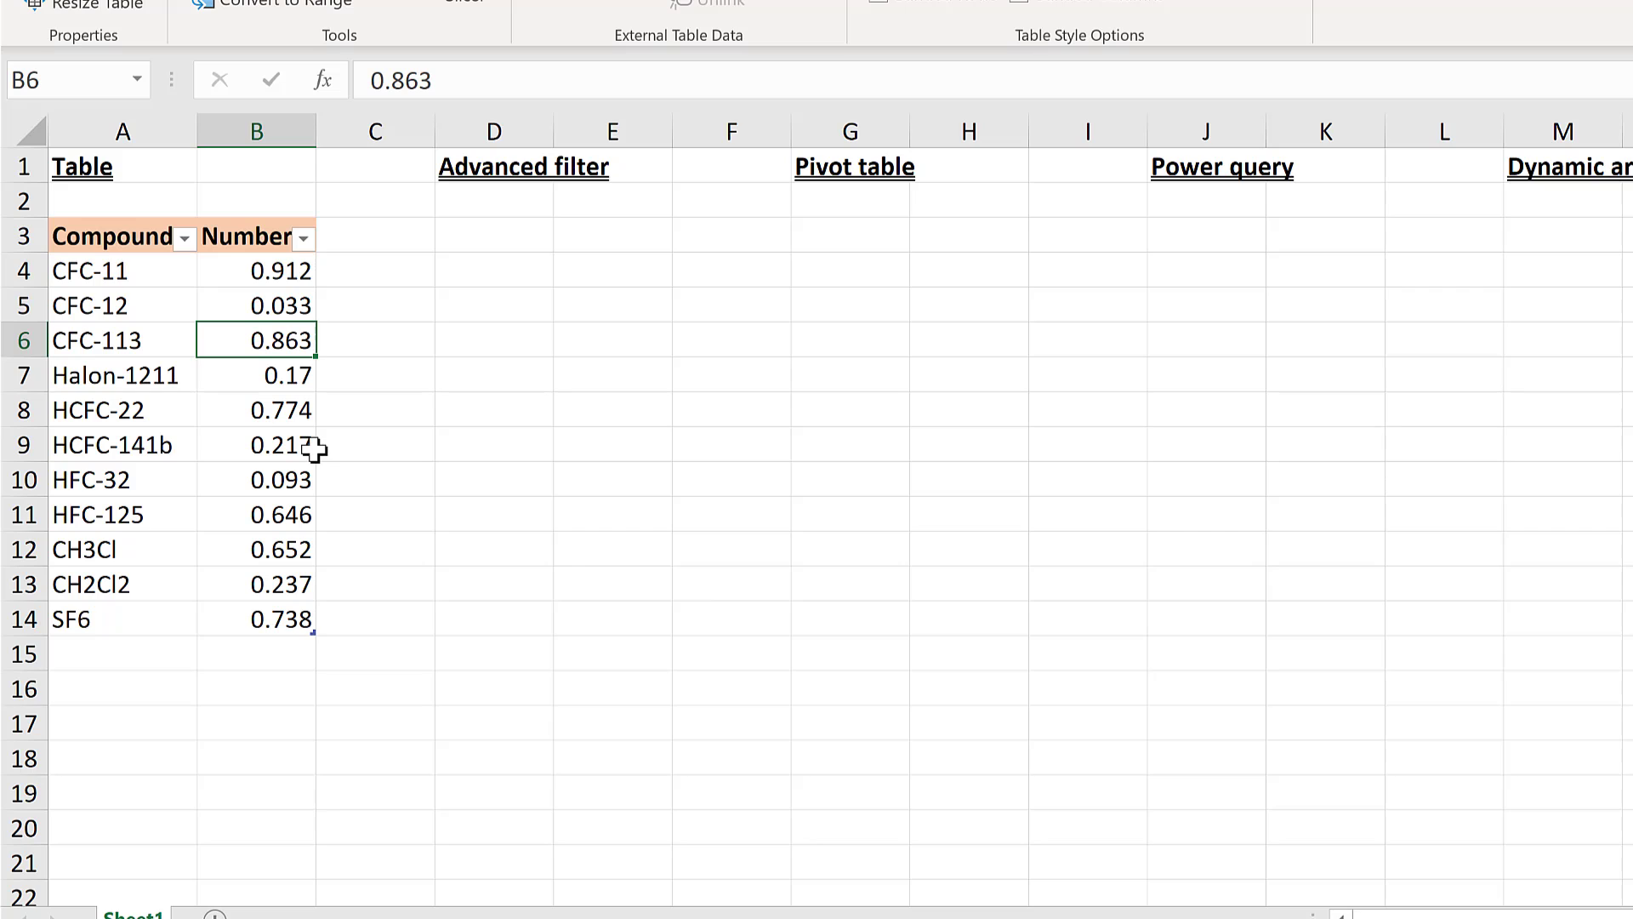
click(303, 240)
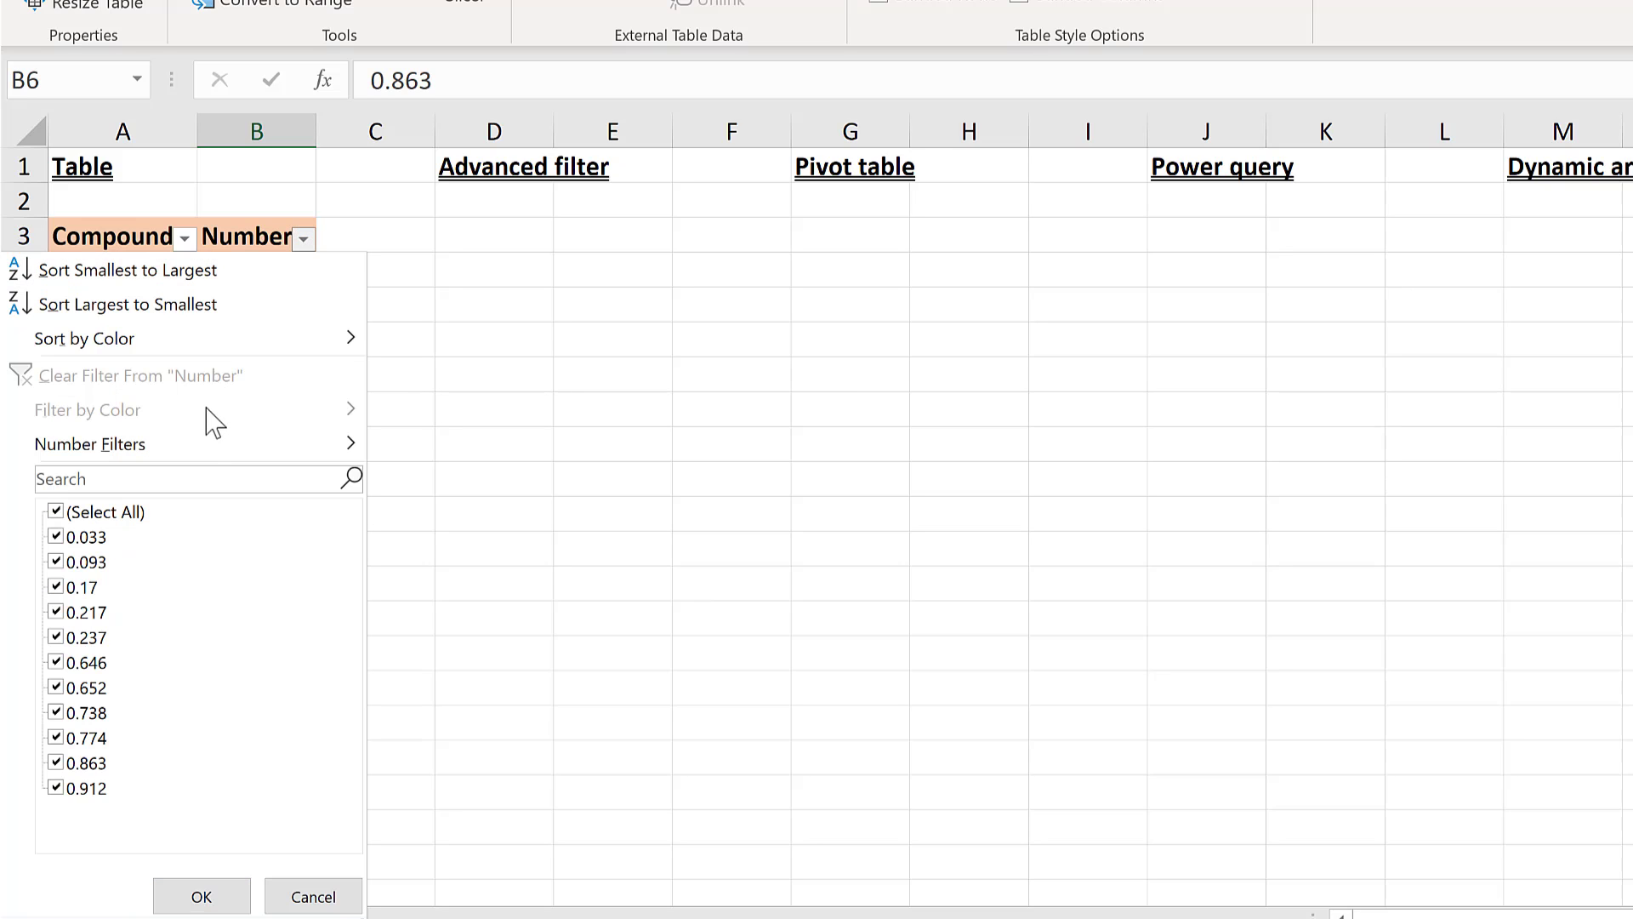
Apply a Number Filters > Greater Than 0.5 filter to Table1's Number column.
mouse_move(196, 455)
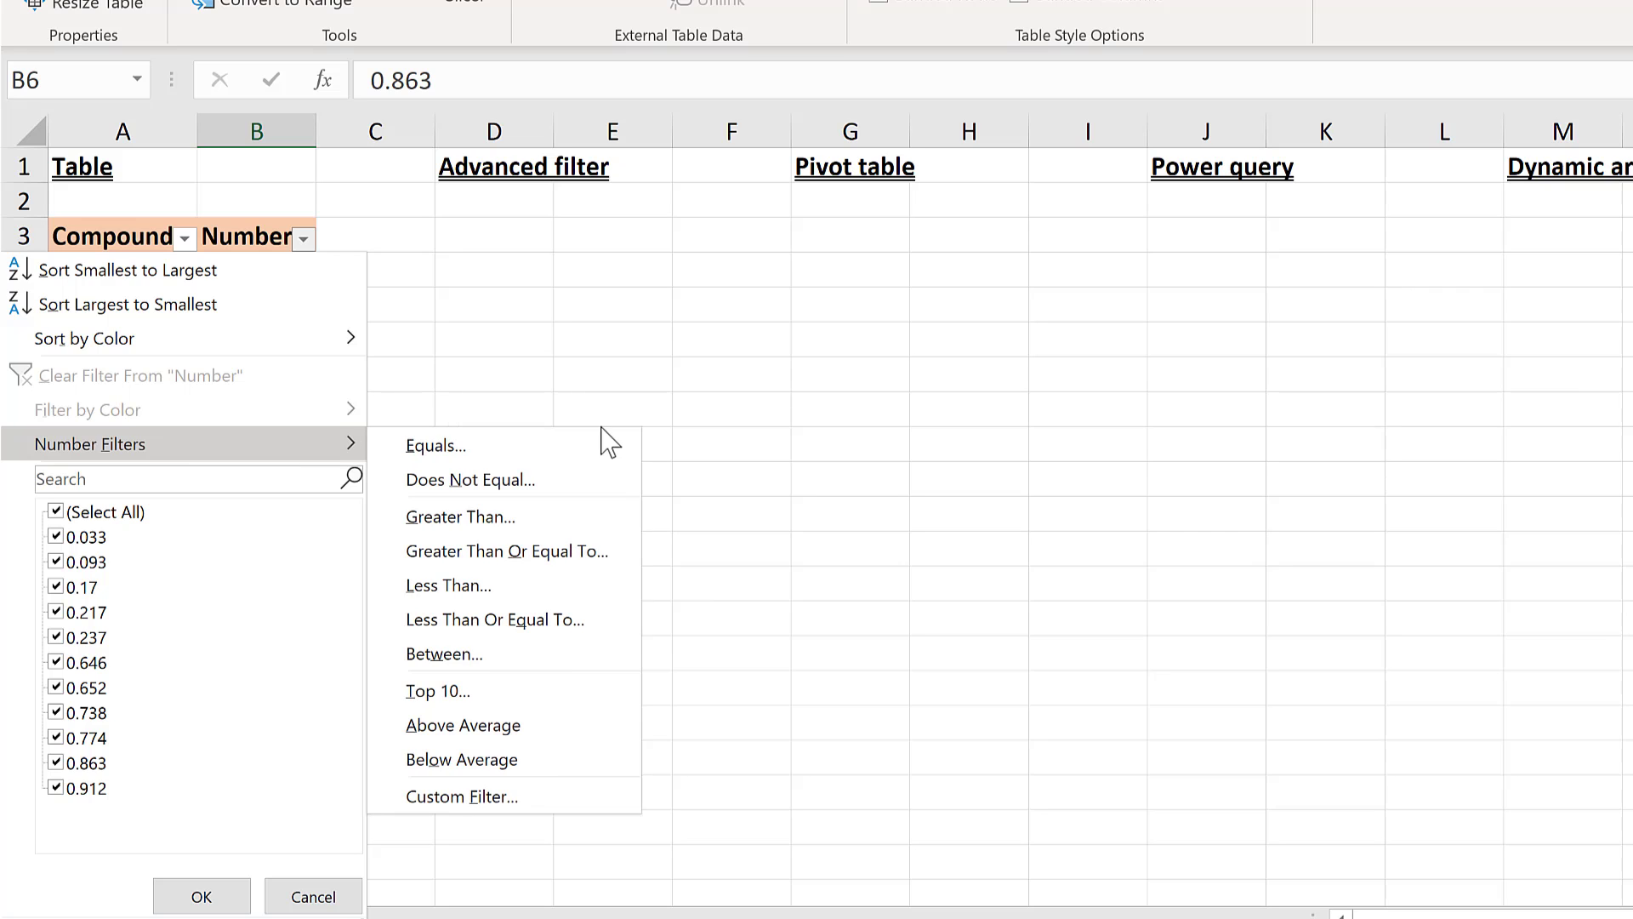
click(529, 534)
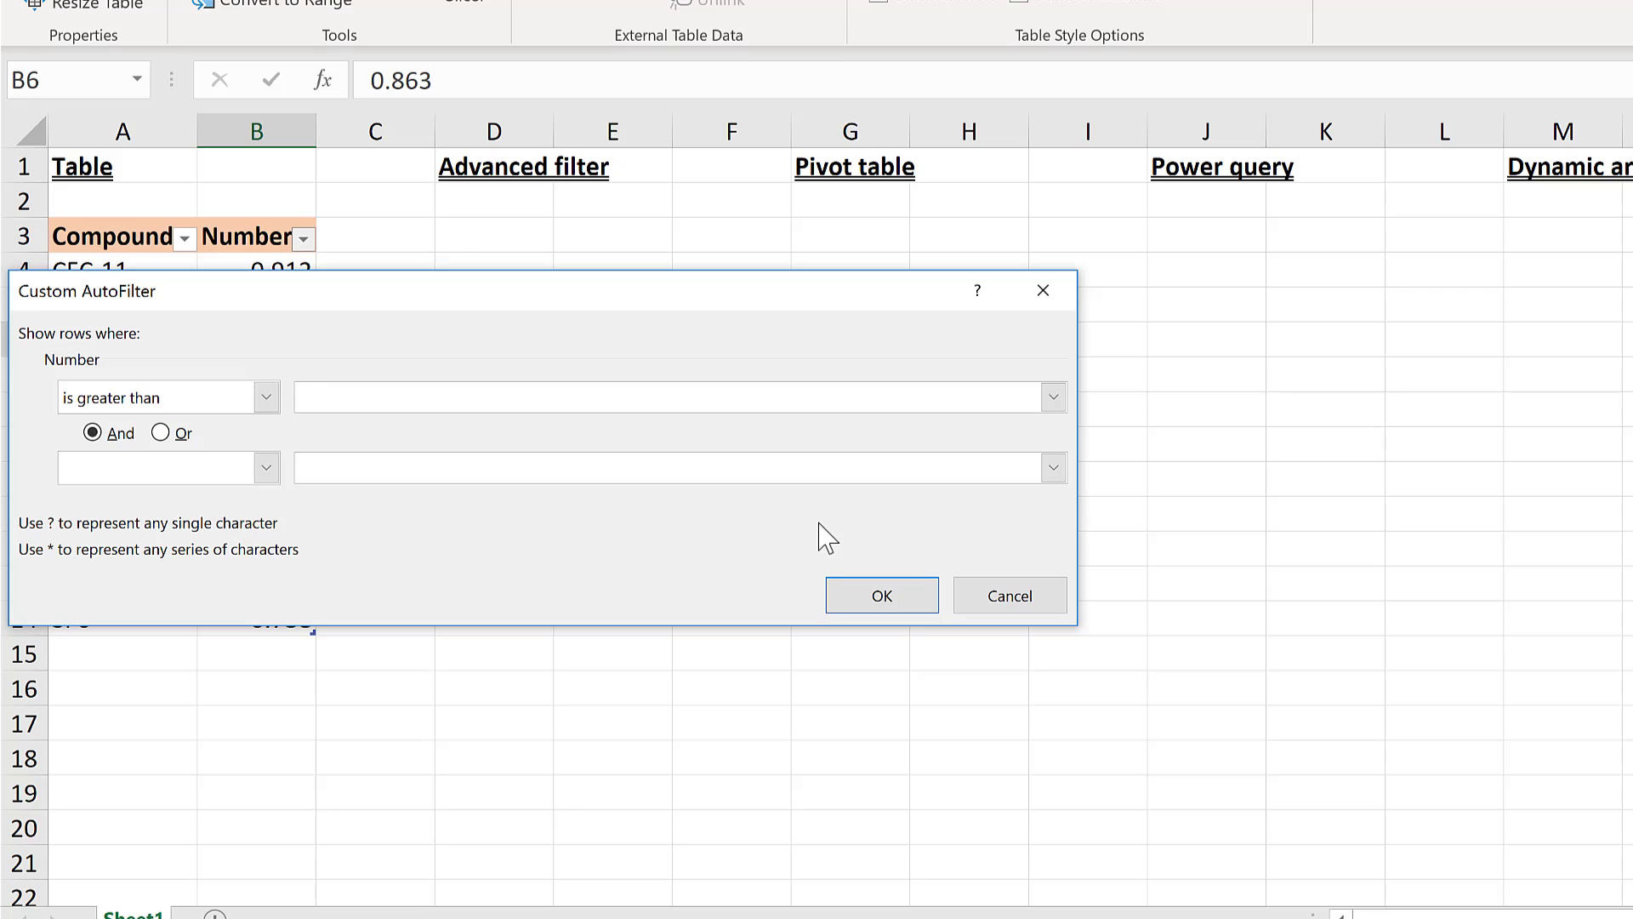
key(Return)
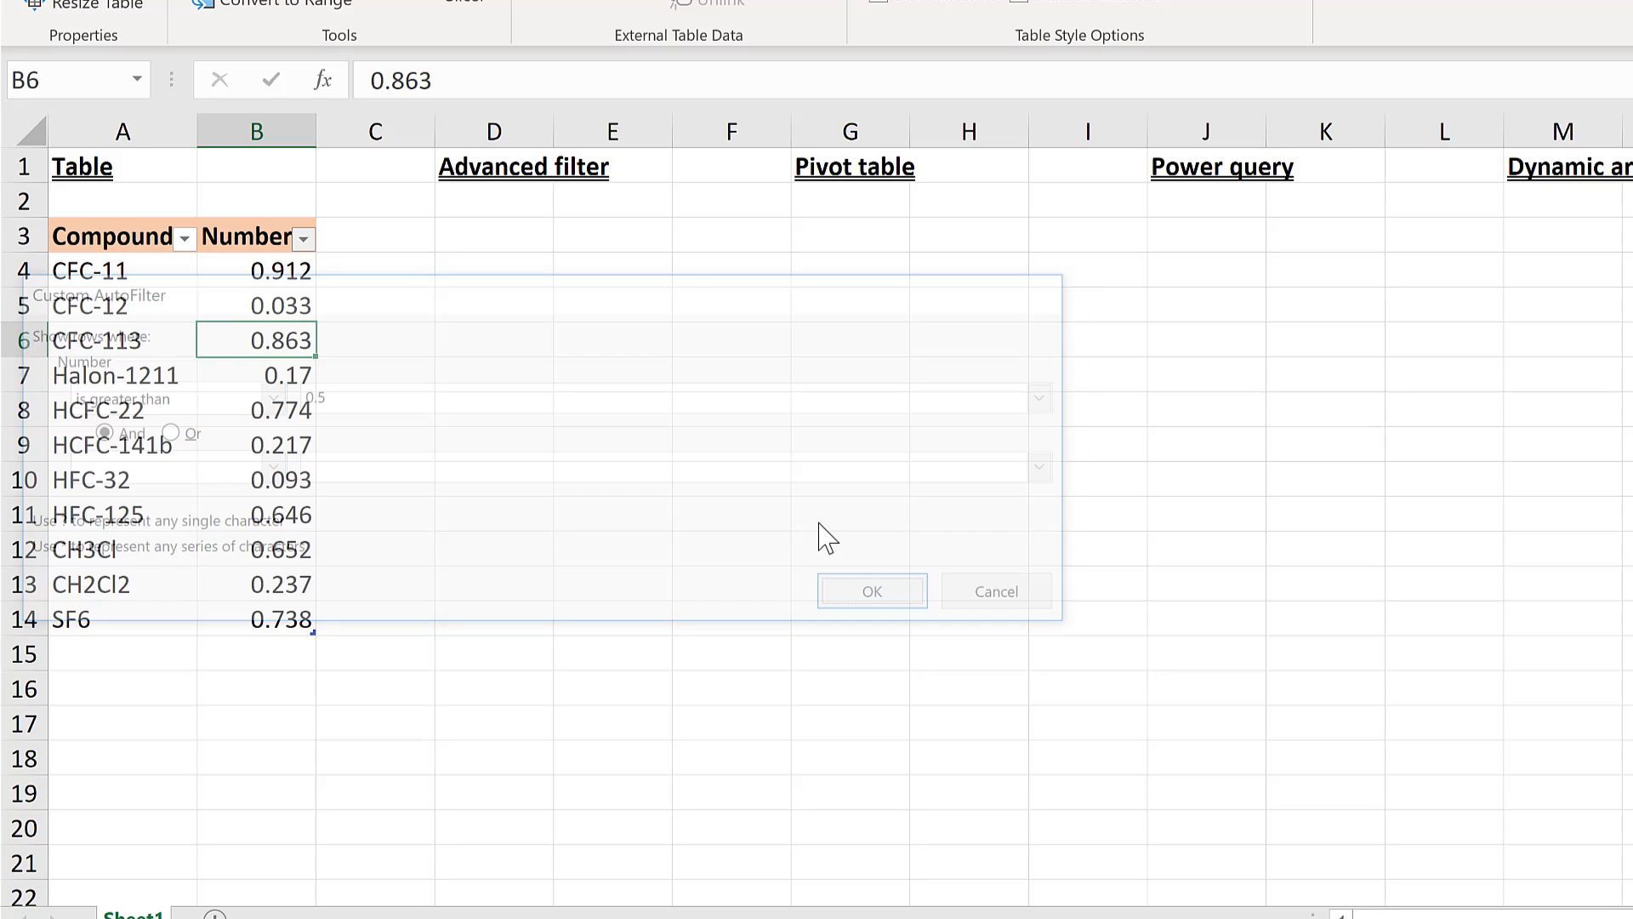
click(387, 341)
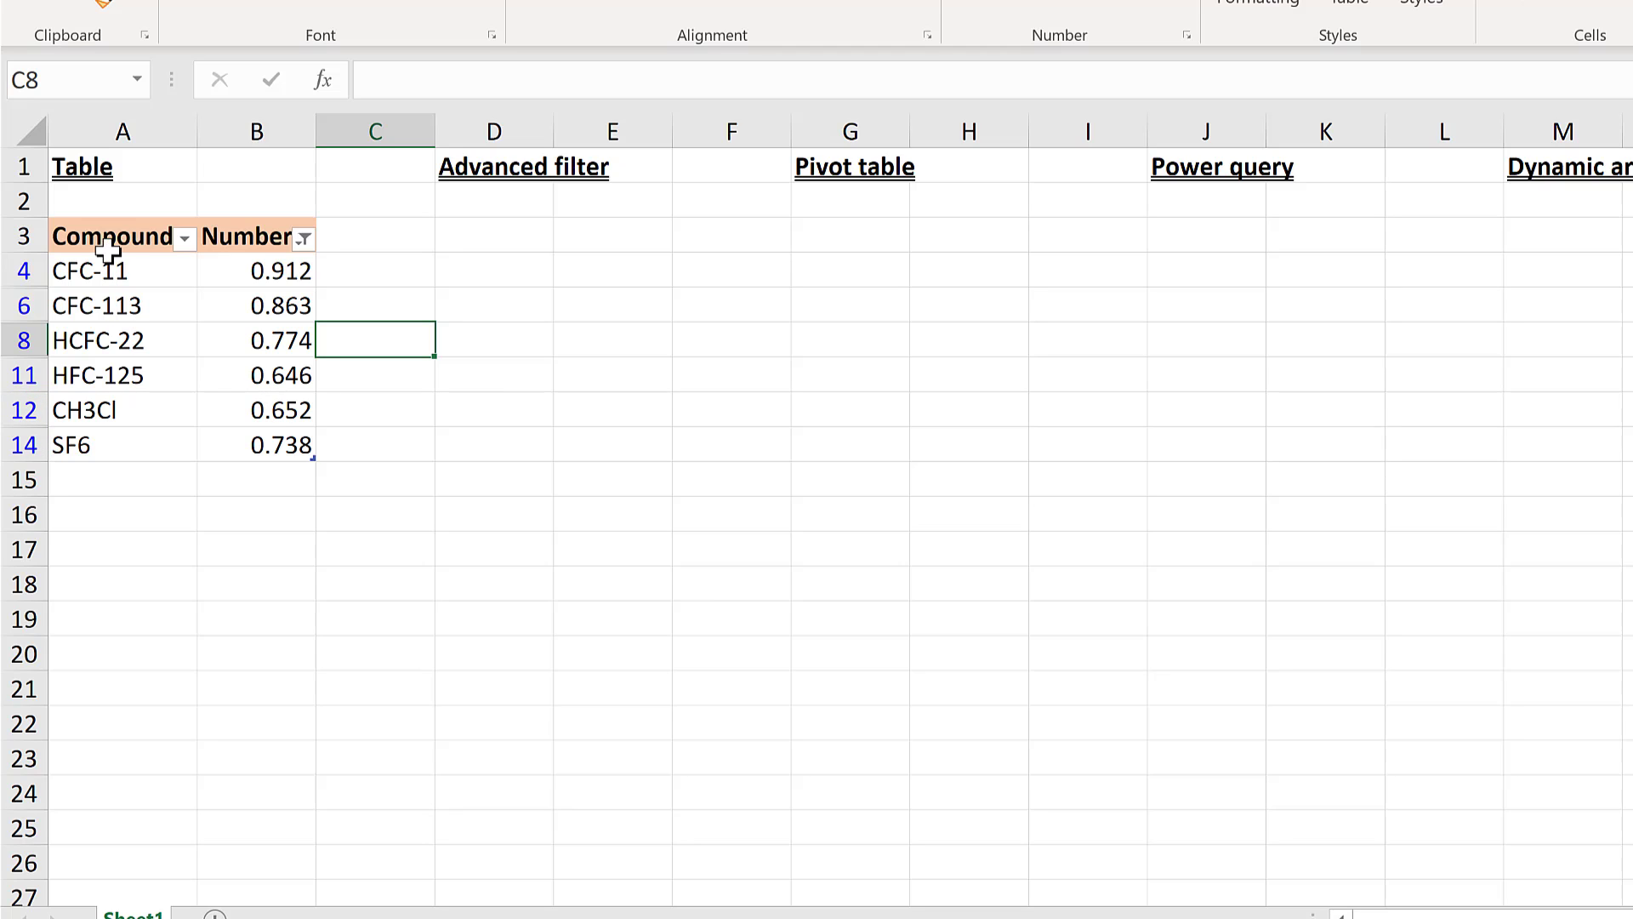
Copy the filtered table range A3:B14 with its headers.
drag(100, 230, 312, 444)
right_click(216, 230)
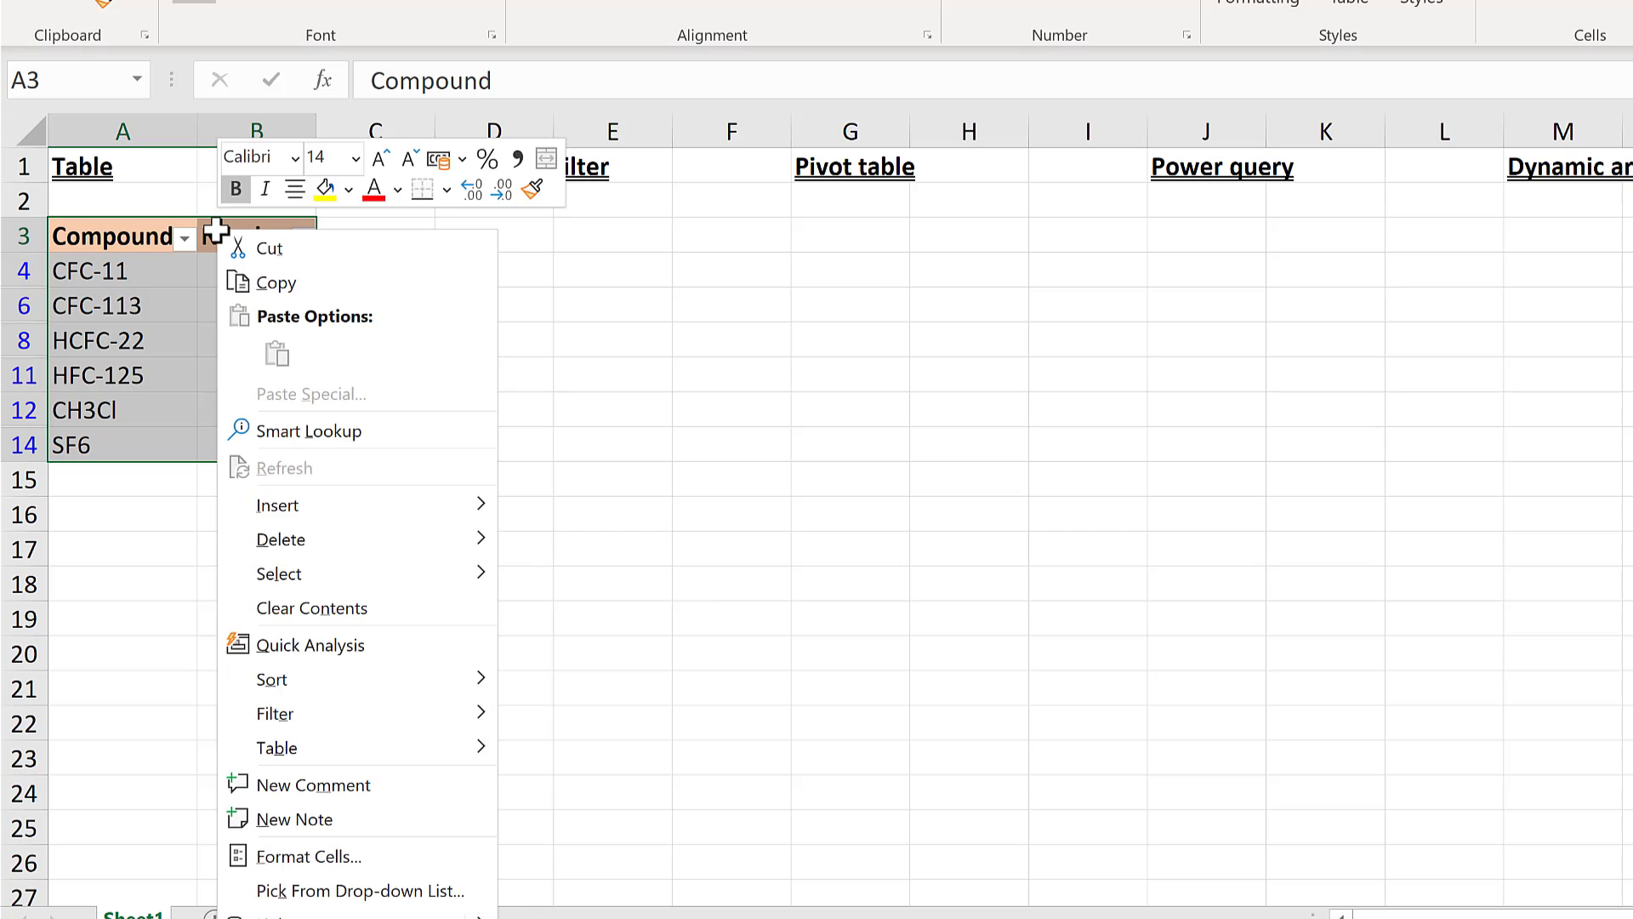
click(281, 284)
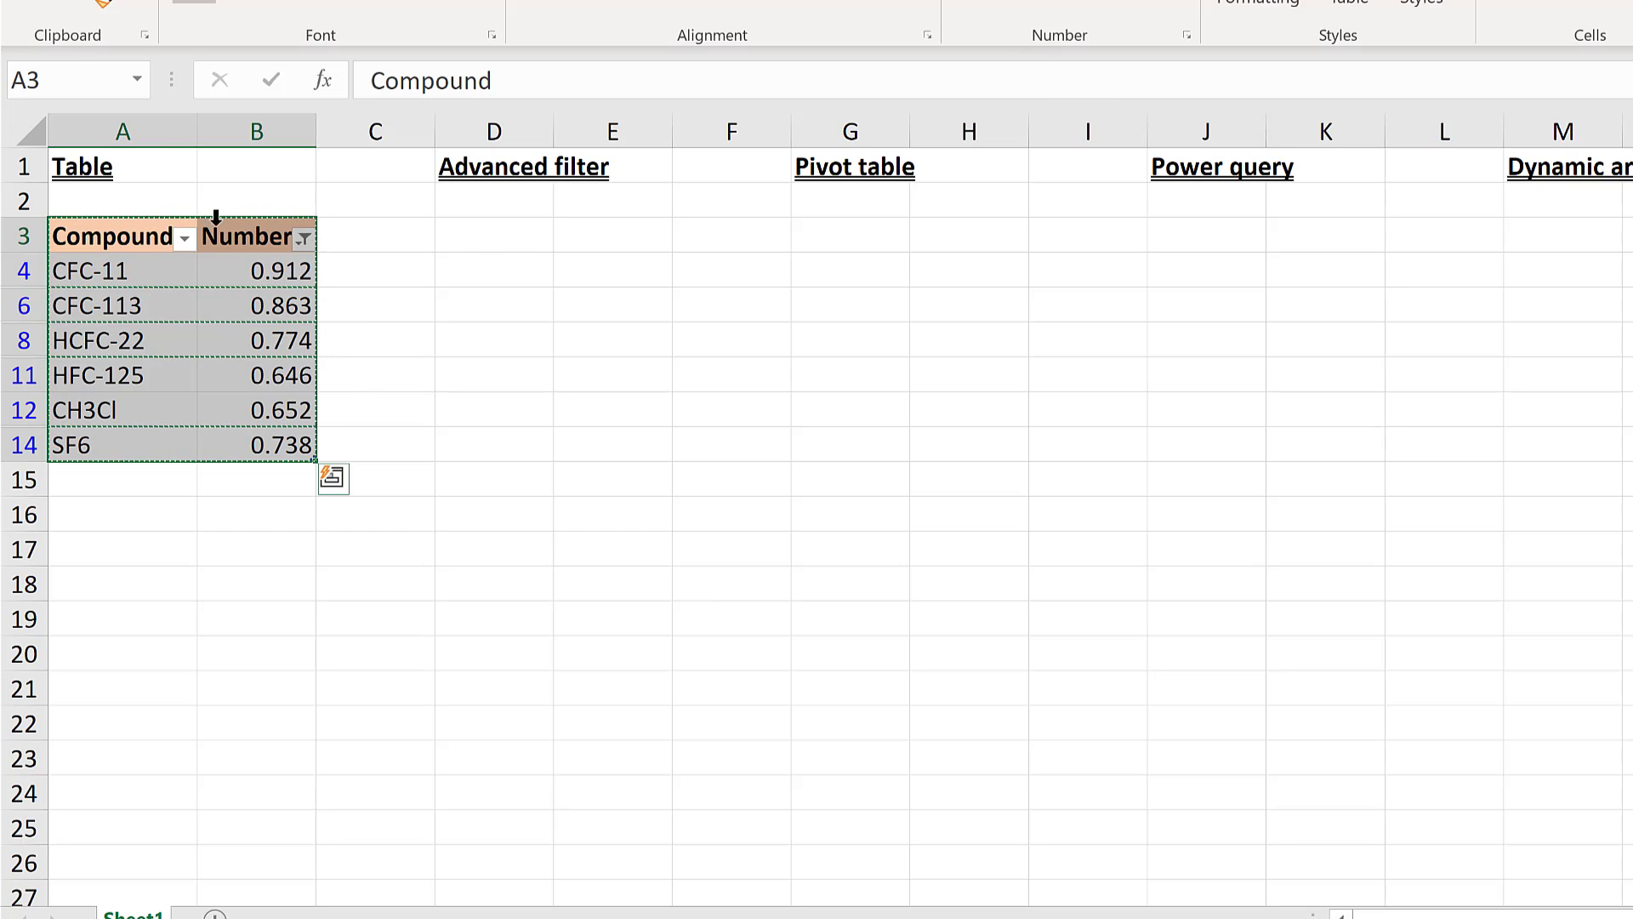
Paste the copied rows at A20 as Paste Link formulas, B21 showing =B4.
click(99, 659)
right_click(98, 658)
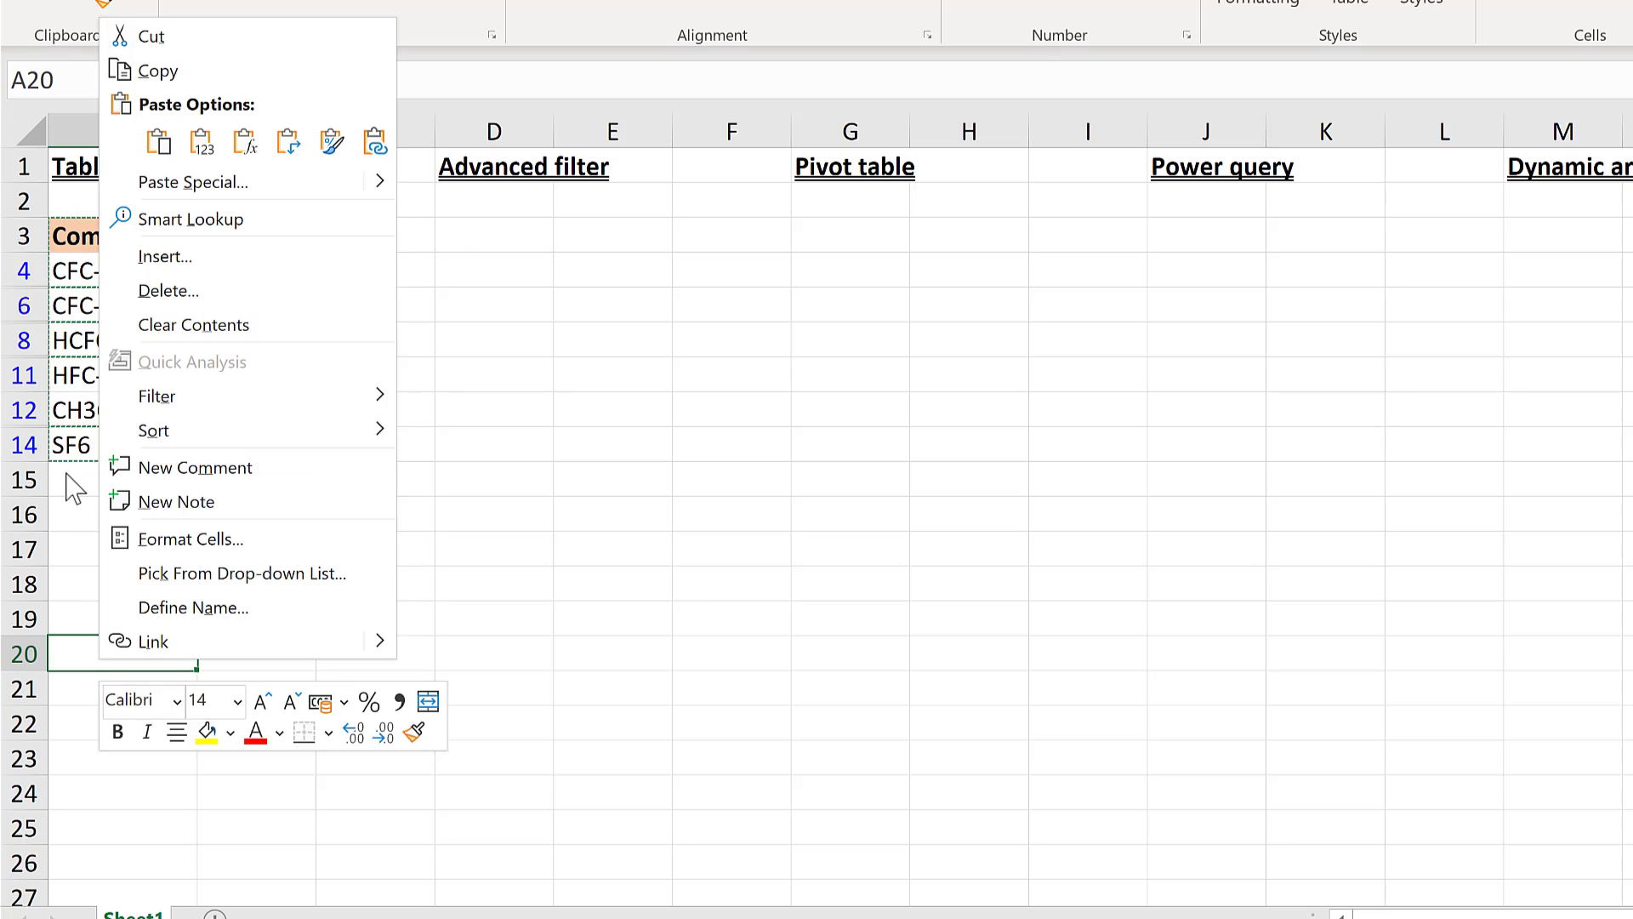
click(167, 153)
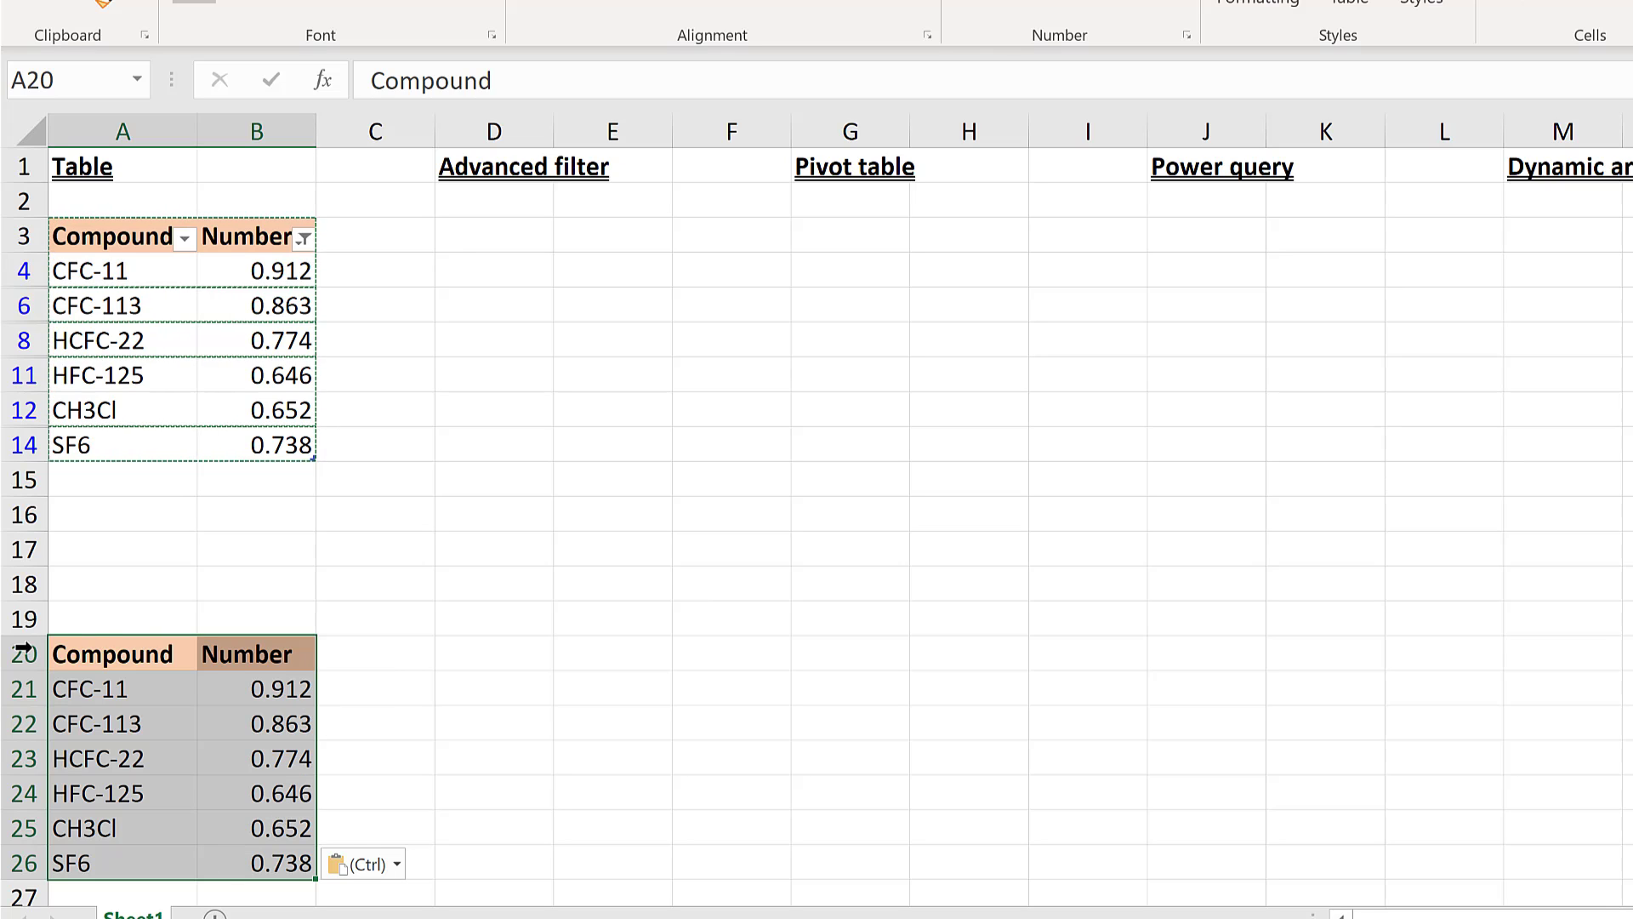
right_click(111, 644)
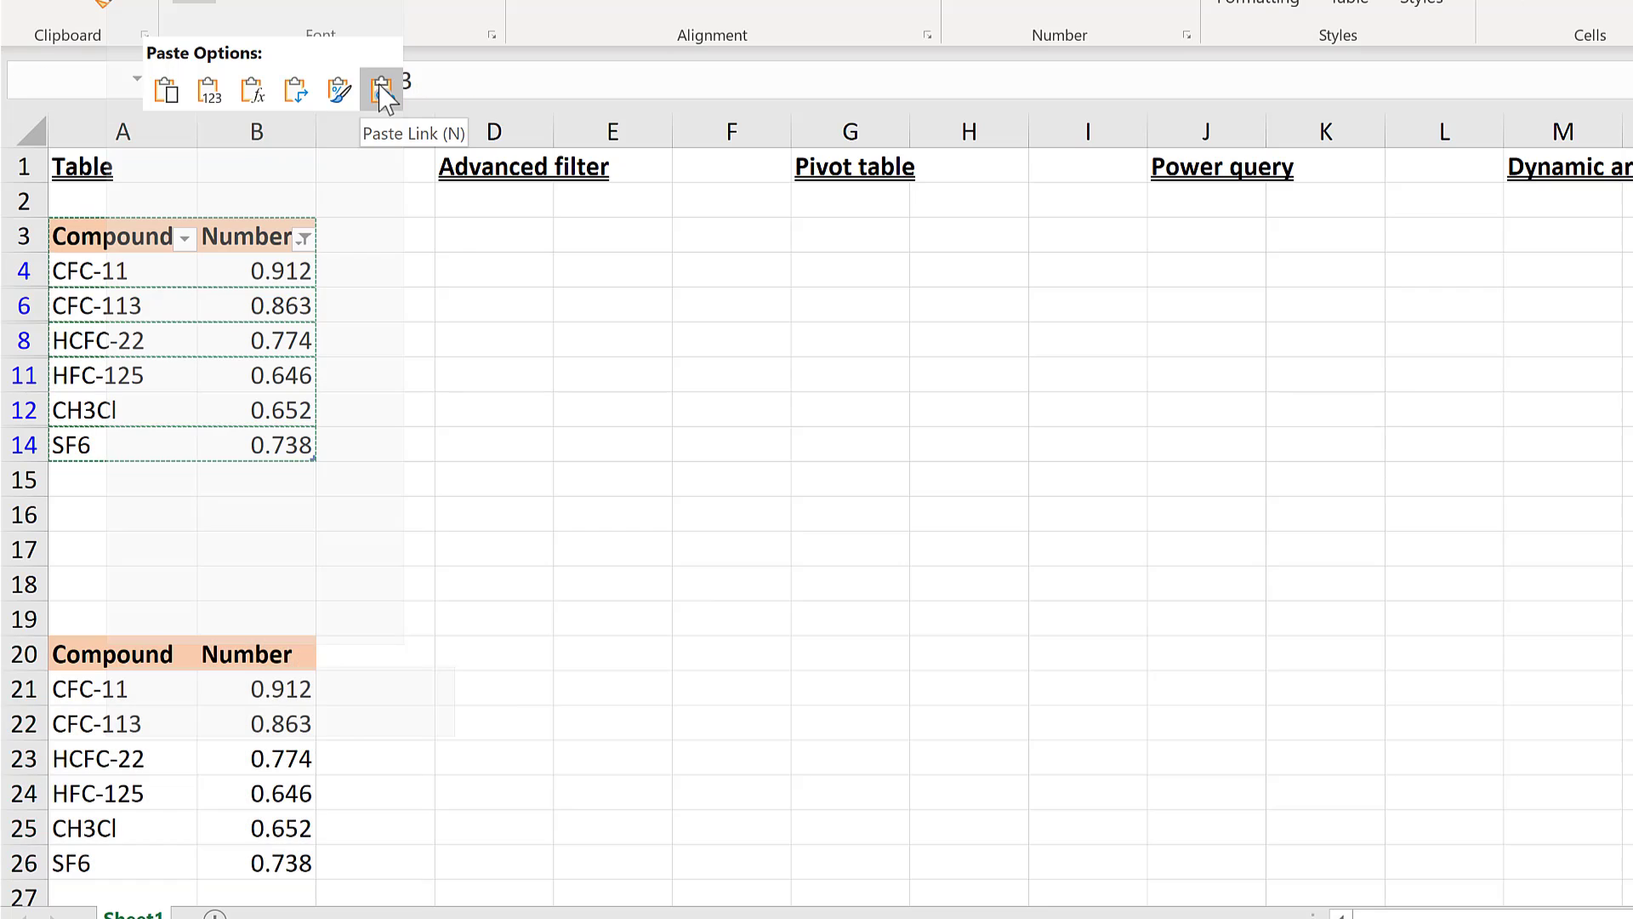
click(380, 91)
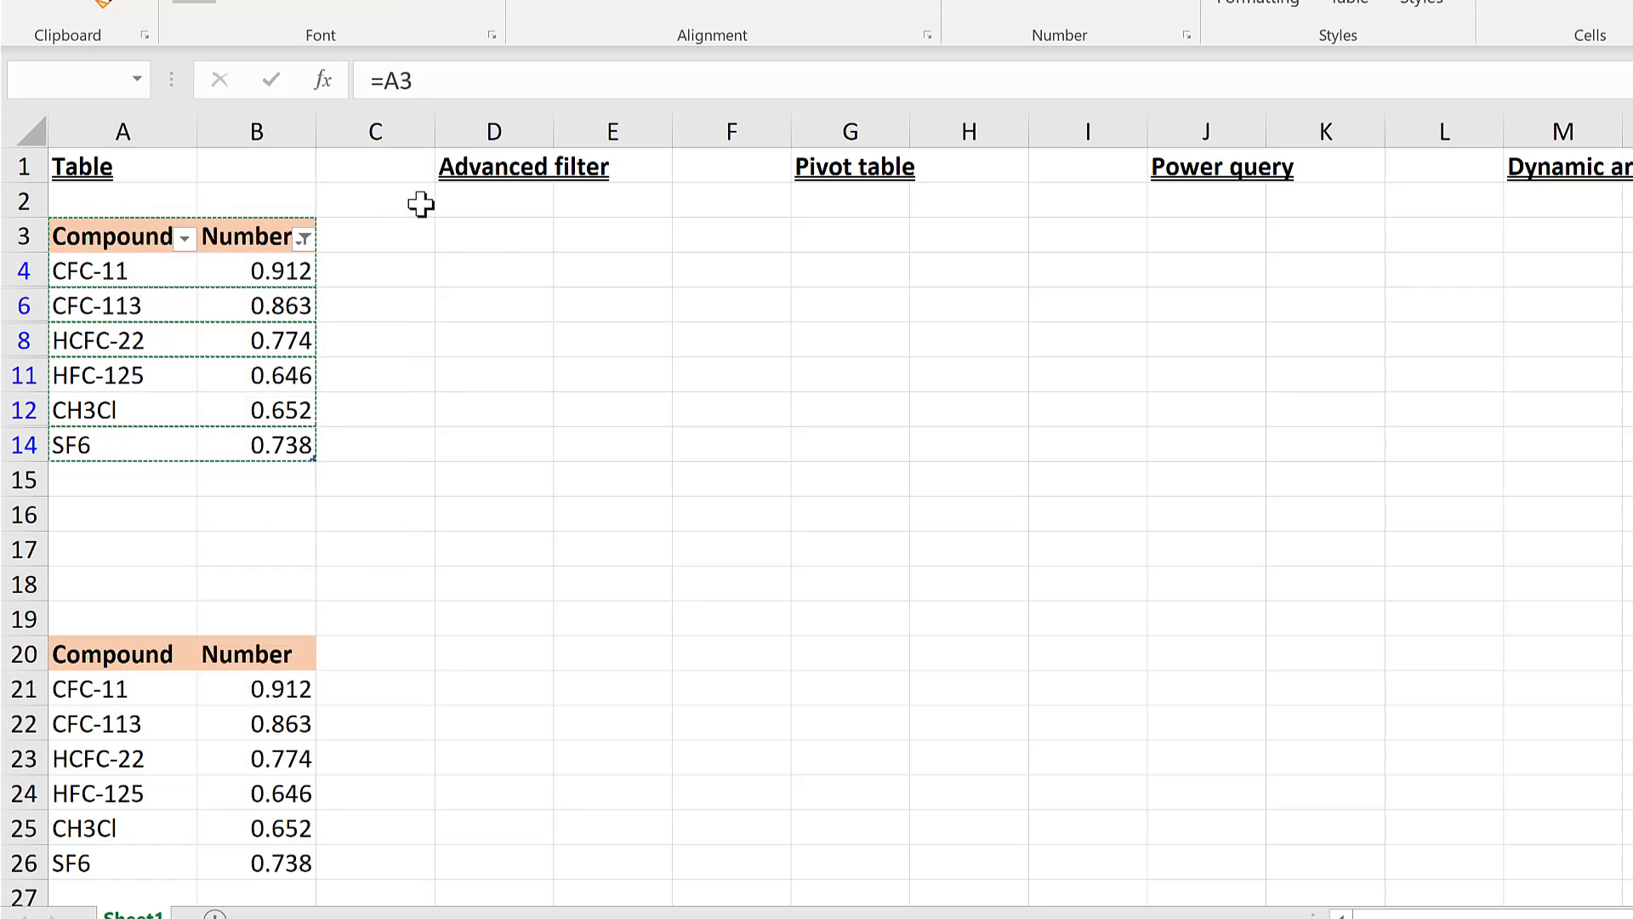
click(261, 691)
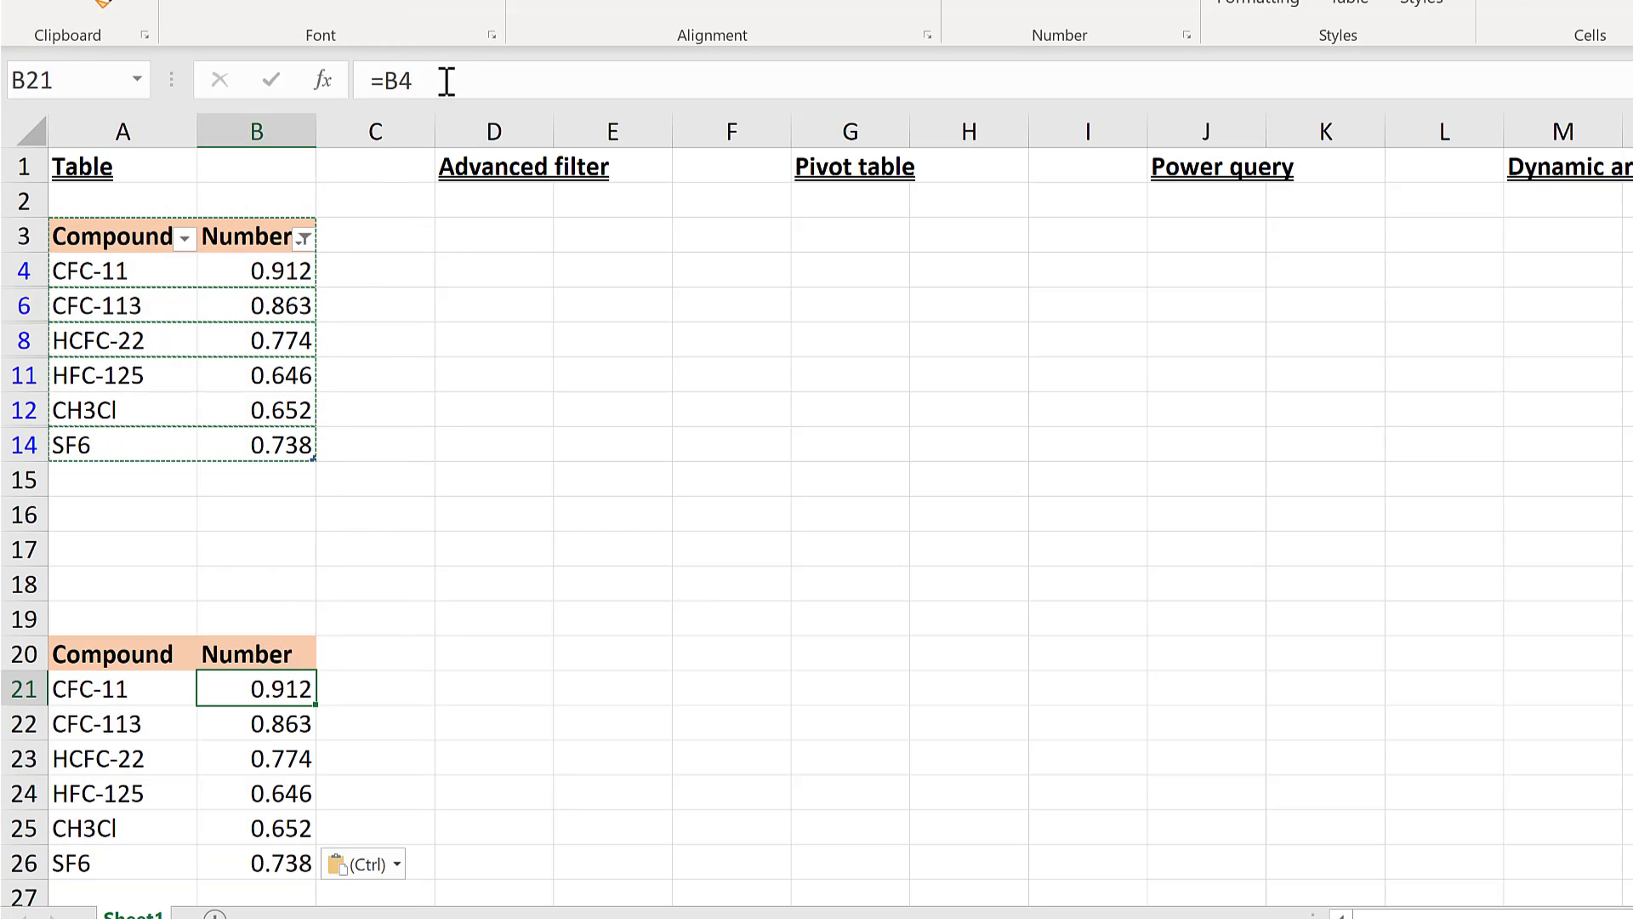
Change CFC-11's Number in B4 to 0.8 and confirm linked B21 updates.
click(410, 78)
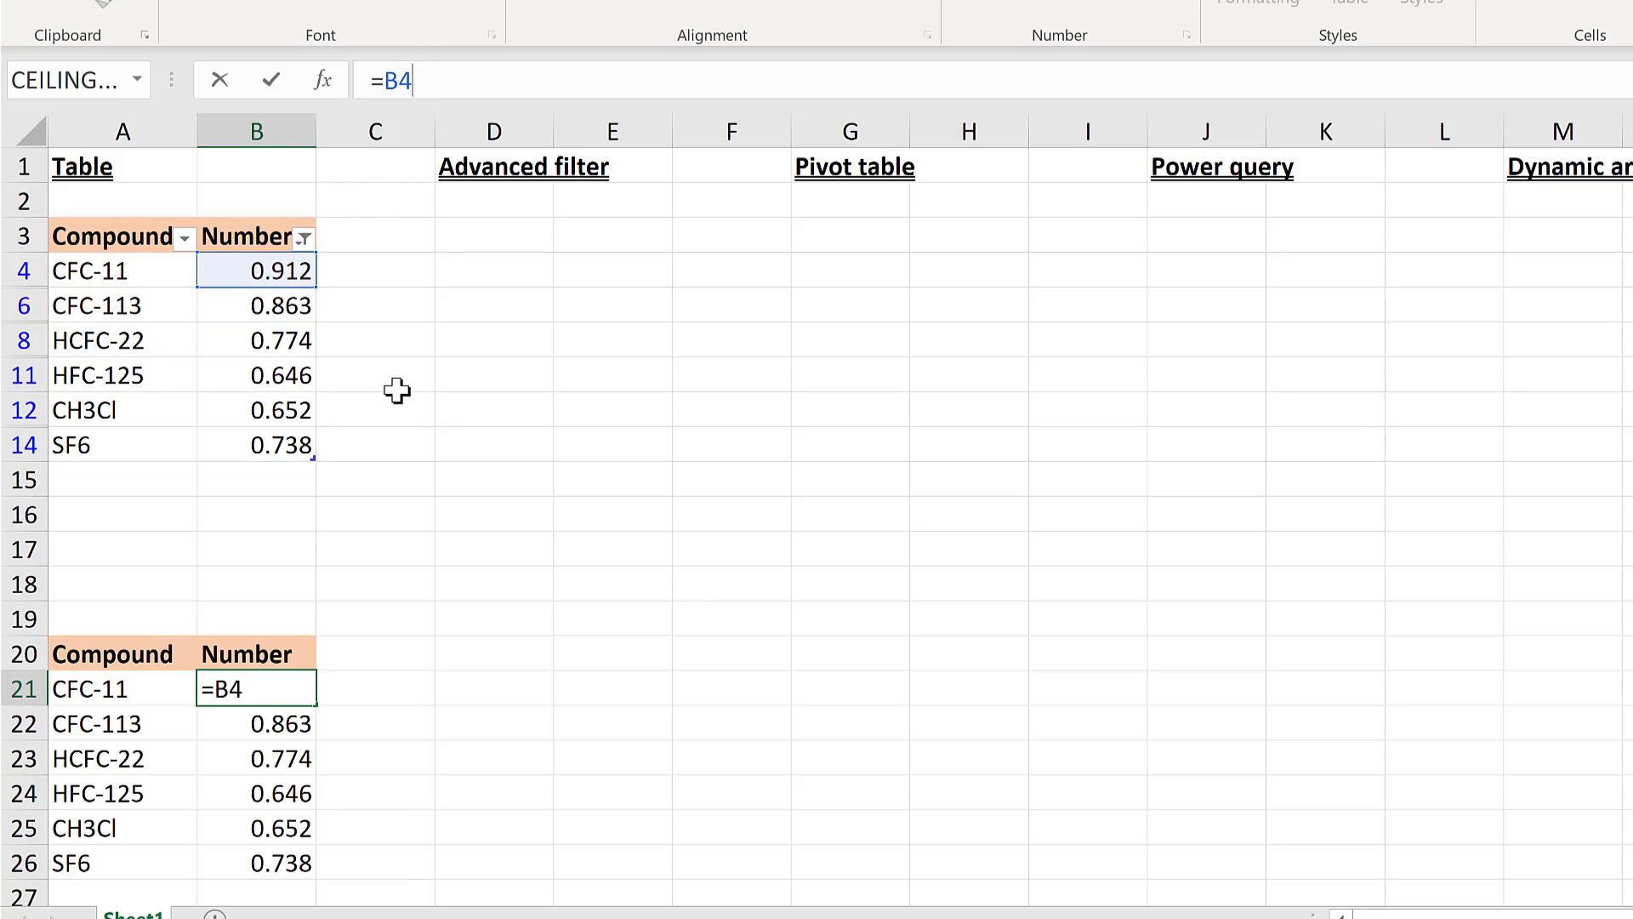
key(Return)
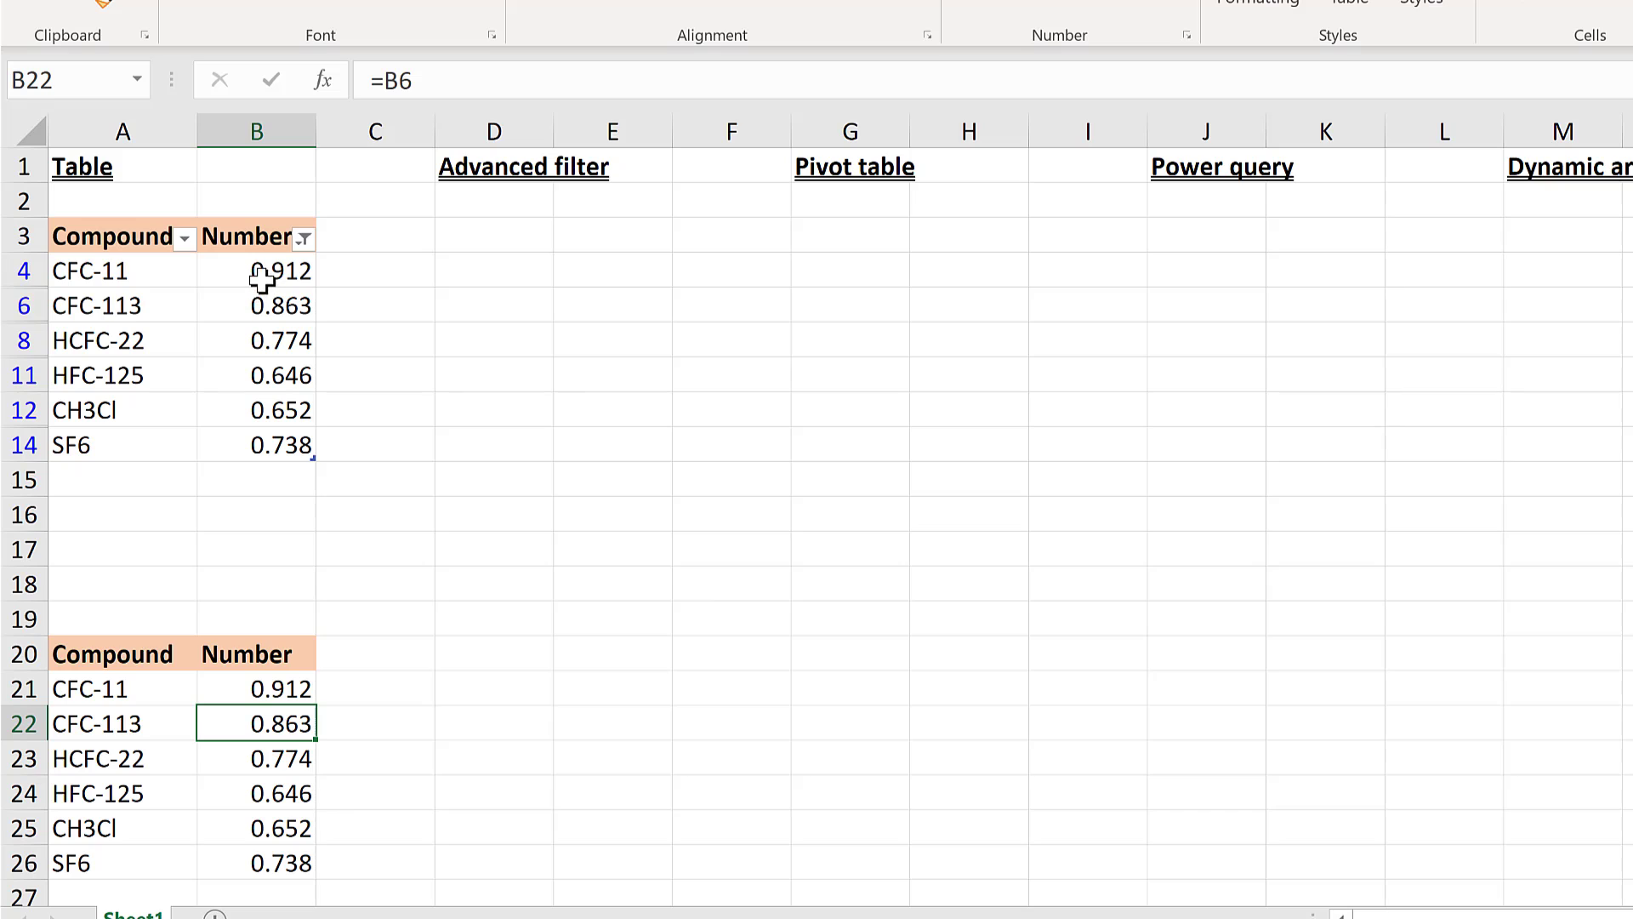
key(Up)
key(ctrl+bracketleft)
text(0.)
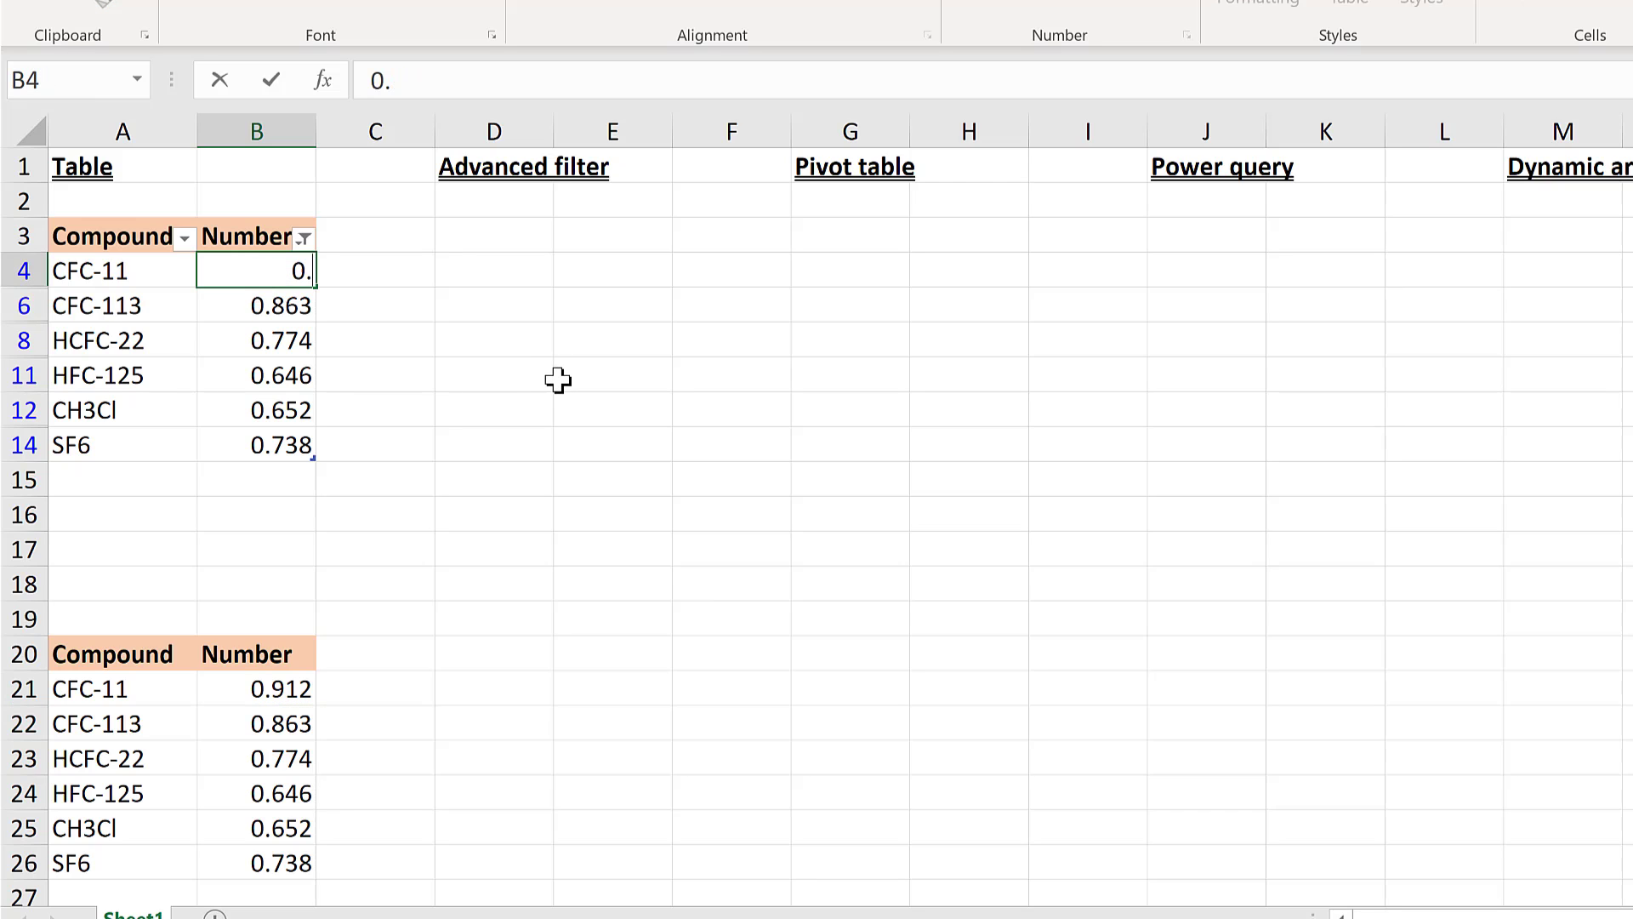
text(8)
key(Return)
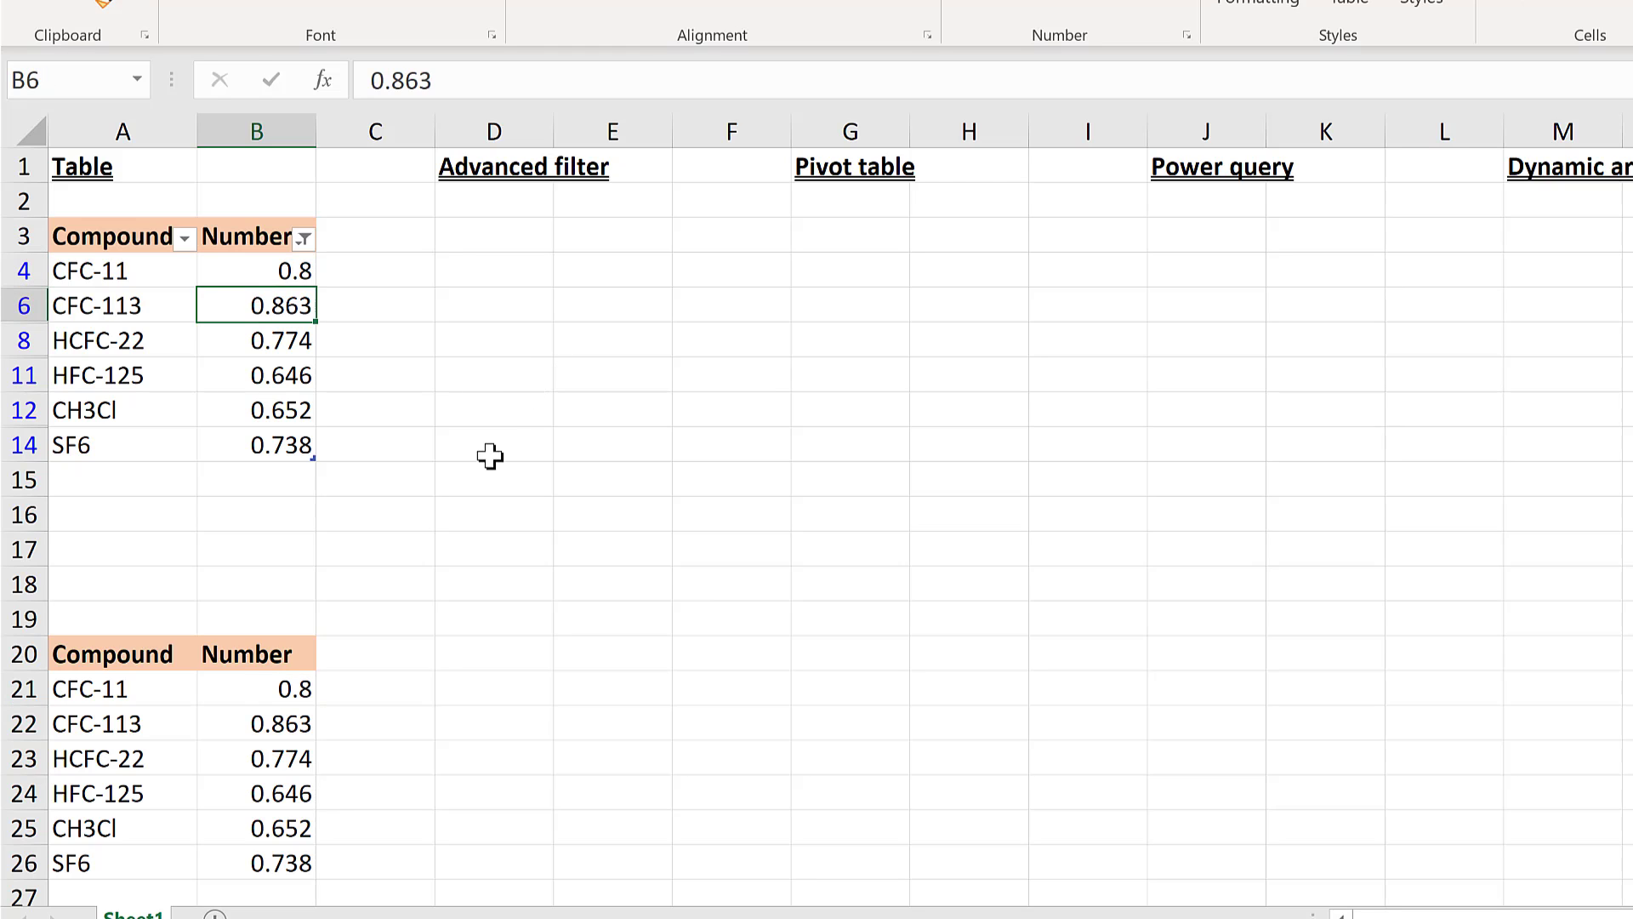
click(308, 689)
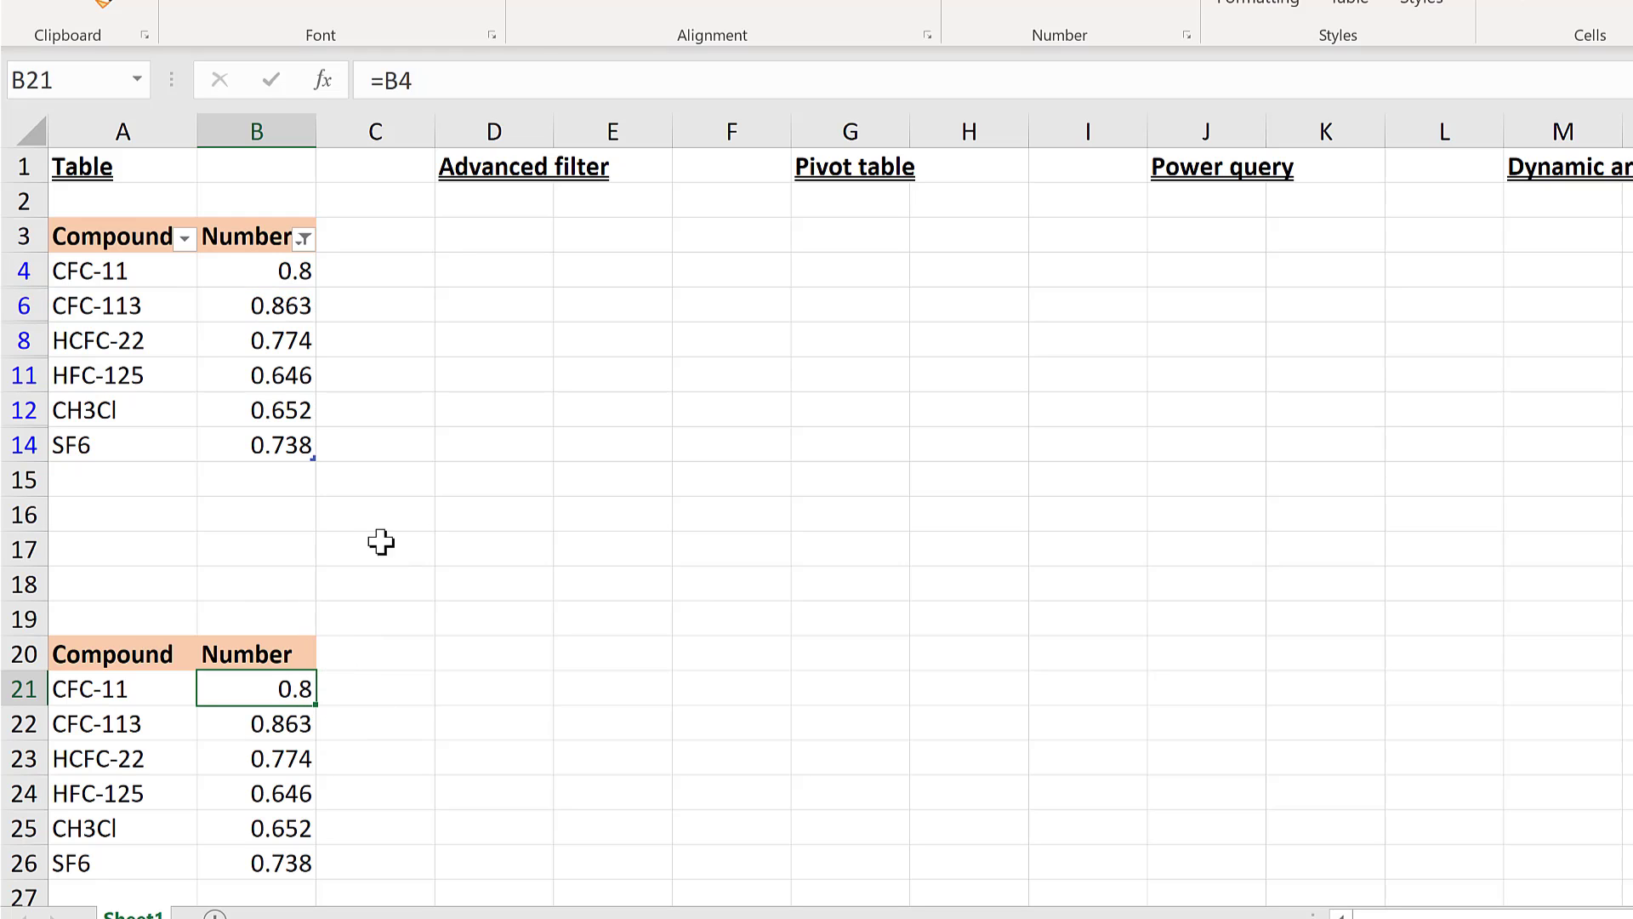
Clear the Number filter and turn off the table's filter buttons.
click(303, 240)
click(208, 375)
key(ctrl+shift+l)
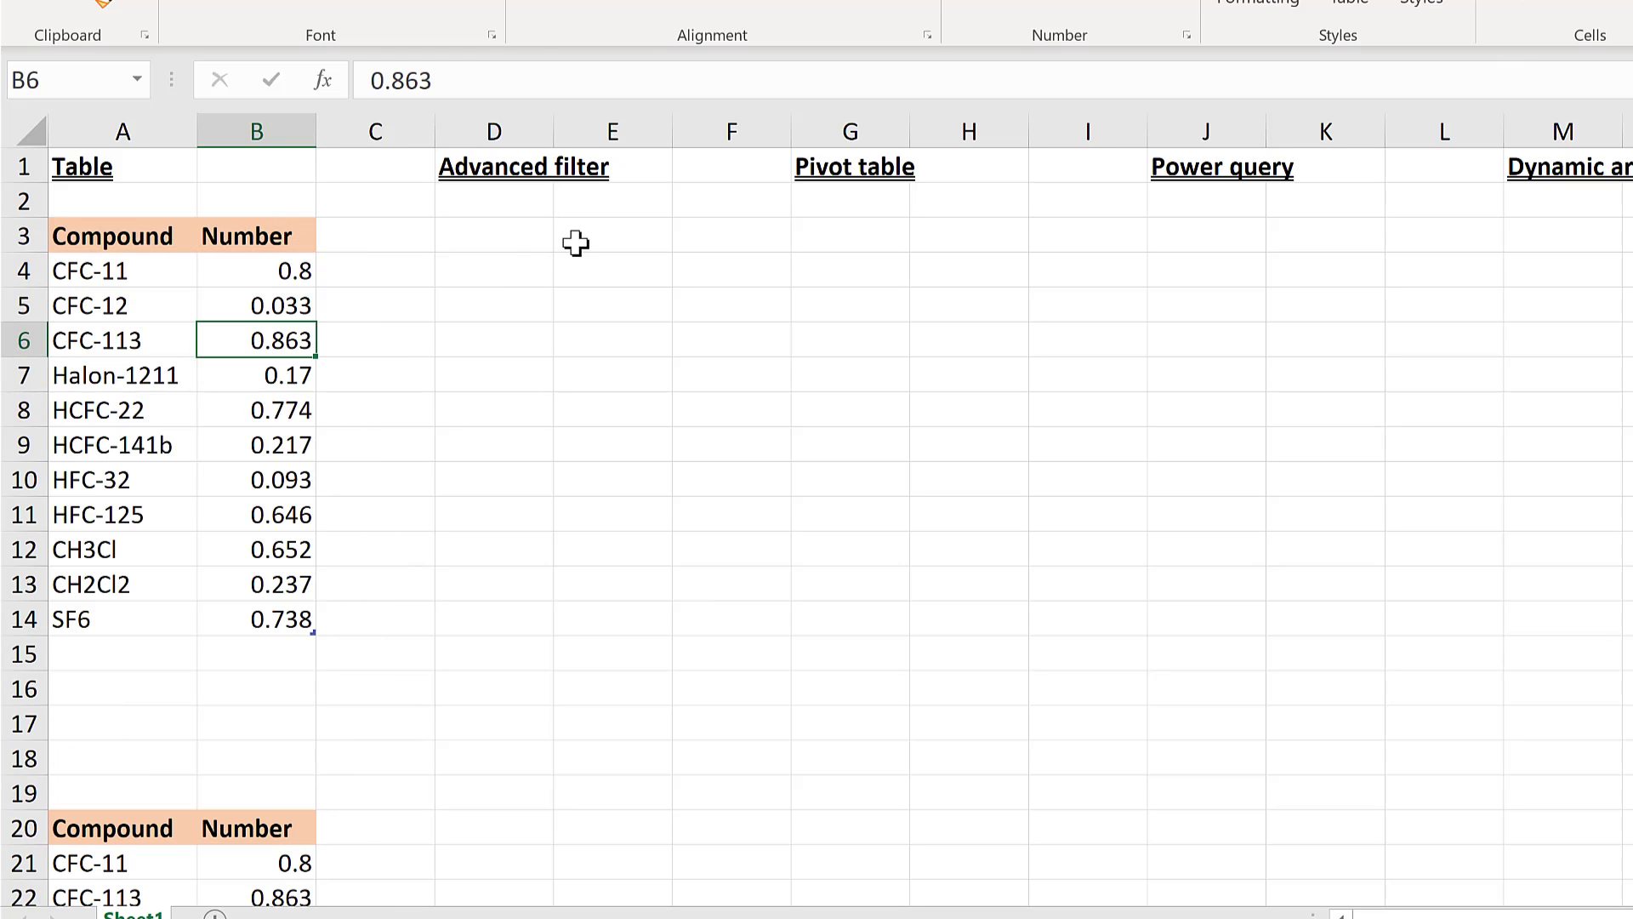
Enter the criteria header Number in D3 and >0.5 in D4.
click(512, 237)
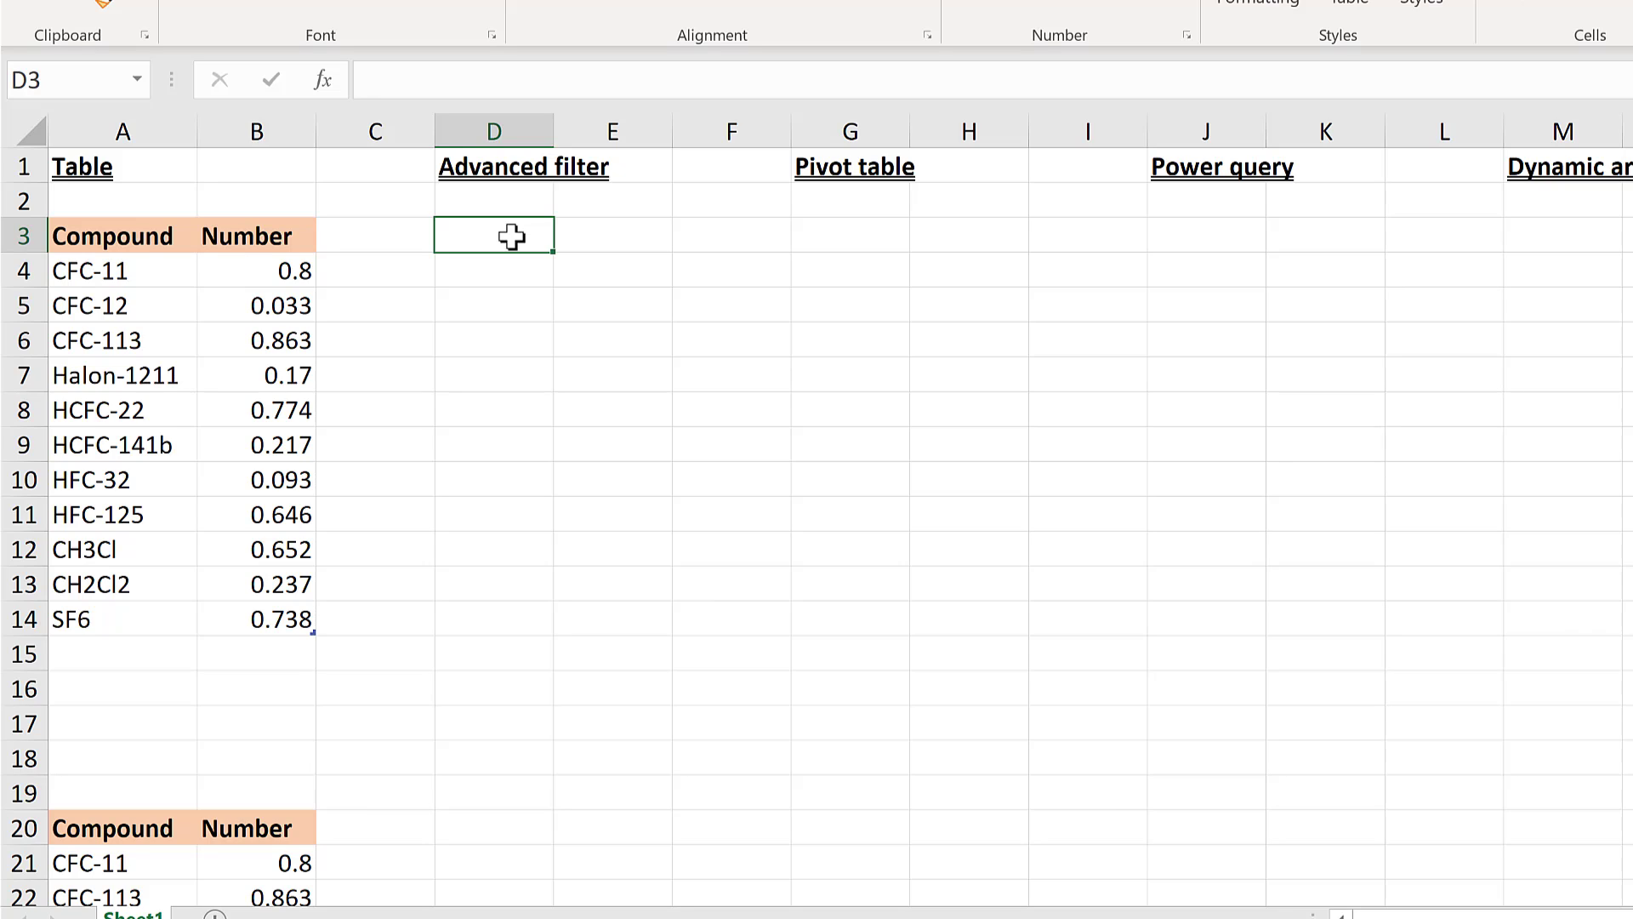
text(Number)
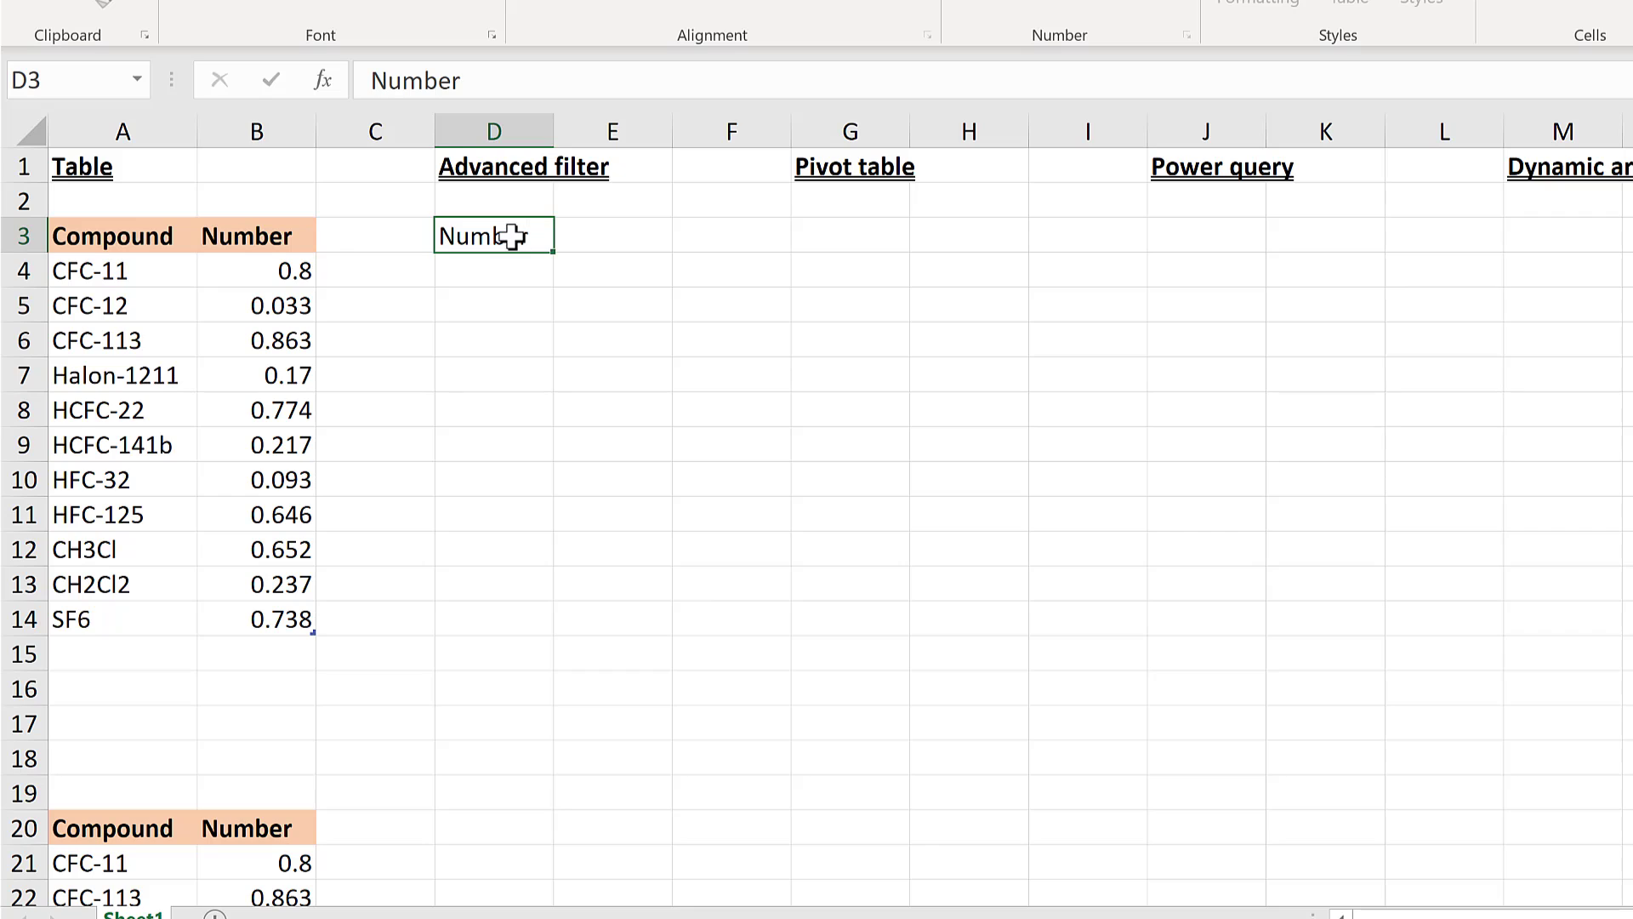
key(Return)
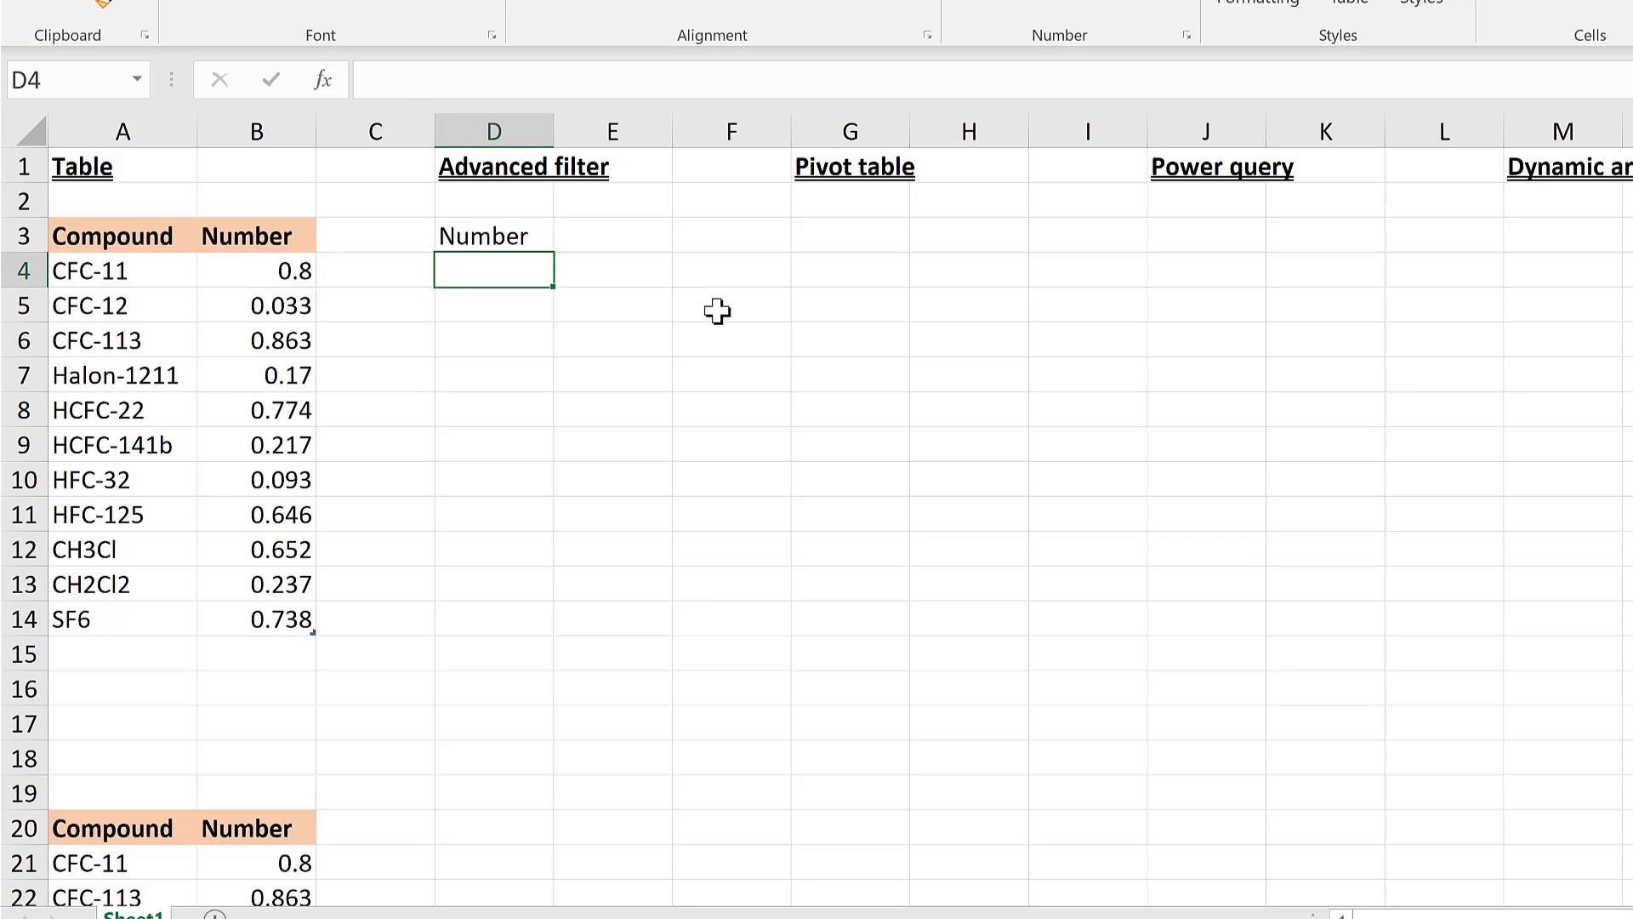
text(>0.5)
key(Return)
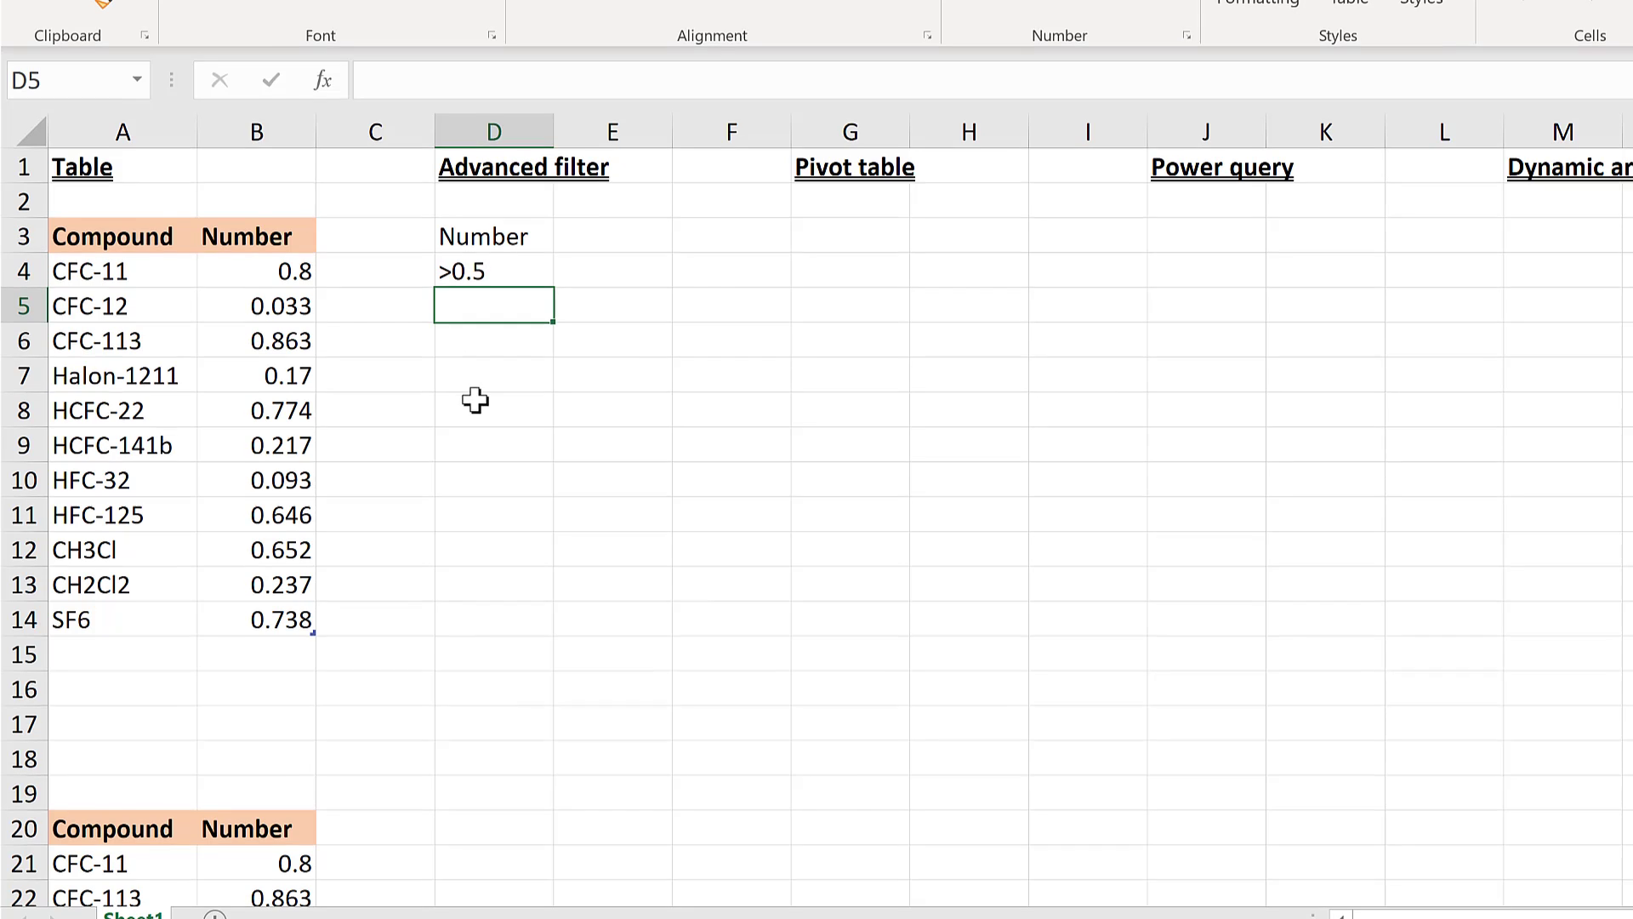
key(Return)
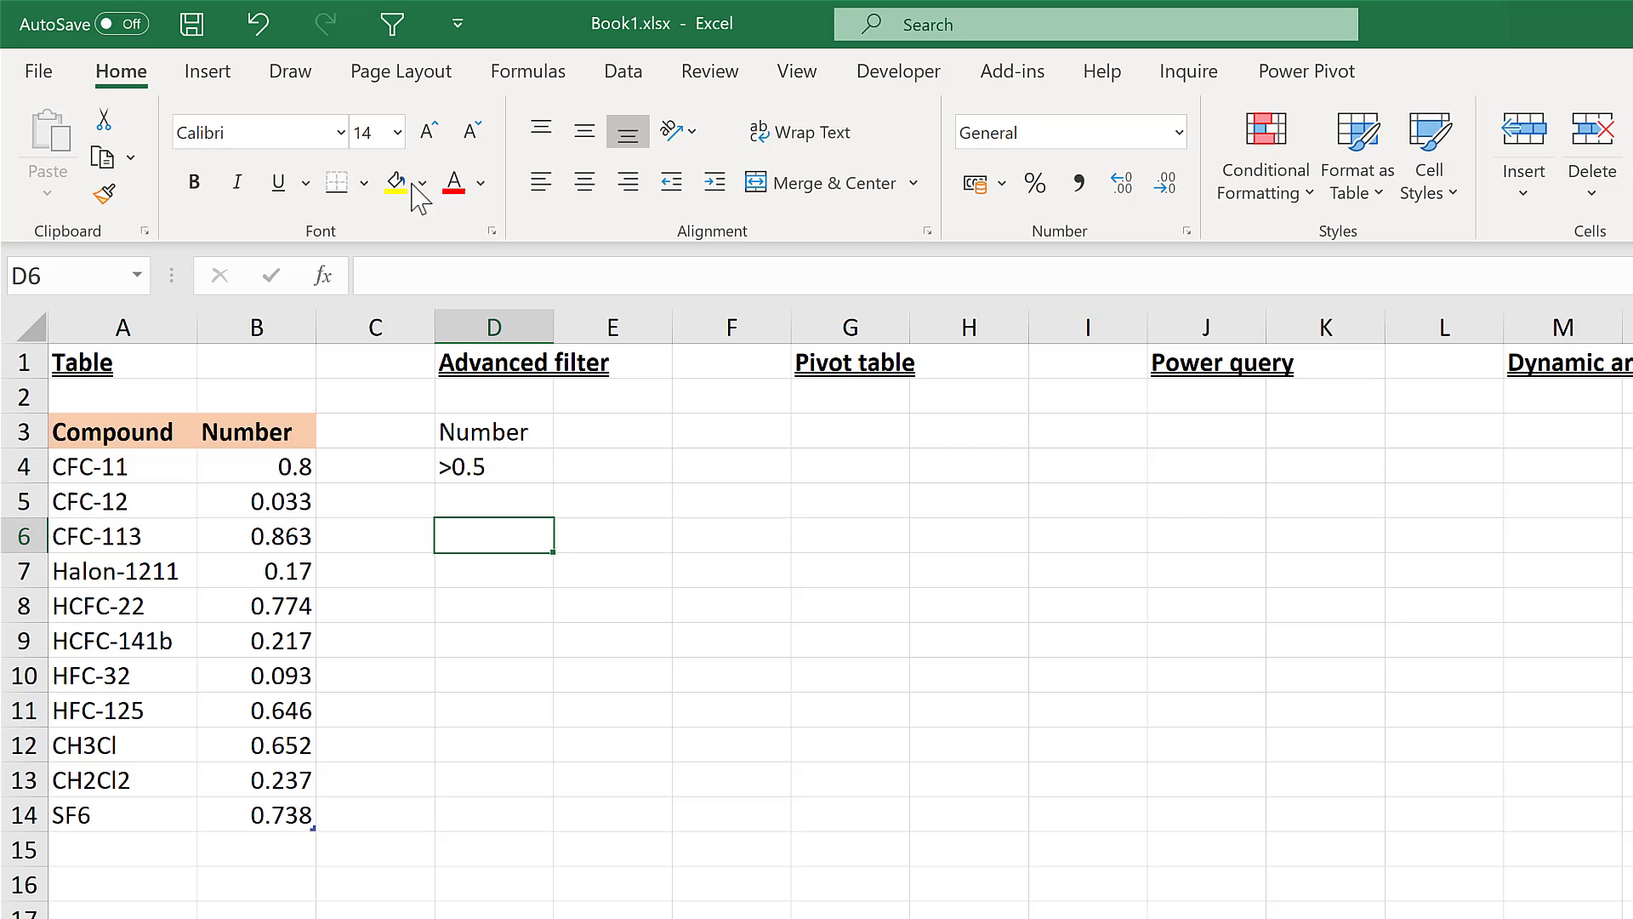
Start an Advanced Filter that copies to another location, using the whole Compound/Number table as list range.
click(625, 75)
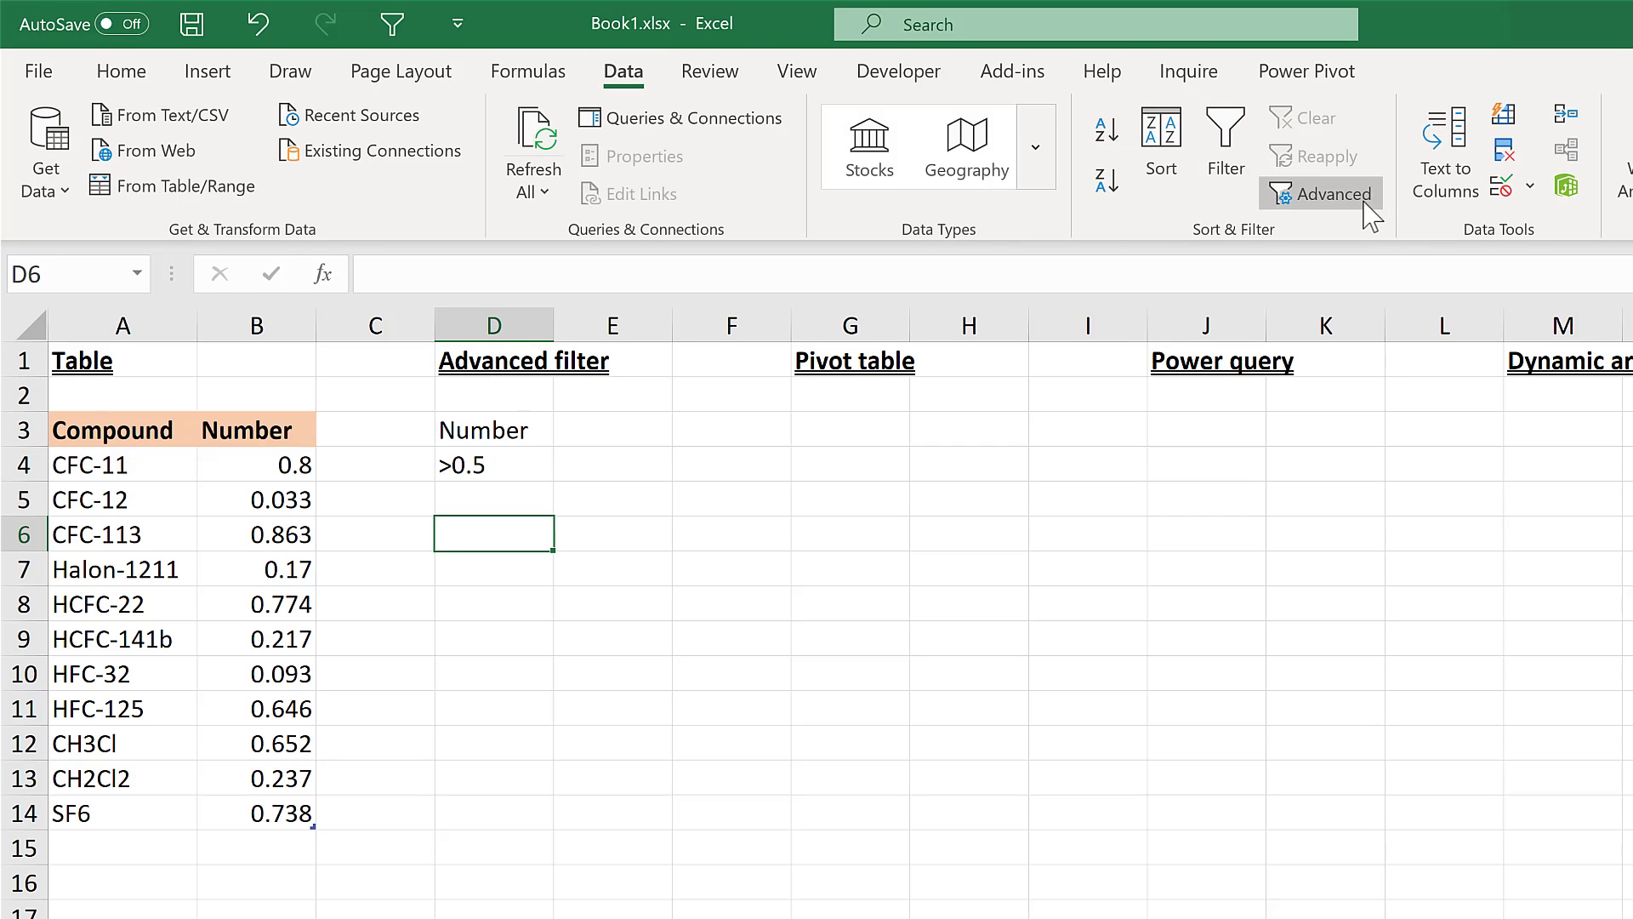
click(1326, 194)
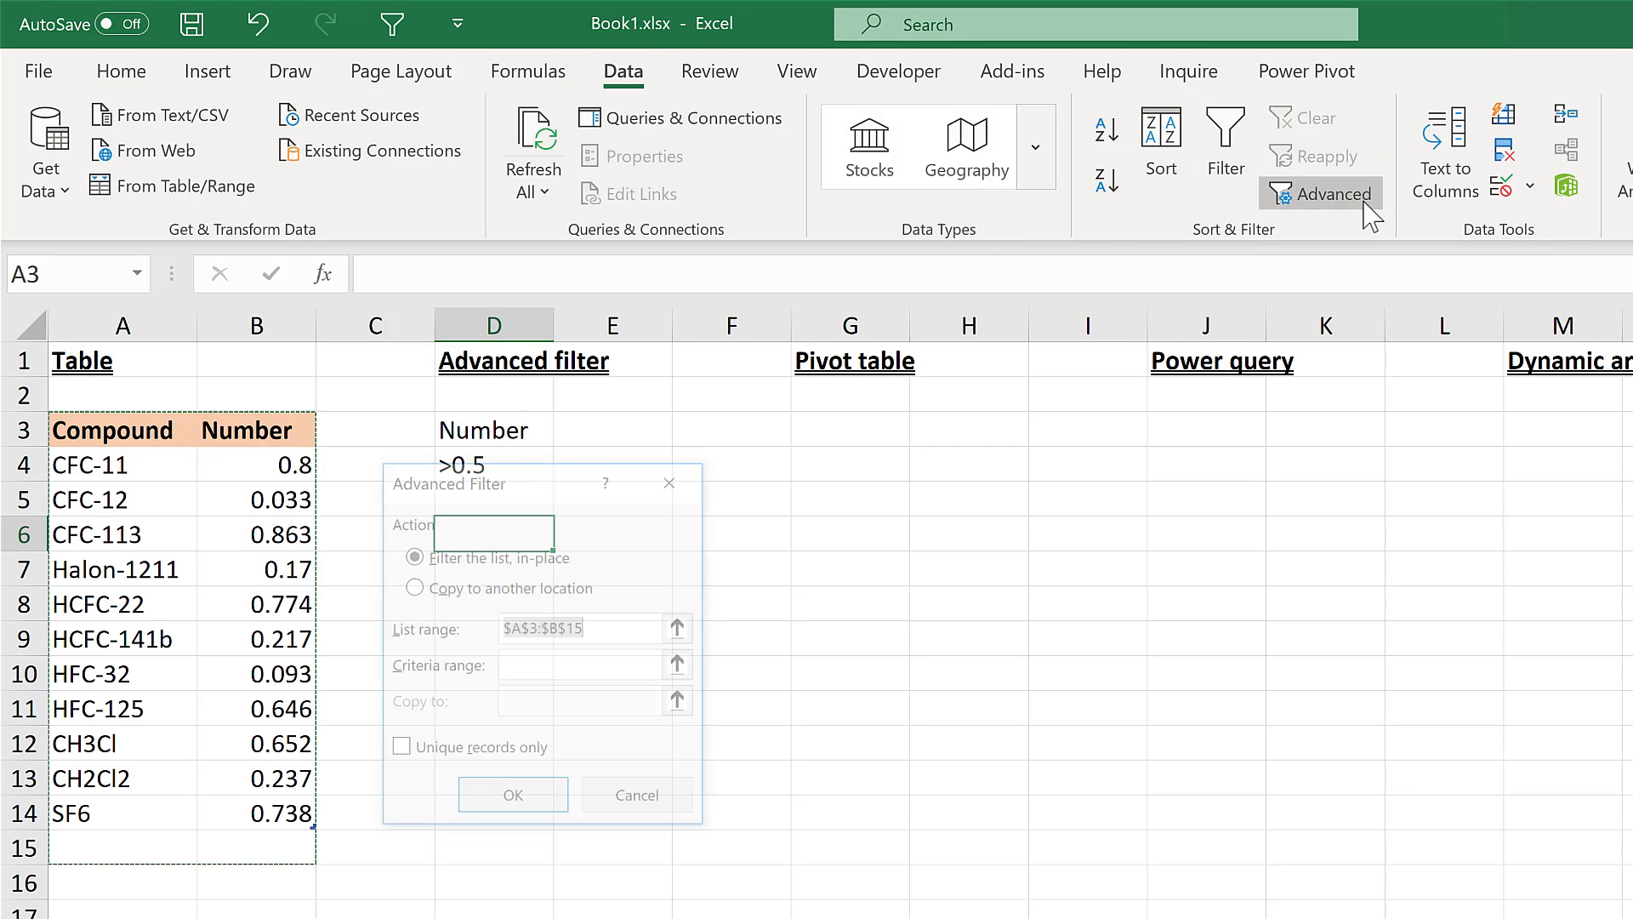
drag(554, 474, 769, 418)
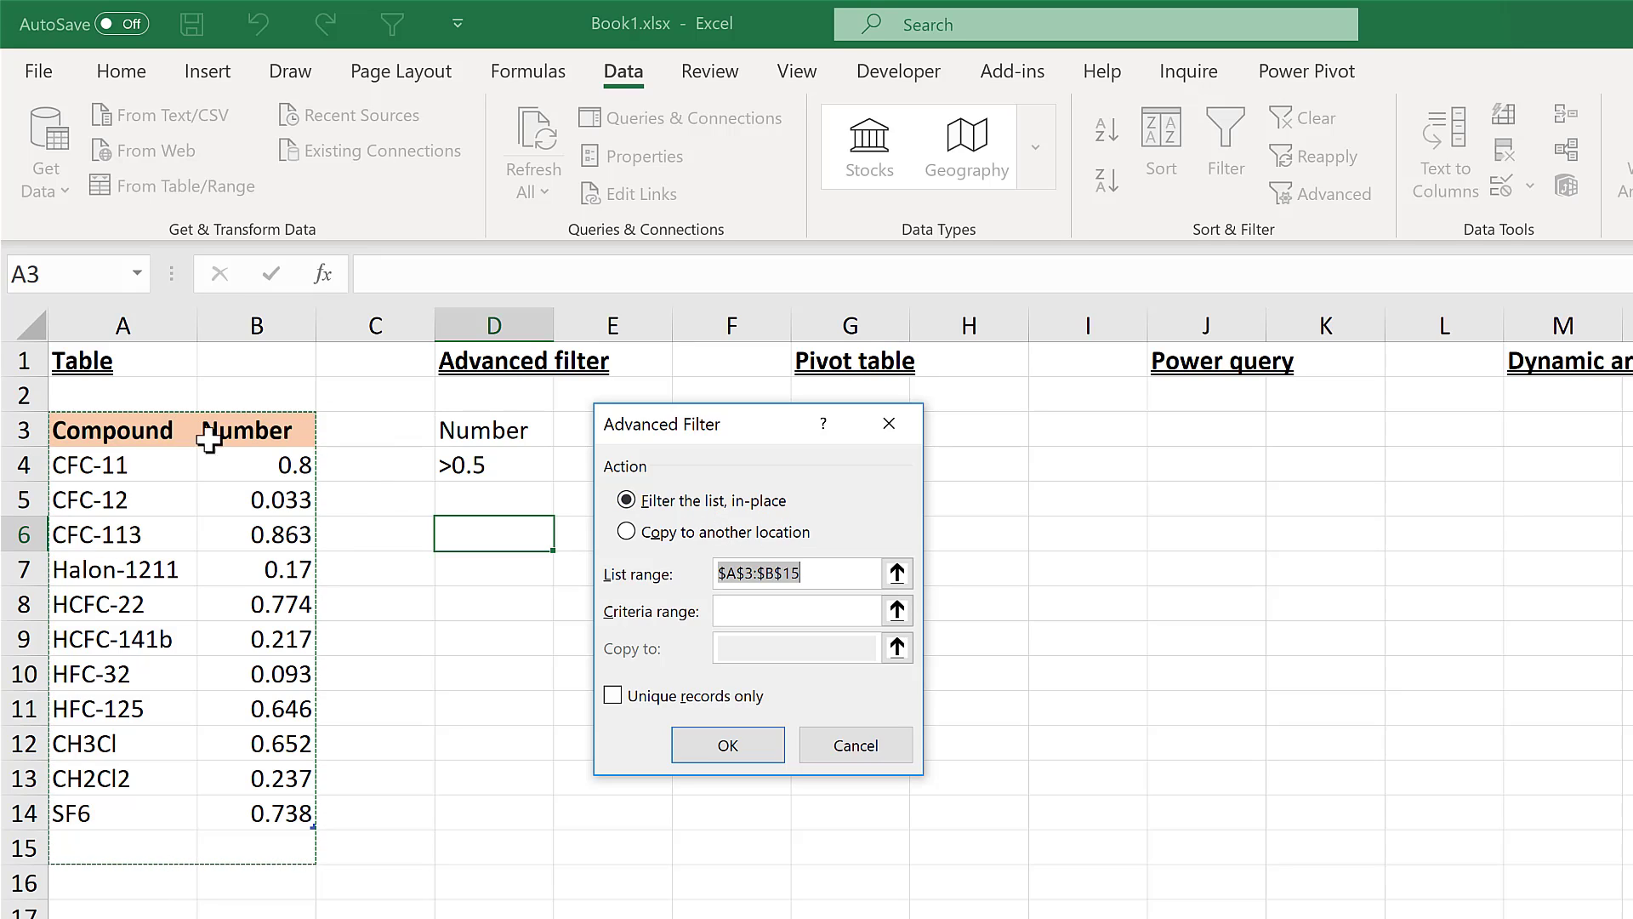
click(627, 534)
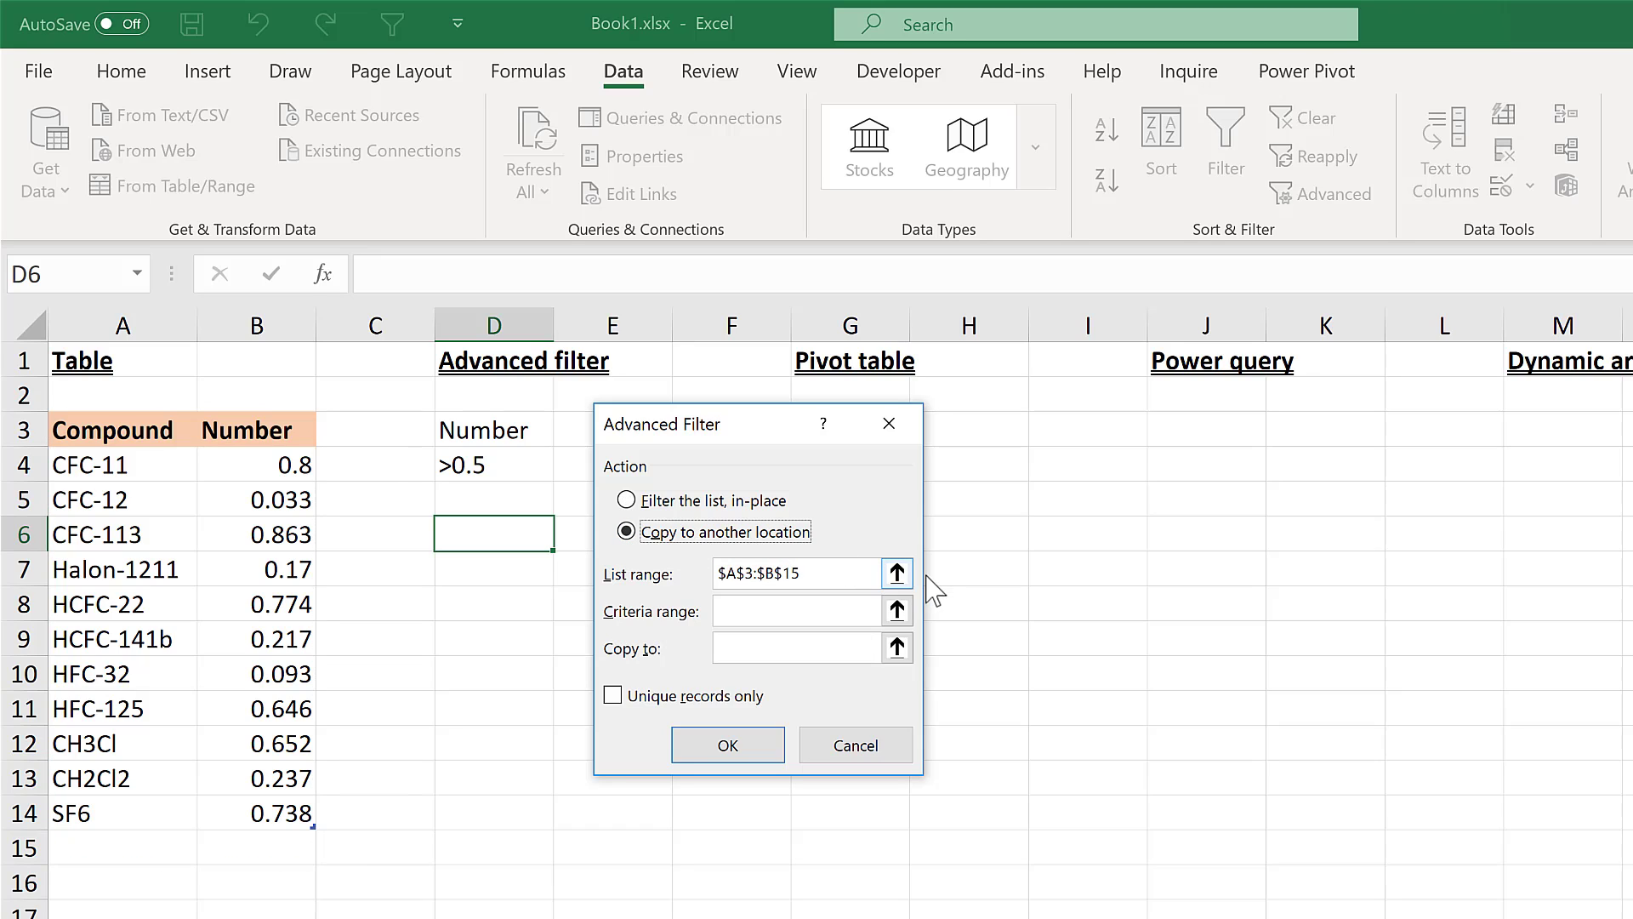
click(840, 573)
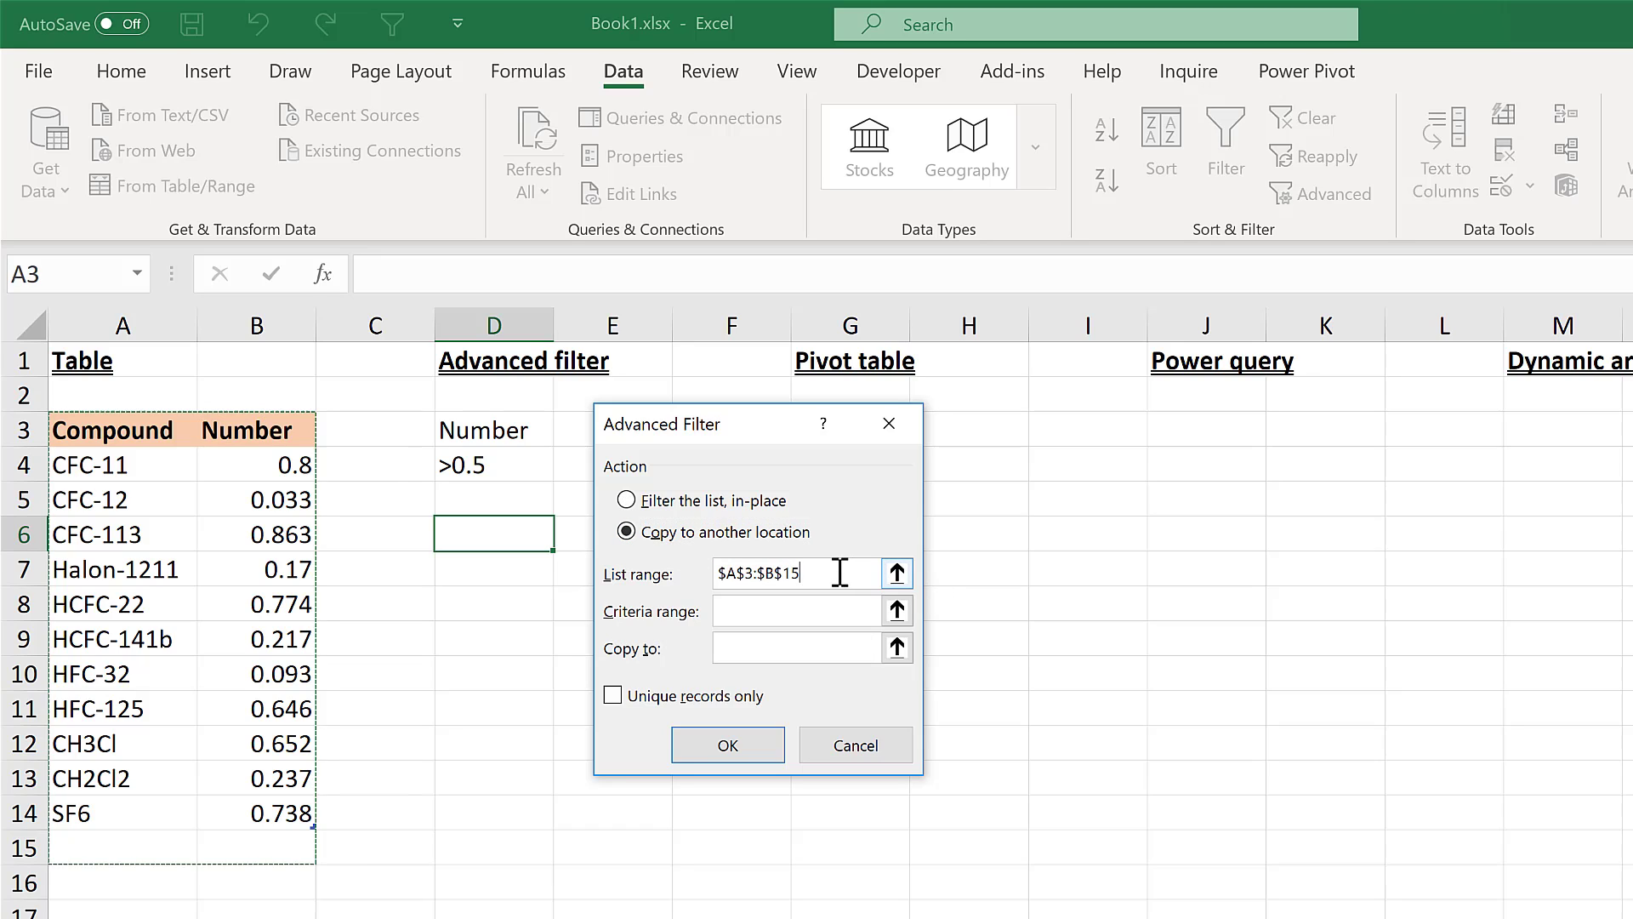
click(897, 572)
key(BackSpace)
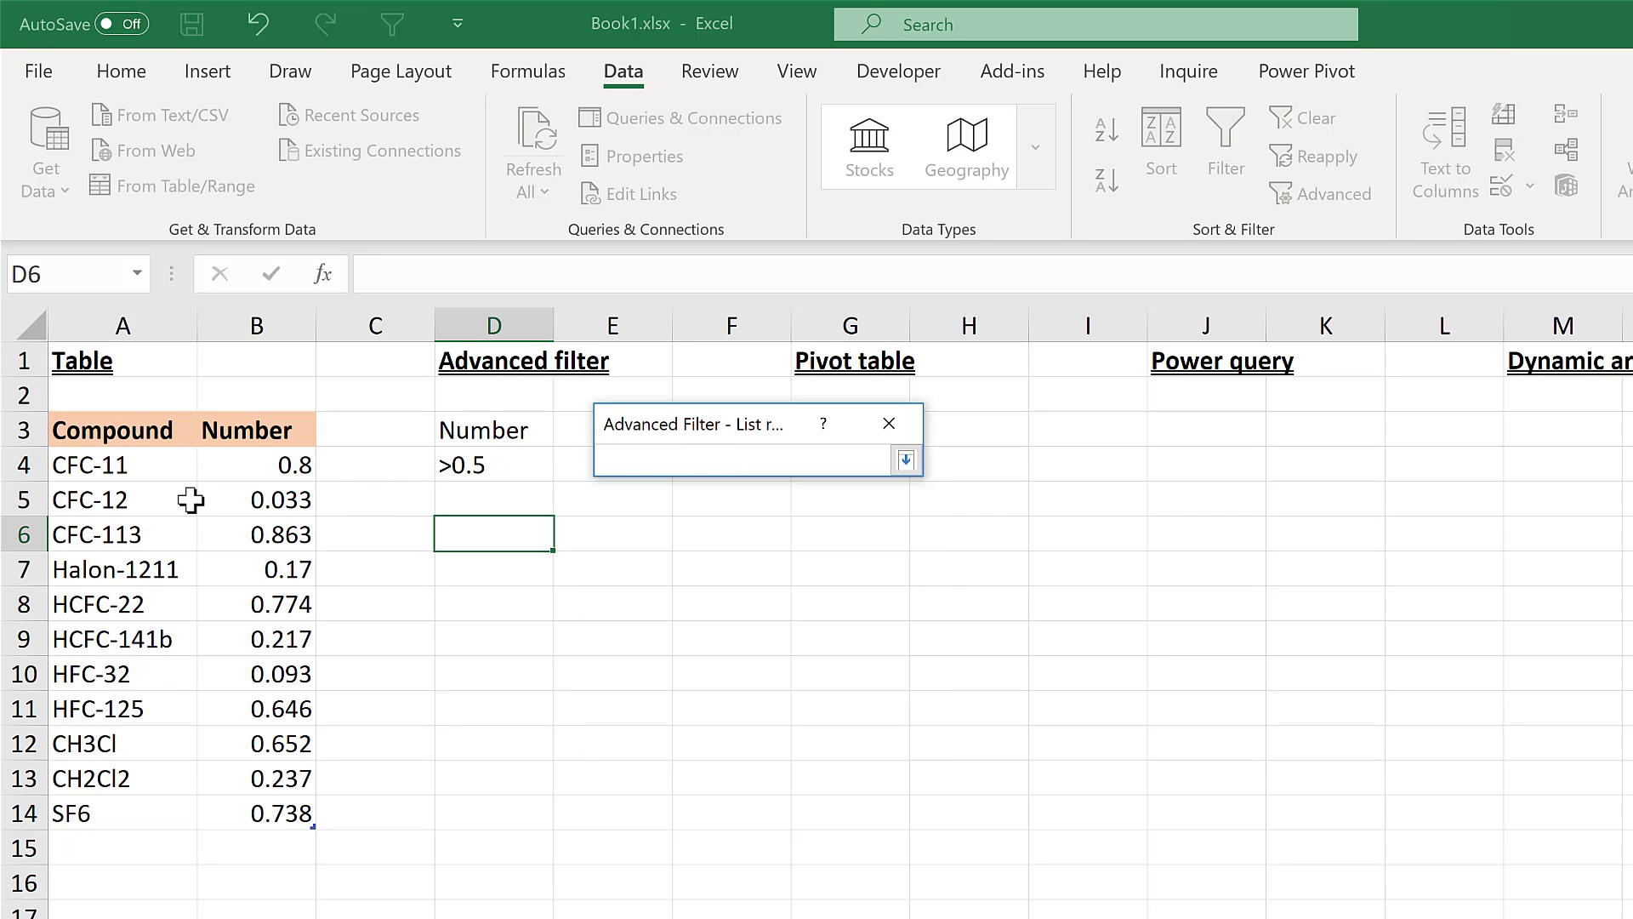
drag(111, 430, 281, 812)
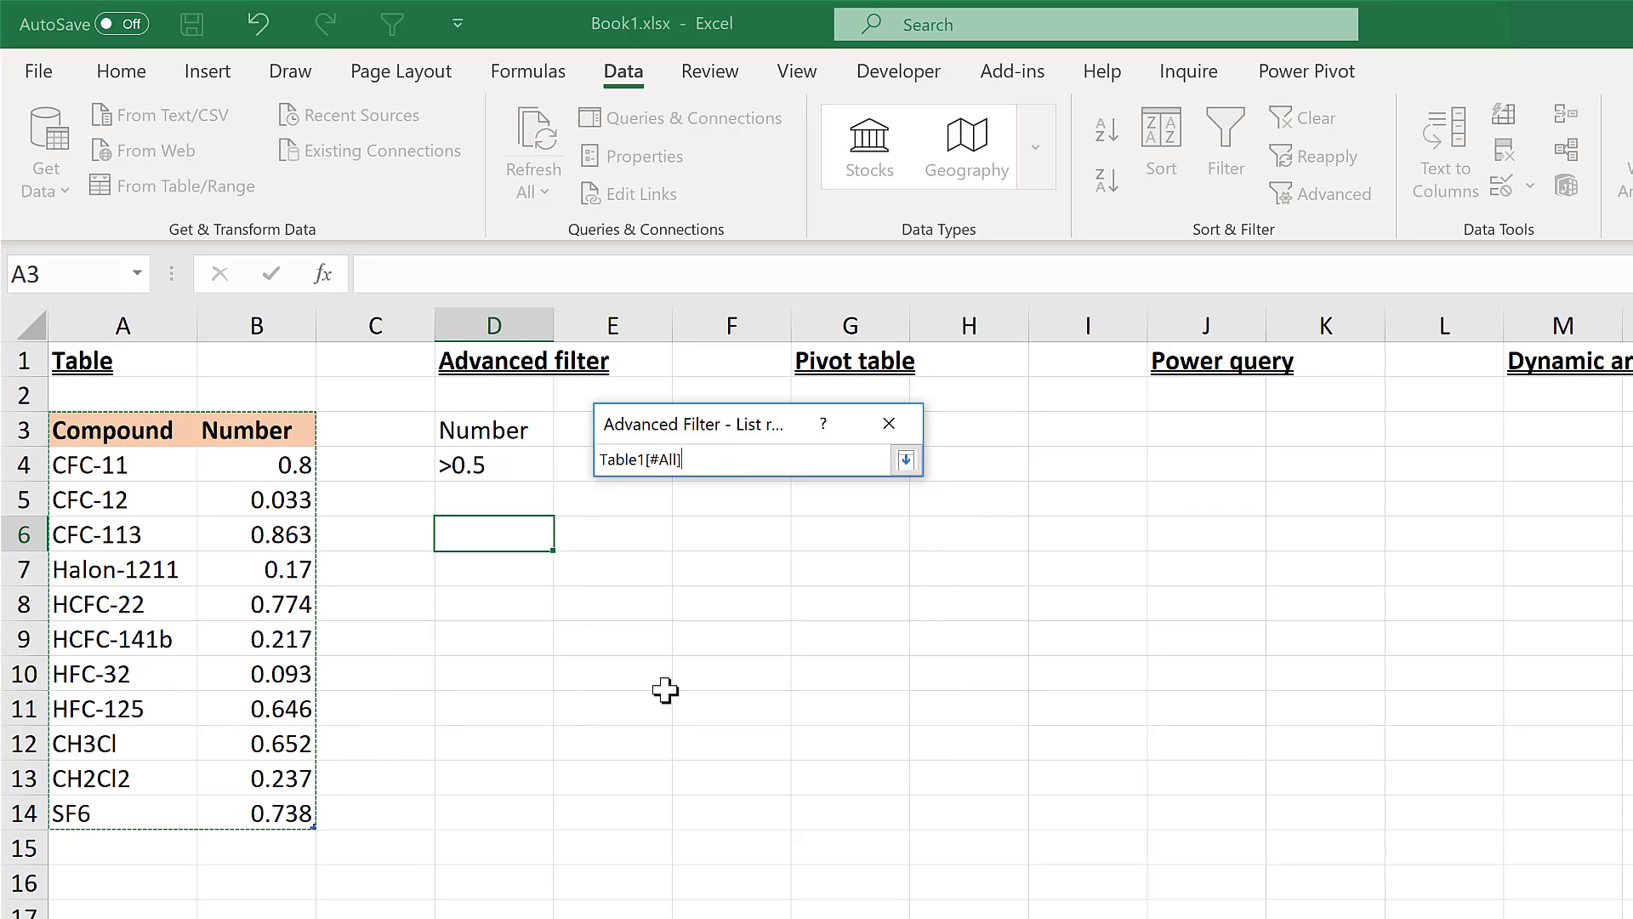
key(Return)
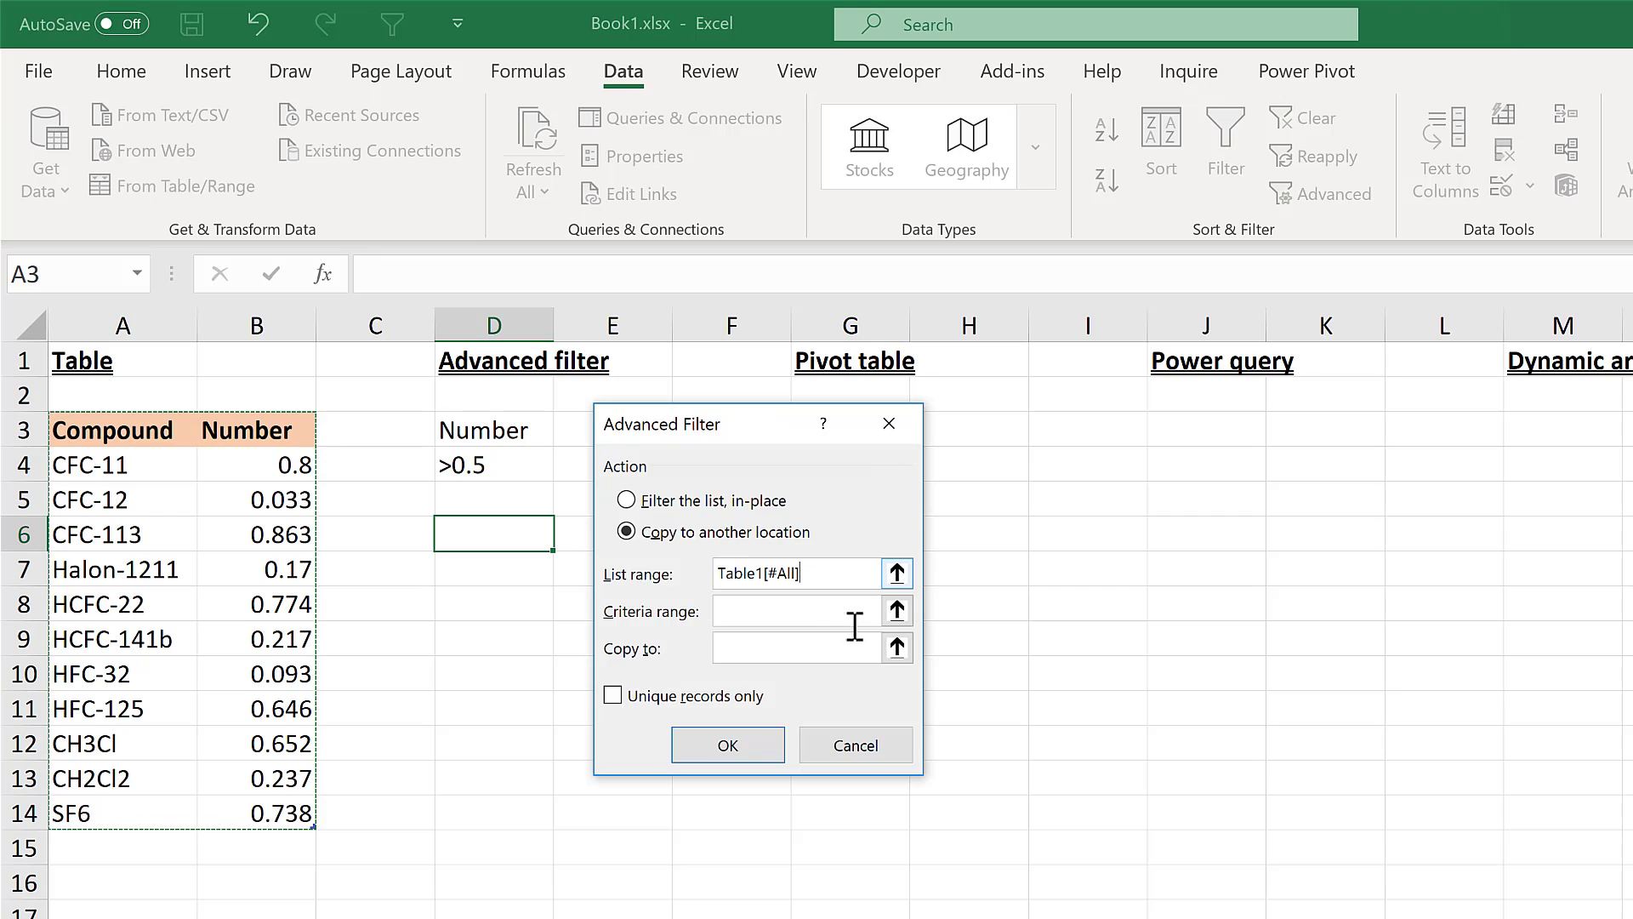
Set criteria range D3:D4 and output cell D6, then run the filter.
click(897, 610)
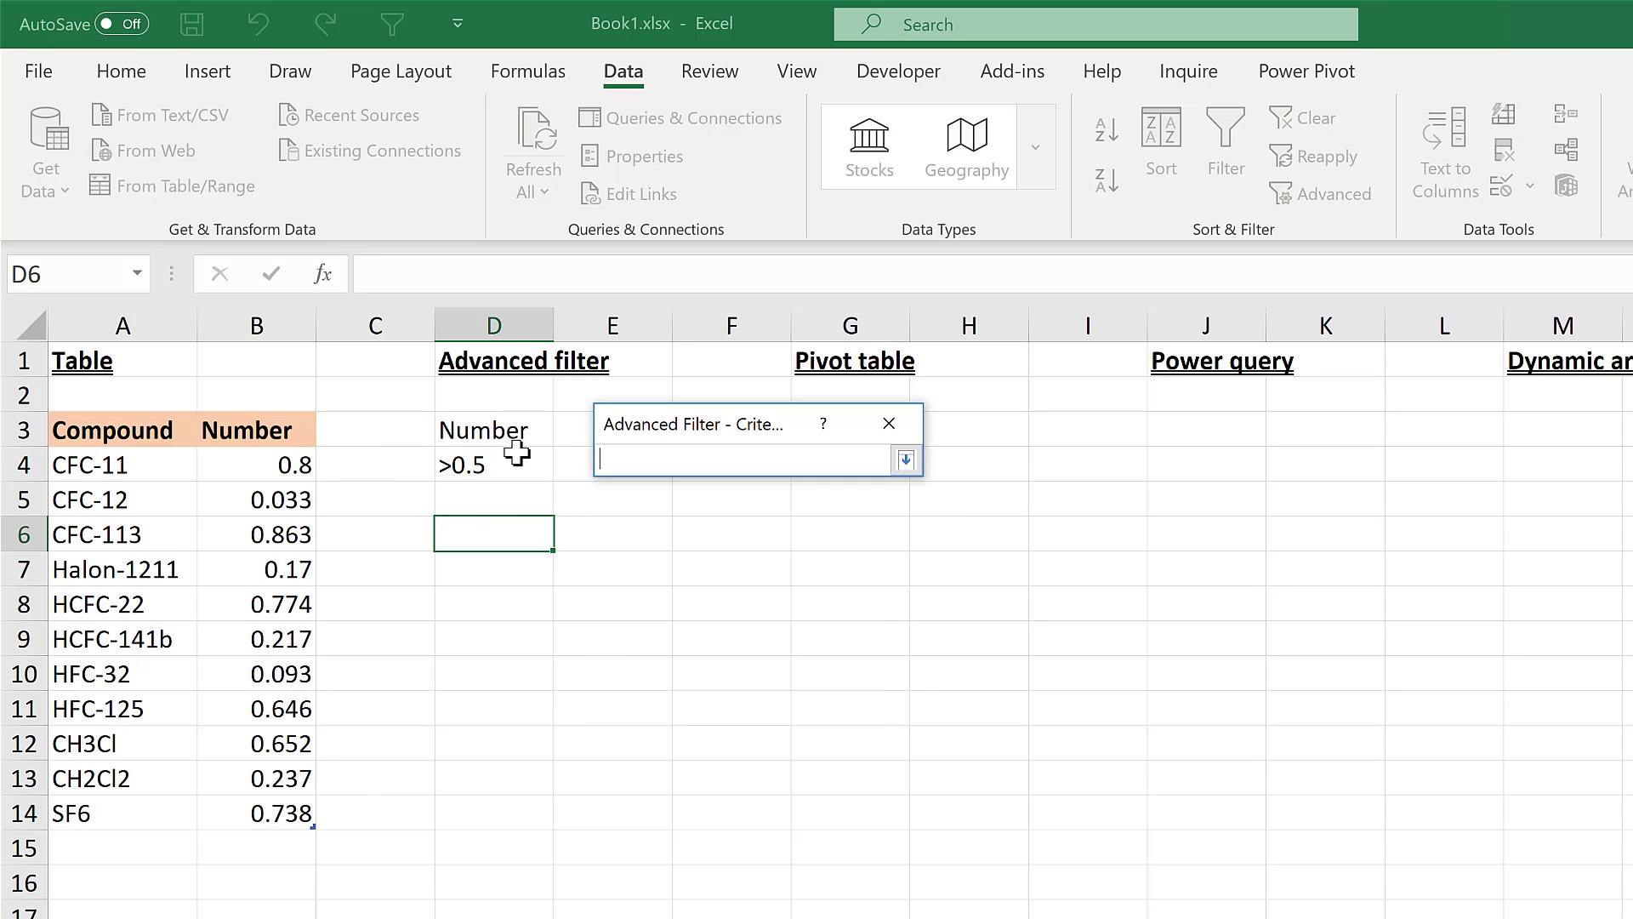
mouse_move(521, 431)
mouse_down()
mouse_move(528, 445)
mouse_move(516, 432)
mouse_up()
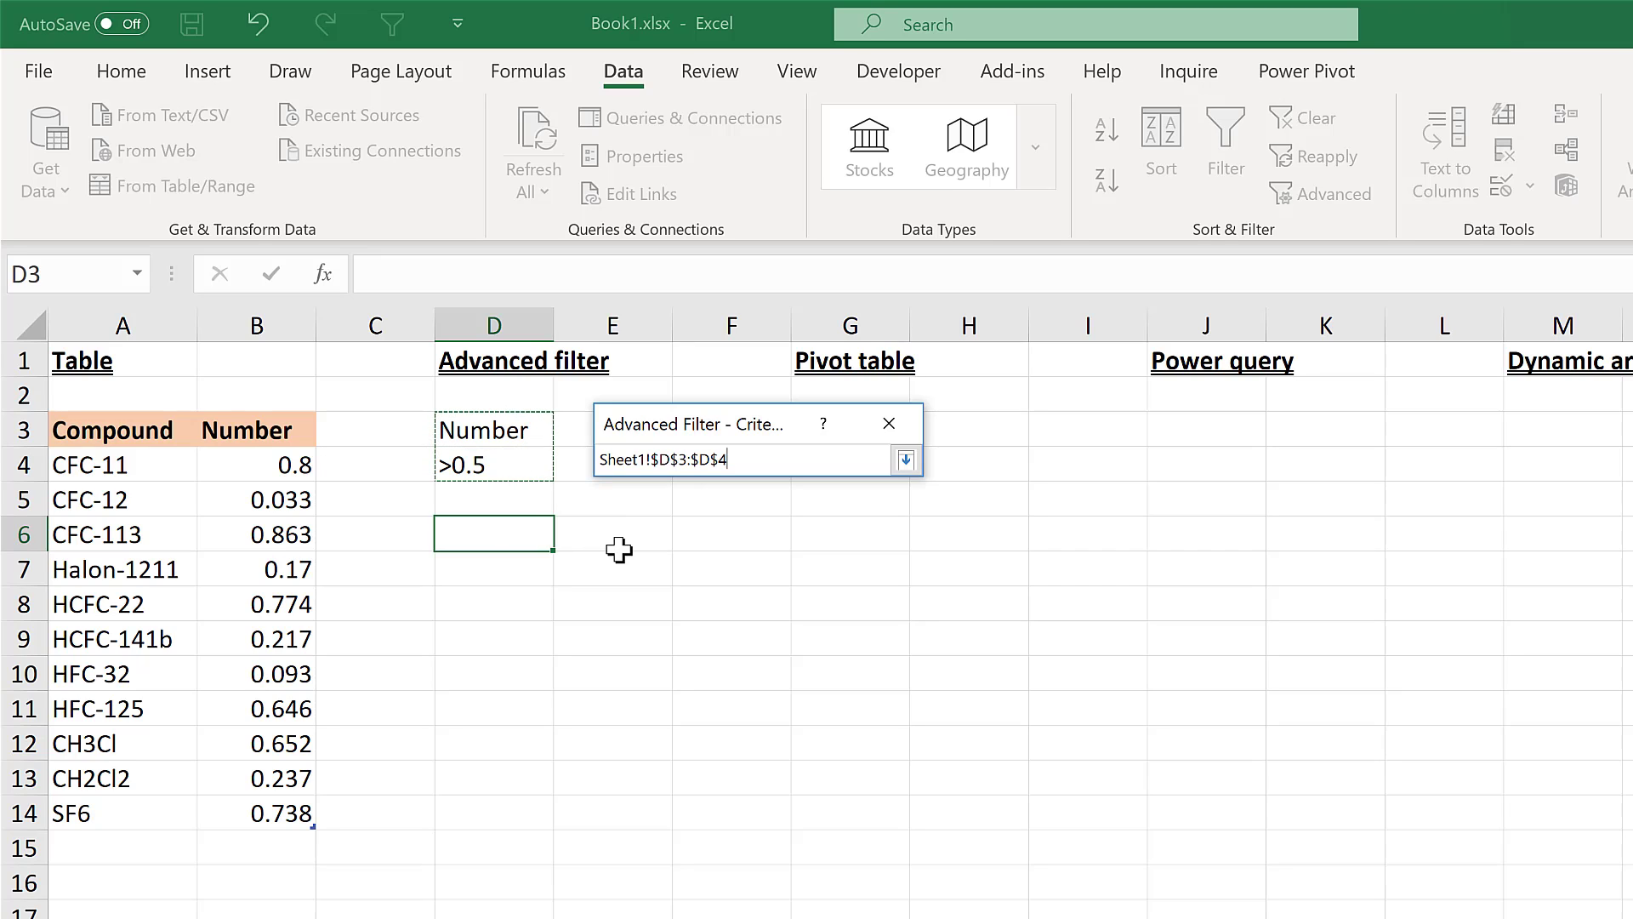
key(Return)
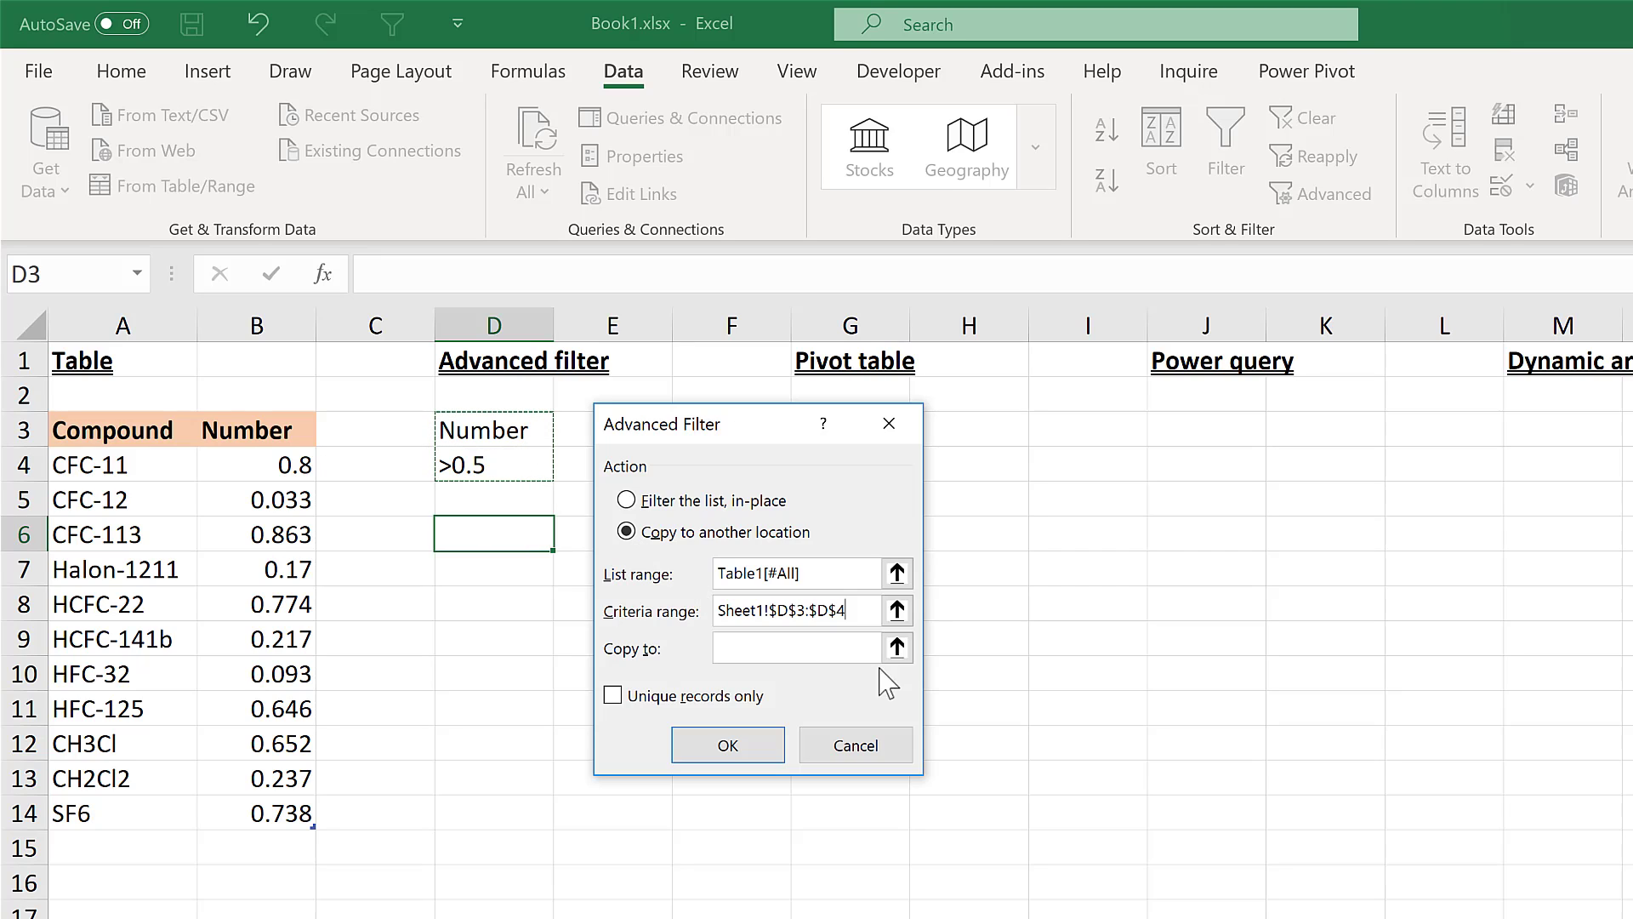
click(897, 648)
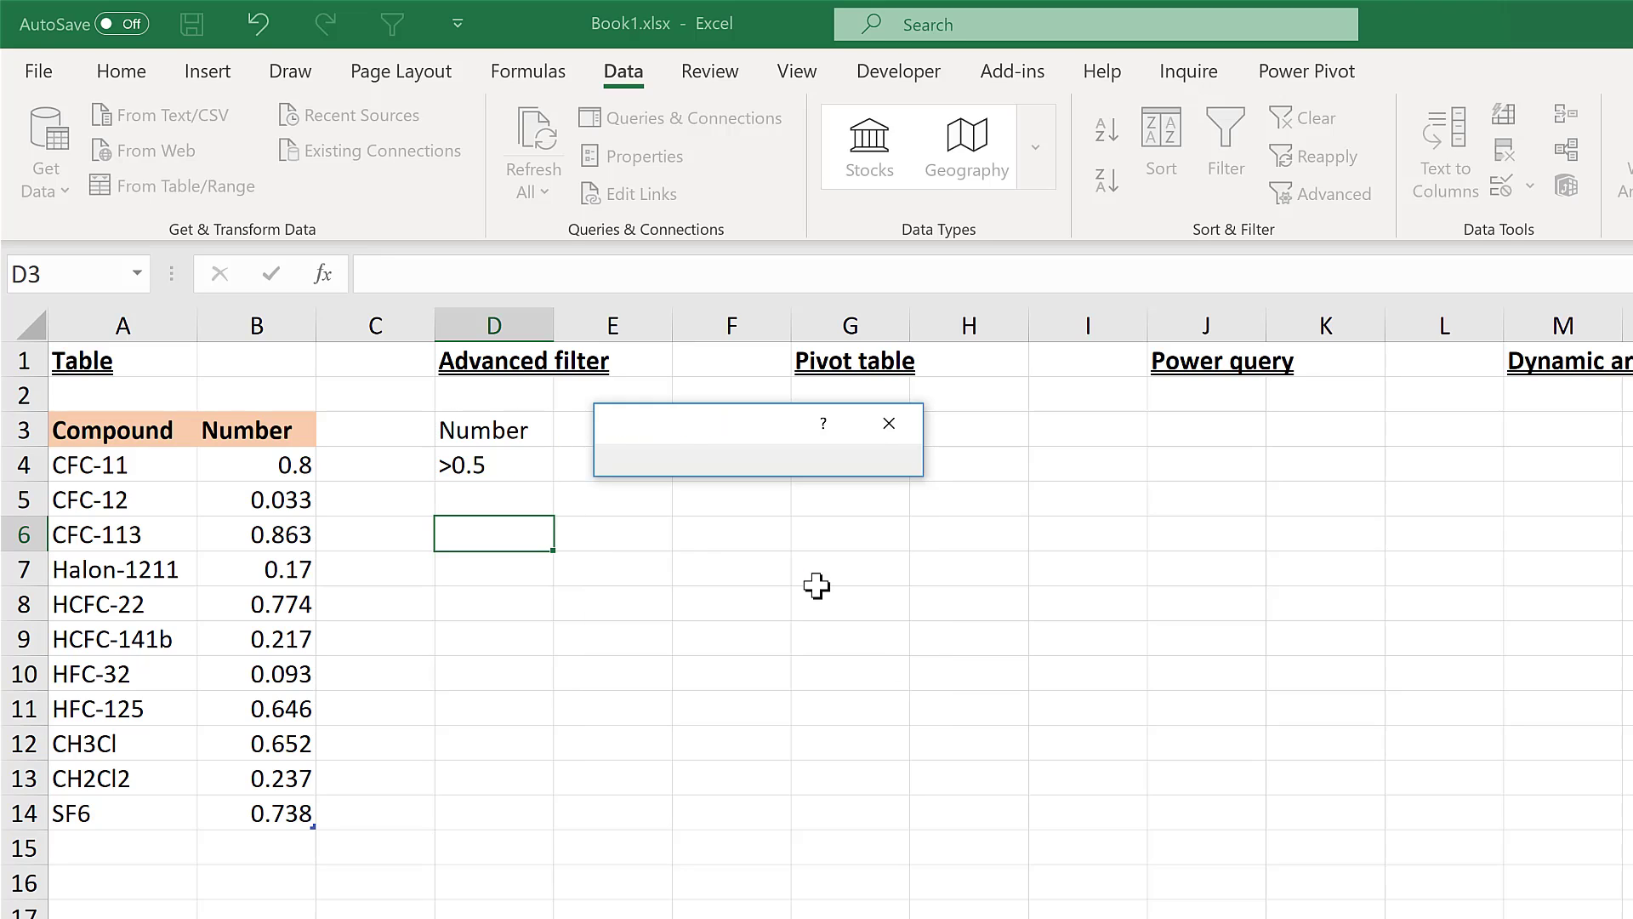
click(488, 541)
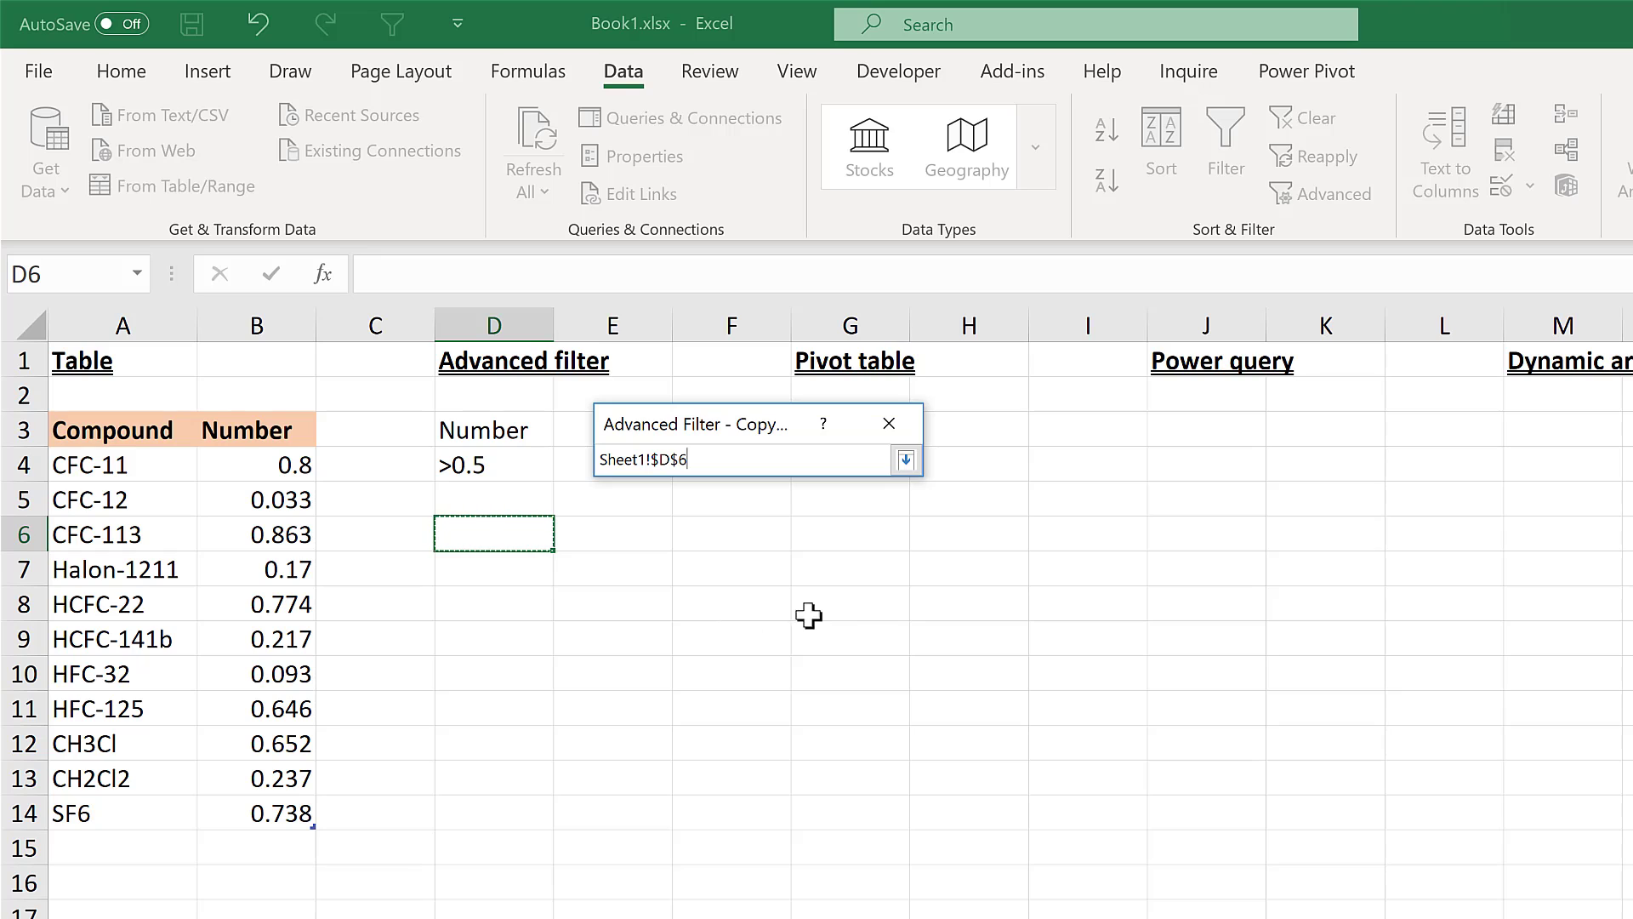
key(Return)
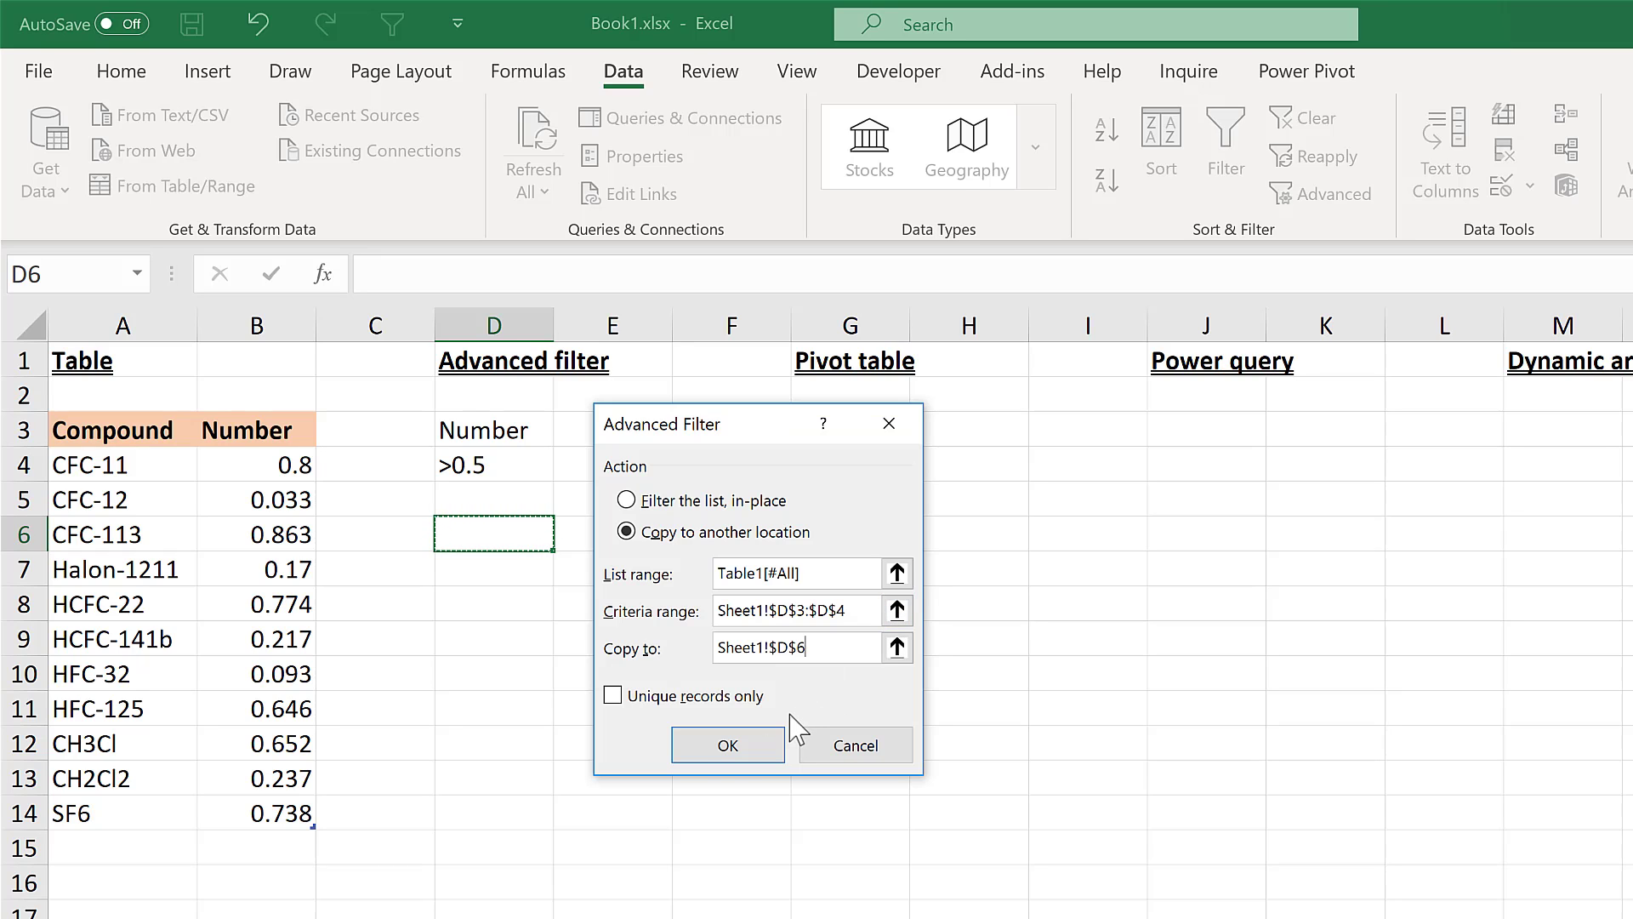
click(727, 746)
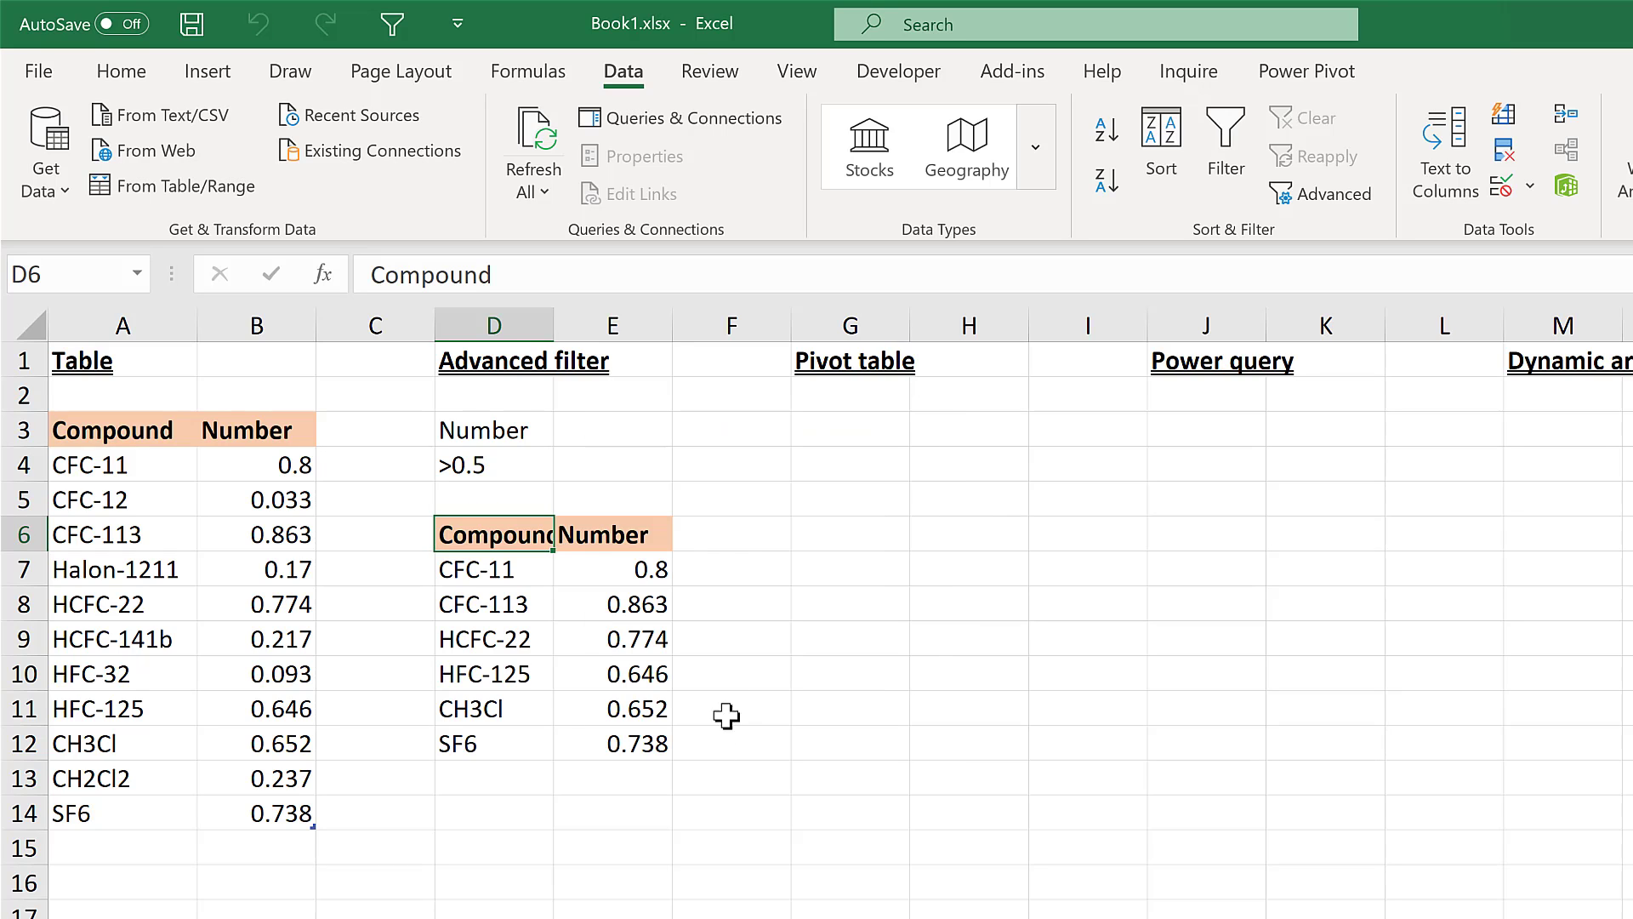
Autofit column D and check the six filtered rows in D6:E12.
double_click(553, 320)
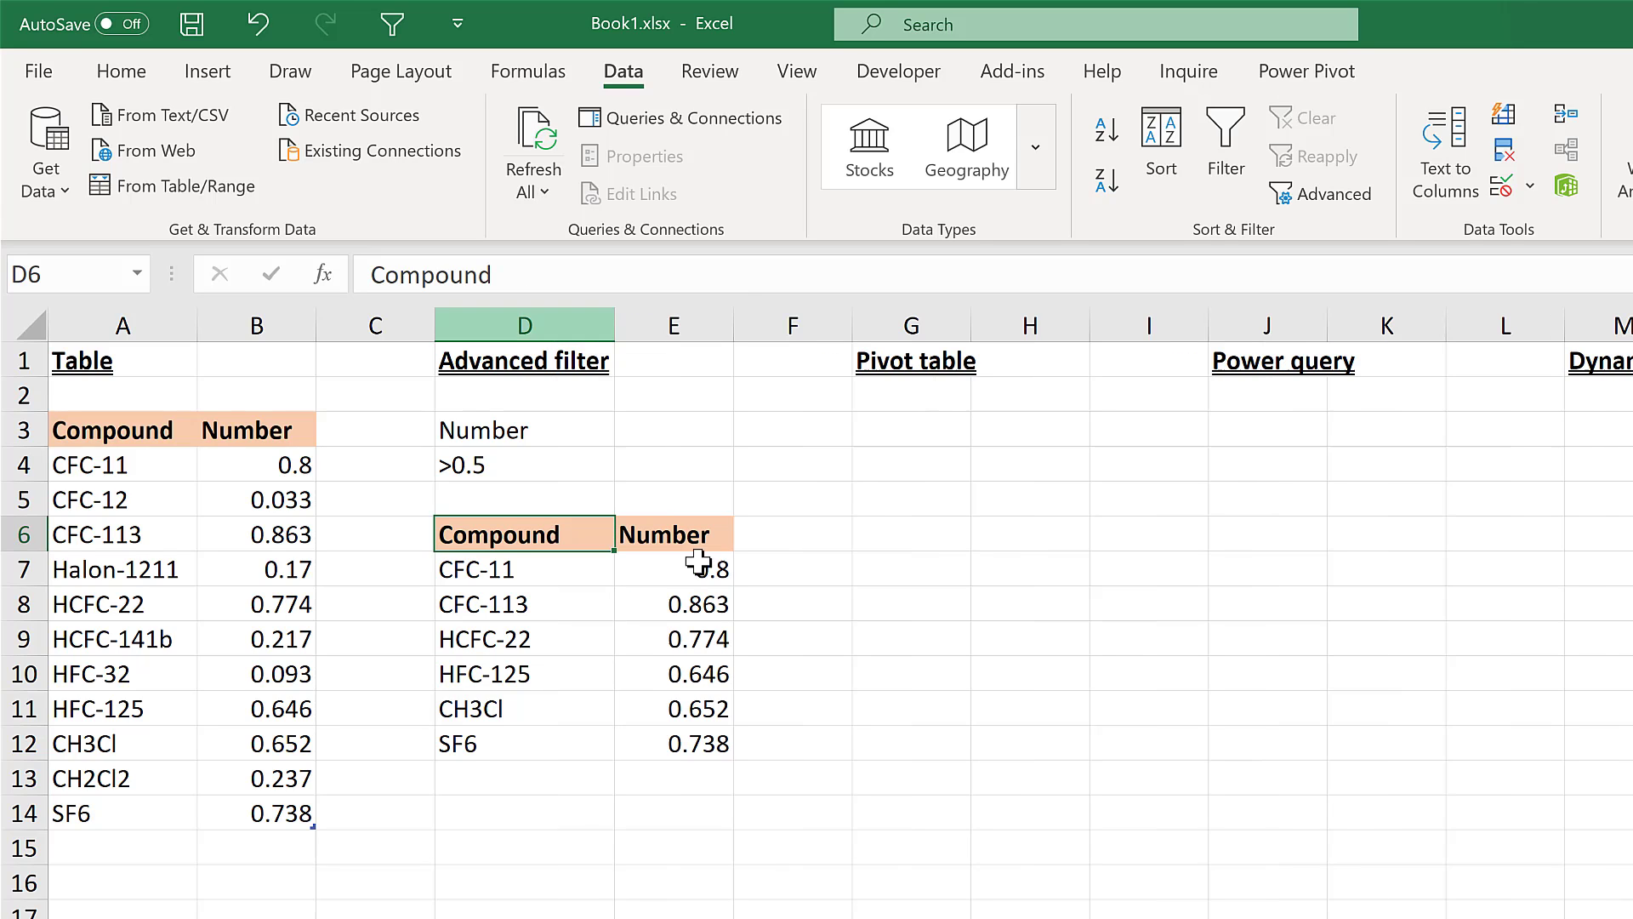
click(756, 561)
drag(591, 546, 706, 742)
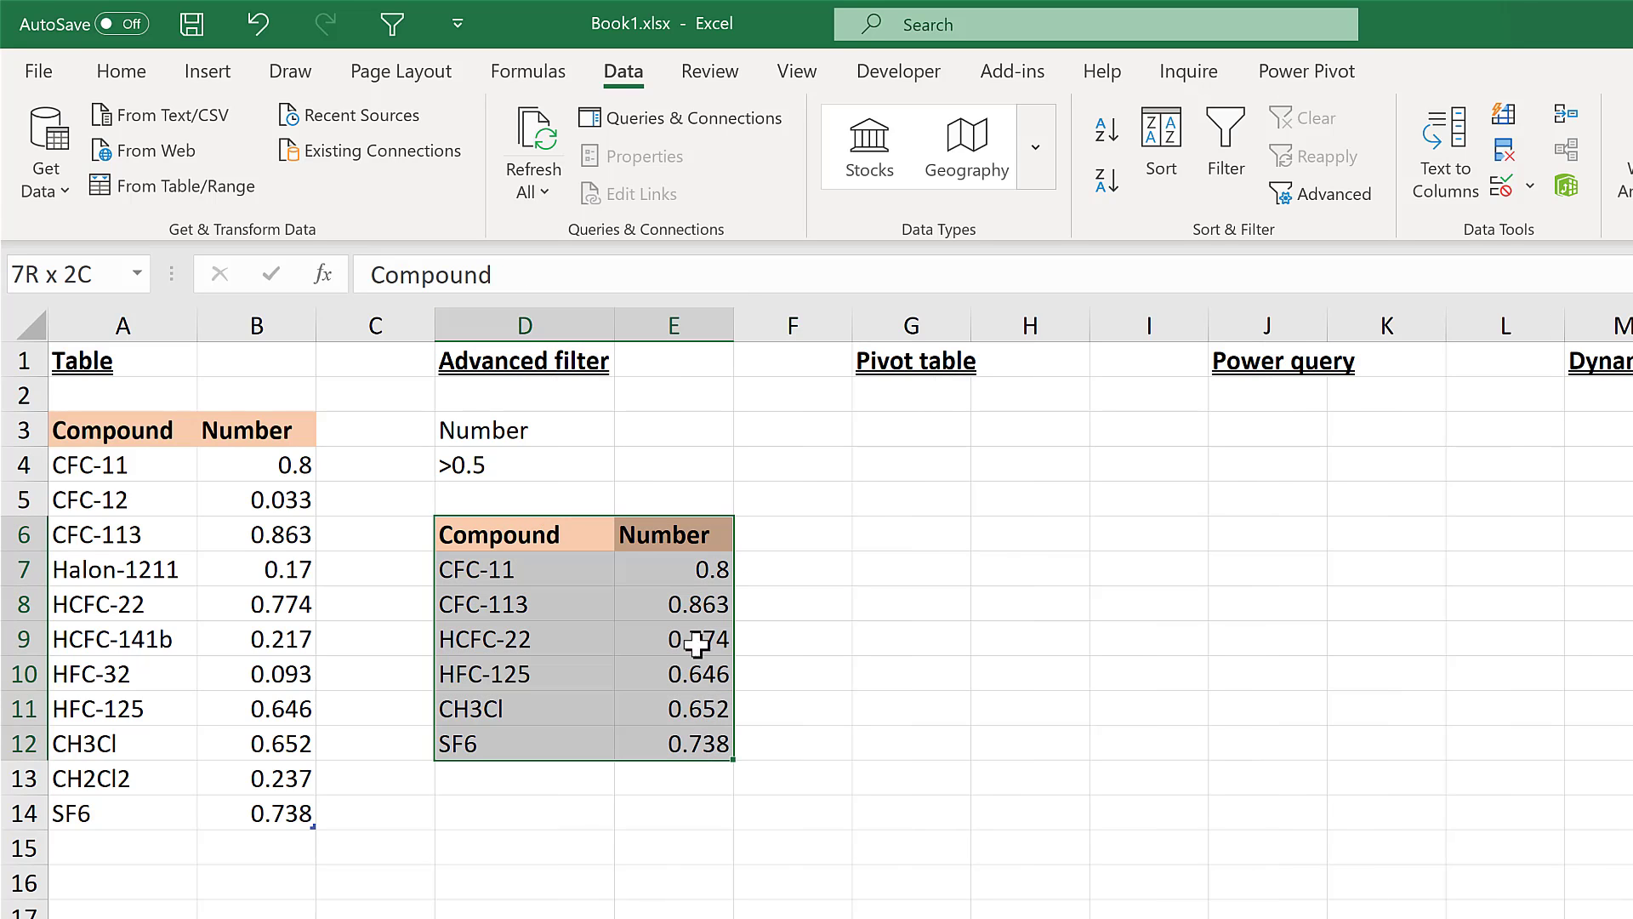
click(652, 813)
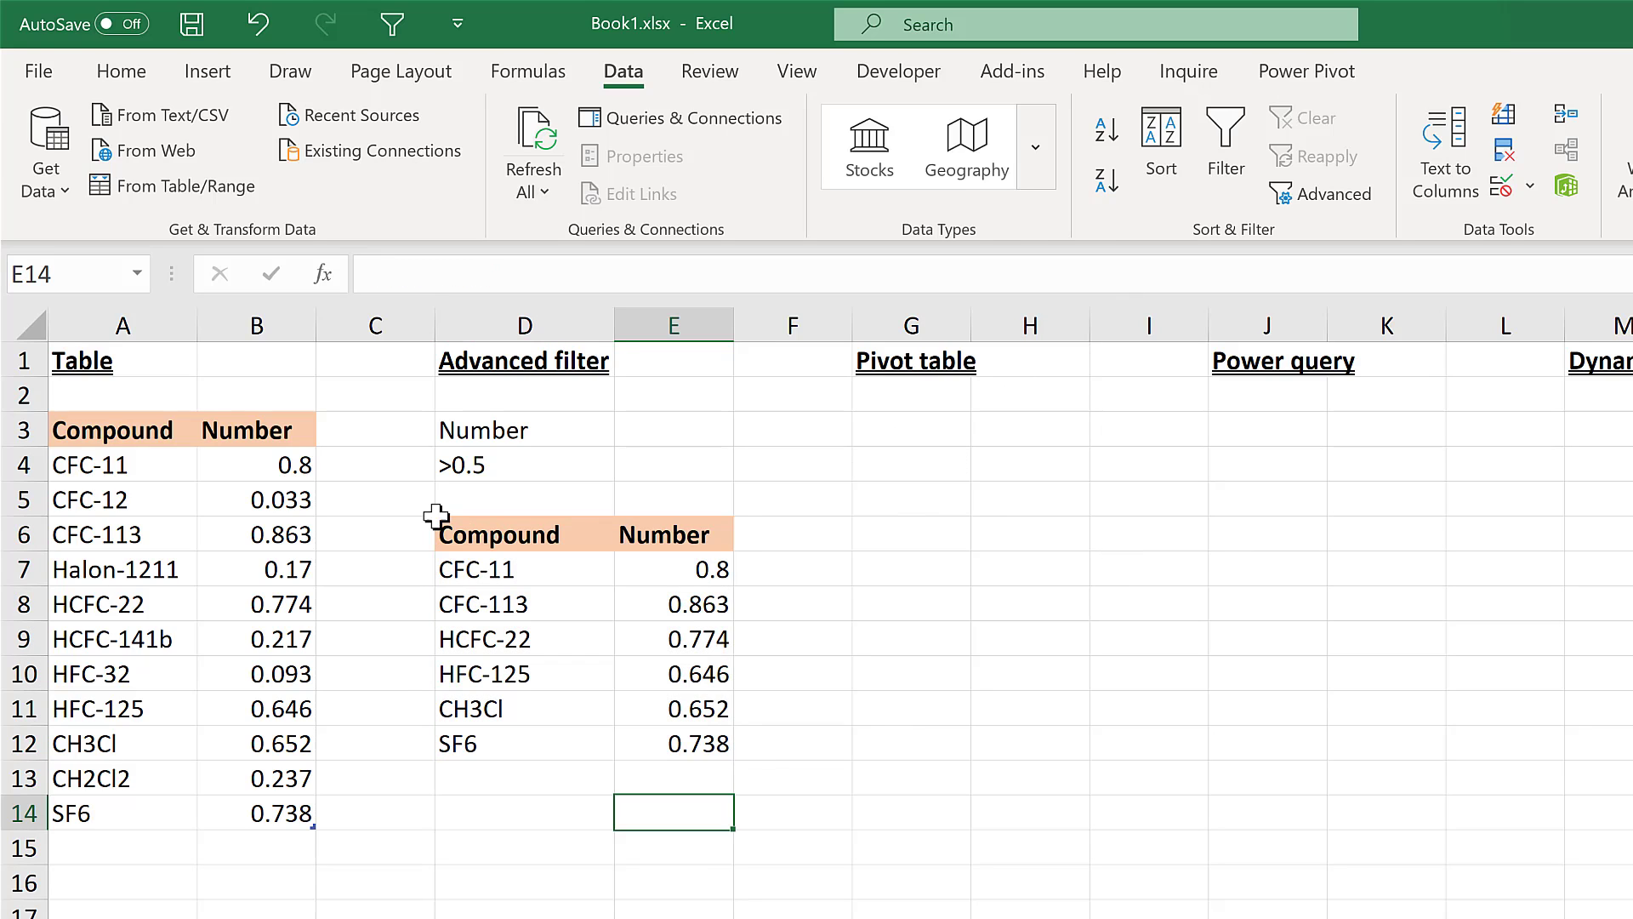
click(267, 528)
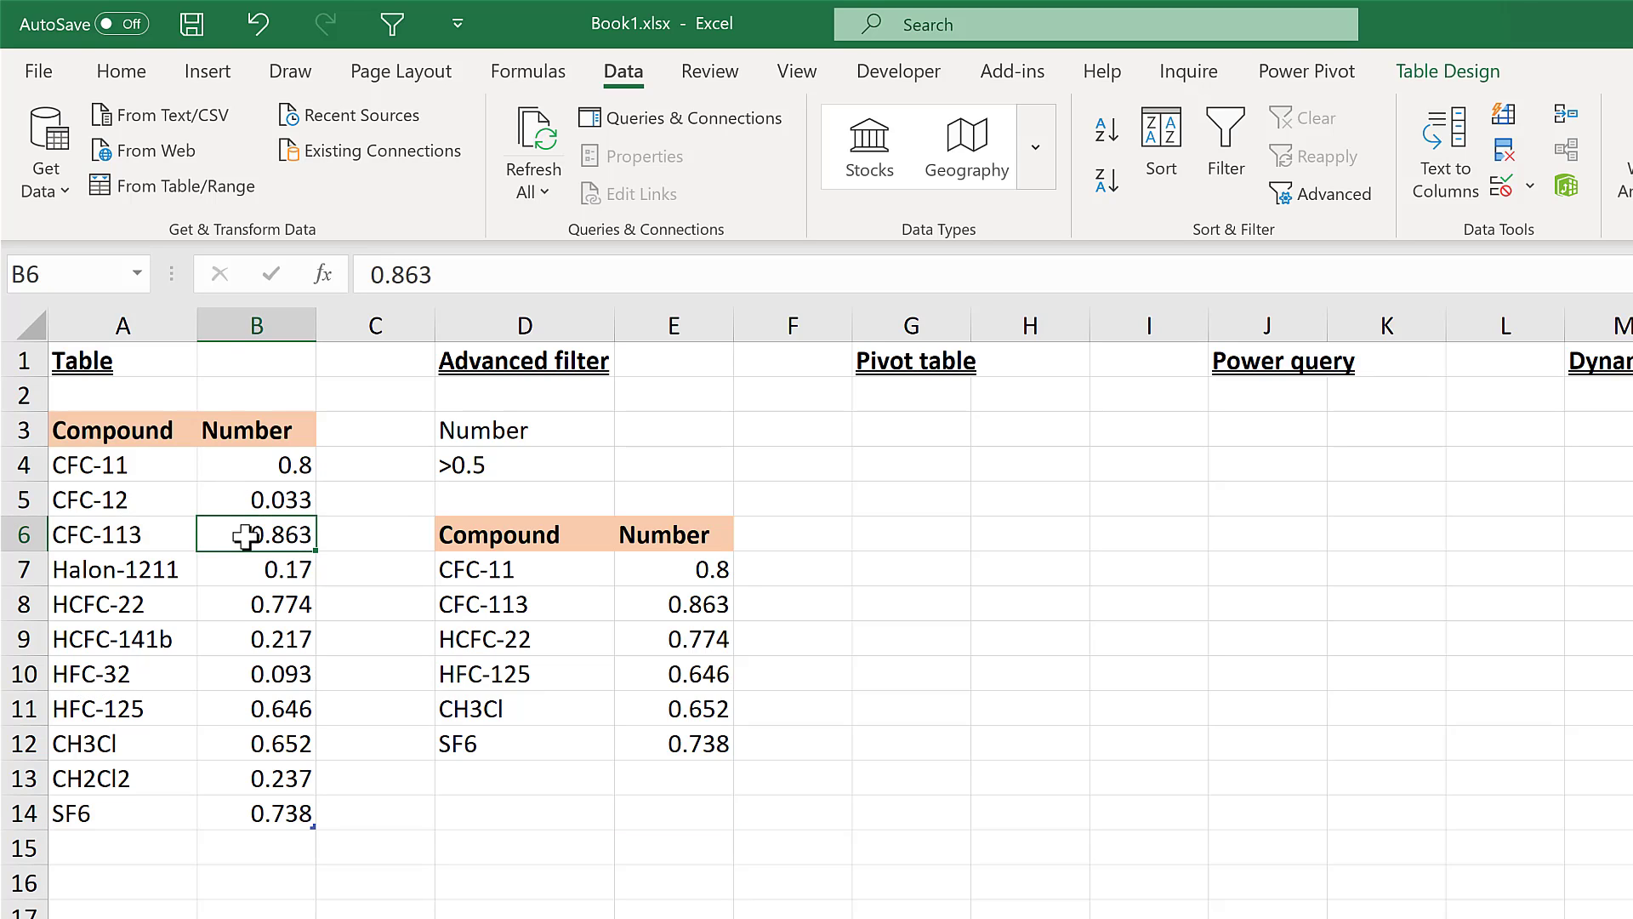
Create a PivotTable from the compound table on the existing worksheet at cell G3.
click(197, 84)
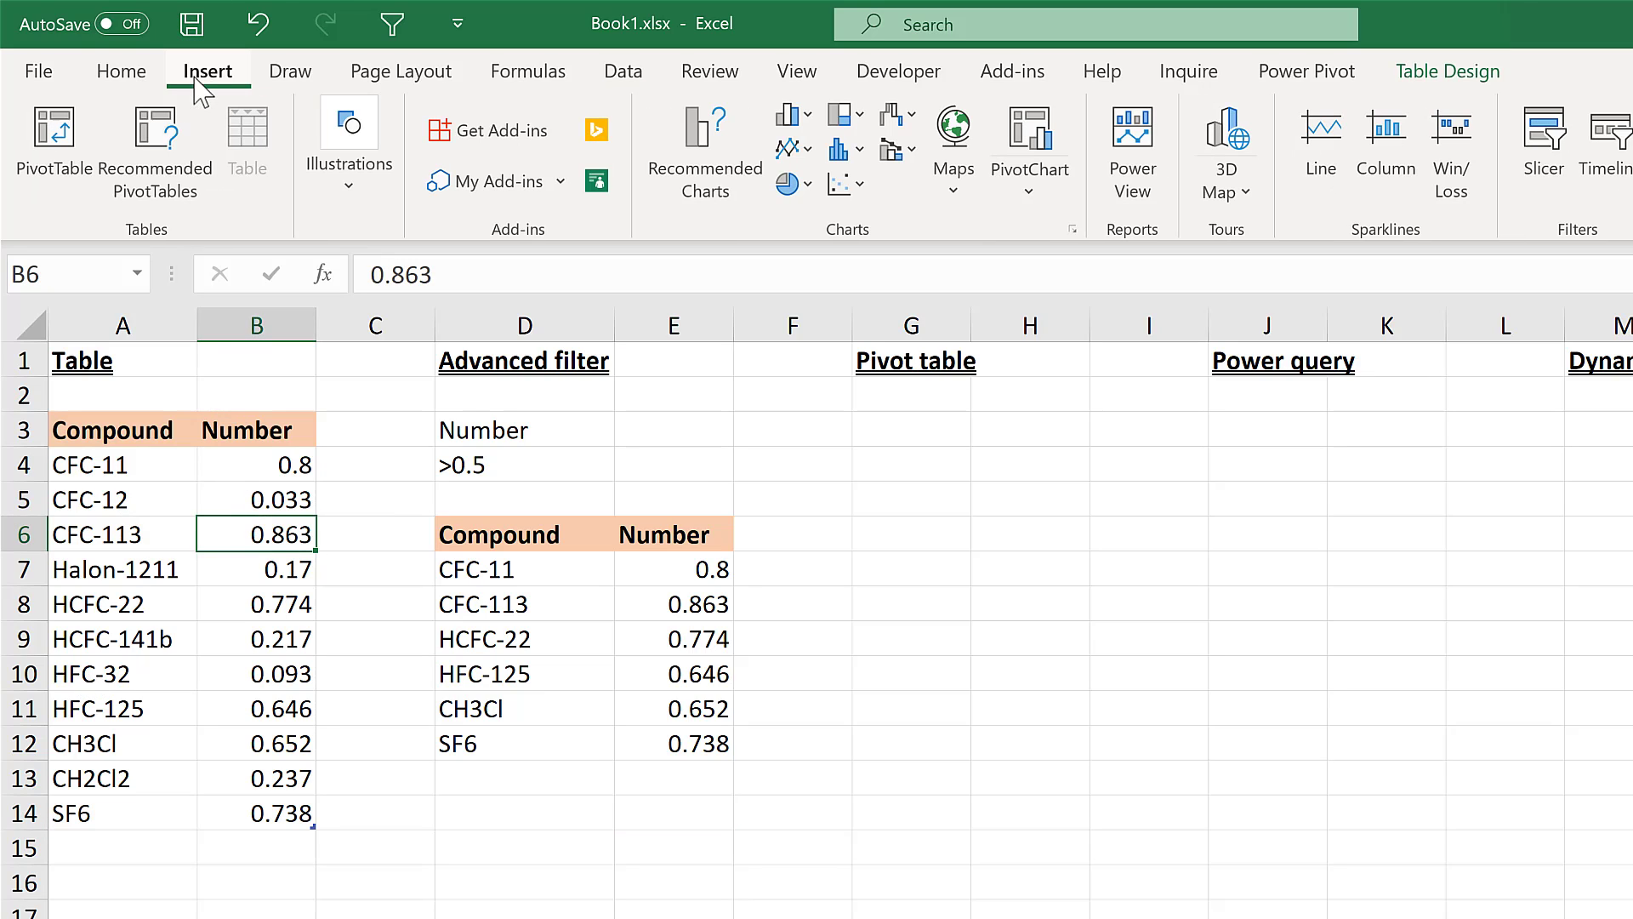
click(81, 175)
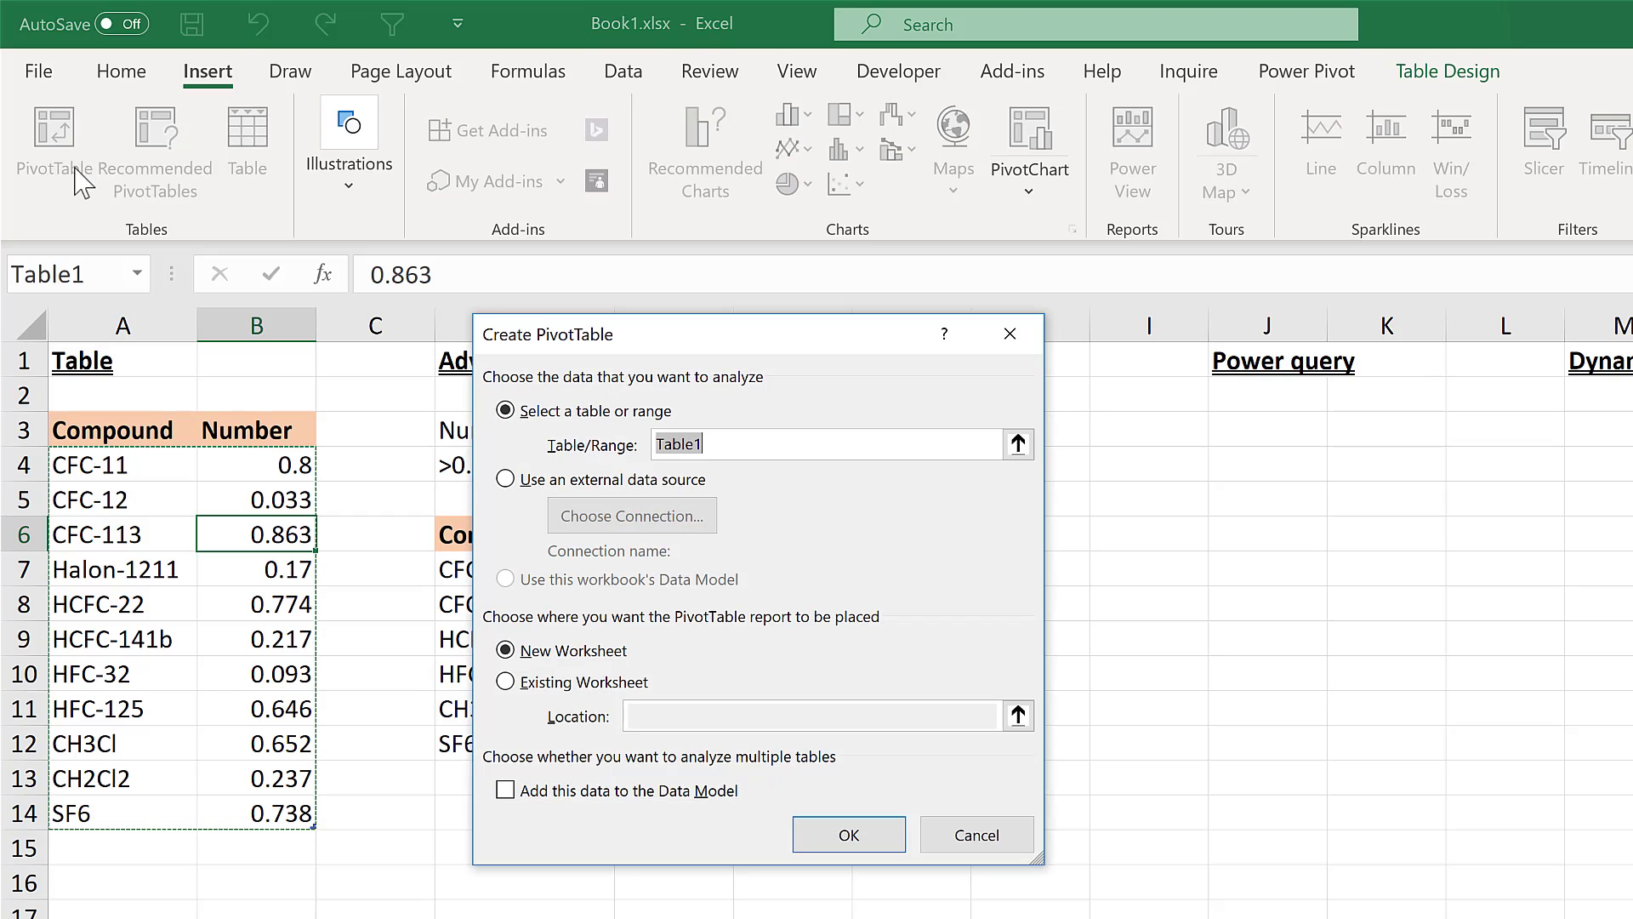
click(506, 682)
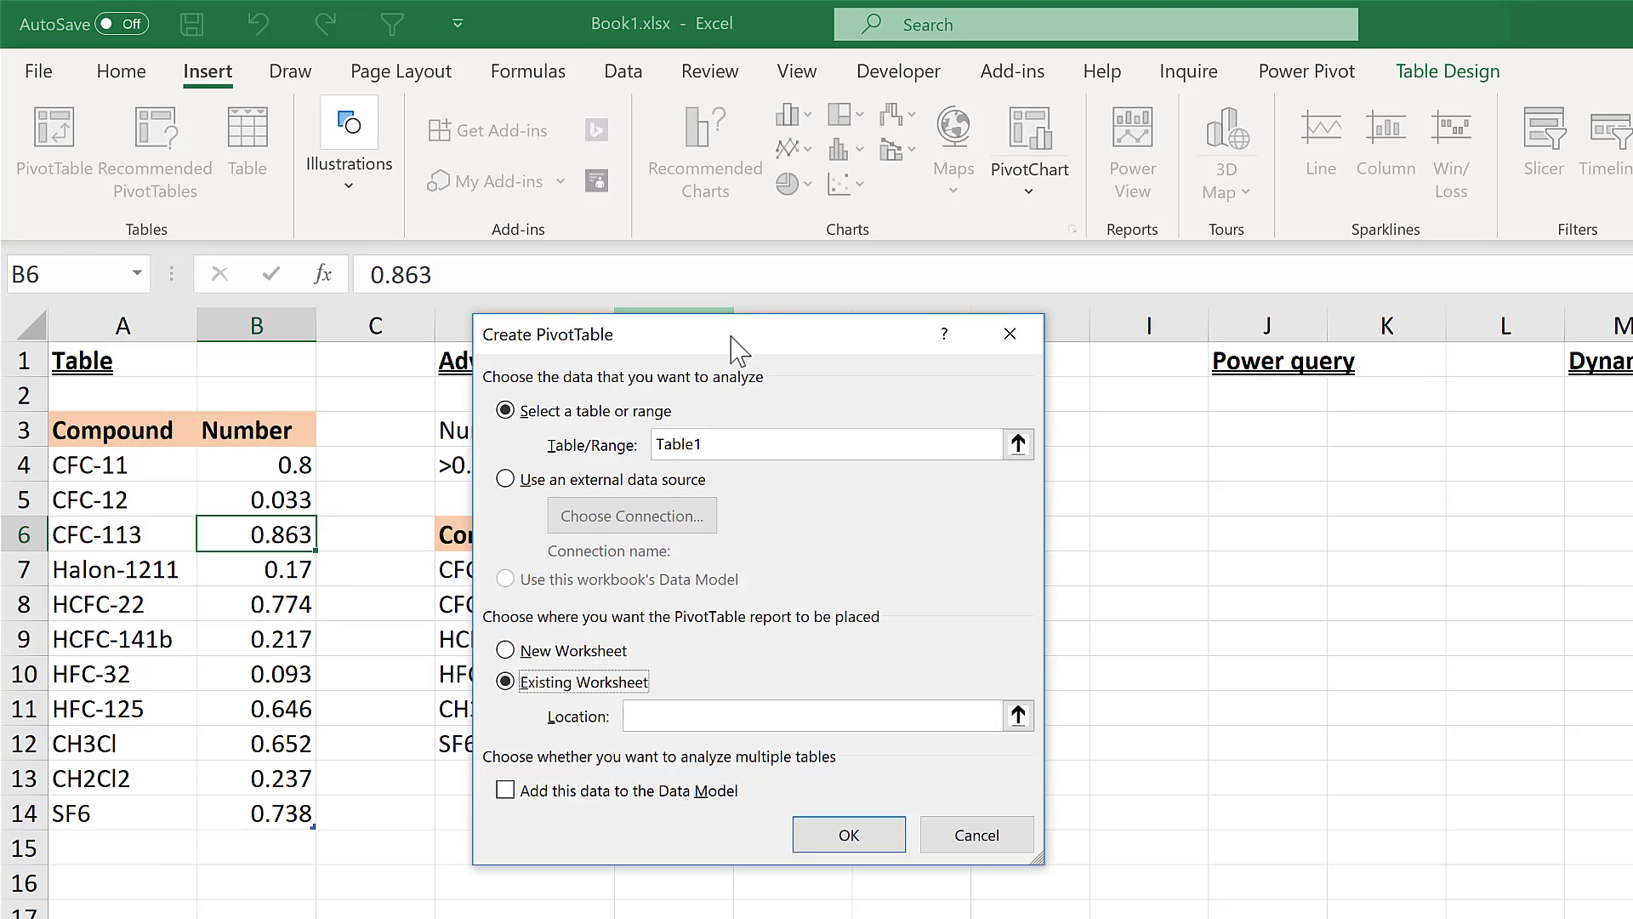
drag(732, 346, 434, 354)
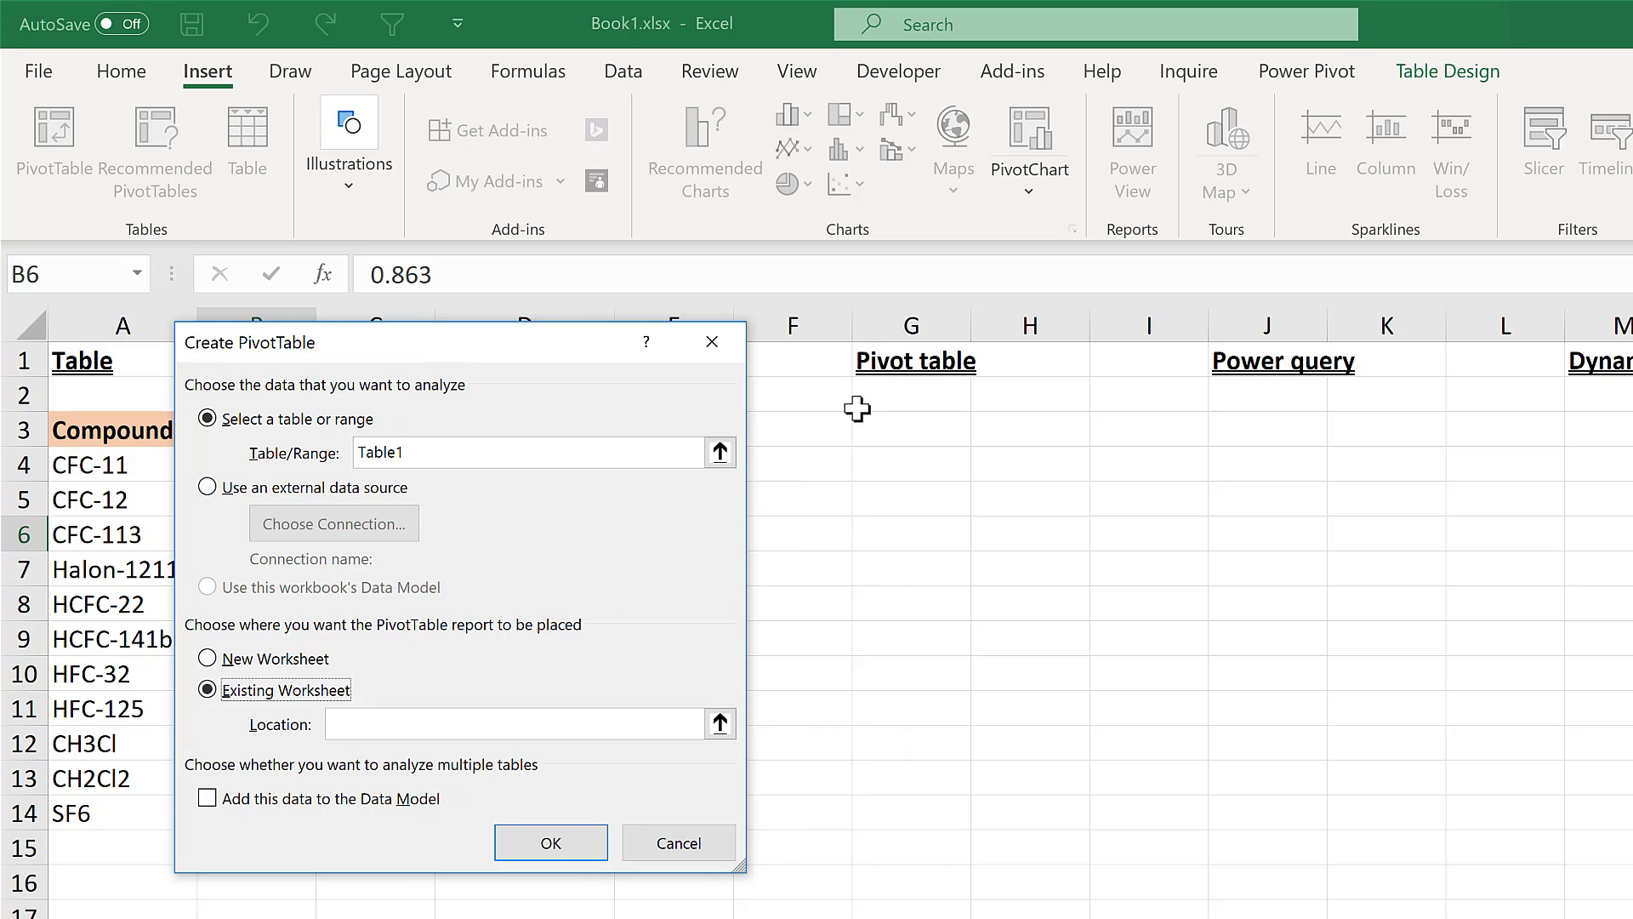
click(926, 426)
click(578, 850)
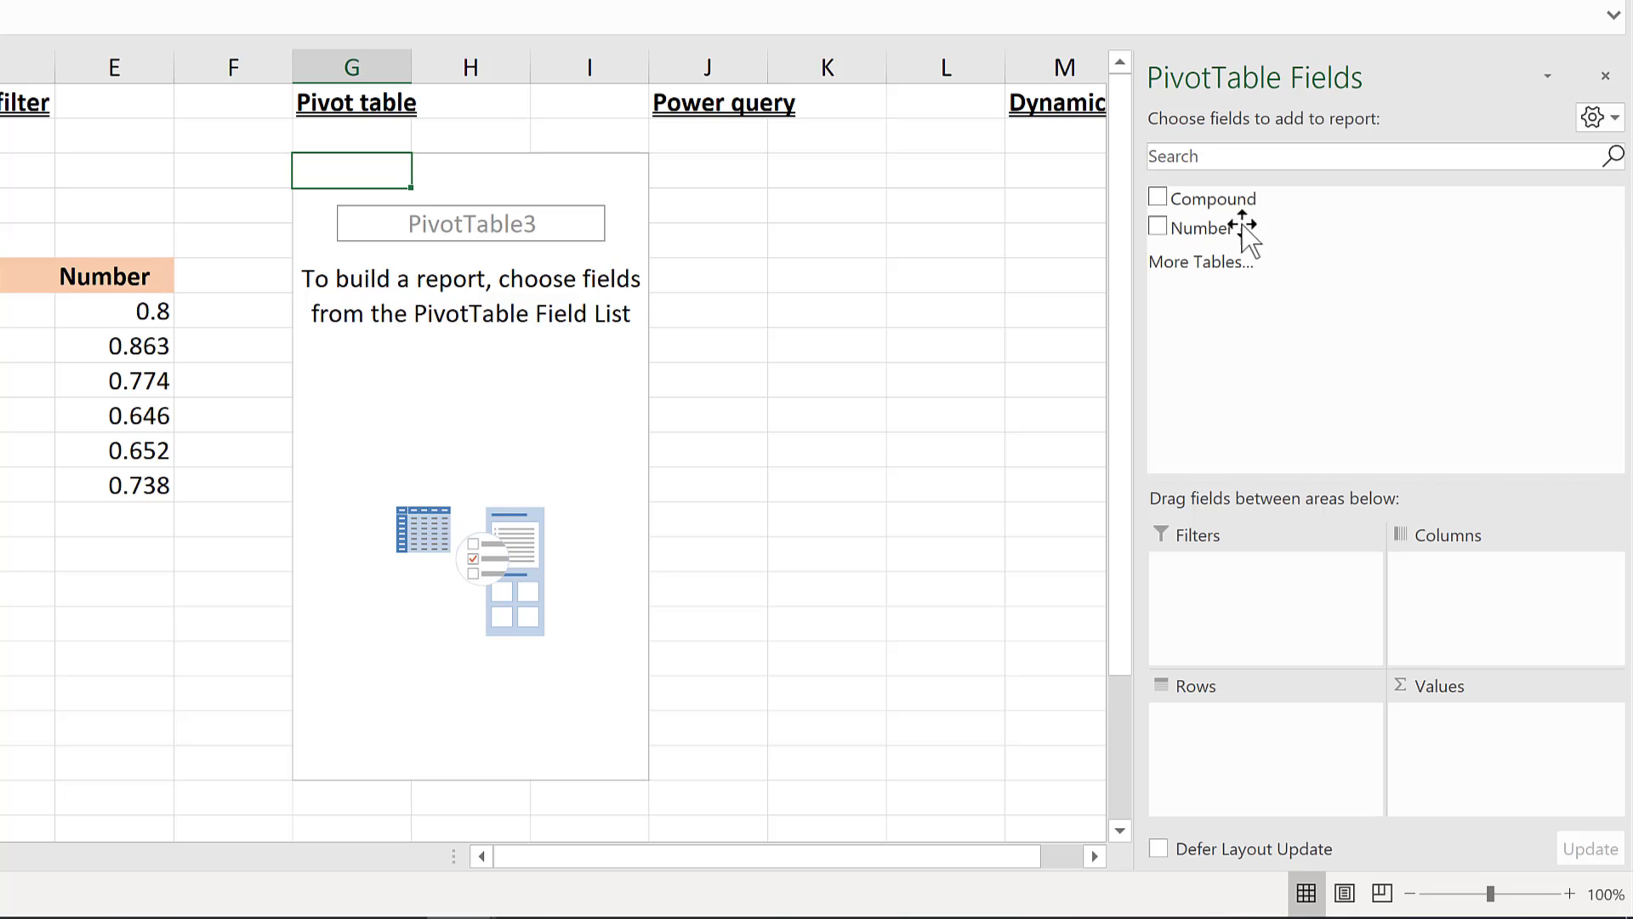
Put Compound in Rows and Number in Values as Sum of Number.
drag(1243, 201, 1259, 795)
drag(1233, 228, 1475, 742)
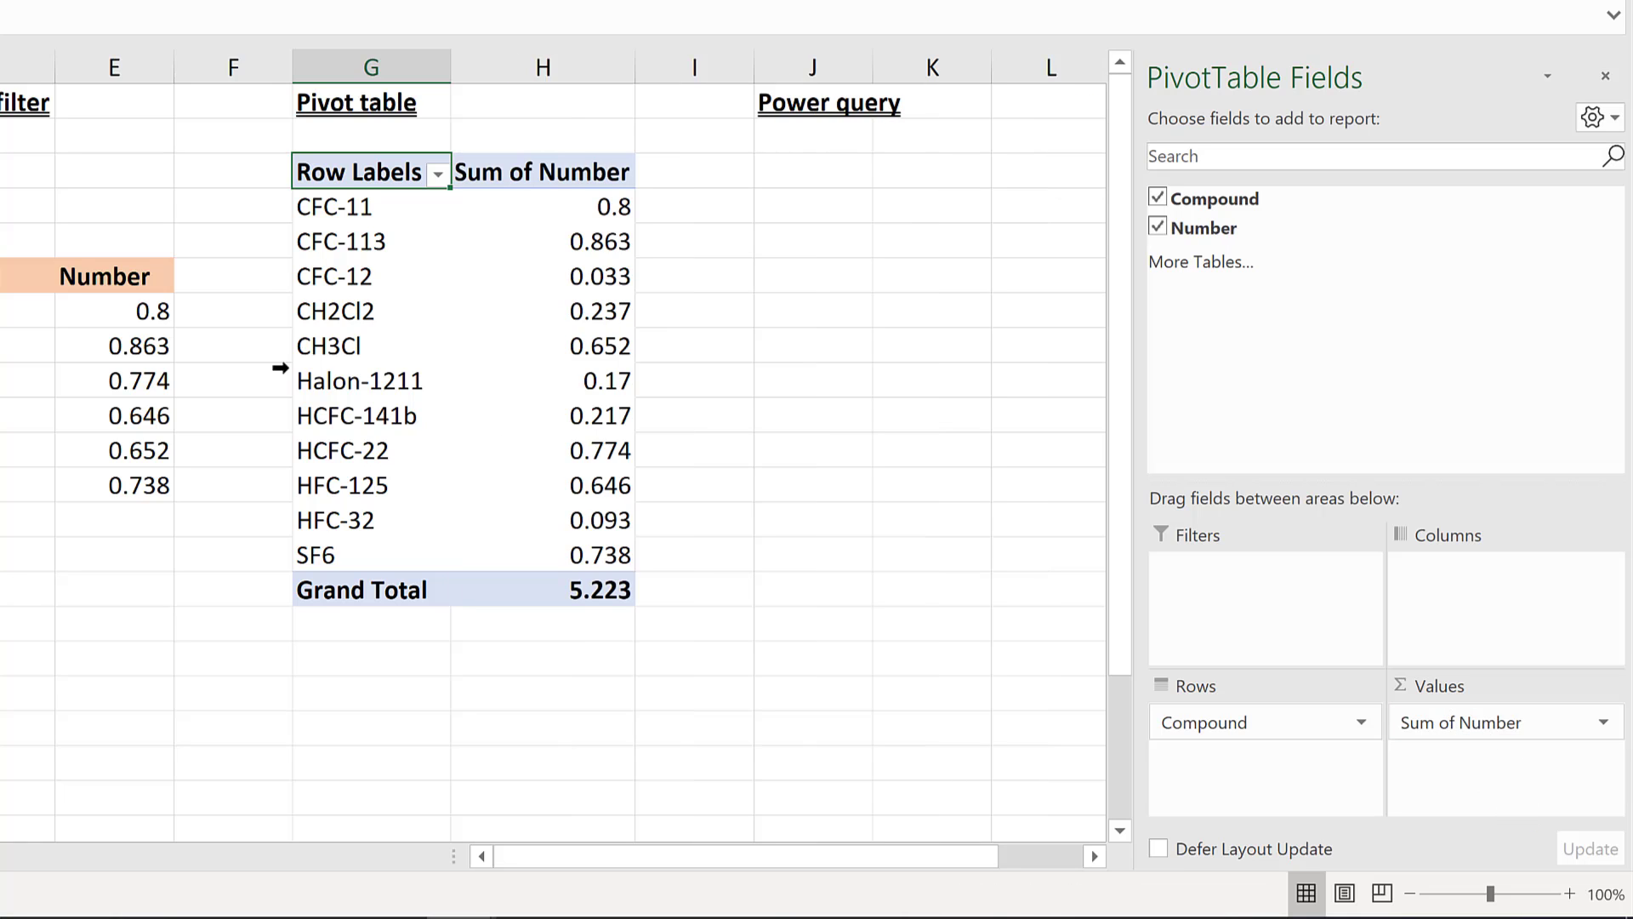
mouse_move(454, 296)
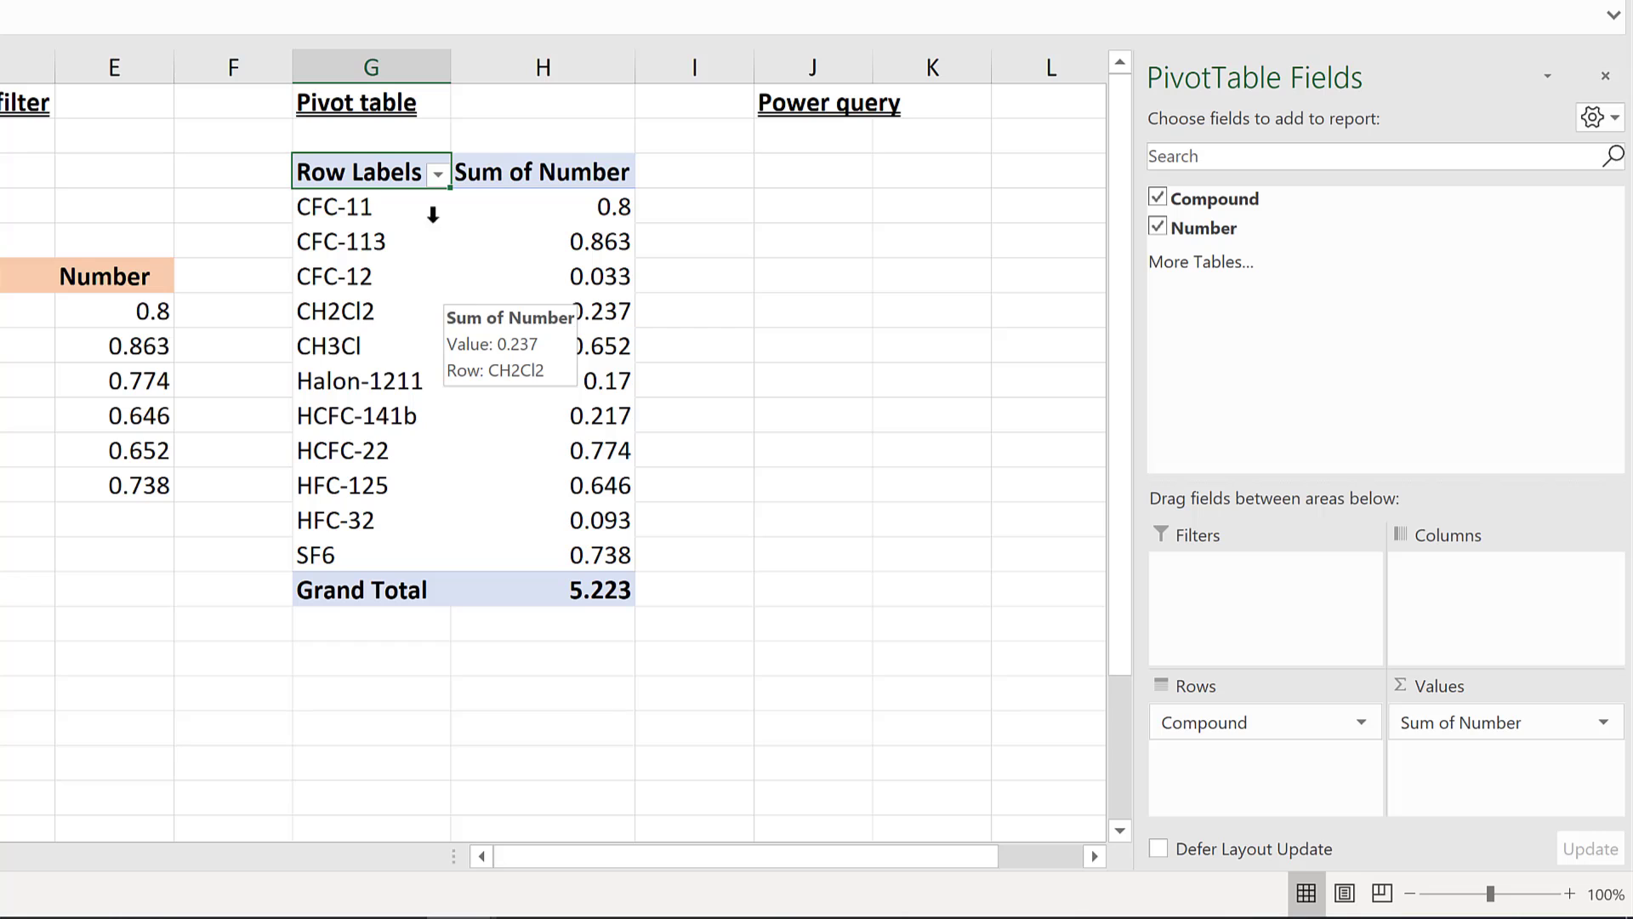
Apply a Row Labels Value Filter keeping Sum of Number greater than 0.5.
click(437, 174)
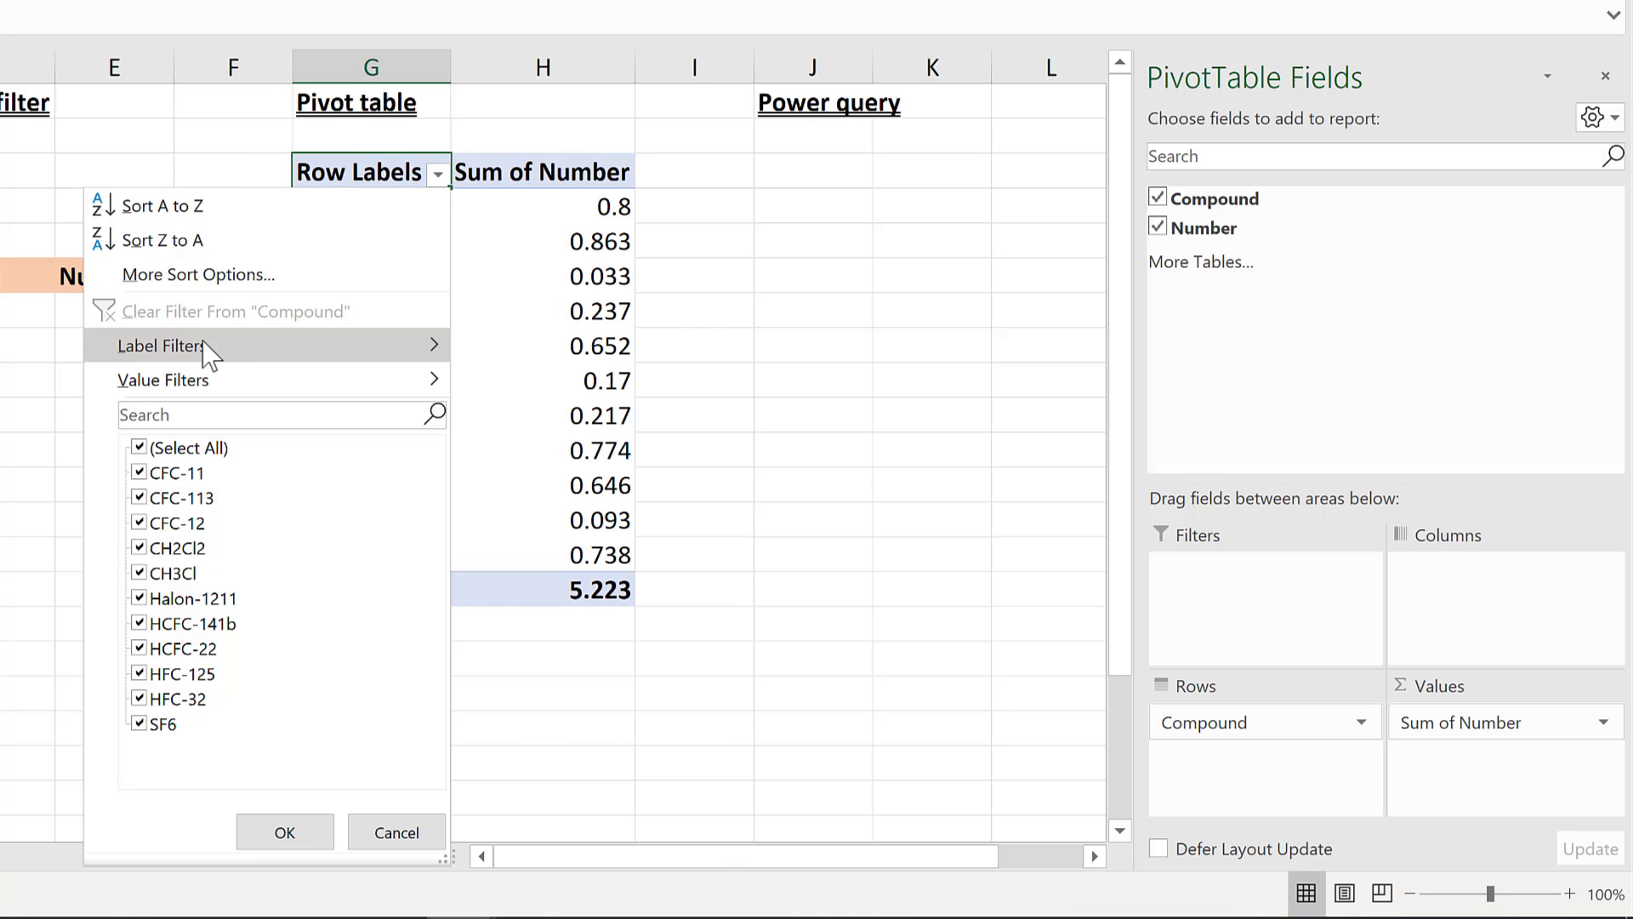
mouse_move(208, 350)
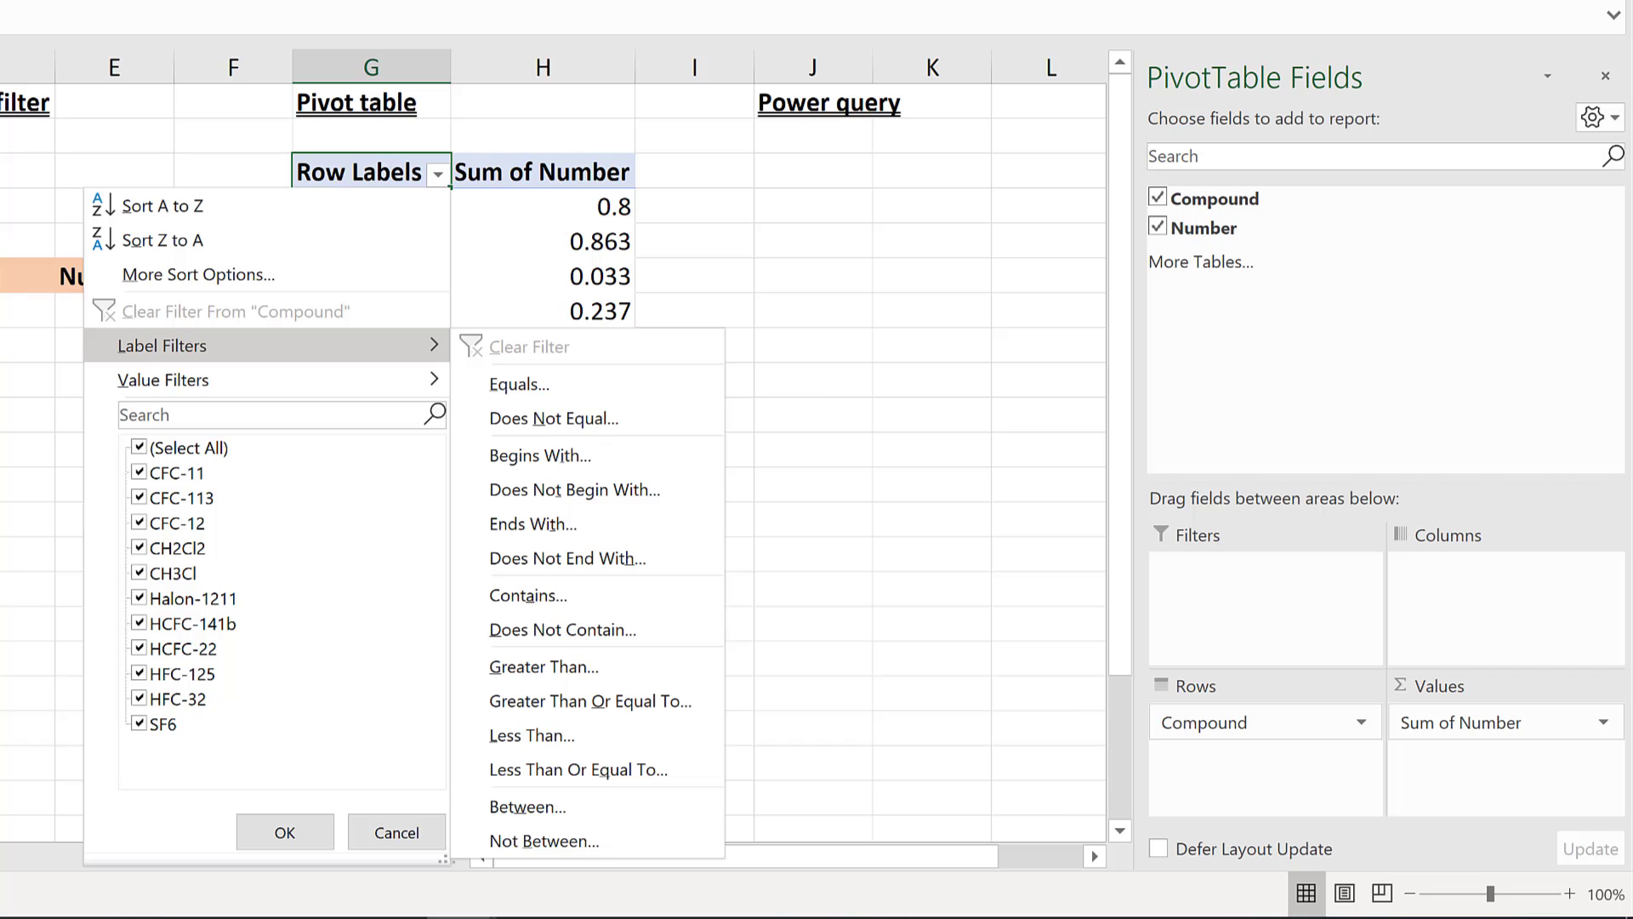
mouse_move(268, 398)
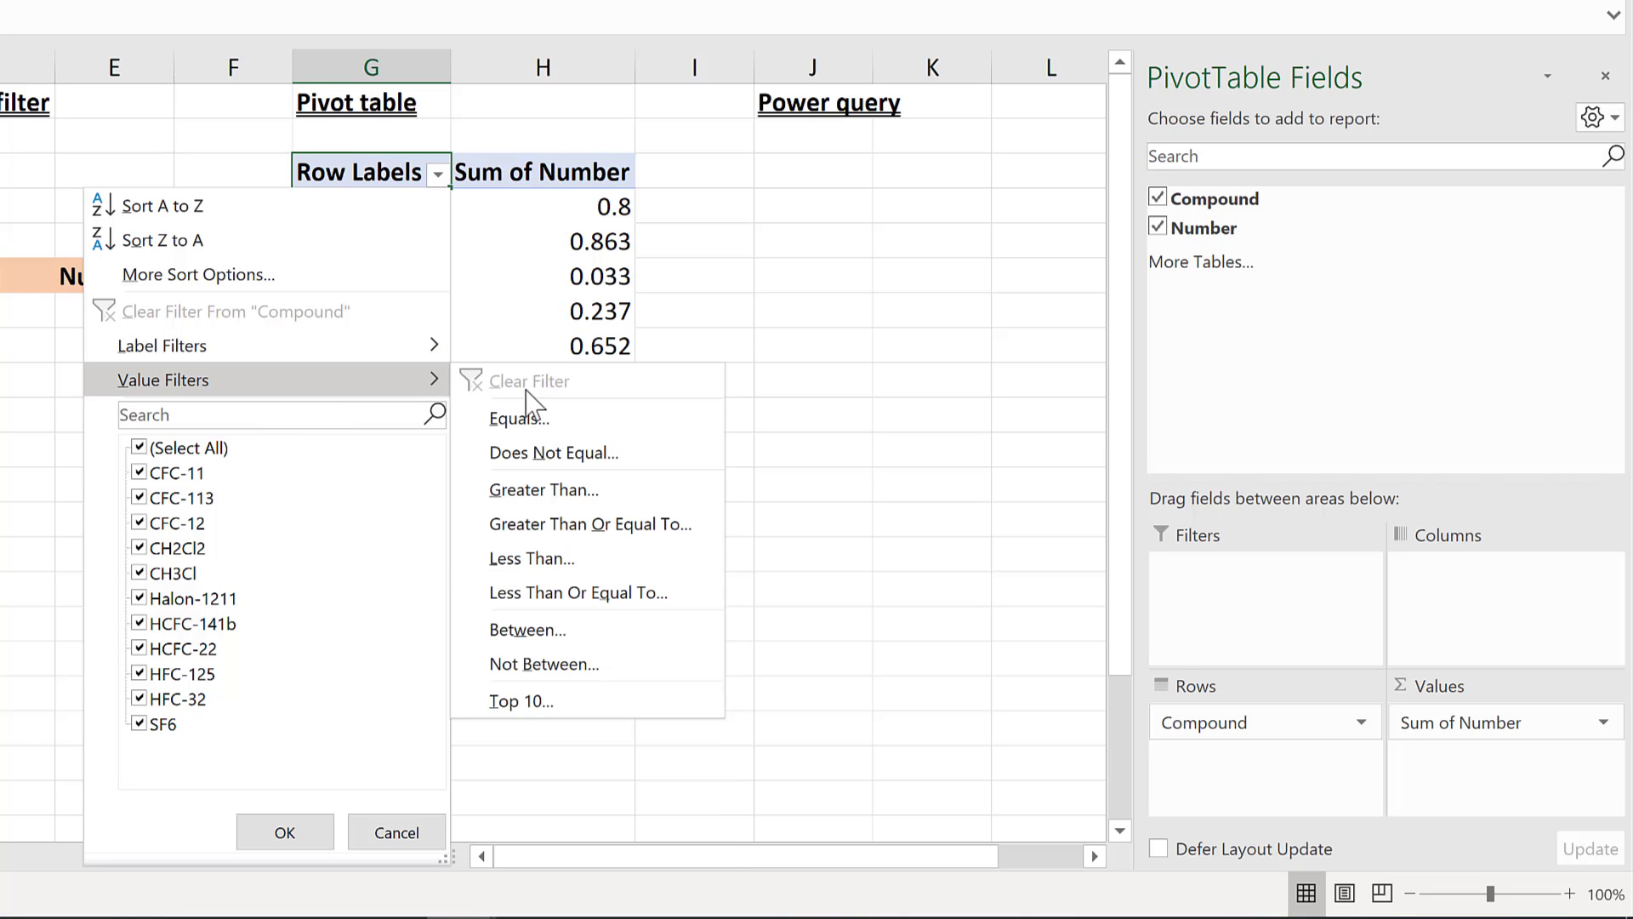
click(579, 493)
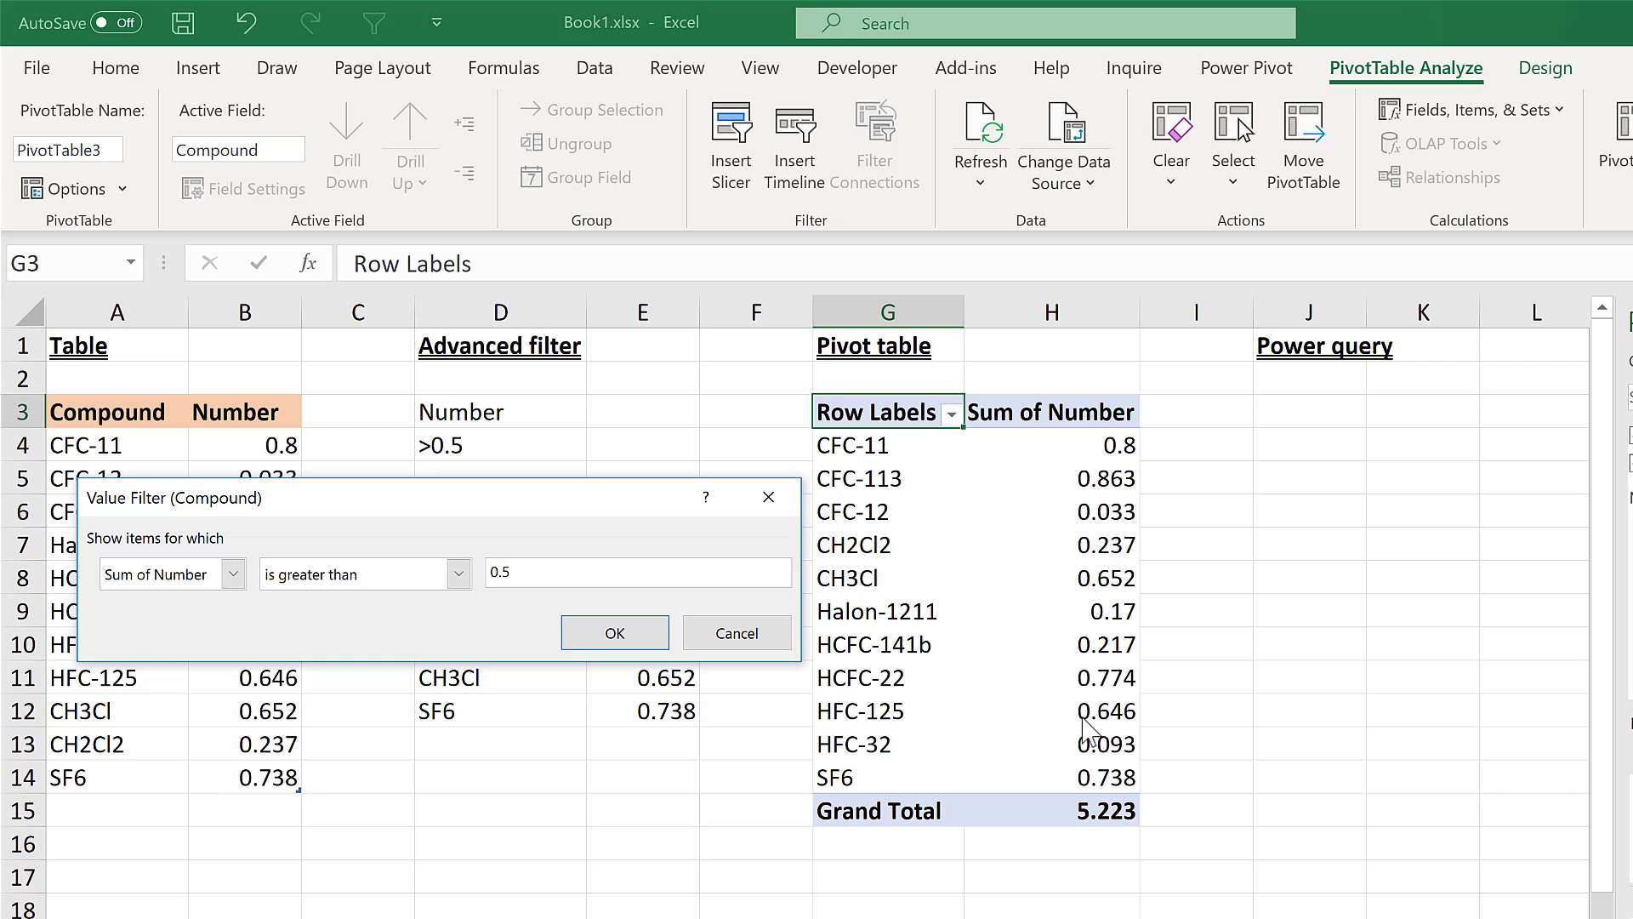
text(0.5)
key(Return)
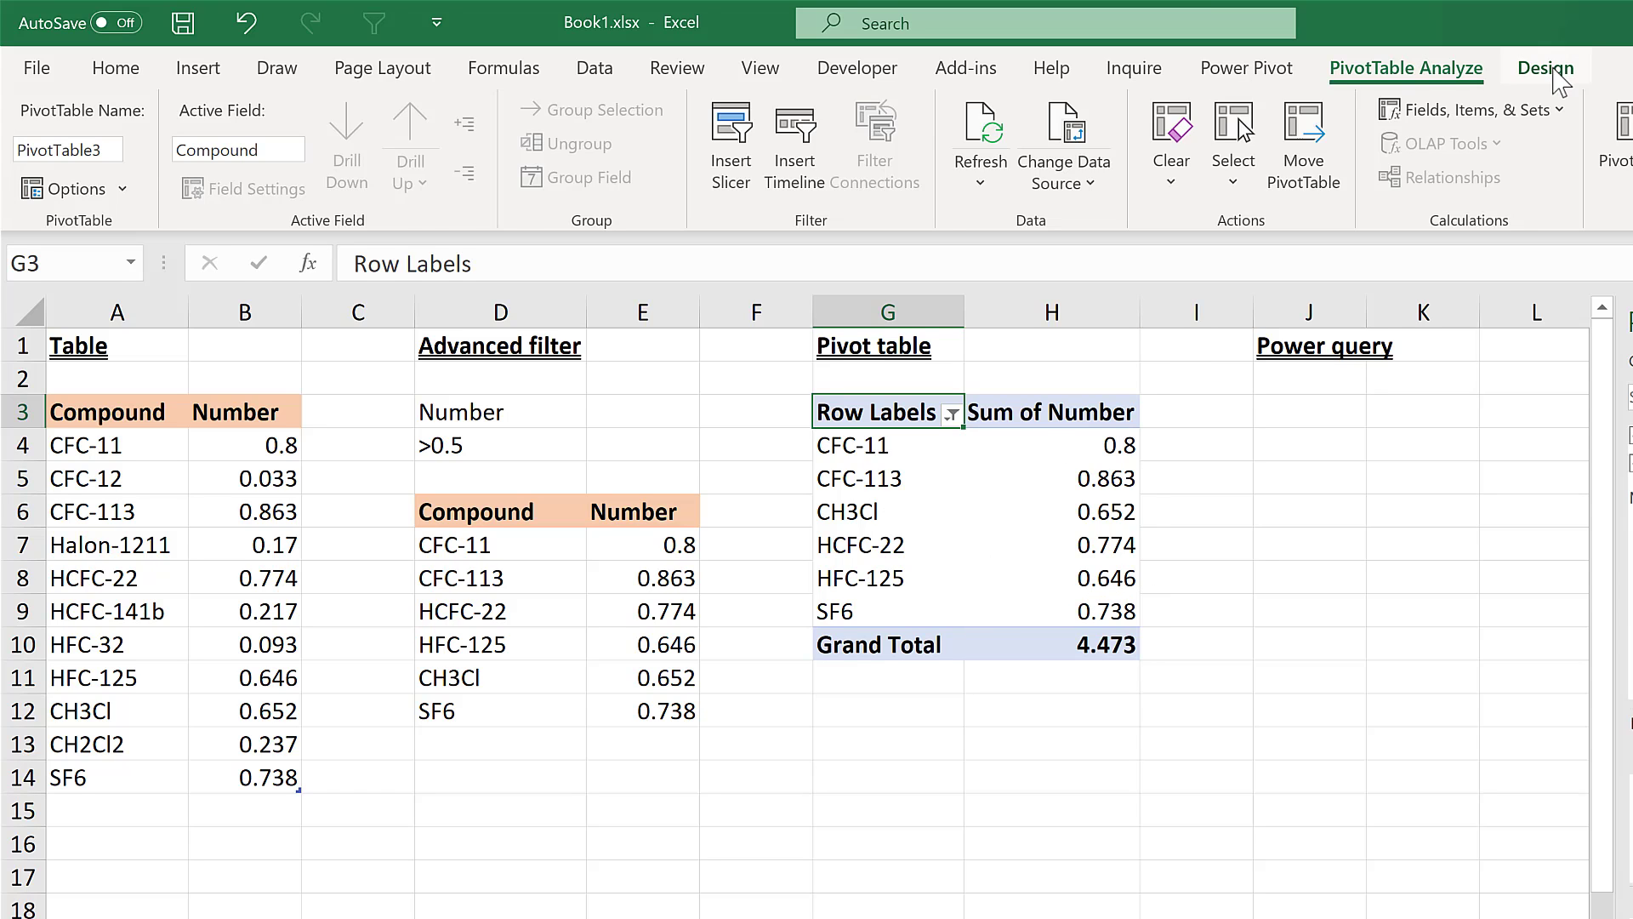
Turn Grand Totals off for rows and columns and apply the second Light pivot style.
click(1545, 68)
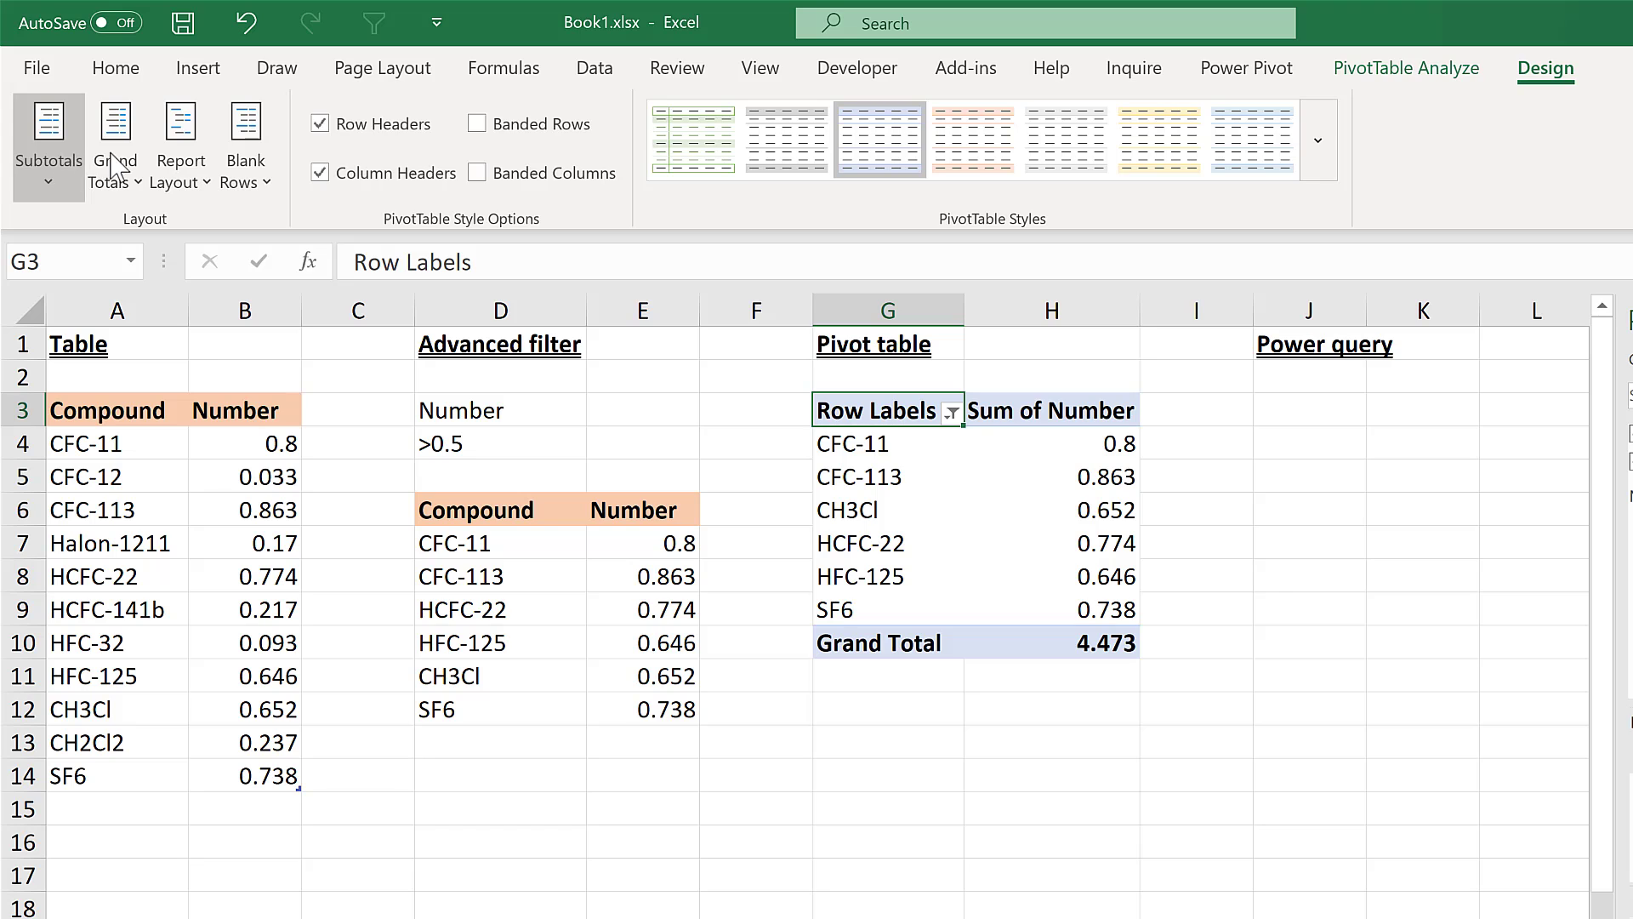
click(118, 164)
click(158, 241)
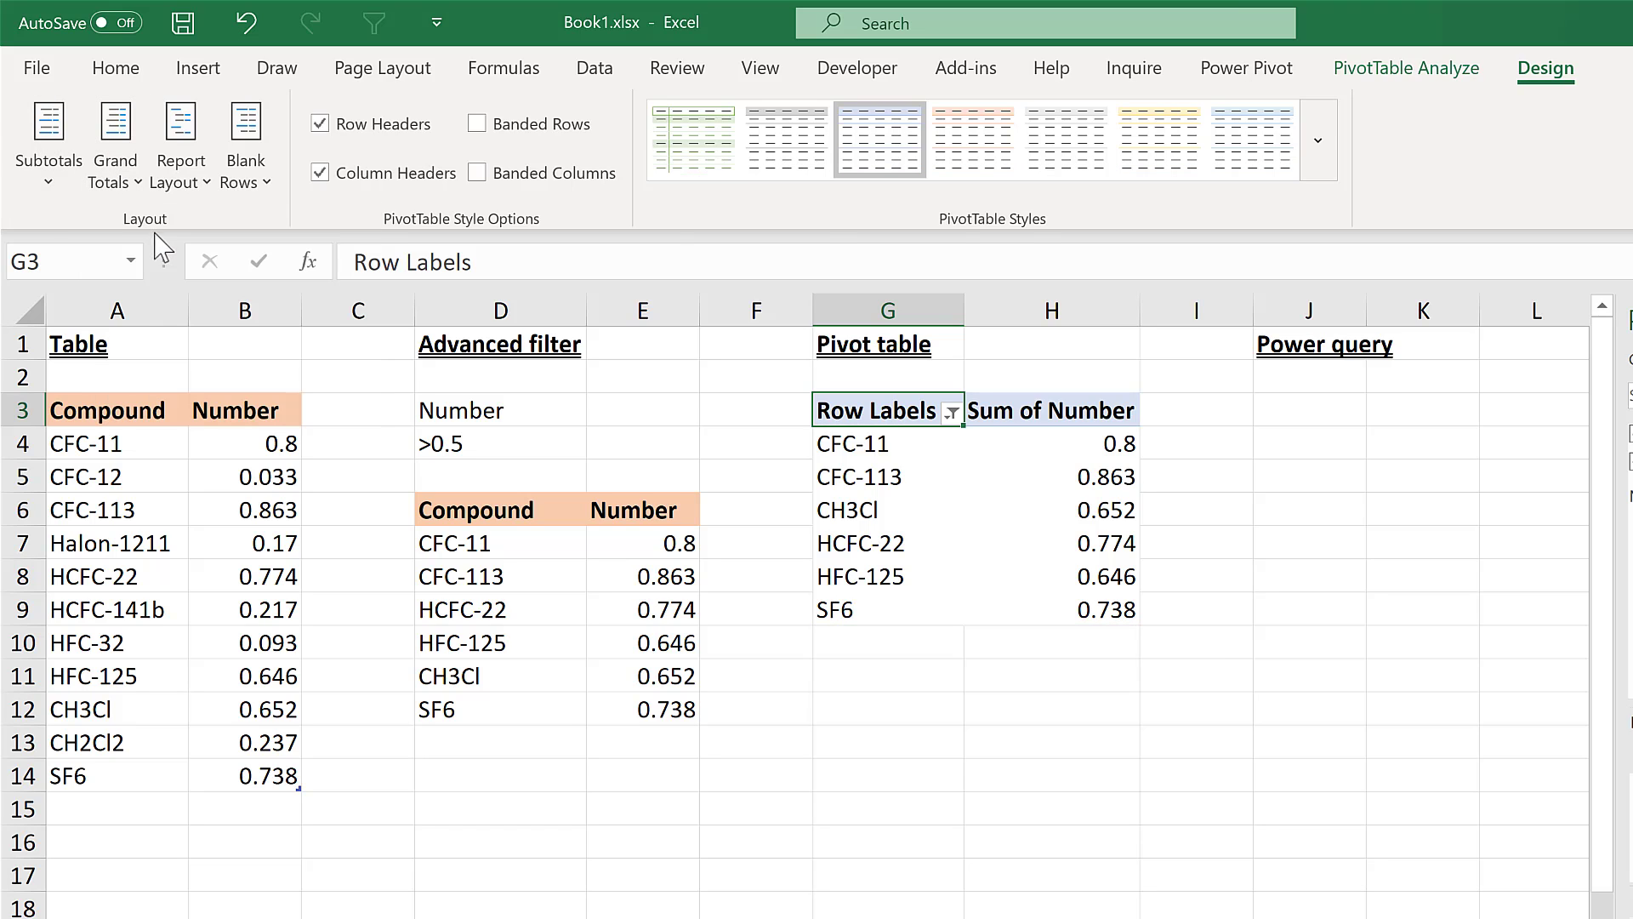
click(1317, 140)
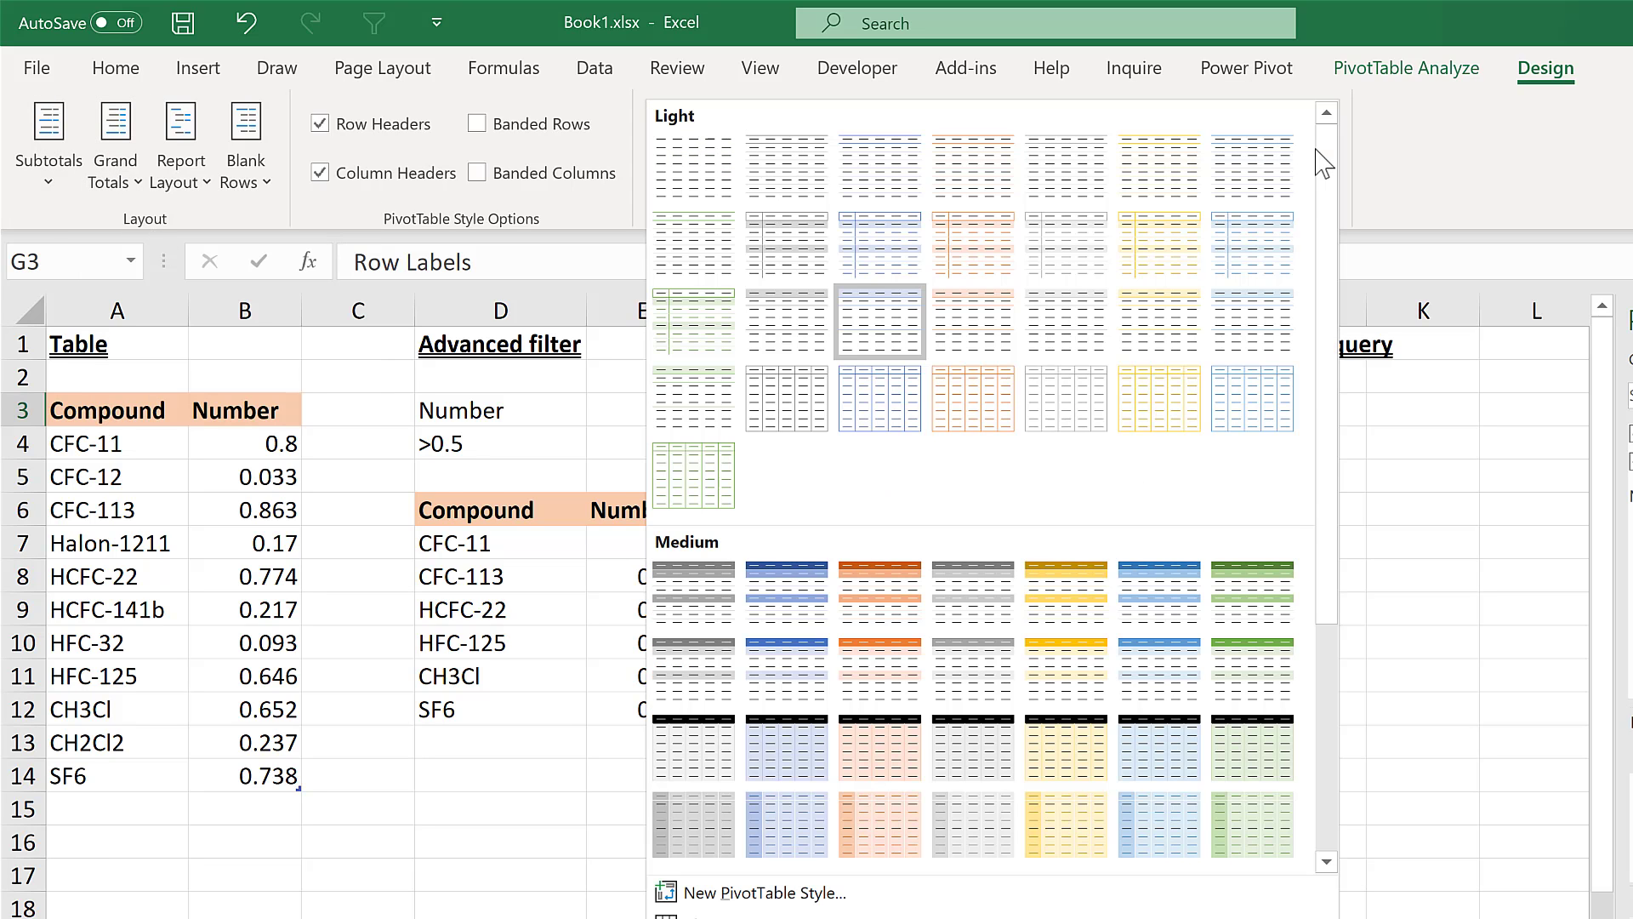
click(797, 159)
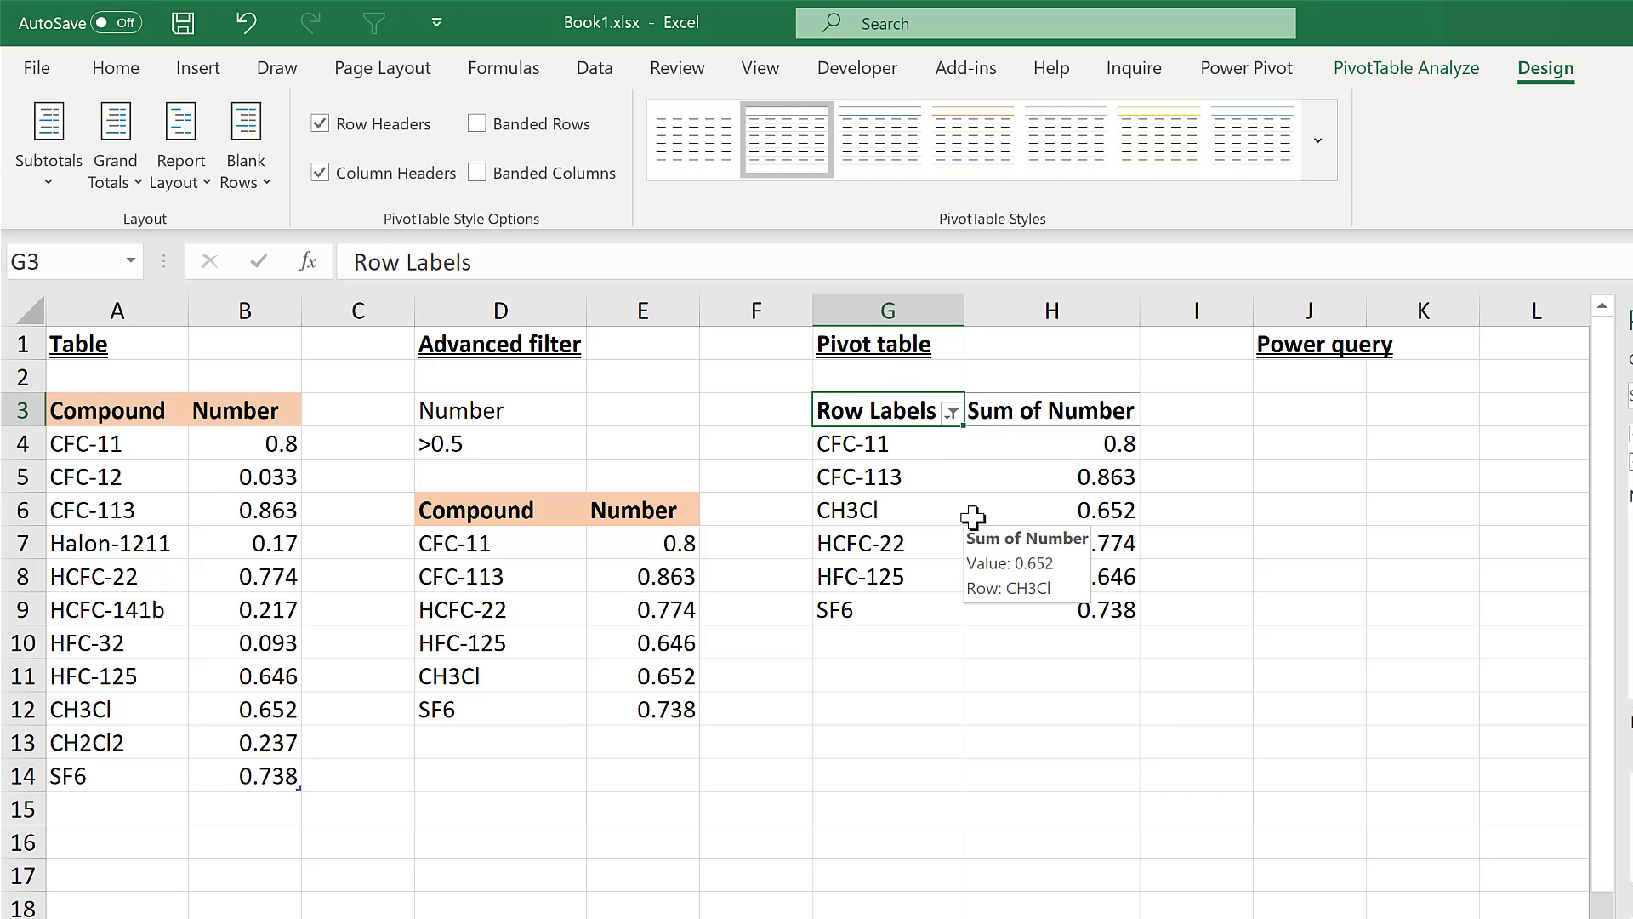
Rename the pivot headers to Compound in G3 and Number in H3, dismissing the warning.
text(Compound)
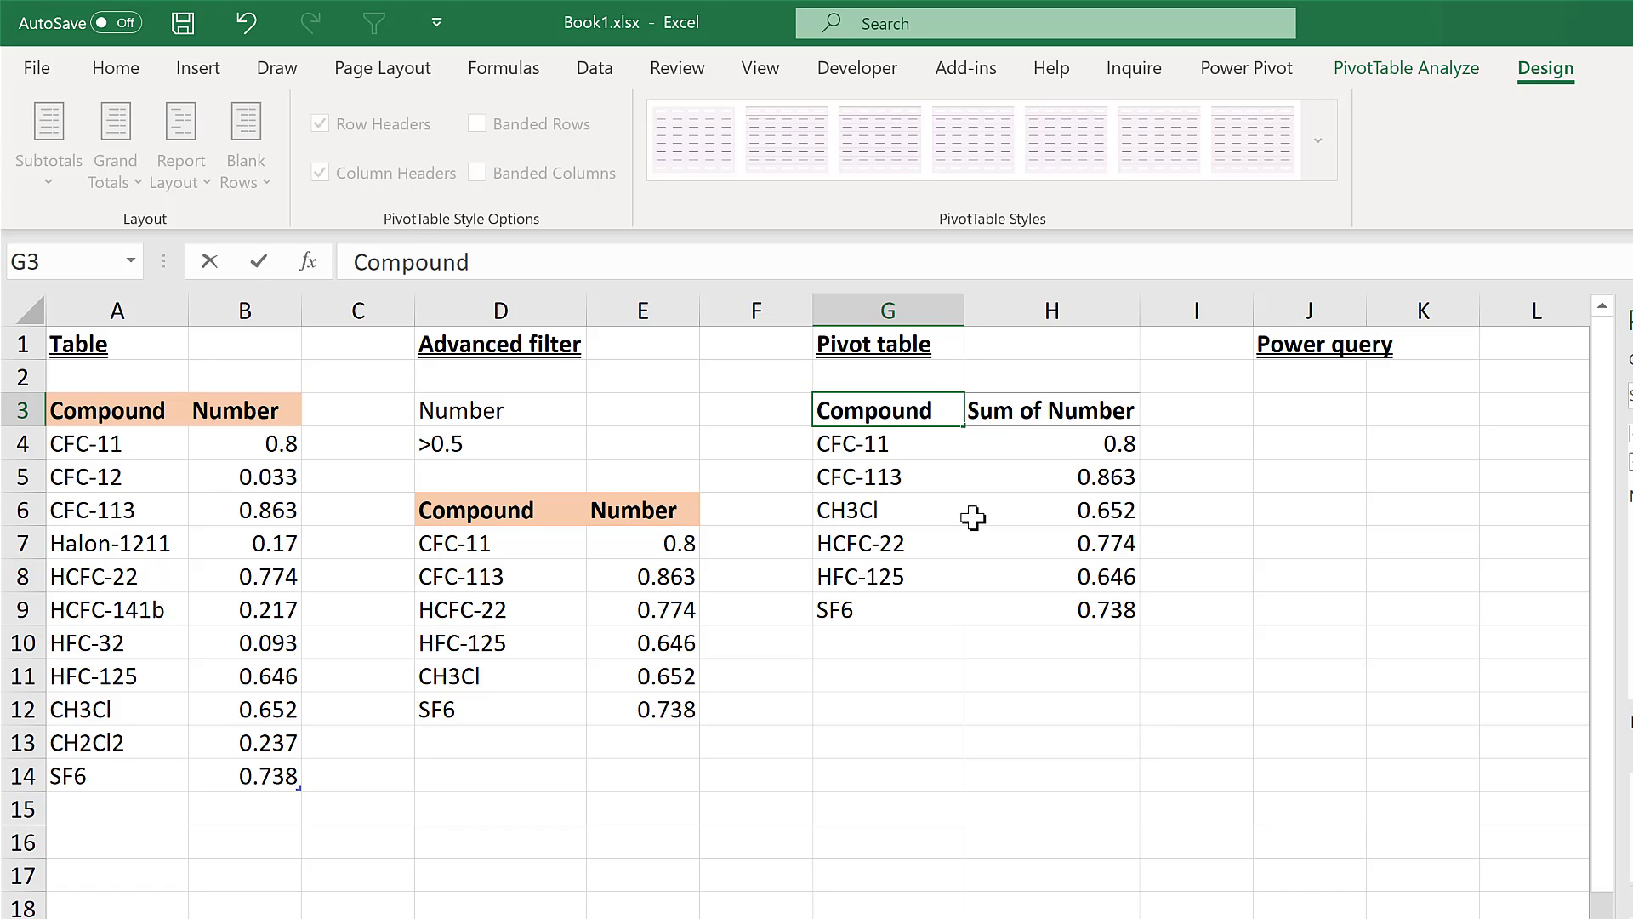
key(Return)
key(Up)
key(Right)
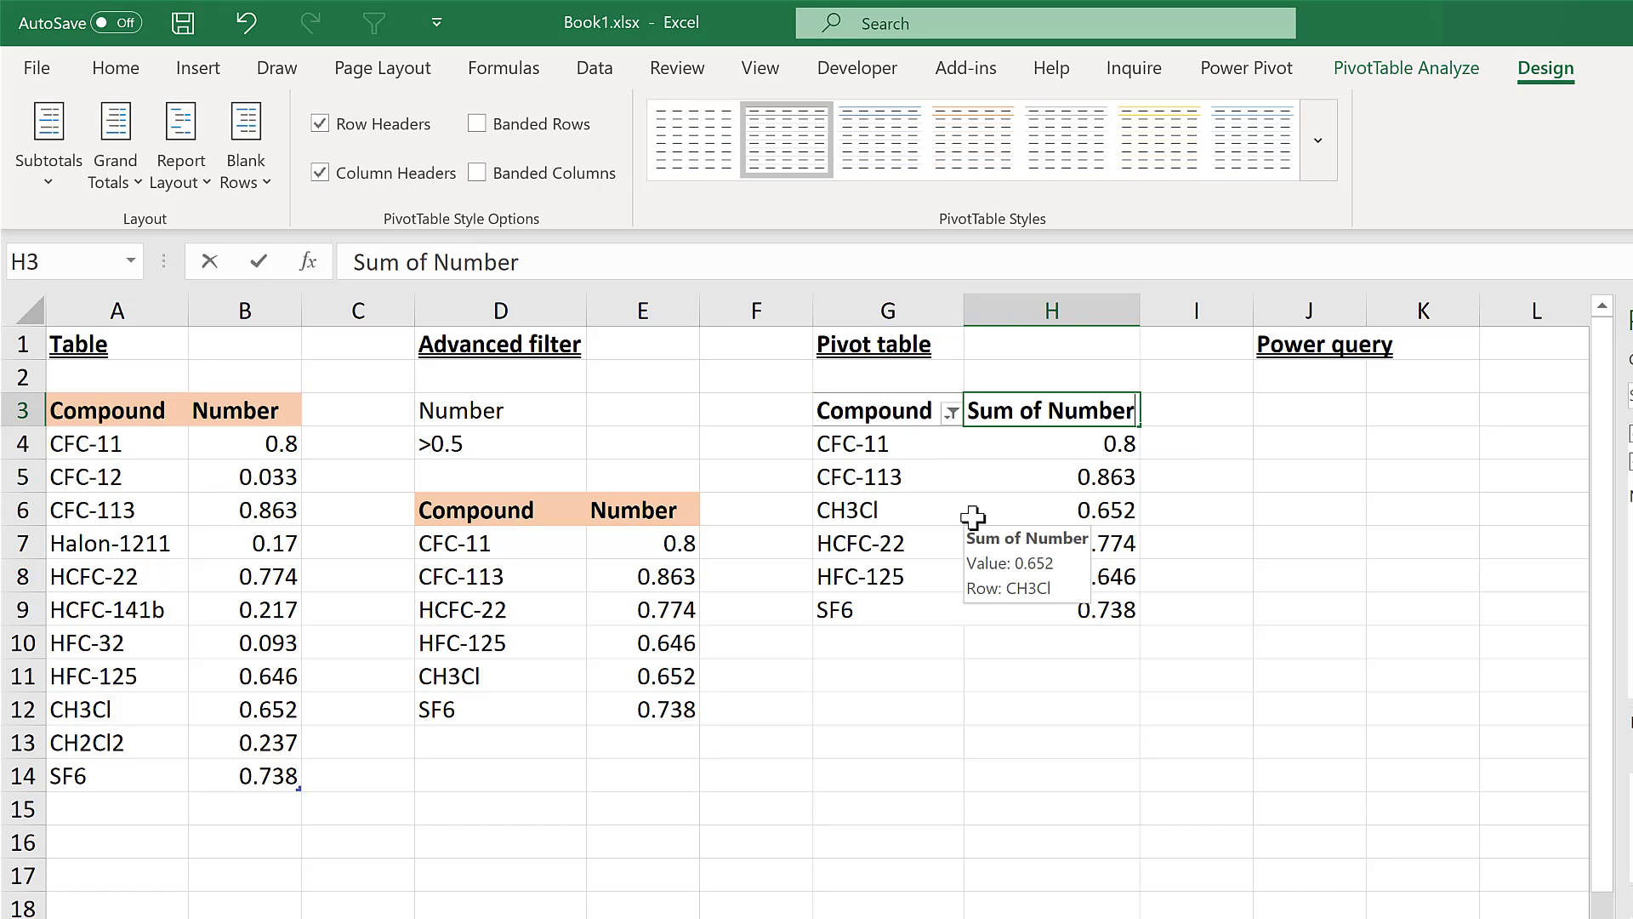
text(Num)
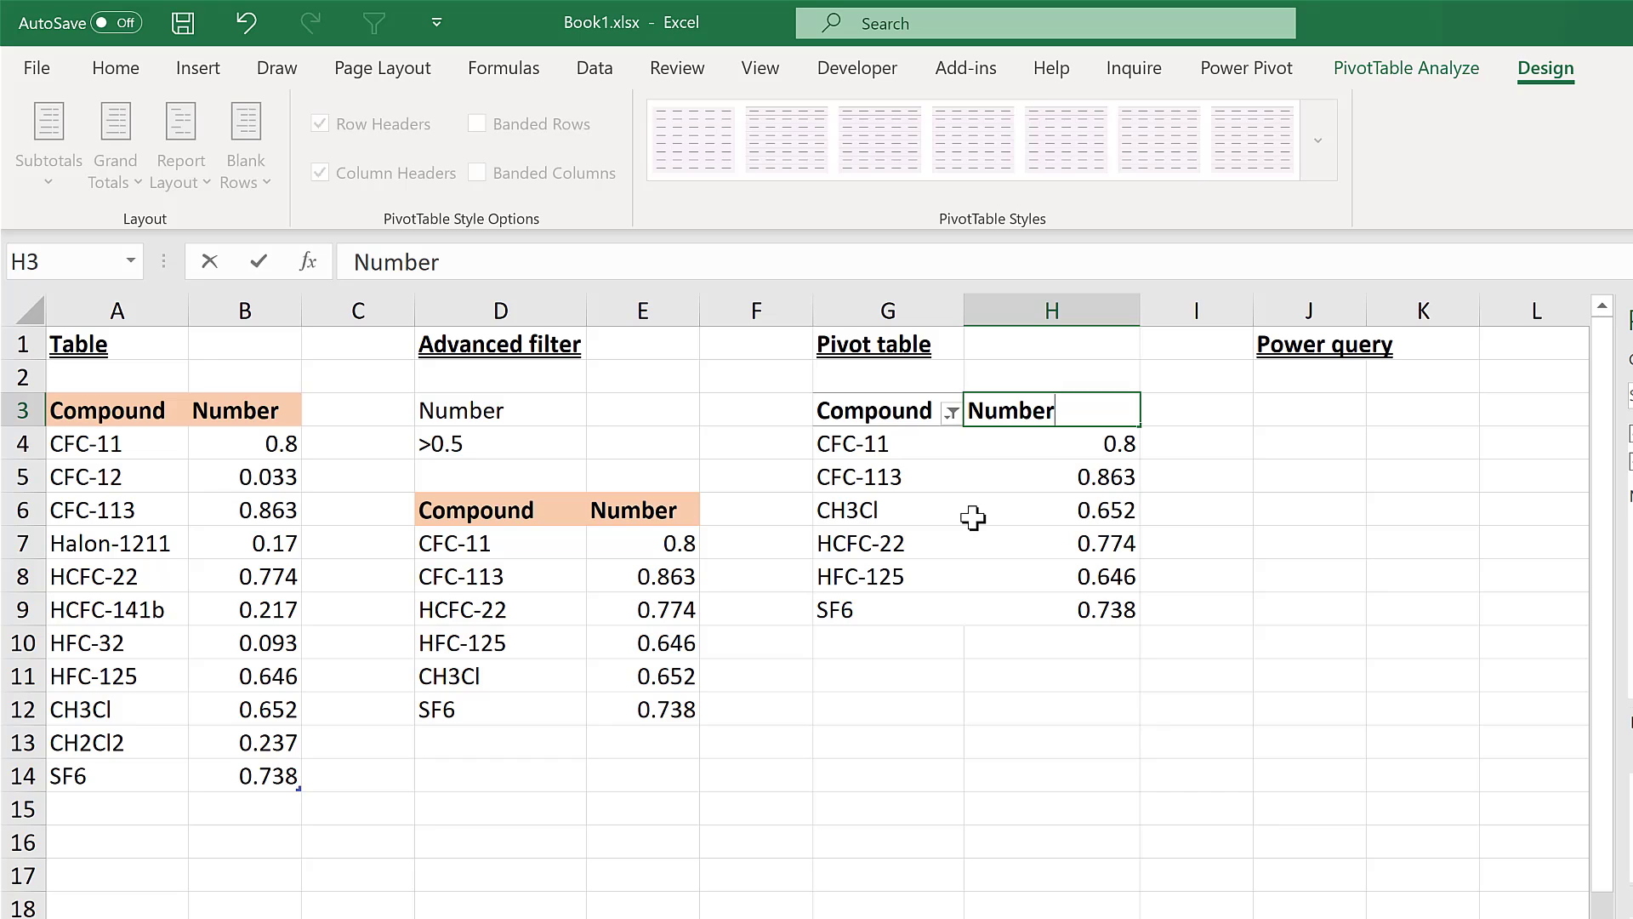
key(Return)
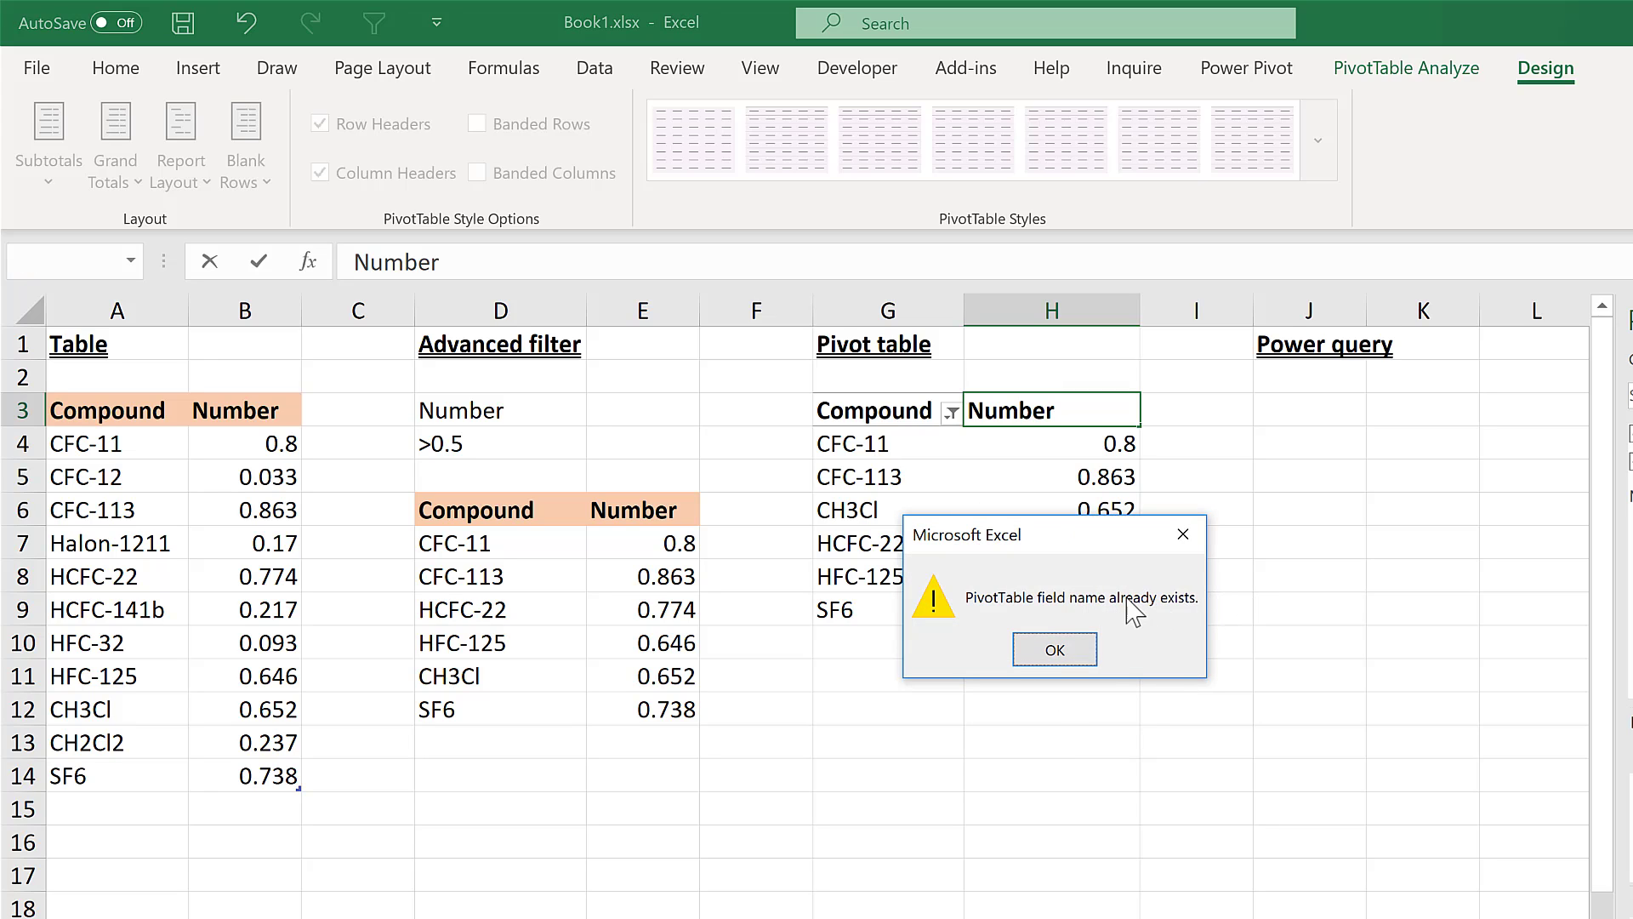
click(1053, 650)
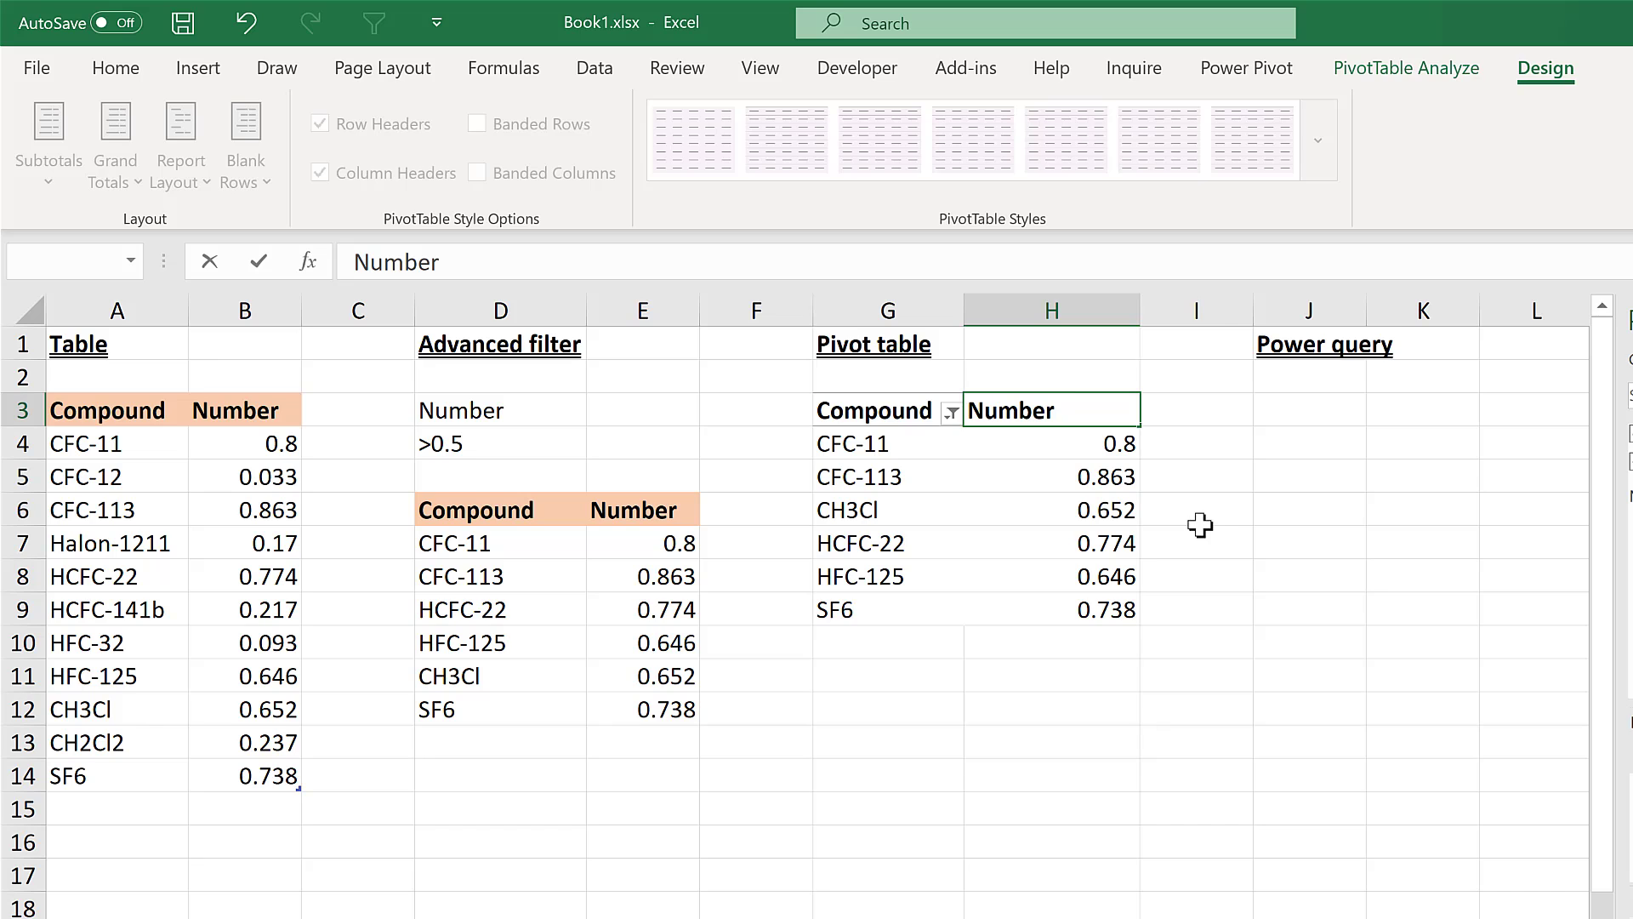
key(Return)
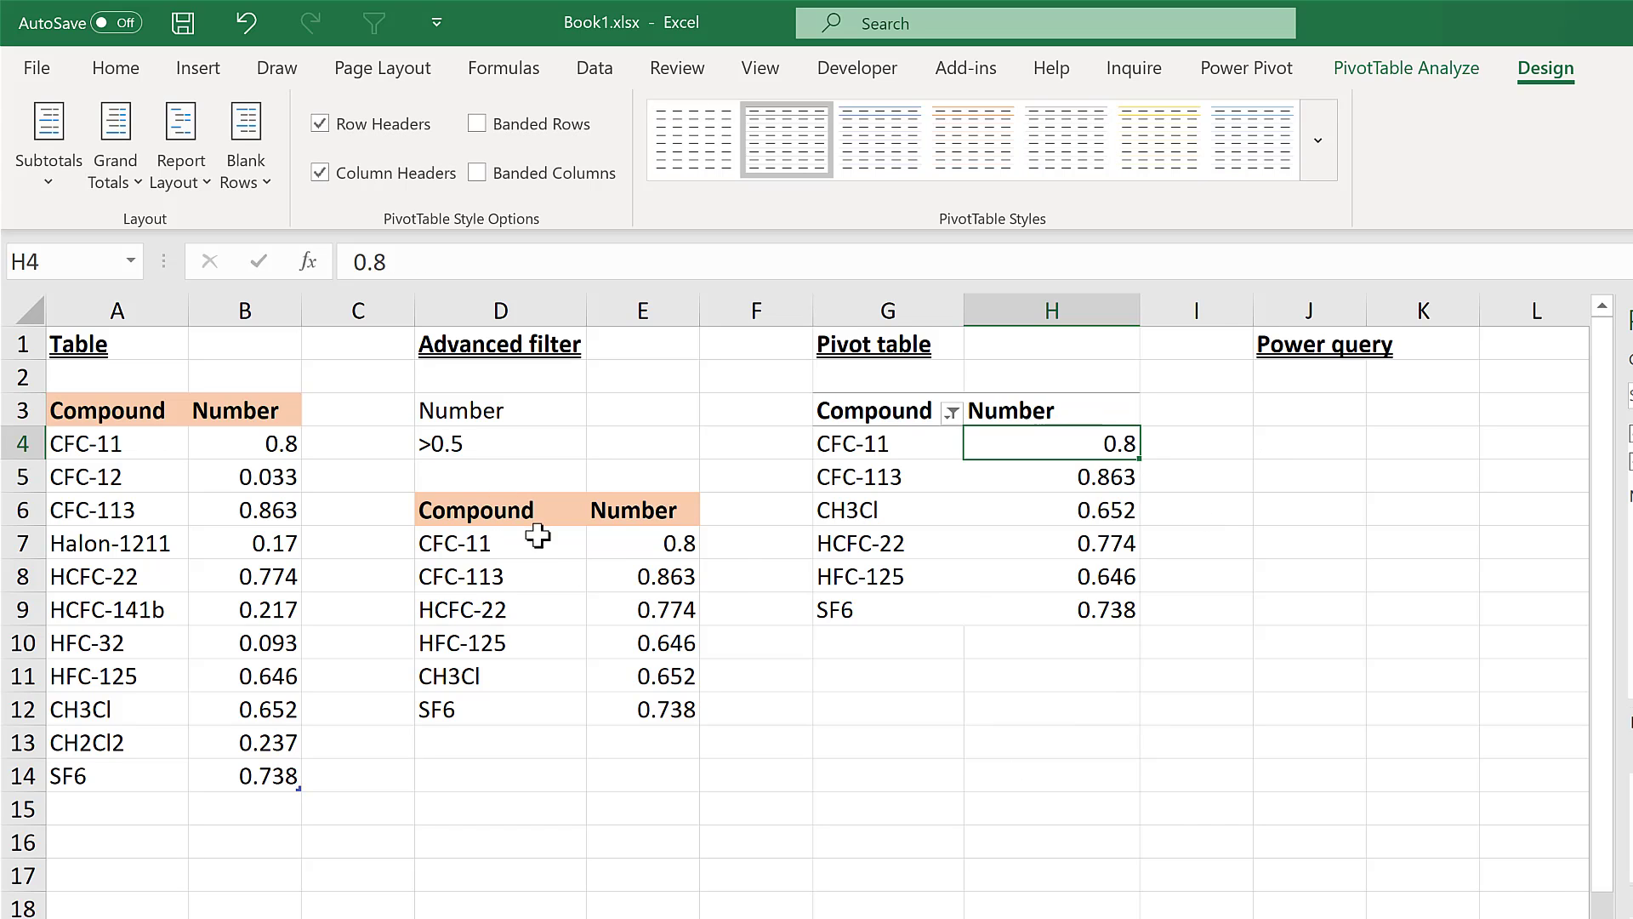
Format Painter the peach header style from D6 onto the pivot headers G3:H3.
click(532, 500)
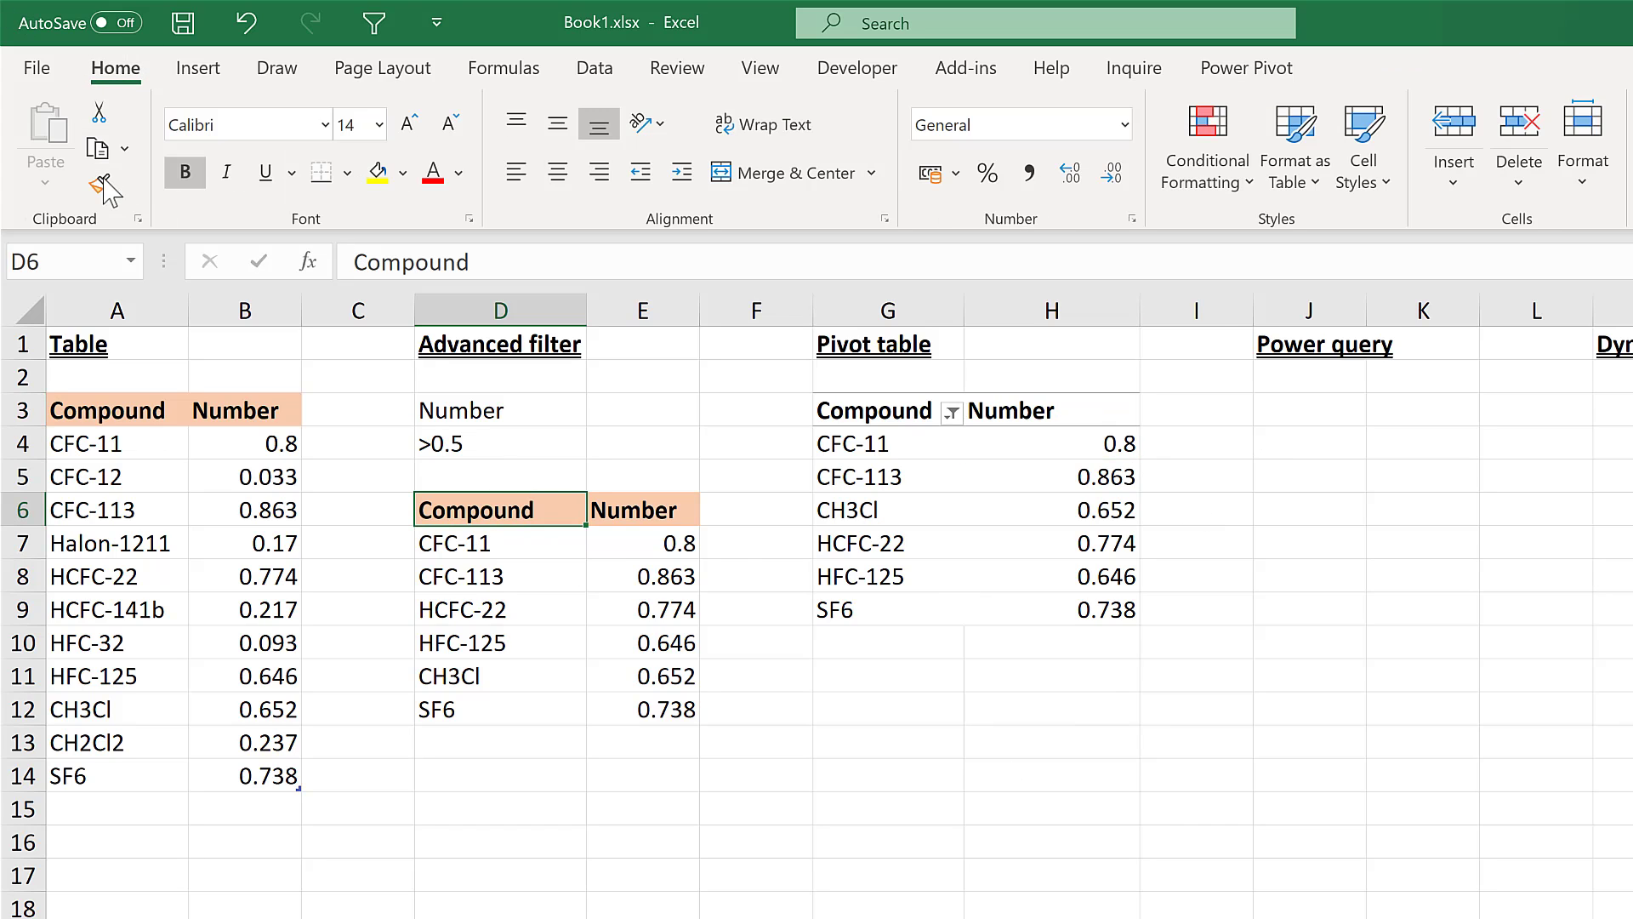
click(104, 188)
mouse_move(941, 411)
mouse_down()
mouse_move(1032, 423)
mouse_move(1036, 540)
mouse_move(1075, 678)
mouse_up()
click(1075, 678)
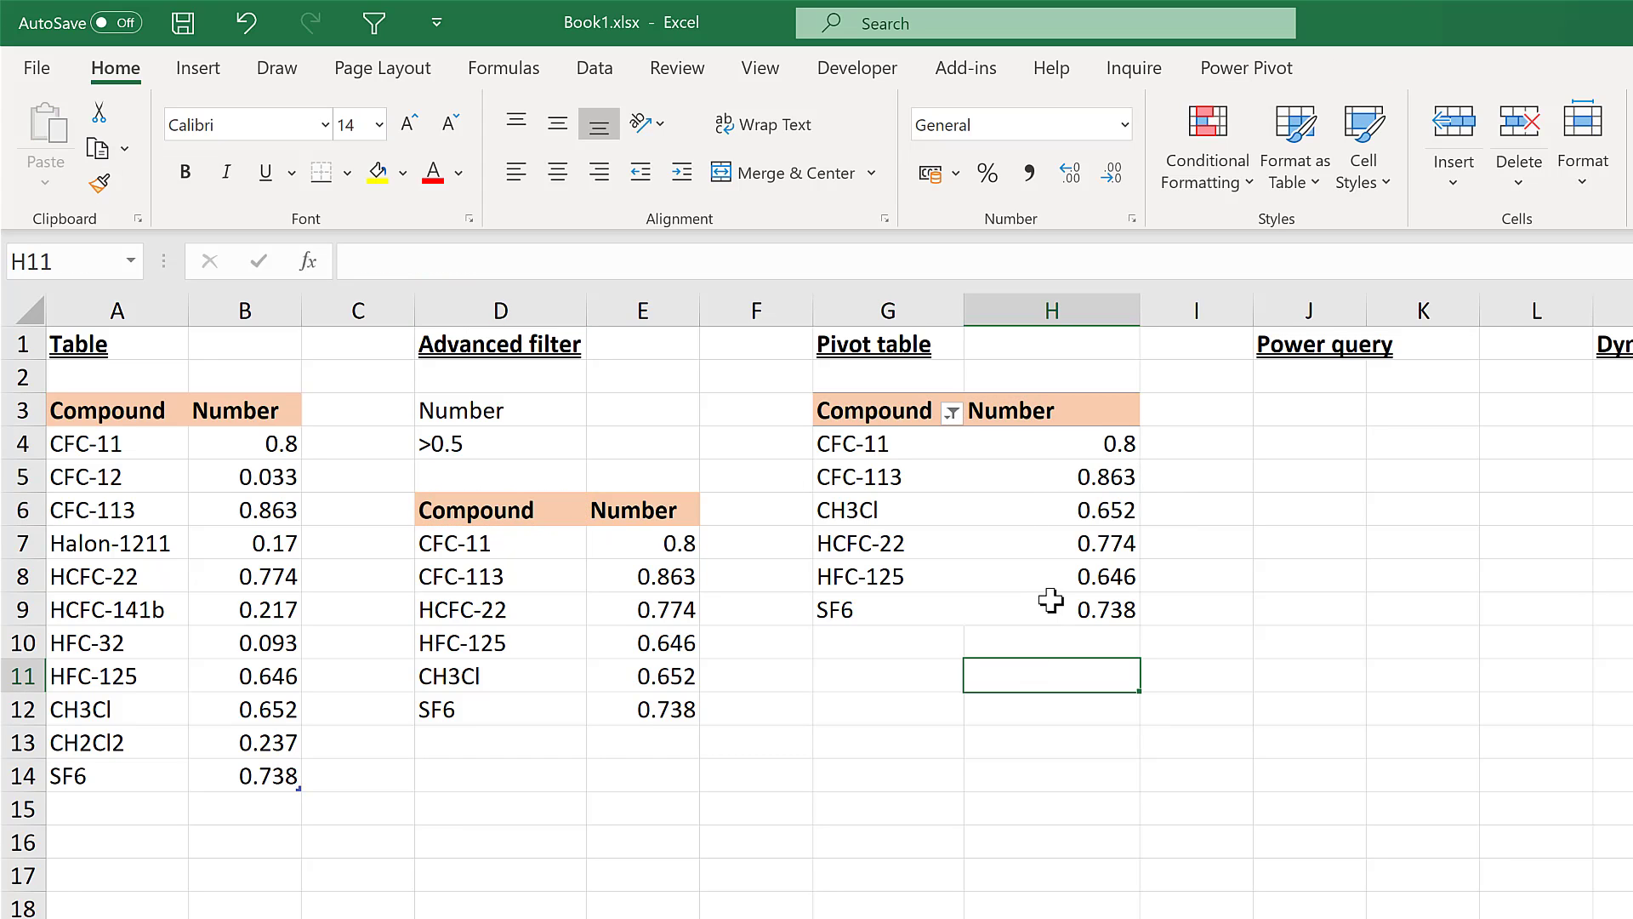
mouse_move(1049, 595)
click(167, 815)
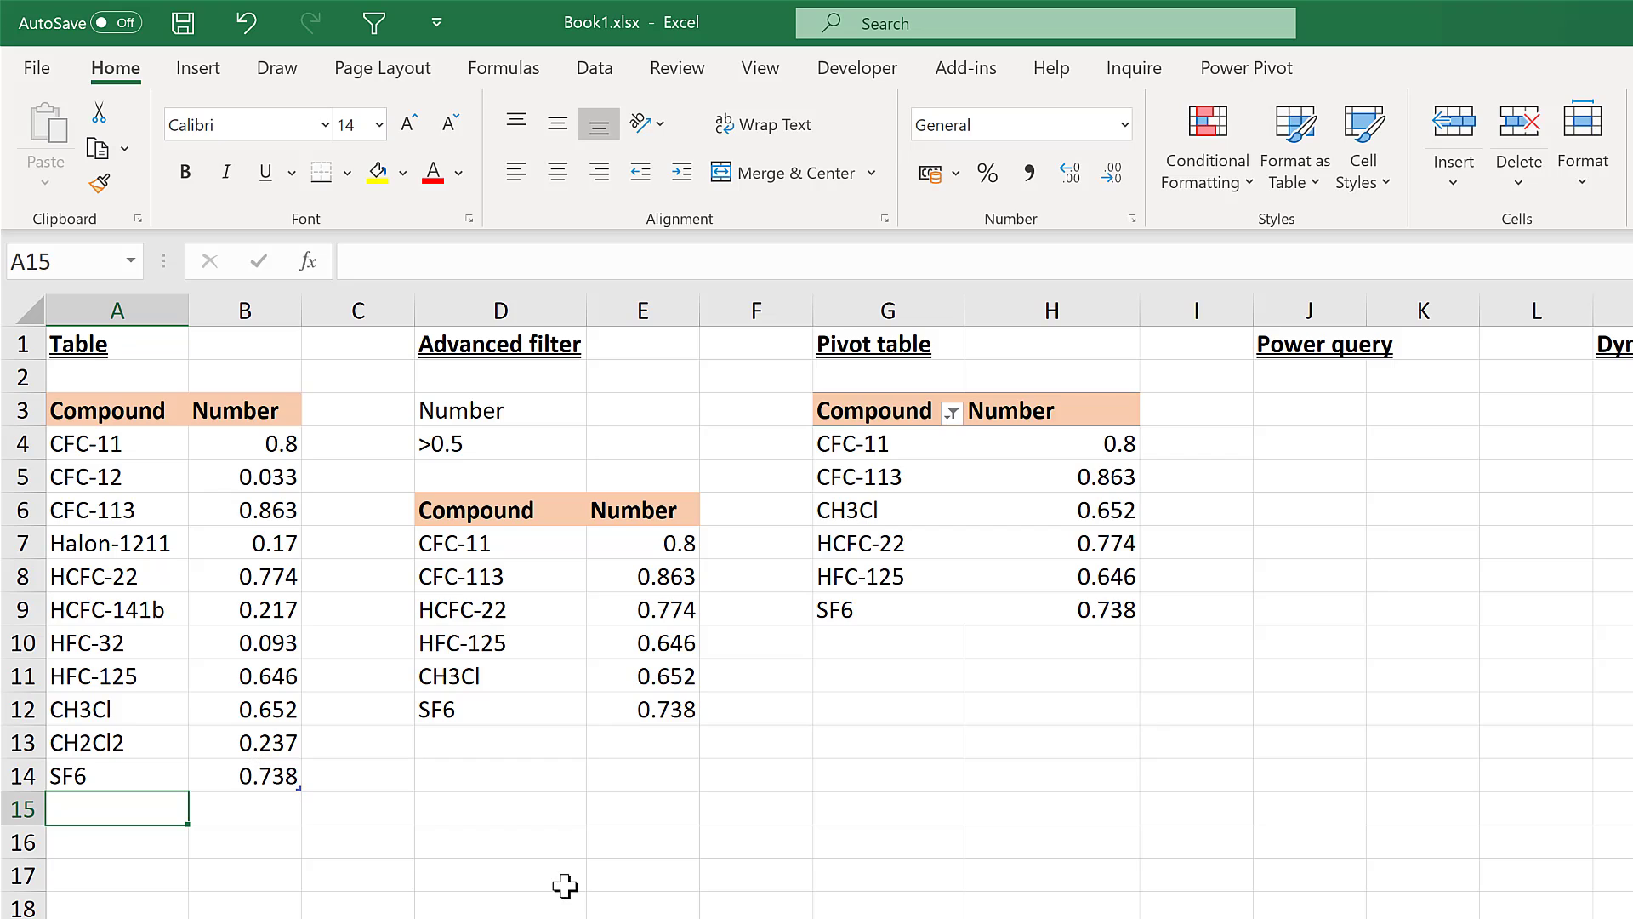
Add a new source row CFC-15 with Number 0.8 below the table.
text(CFC-15)
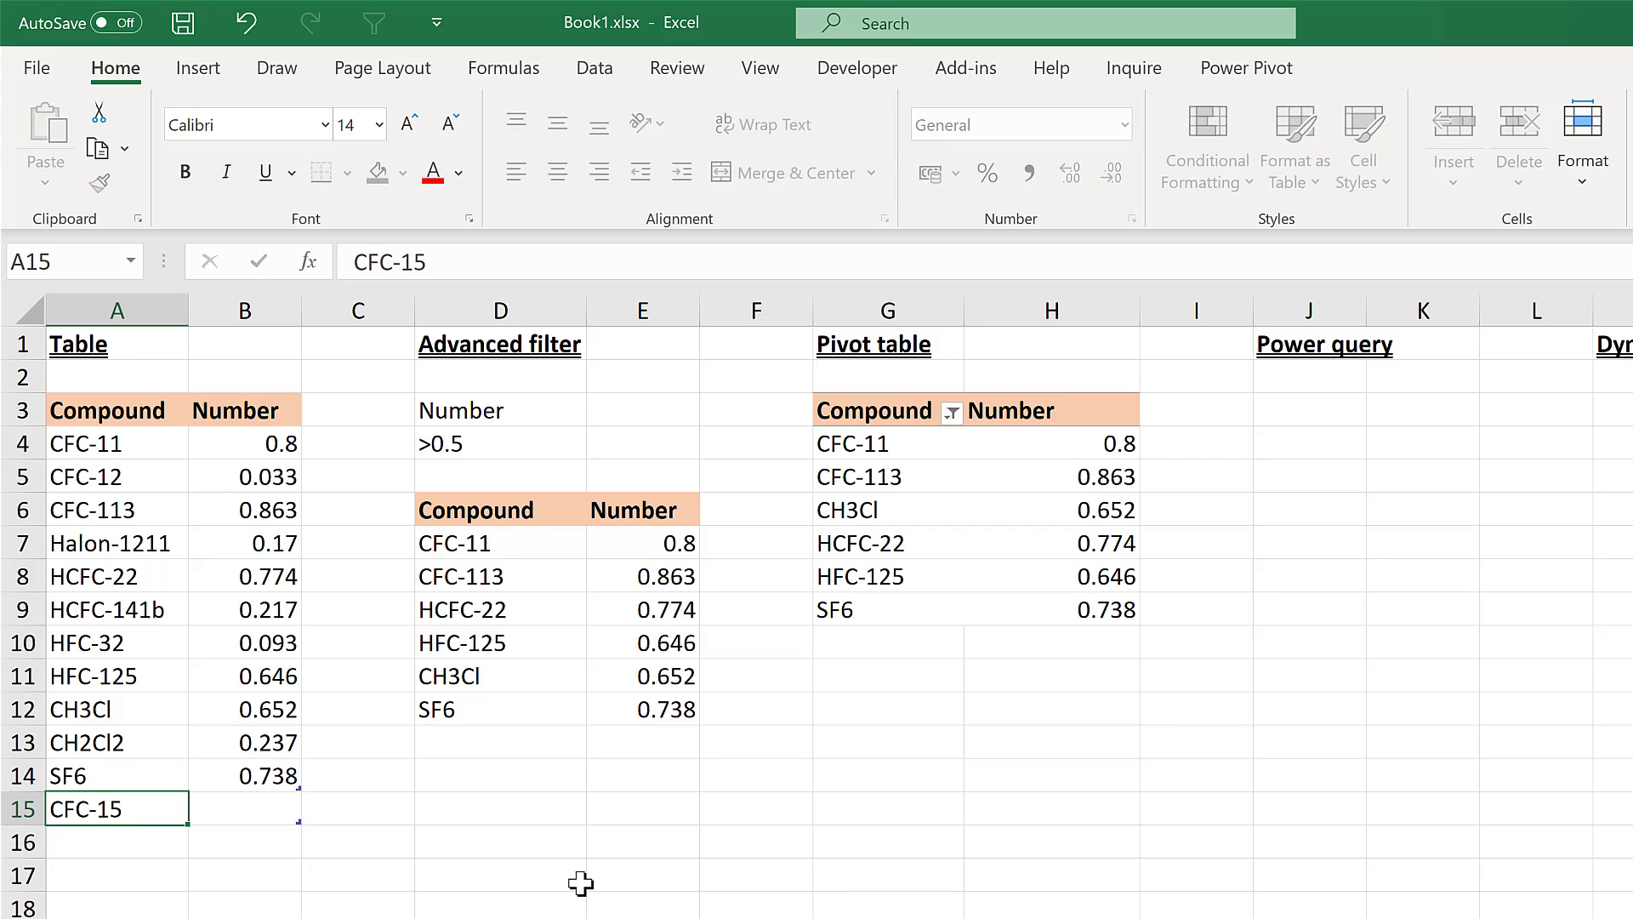
key(Tab)
text(0.8)
key(Return)
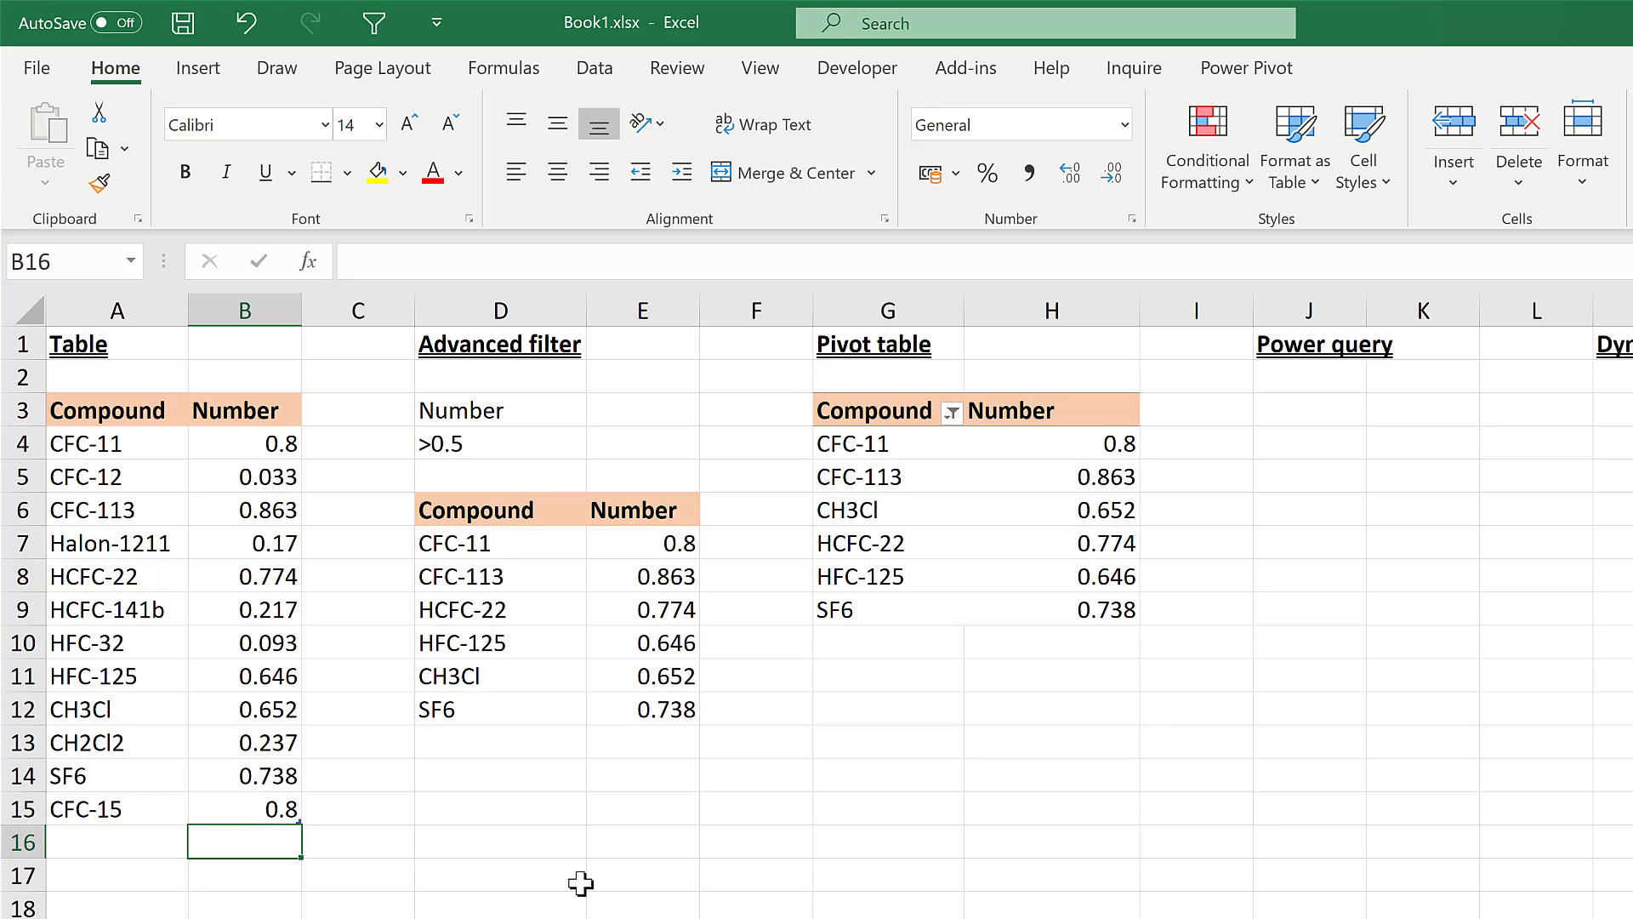
Refresh the PivotTable with Alt+F5 so CFC-15 appears as a seventh compound.
click(920, 451)
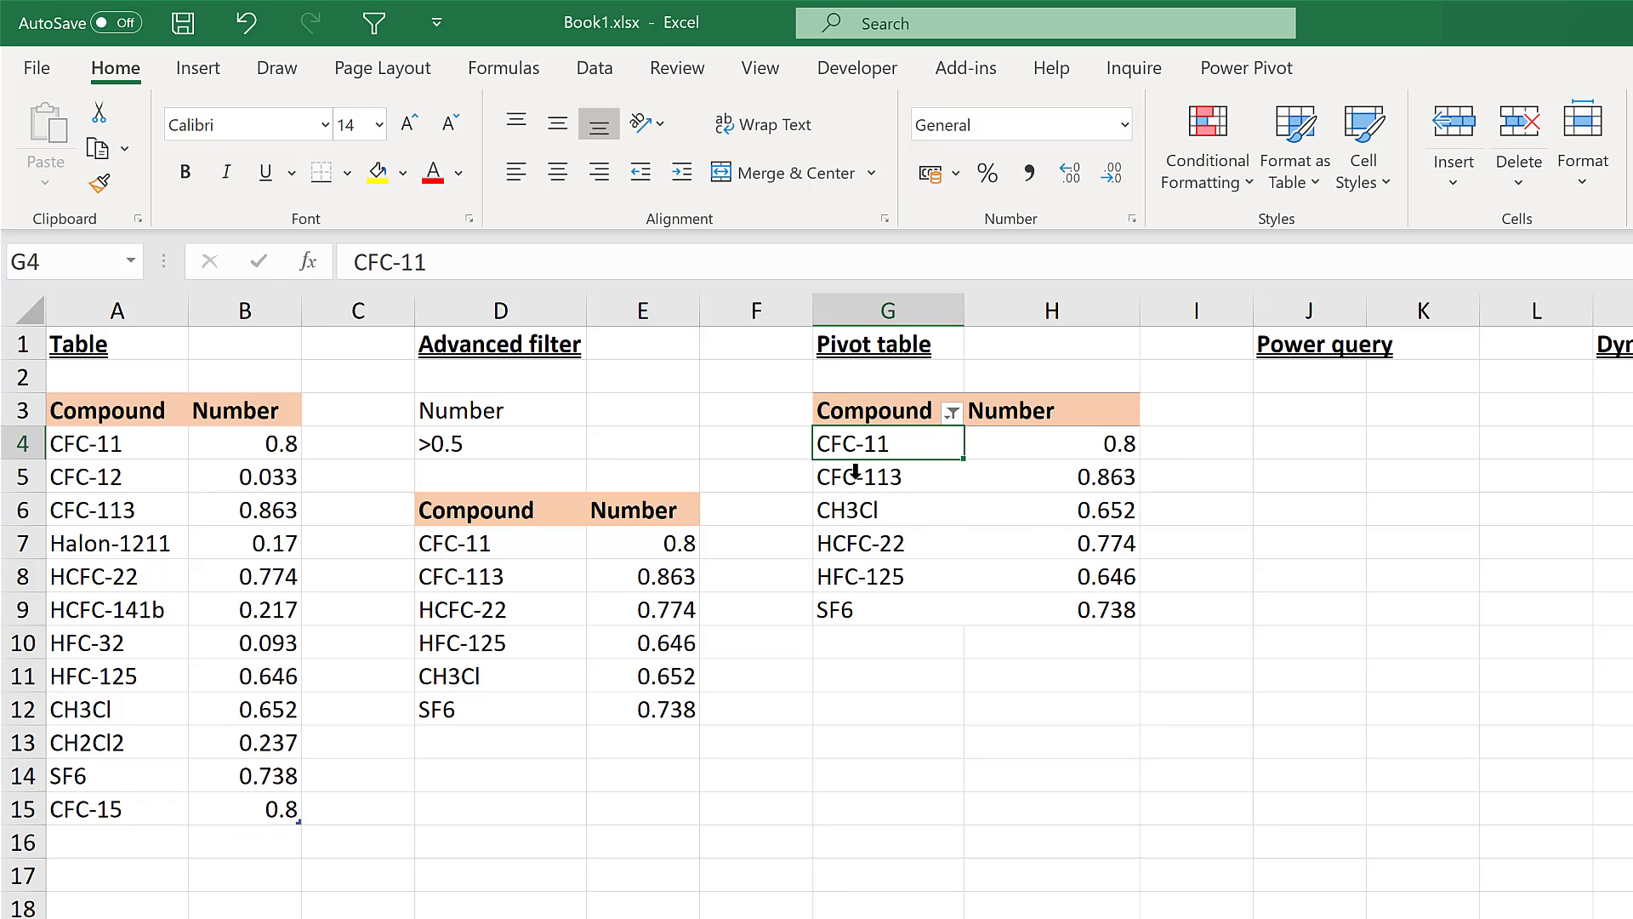
click(902, 478)
right_click(902, 479)
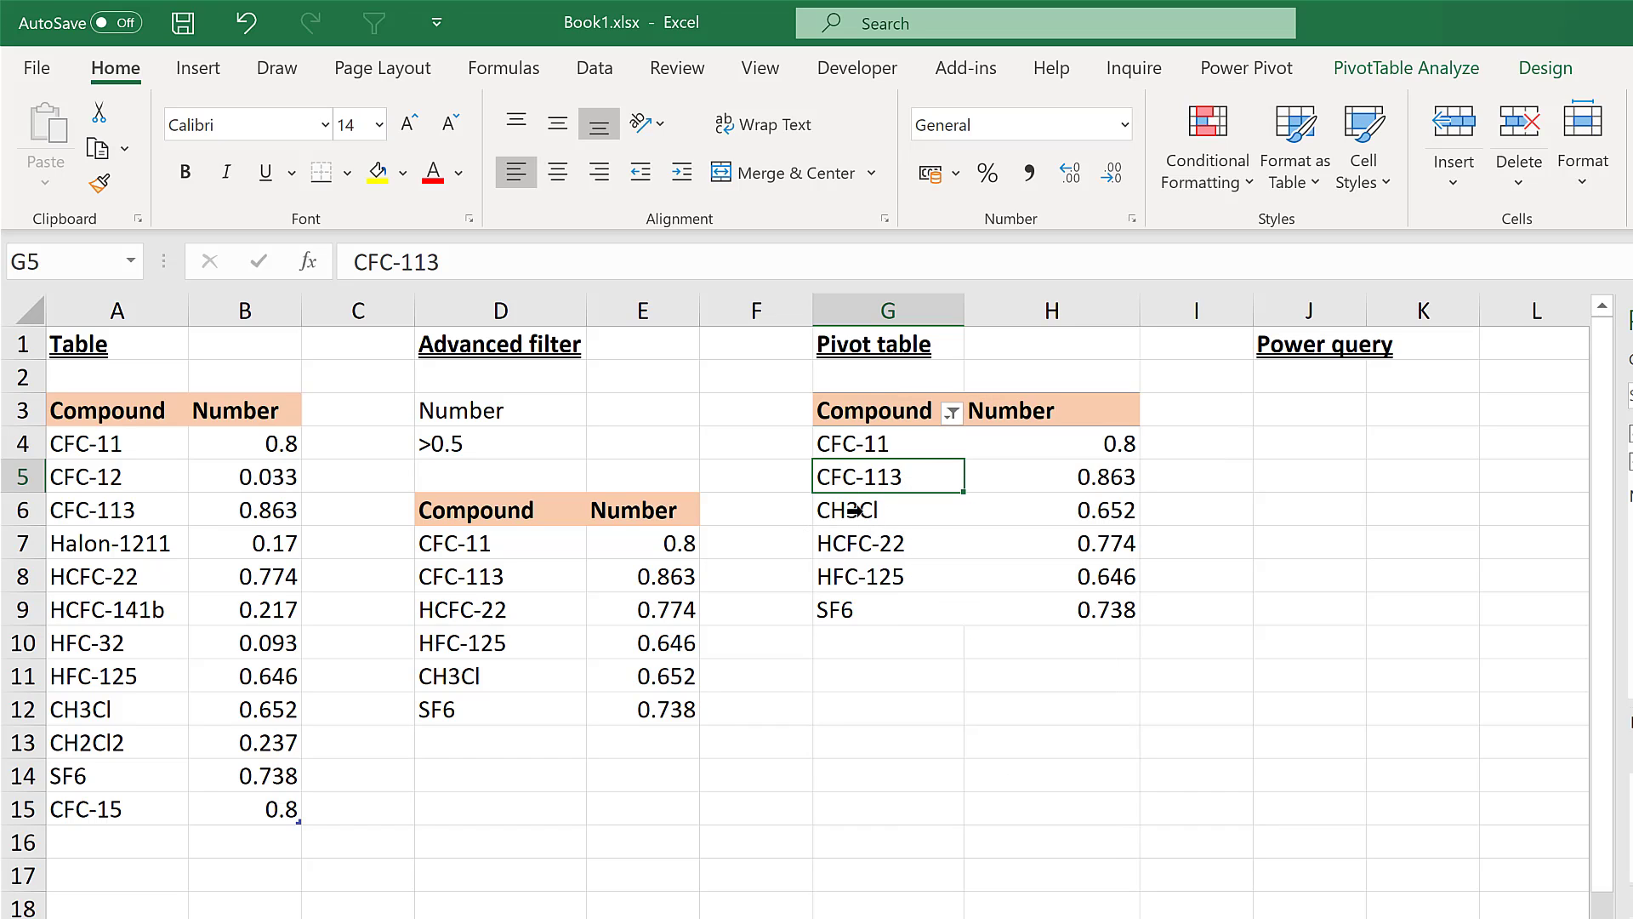
click(996, 568)
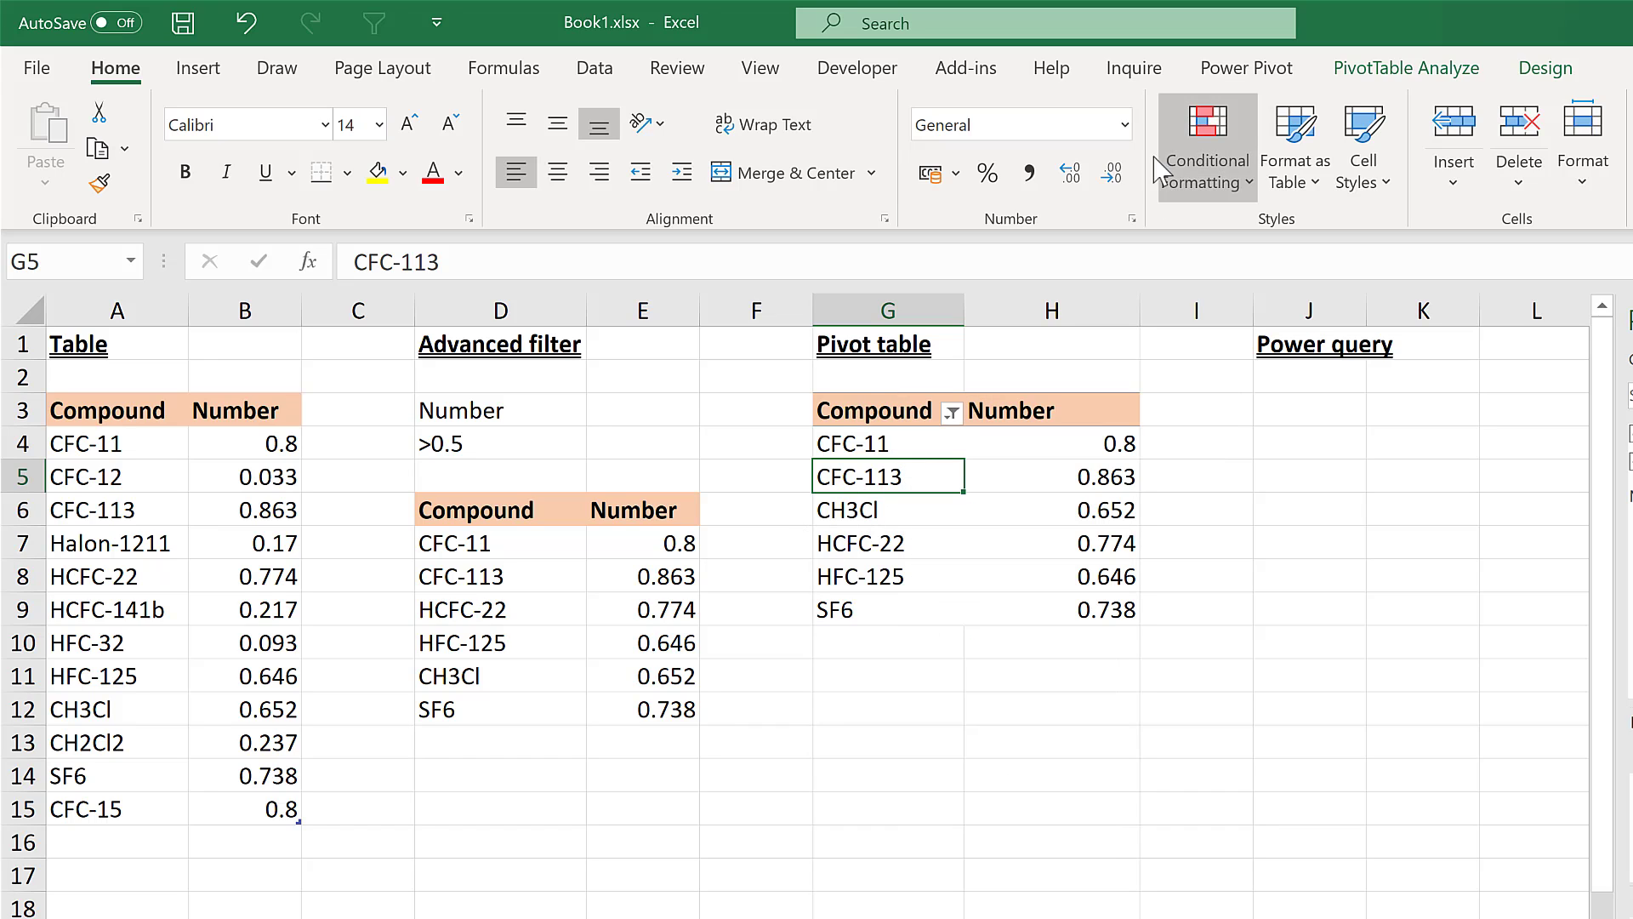
click(1457, 70)
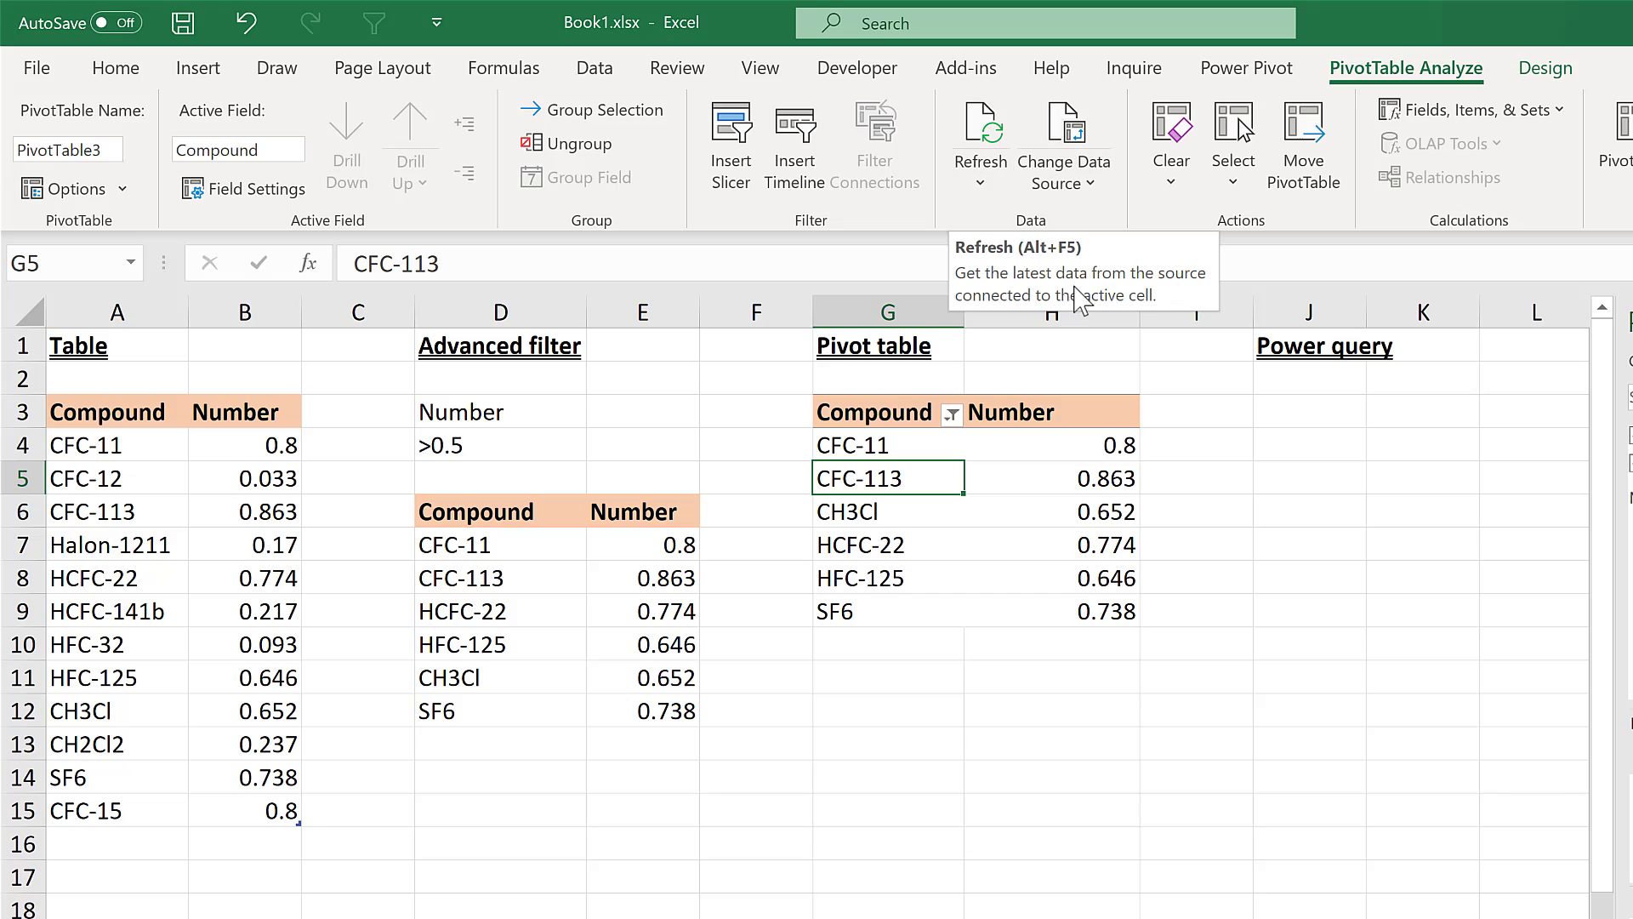
click(995, 503)
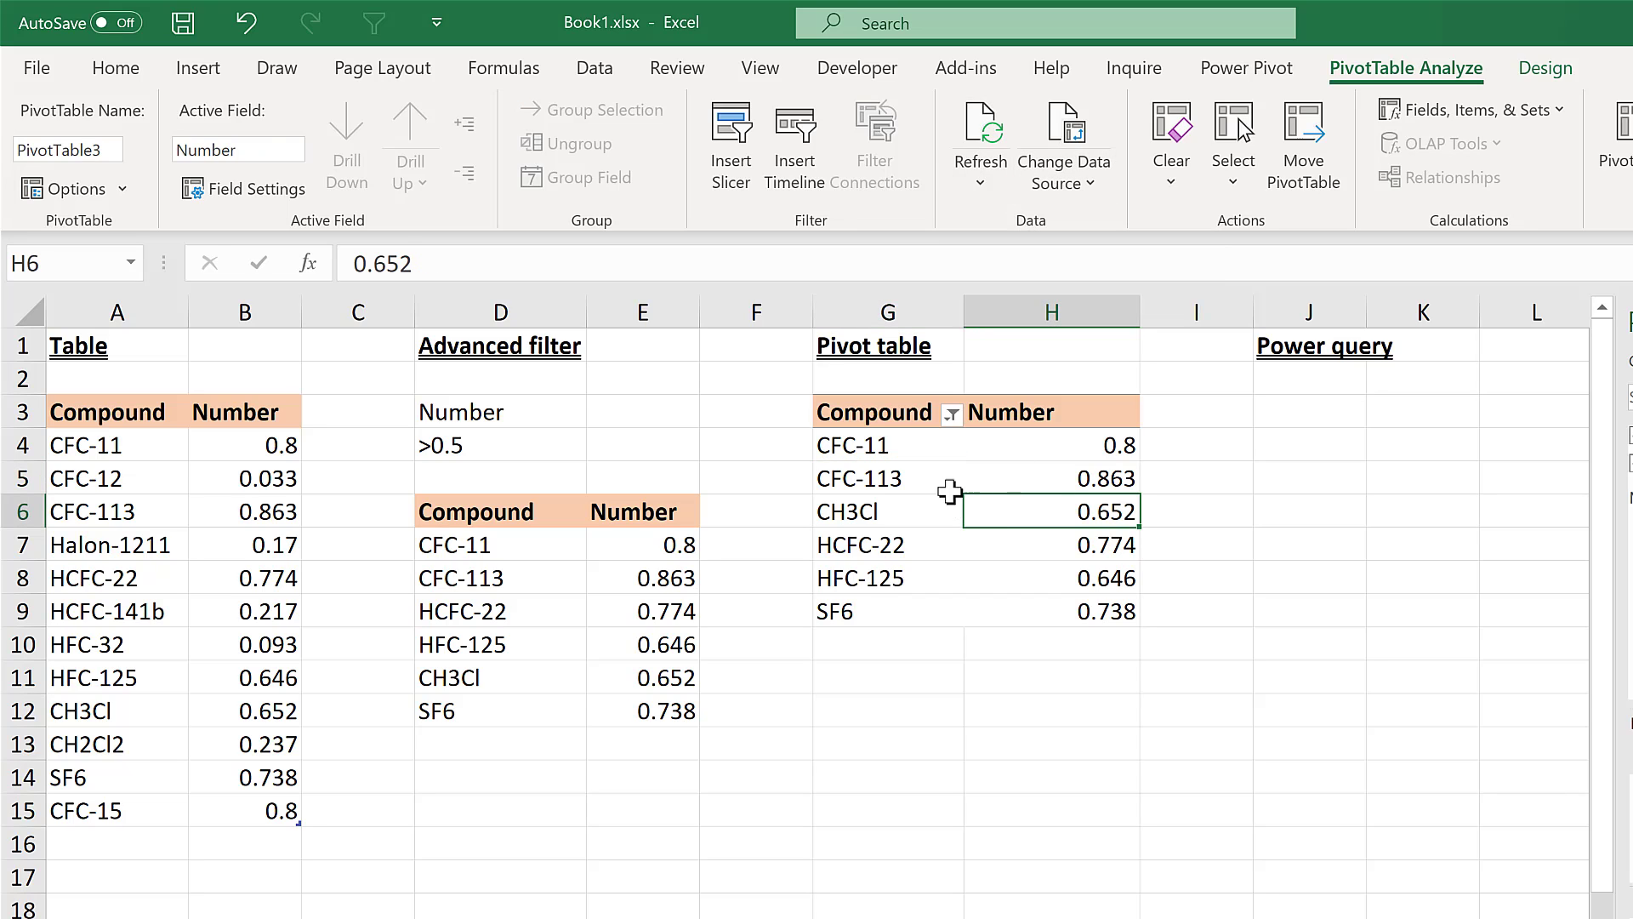
key(alt+F5)
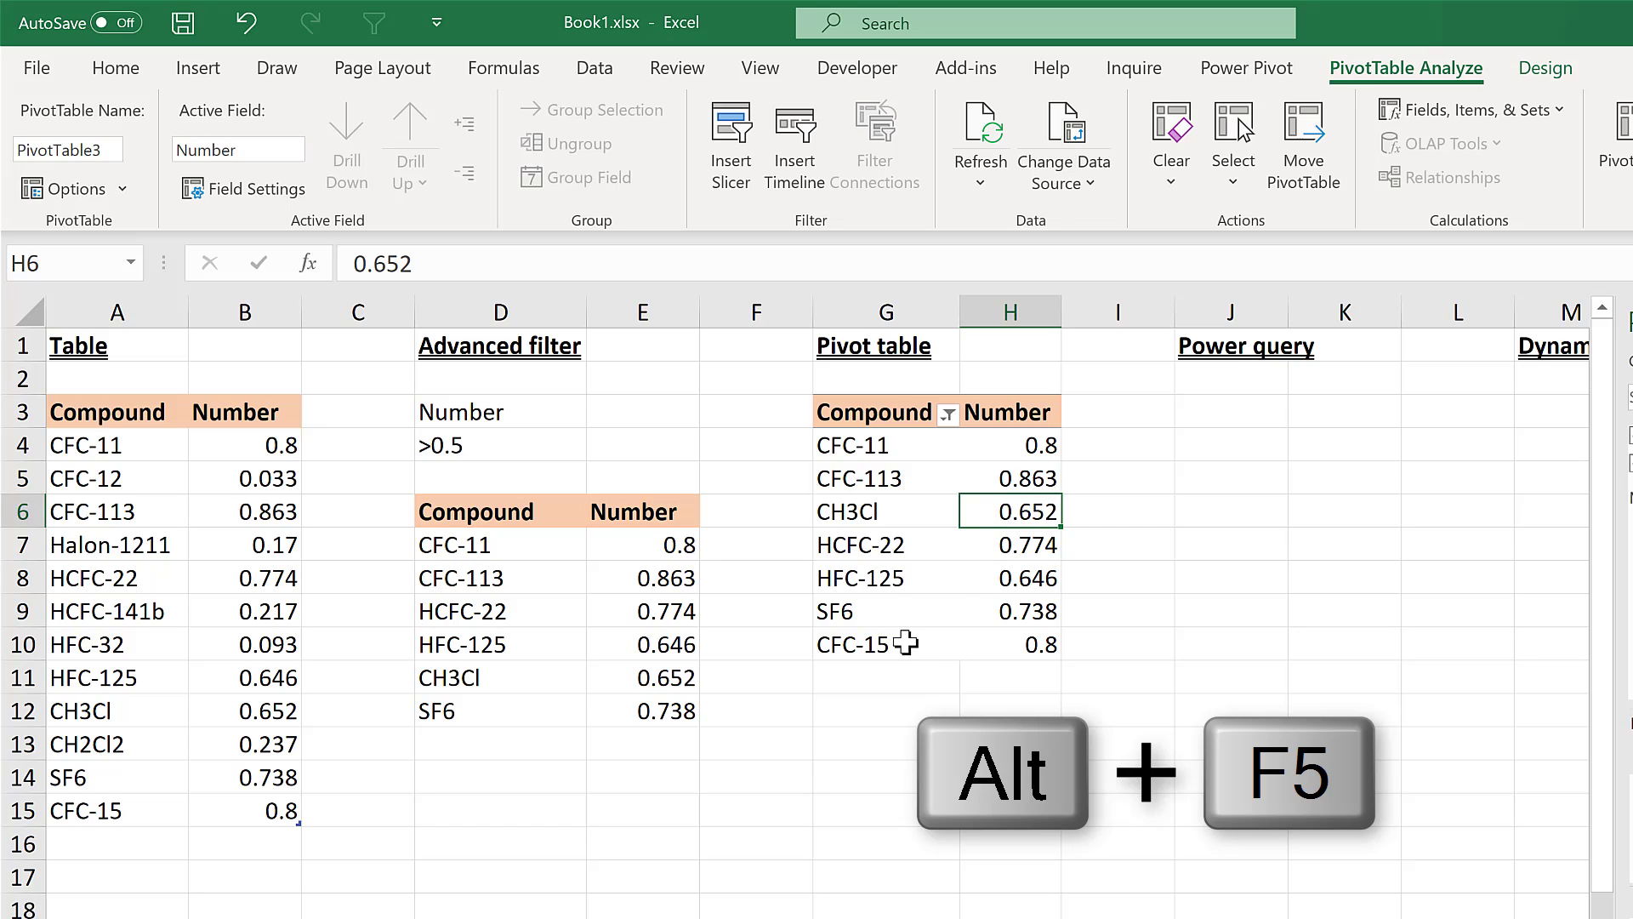
drag(885, 644, 975, 655)
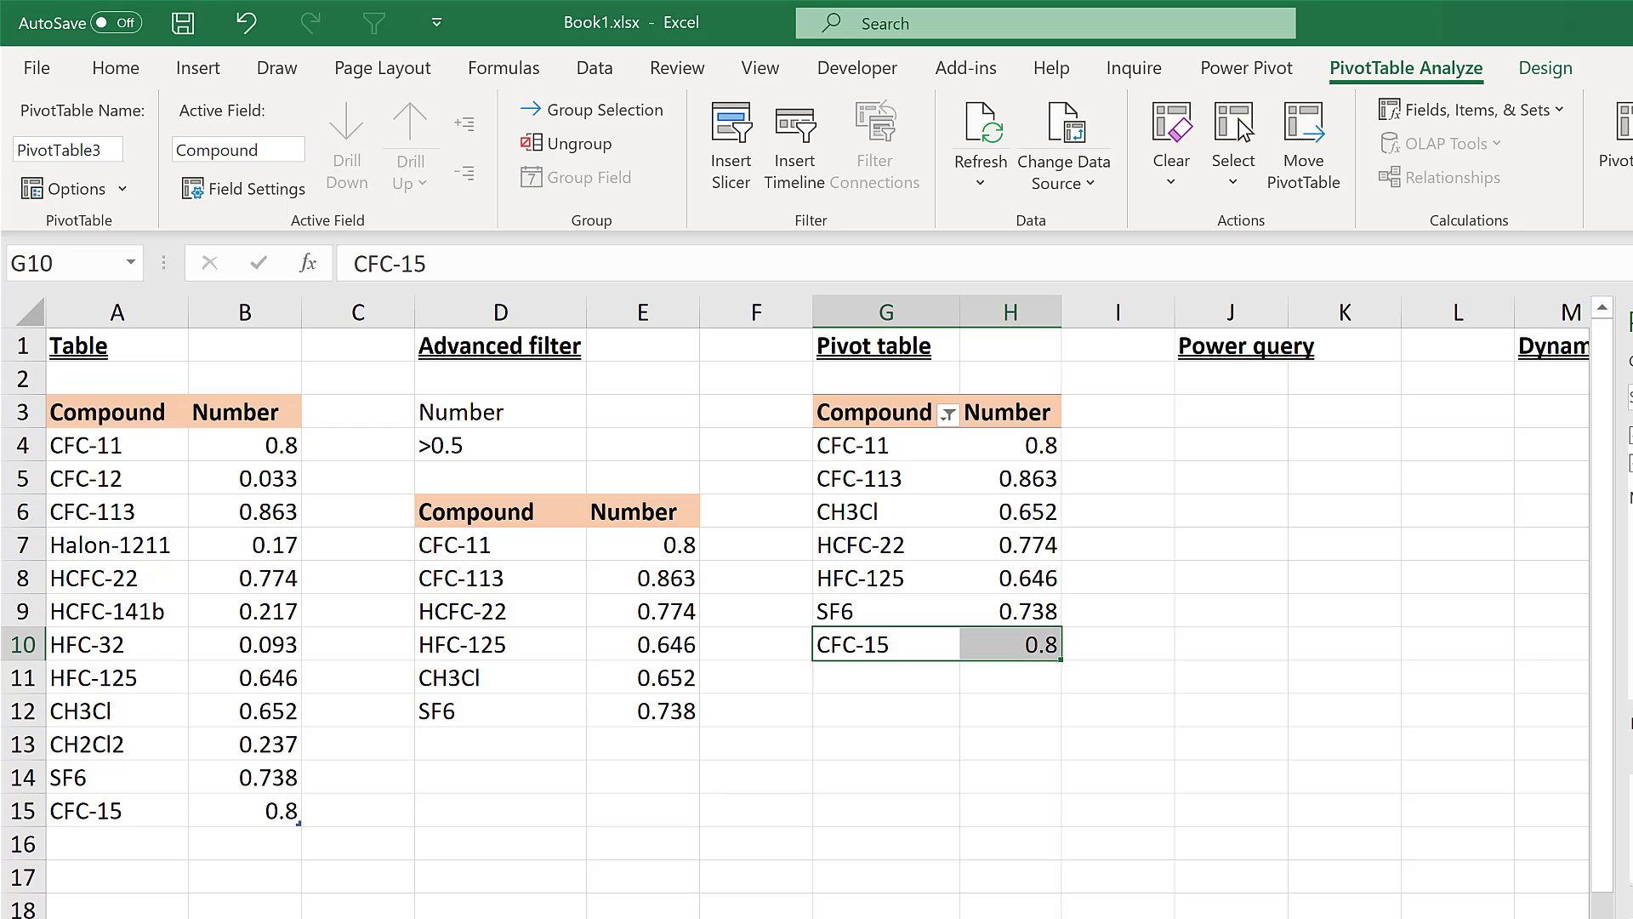
click(1008, 375)
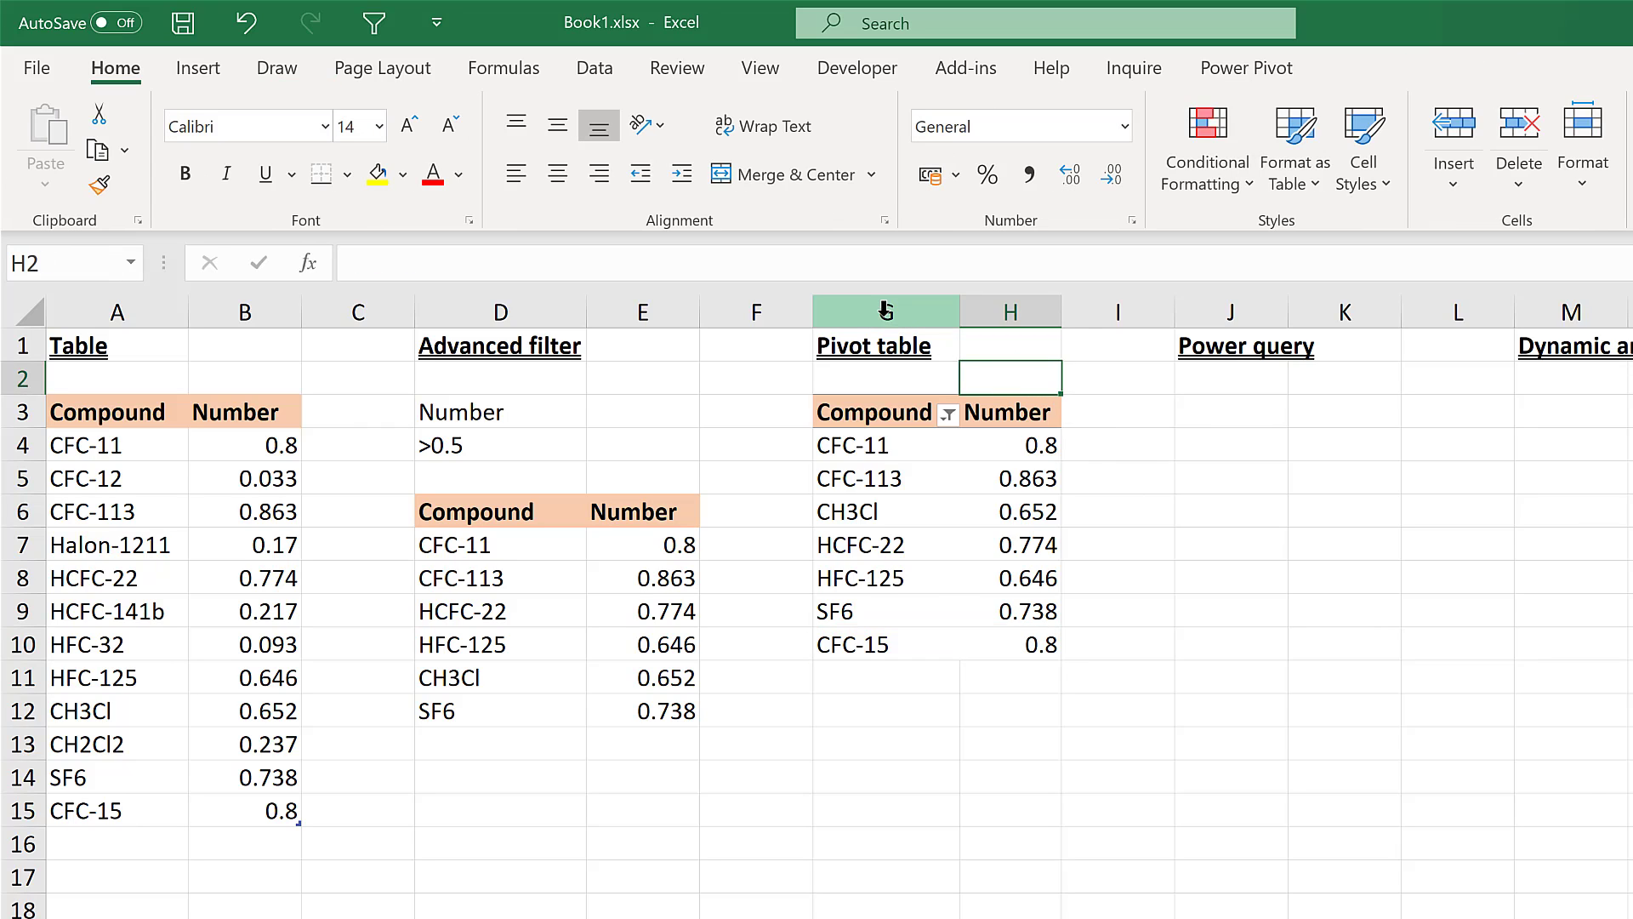
Load Table1 into the Power Query Editor with Data > From Table/Range.
click(903, 412)
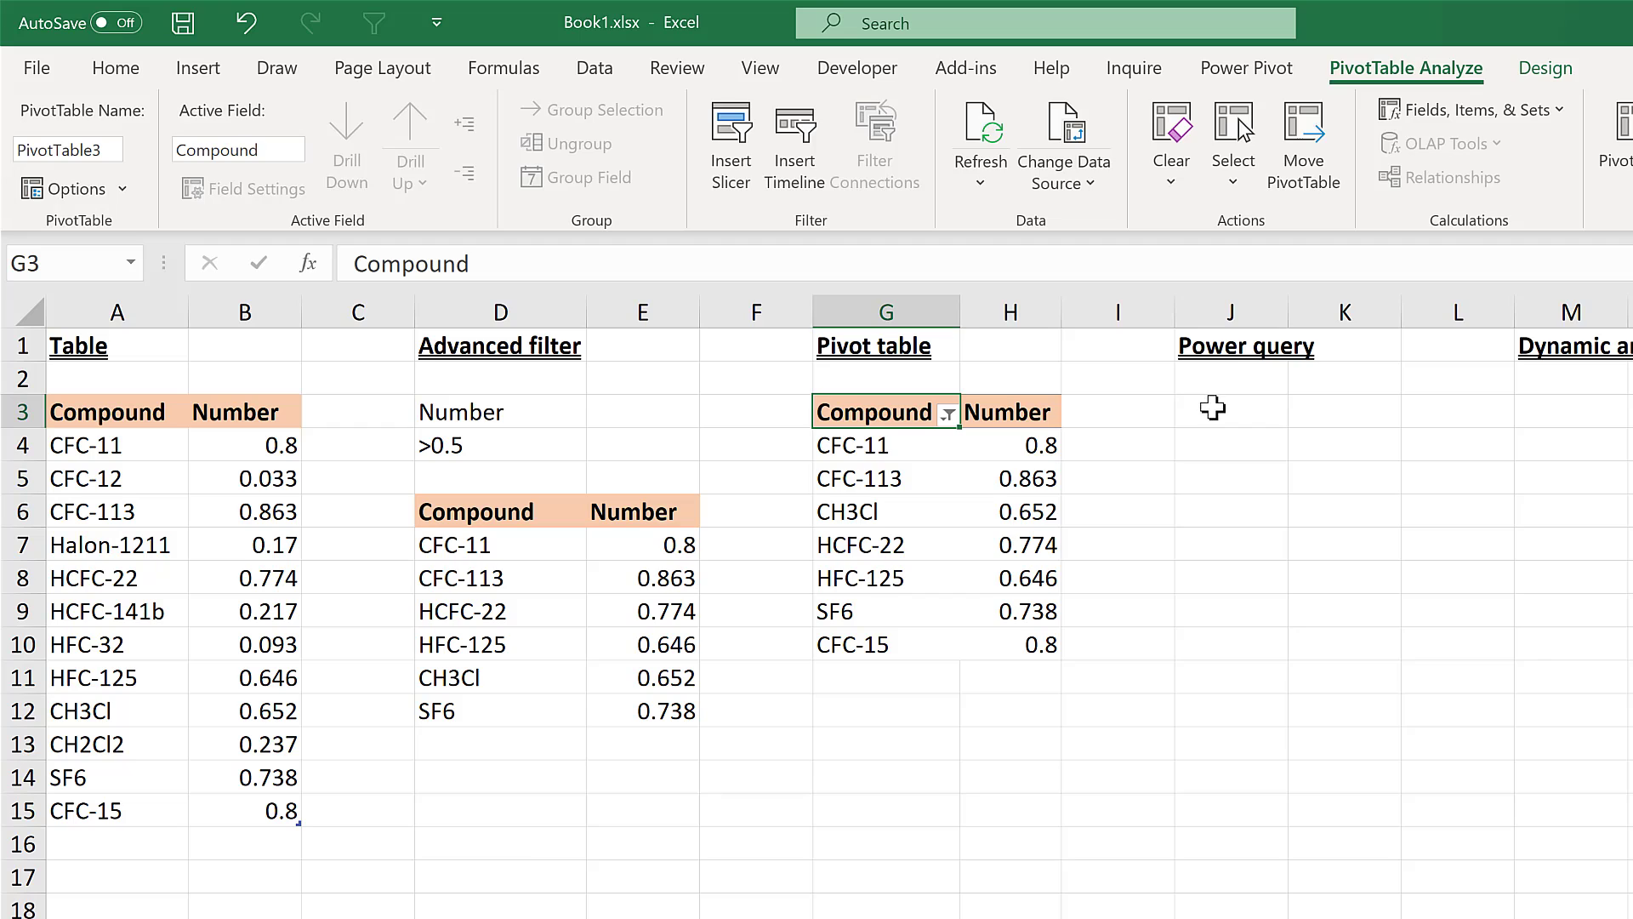
click(1215, 411)
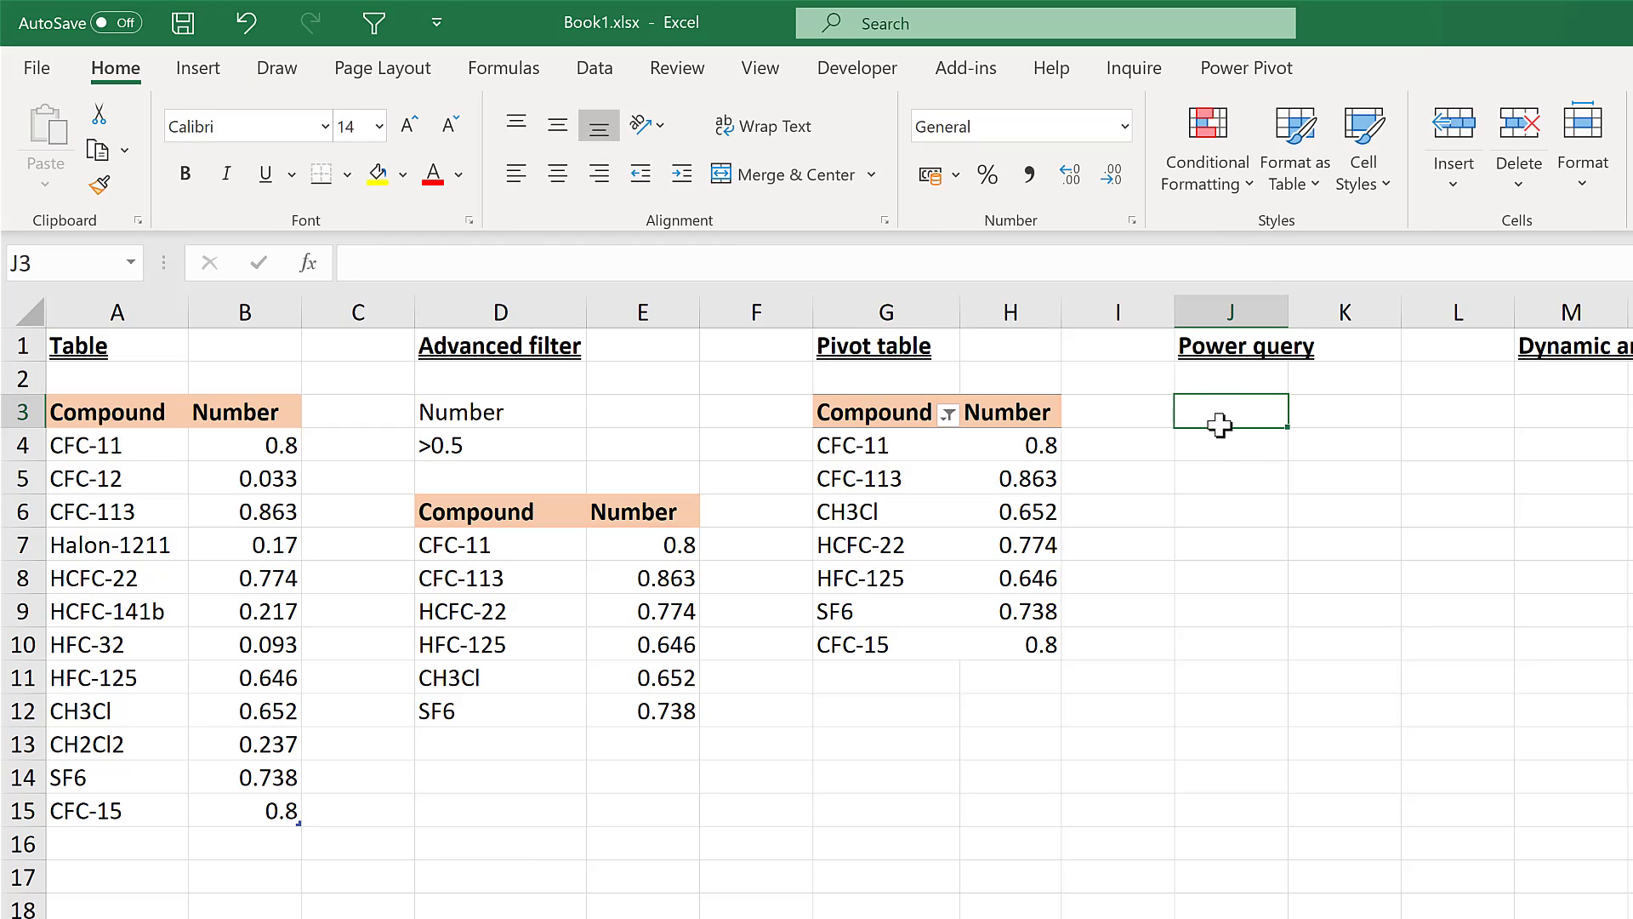
click(134, 542)
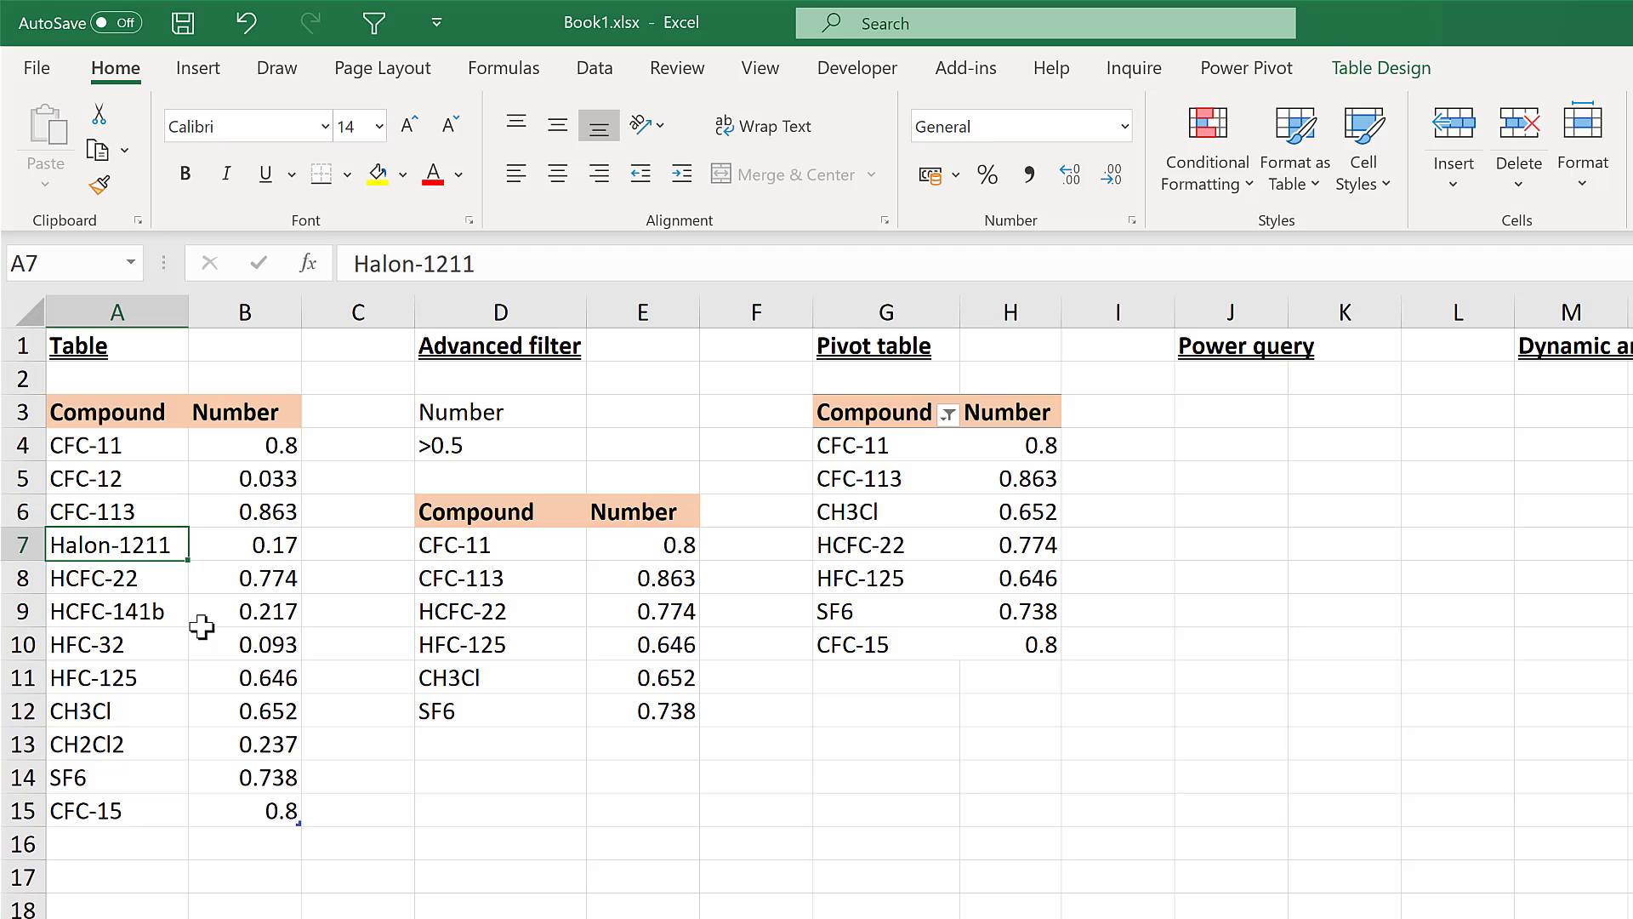
click(601, 61)
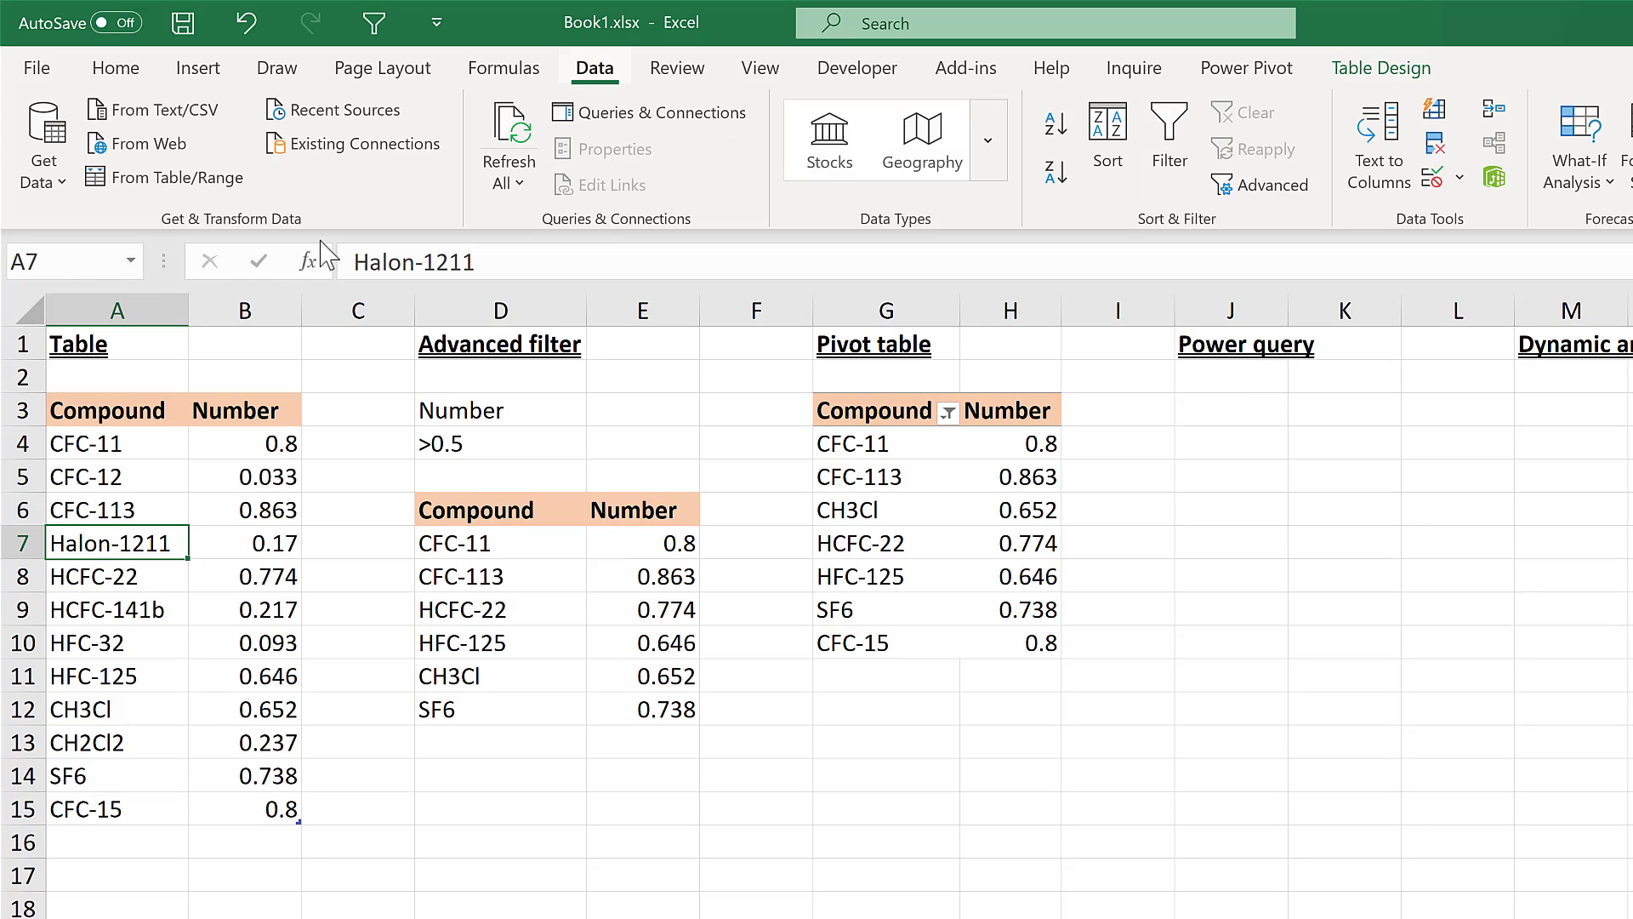
click(209, 178)
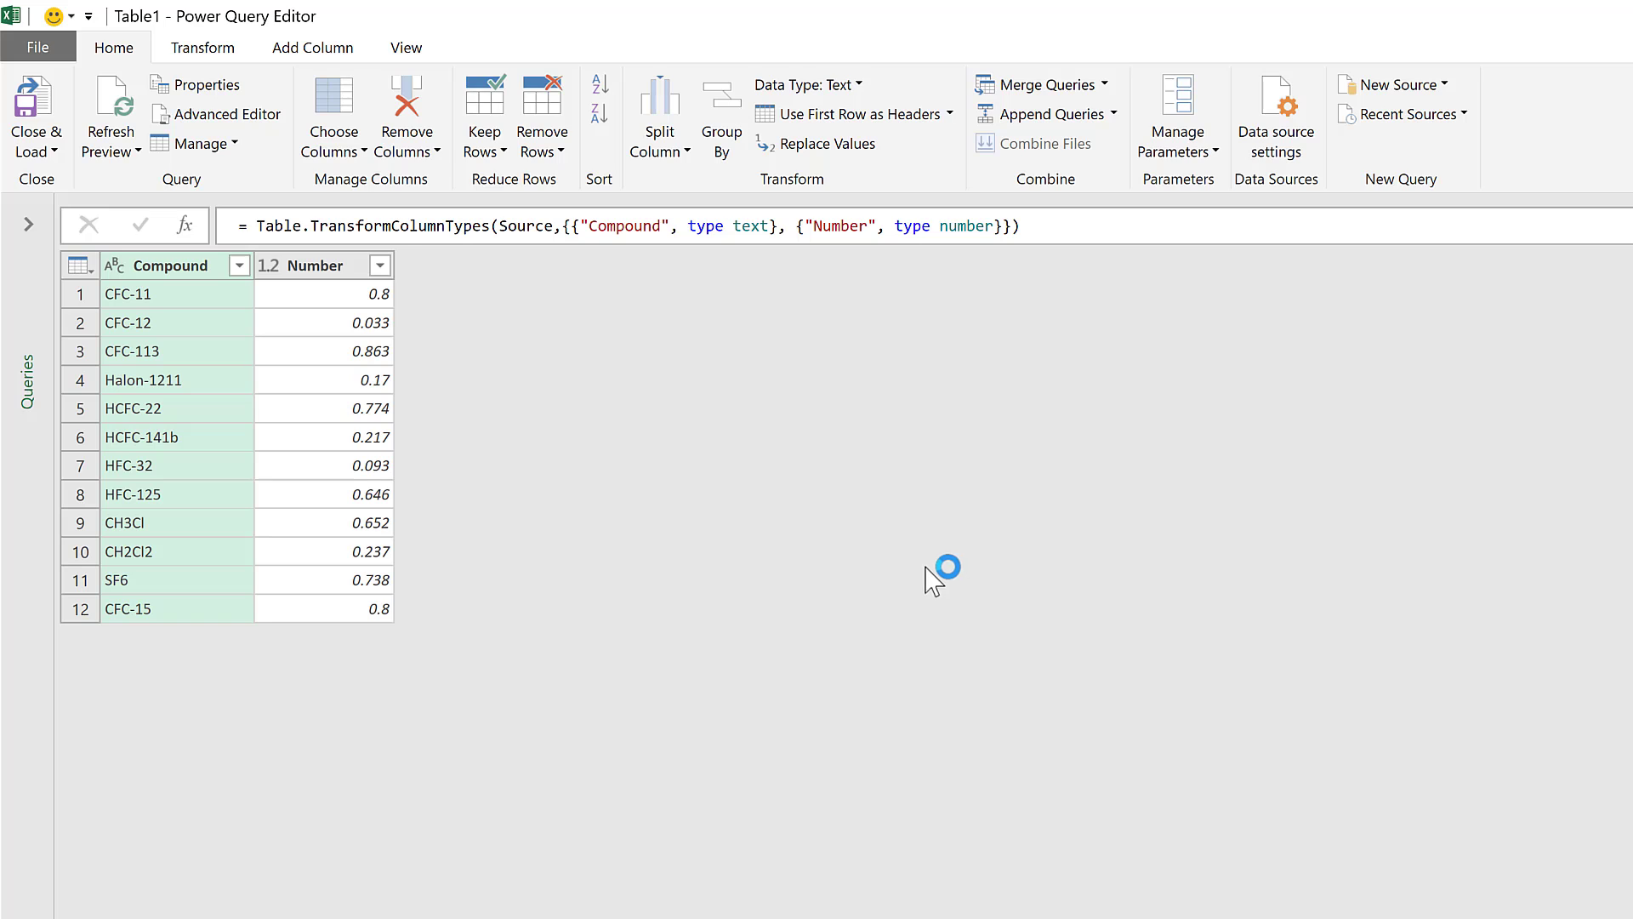
Filter the Number column to values greater than 0.5, leaving seven compounds.
click(380, 266)
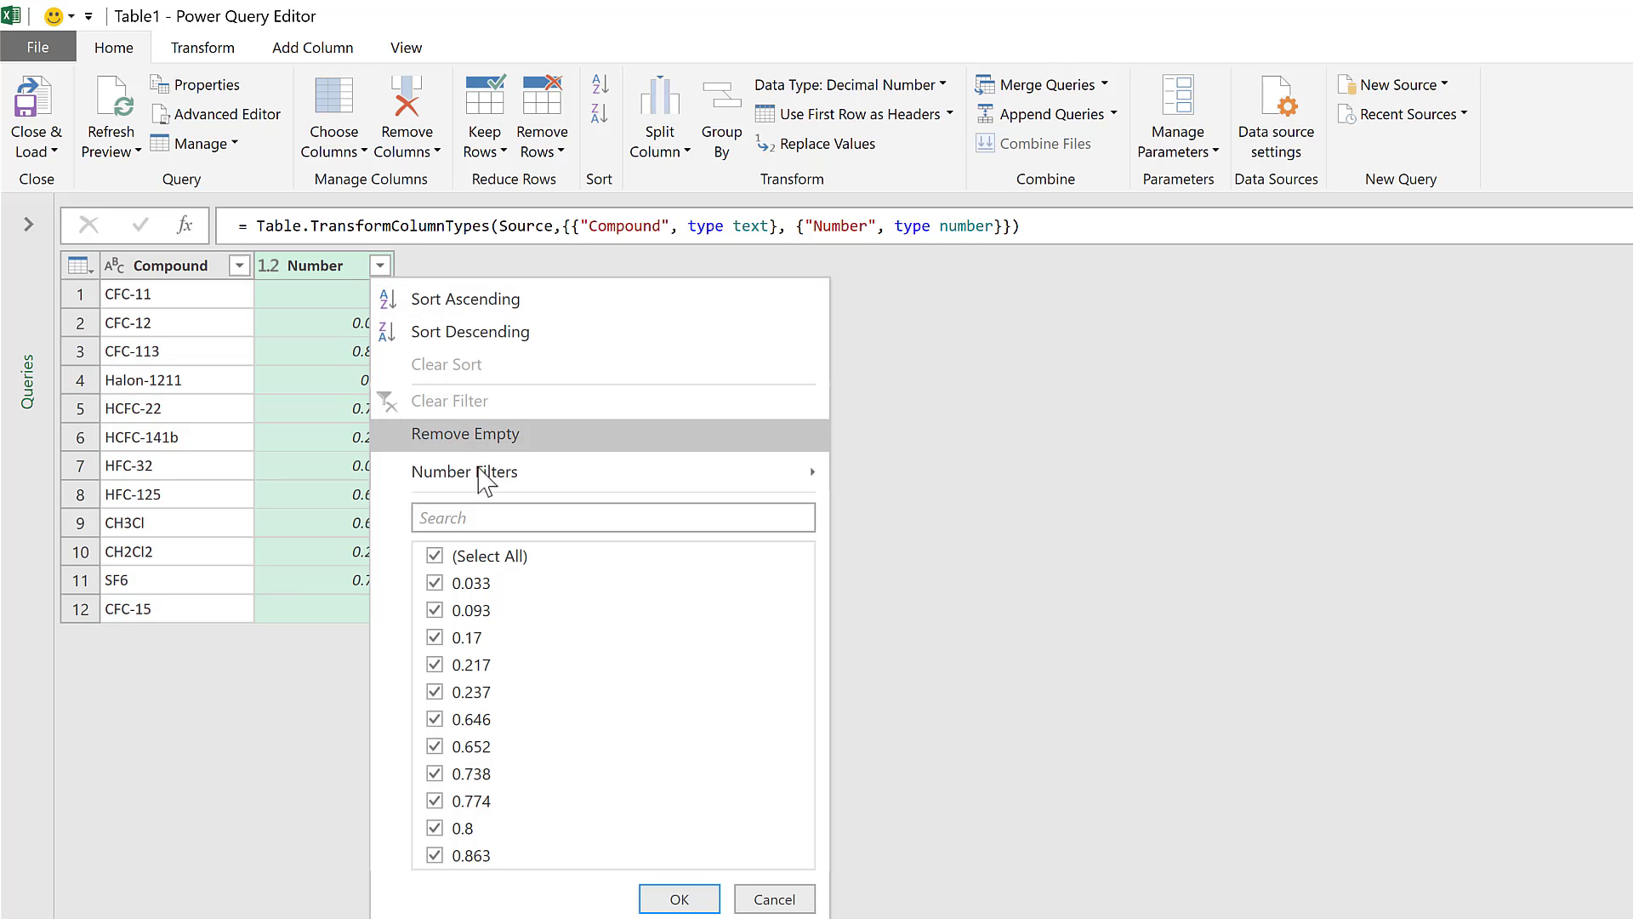
mouse_move(641, 473)
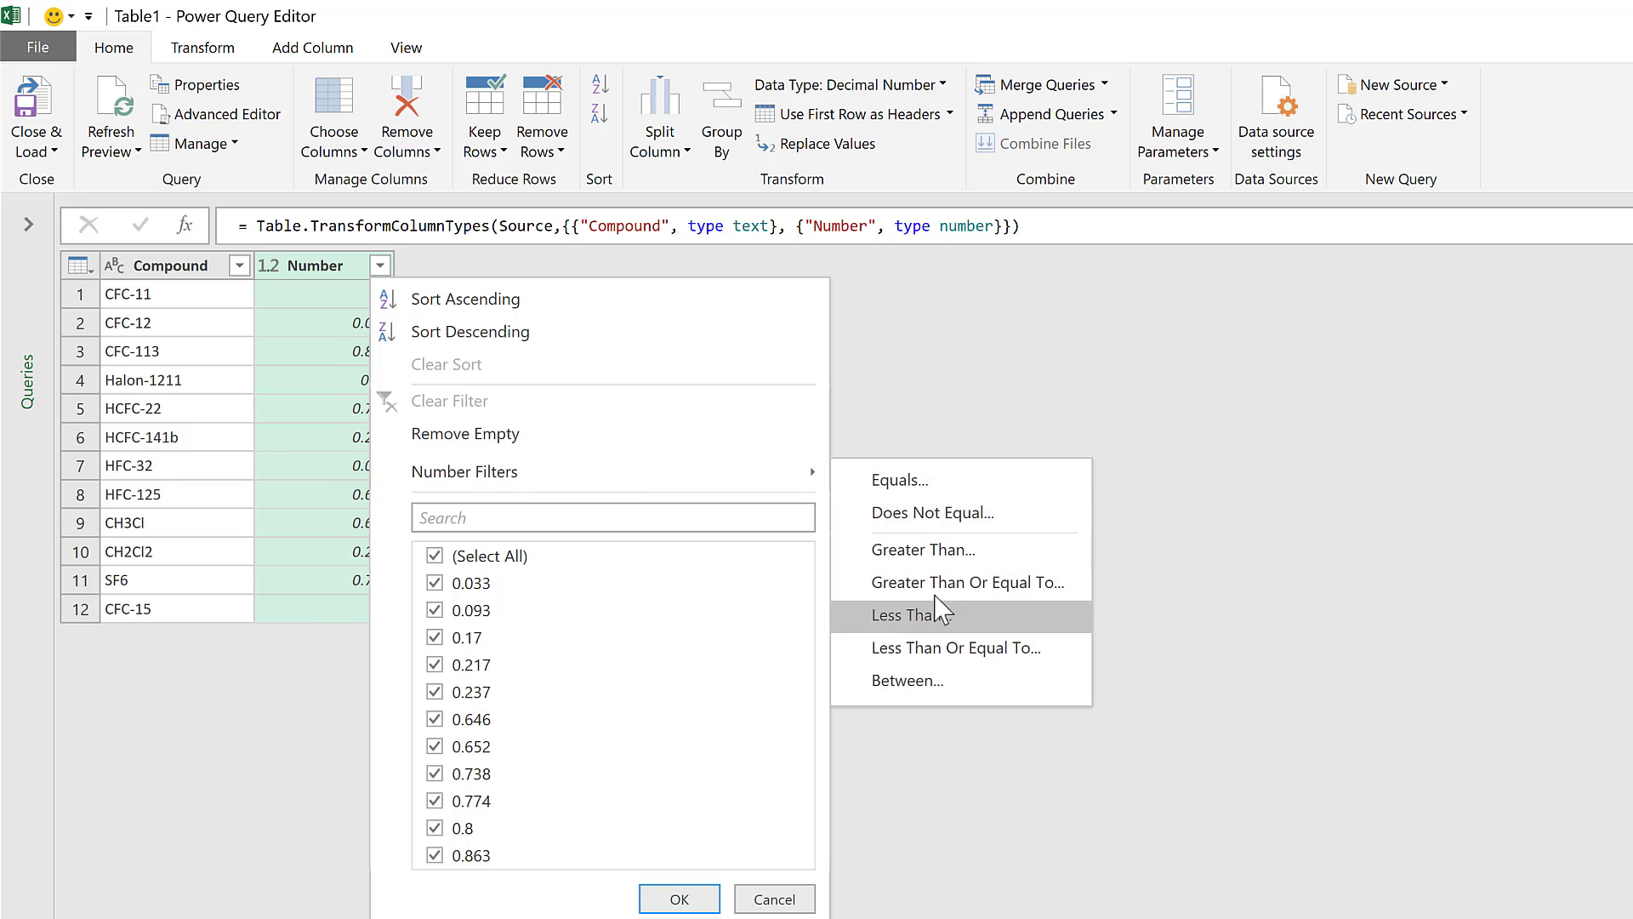
click(936, 551)
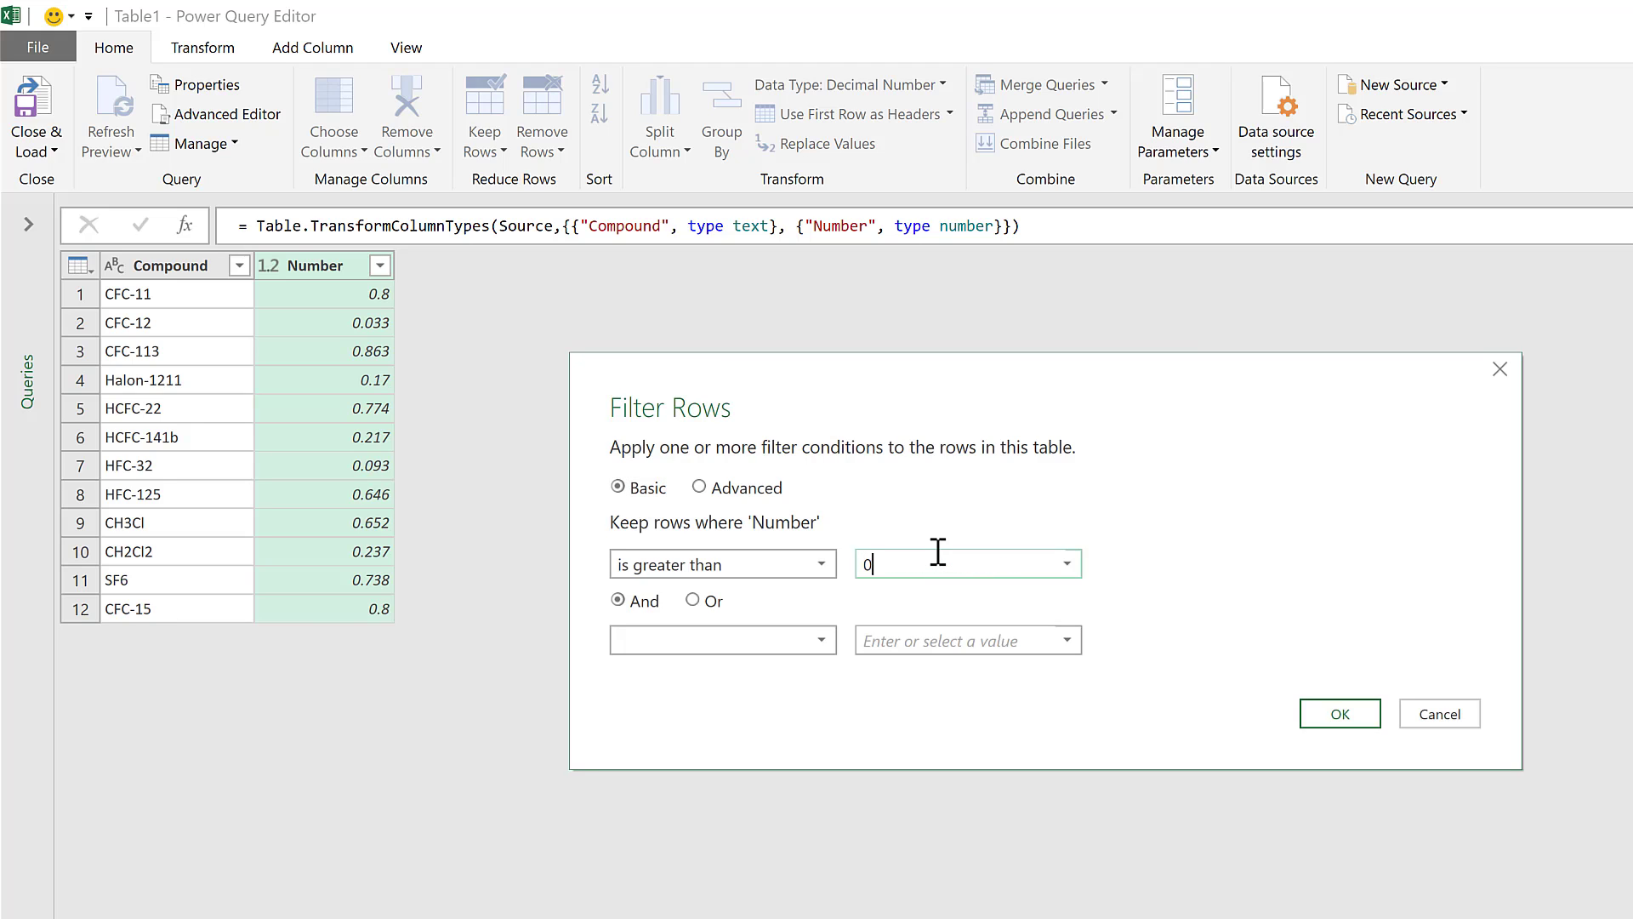
click(1340, 713)
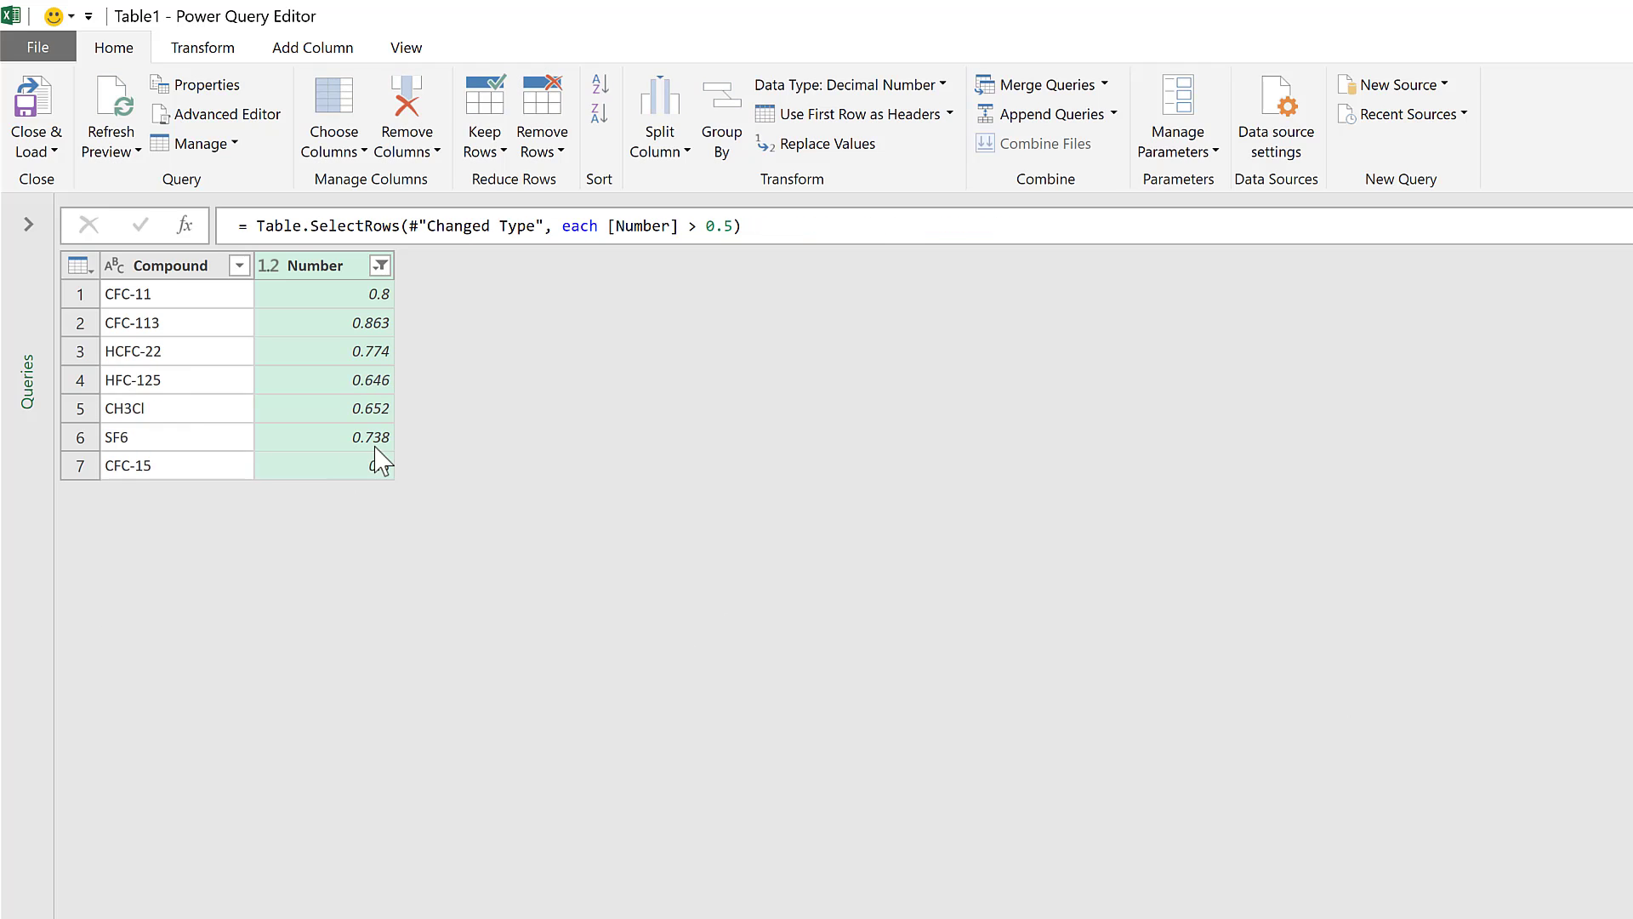
click(46, 161)
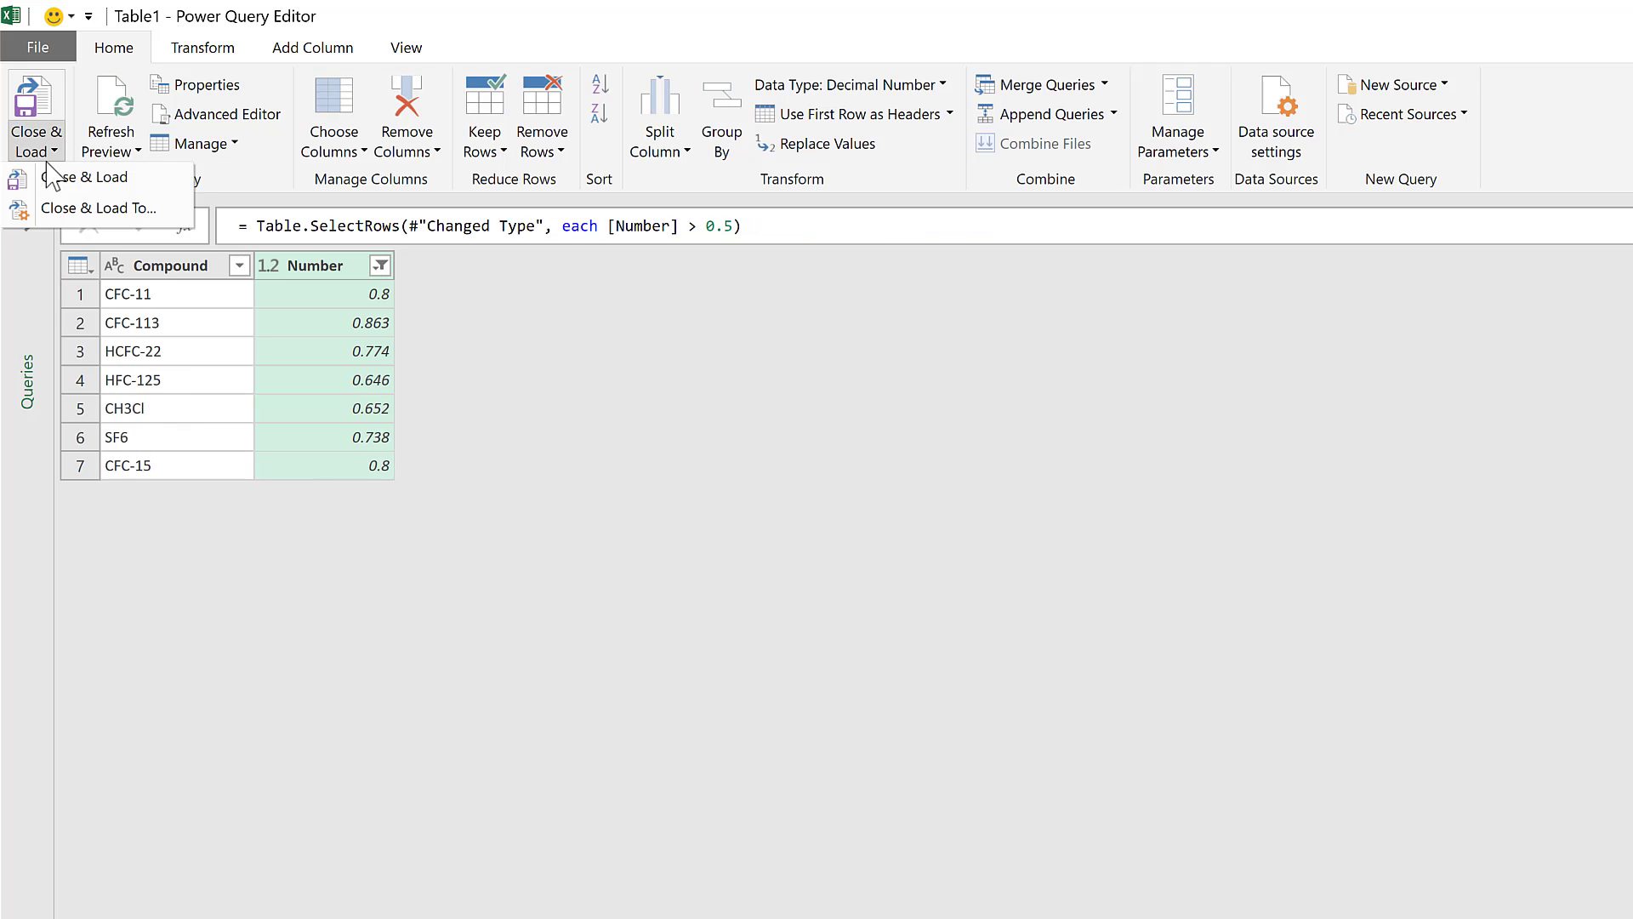
Close & Load To the existing worksheet at cell J3.
click(100, 213)
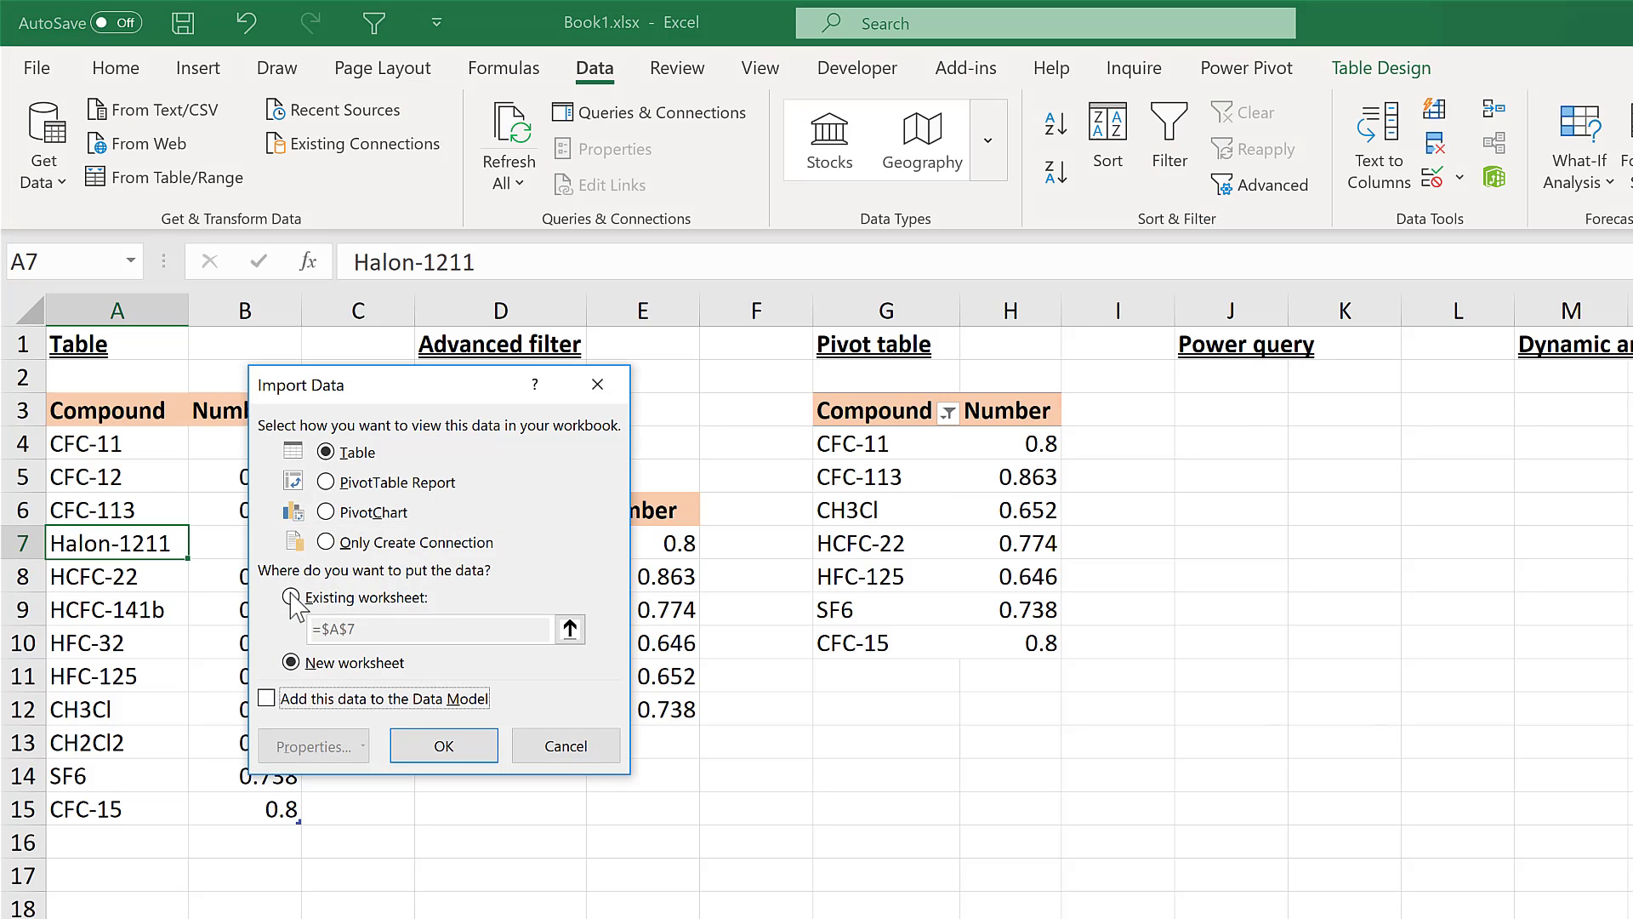
click(291, 597)
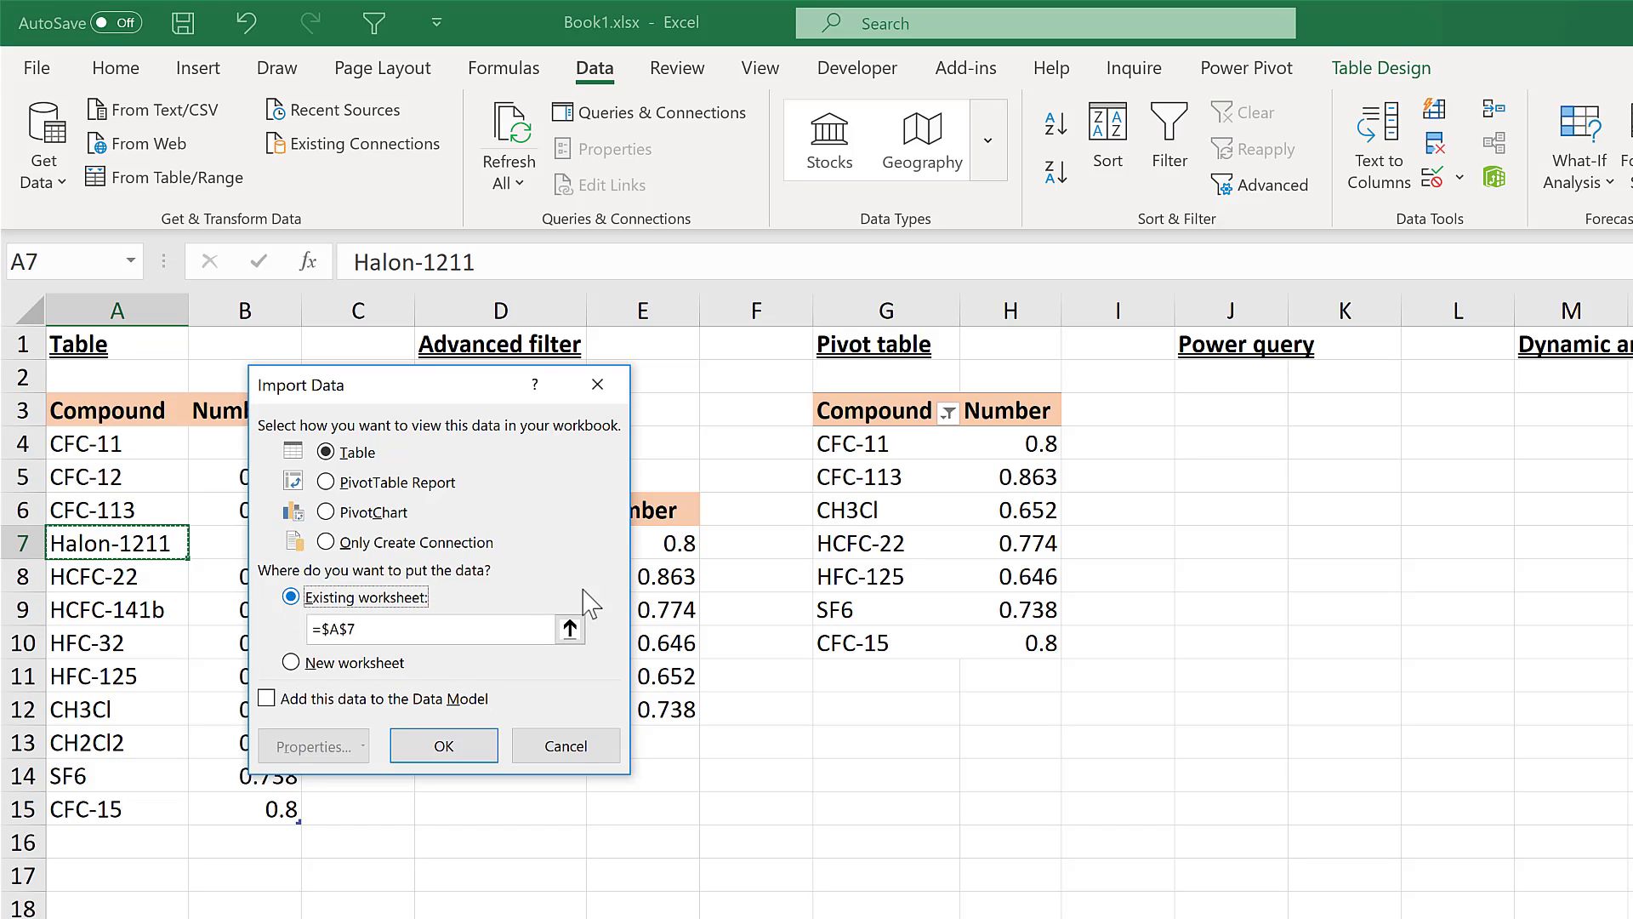
click(570, 629)
click(1230, 413)
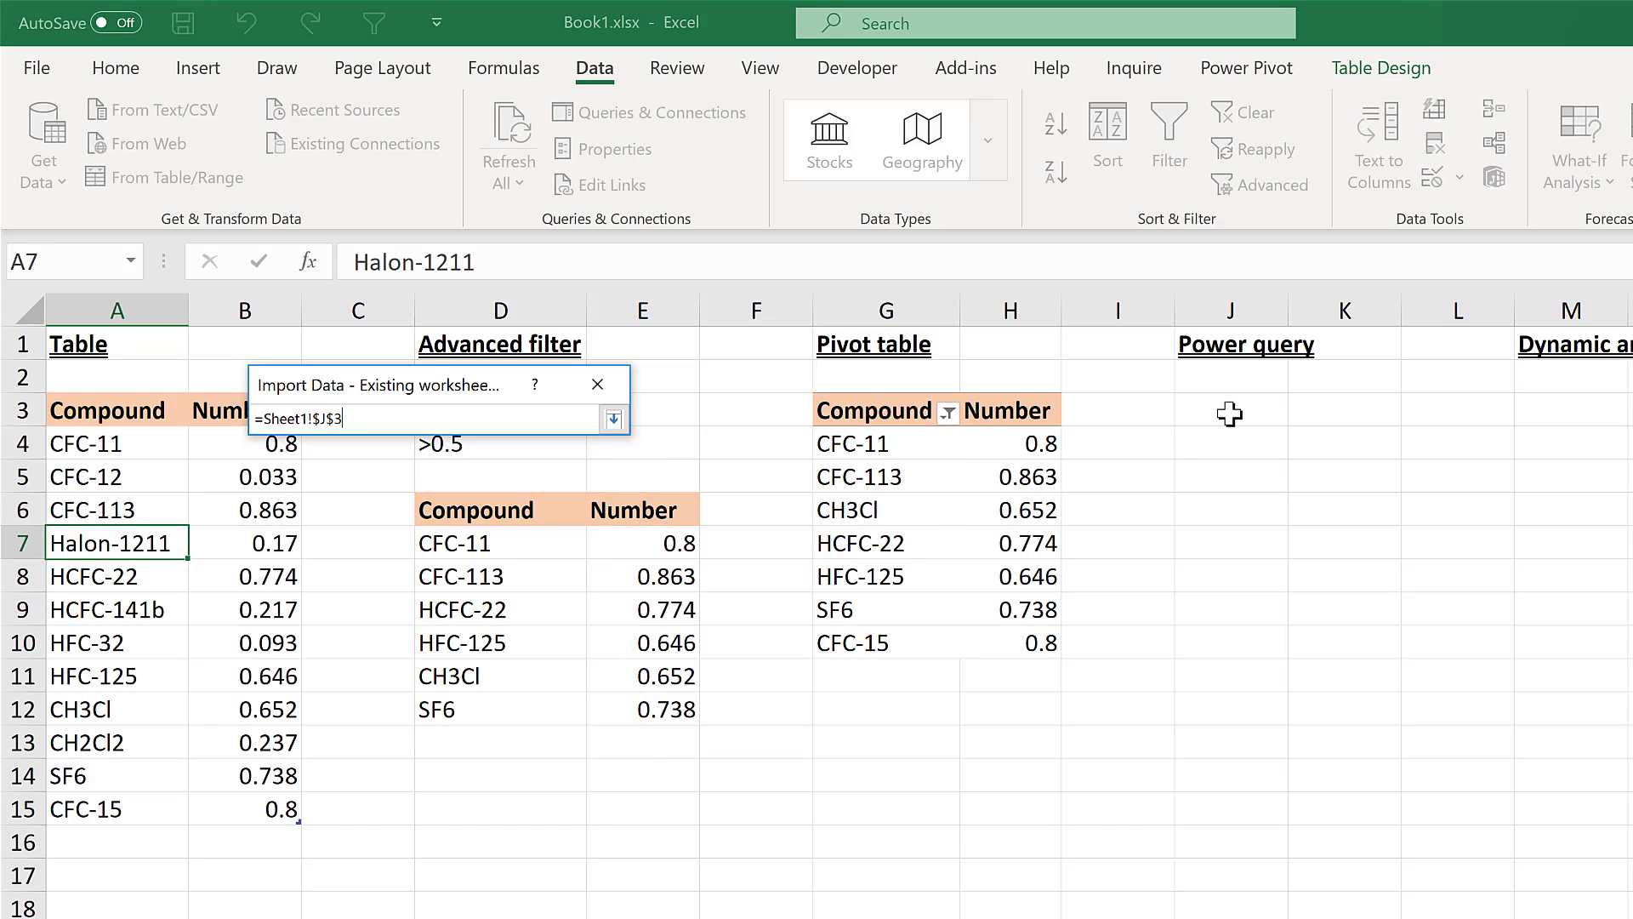
key(Return)
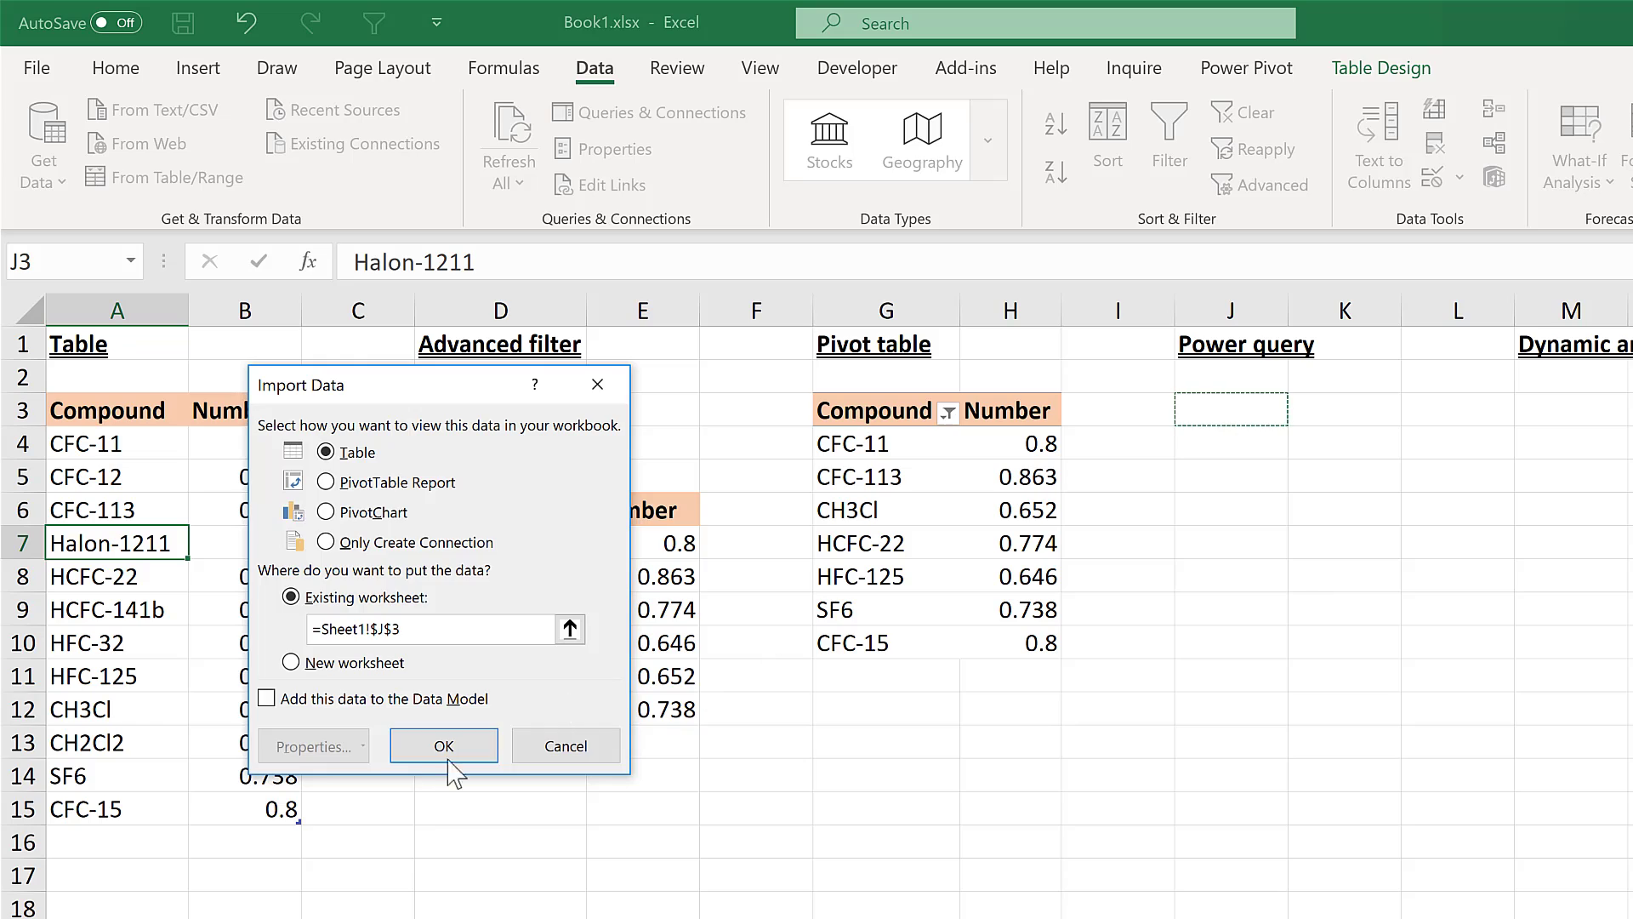
click(435, 760)
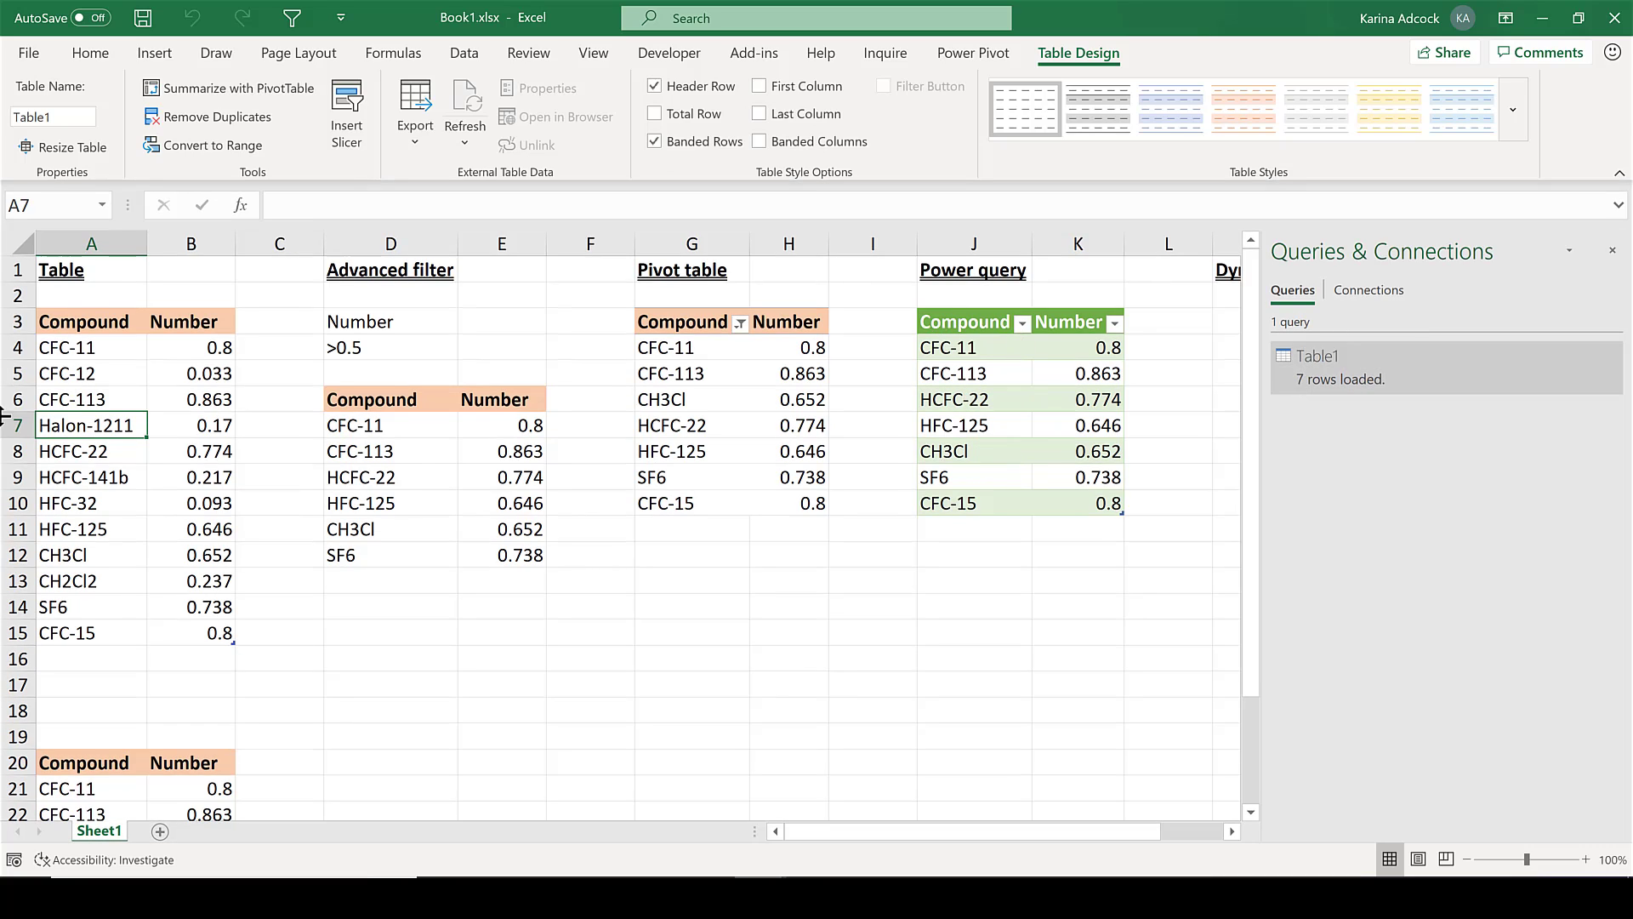
Close the Queries & Connections pane and clear the query table's style.
click(1613, 257)
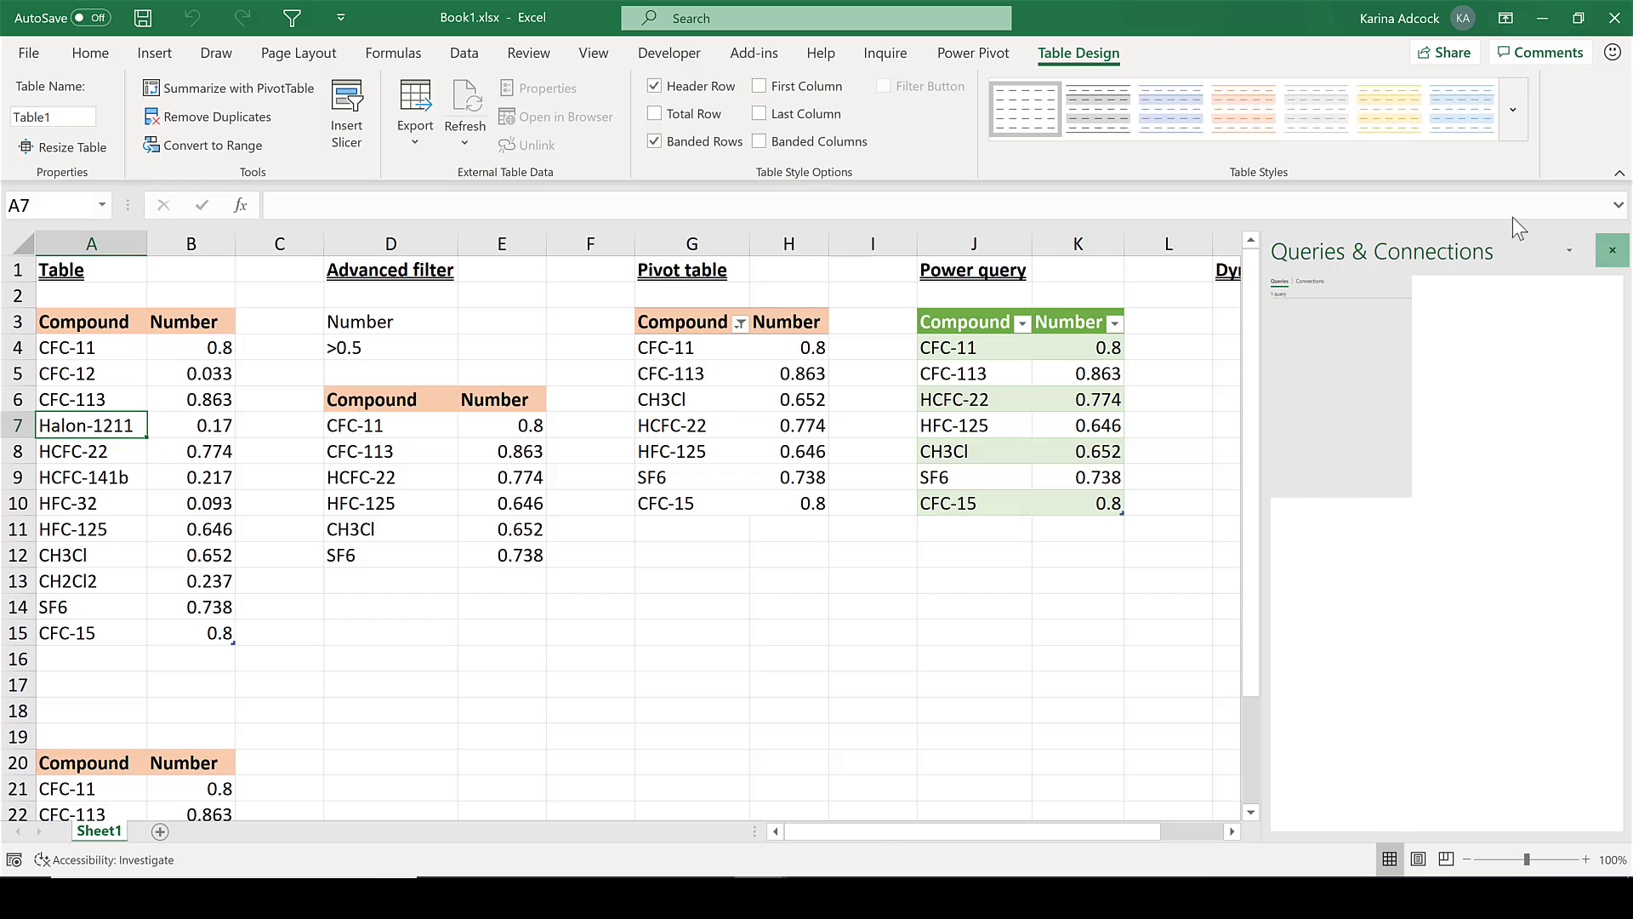
click(974, 345)
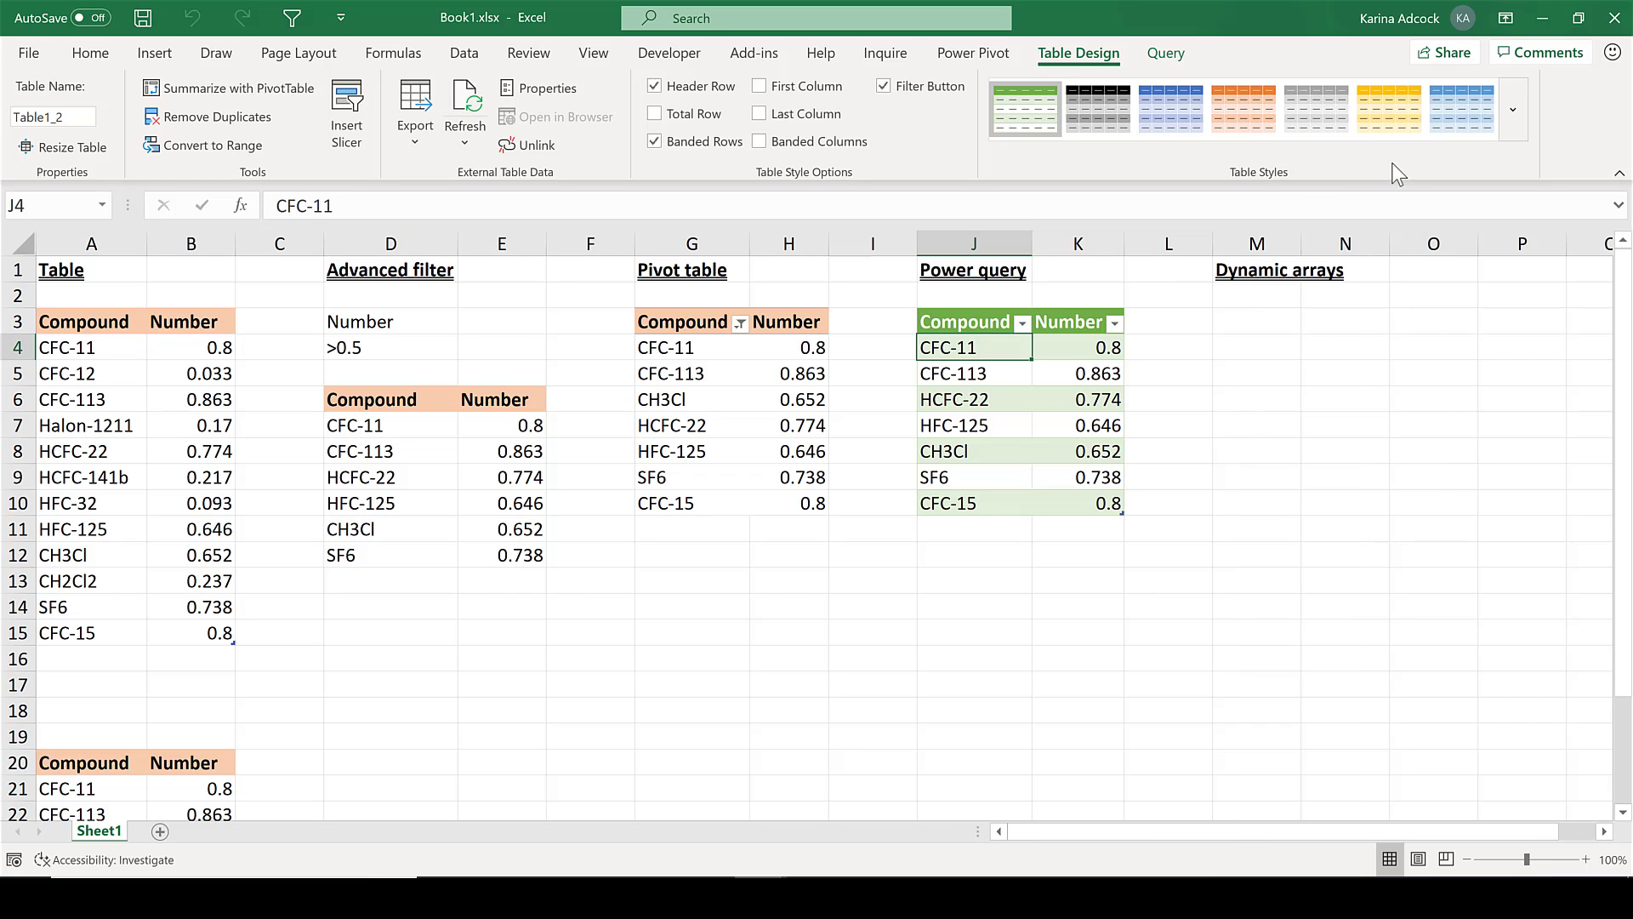
click(1513, 109)
click(1032, 717)
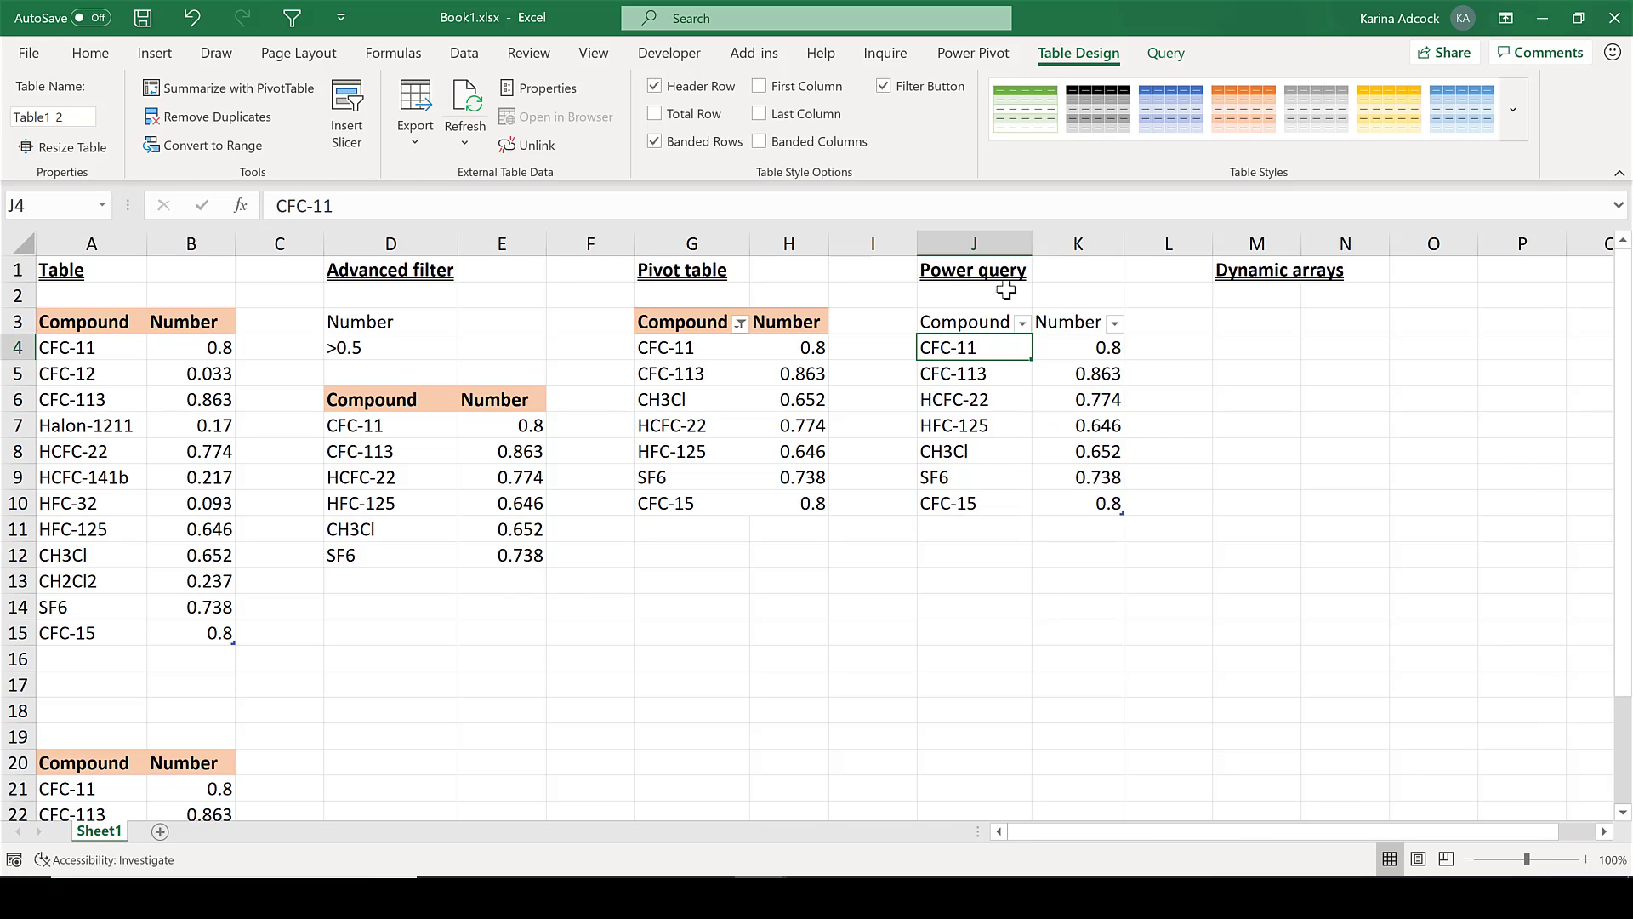
Format Painter the orange header style from D6 onto J3:K3.
click(388, 400)
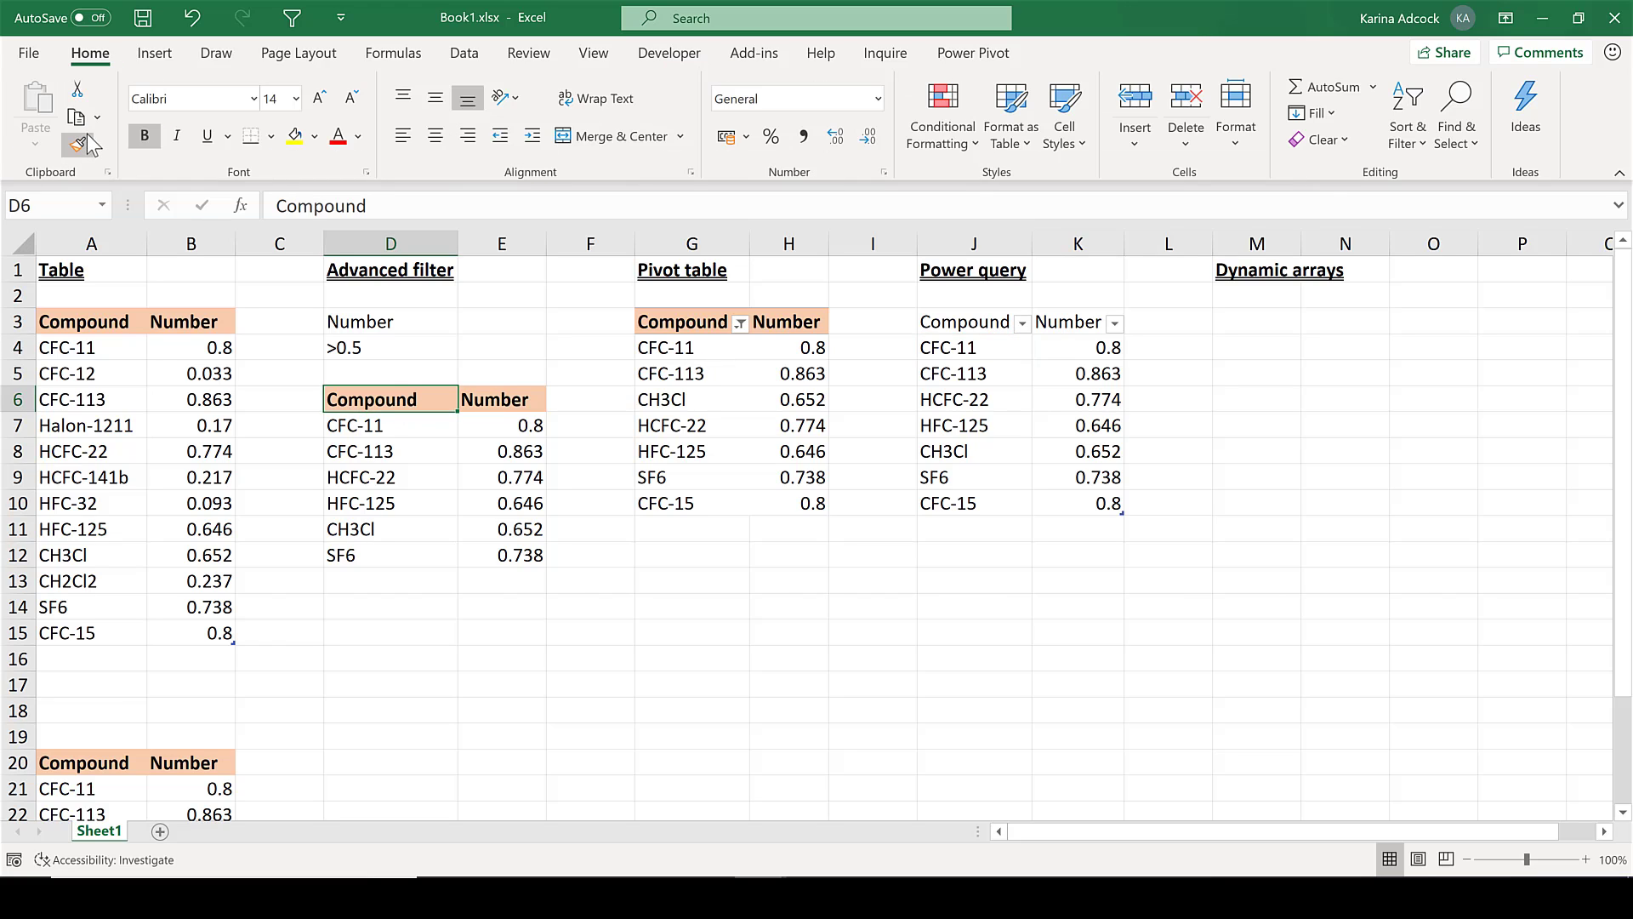
click(77, 145)
drag(967, 322, 1079, 327)
click(1074, 449)
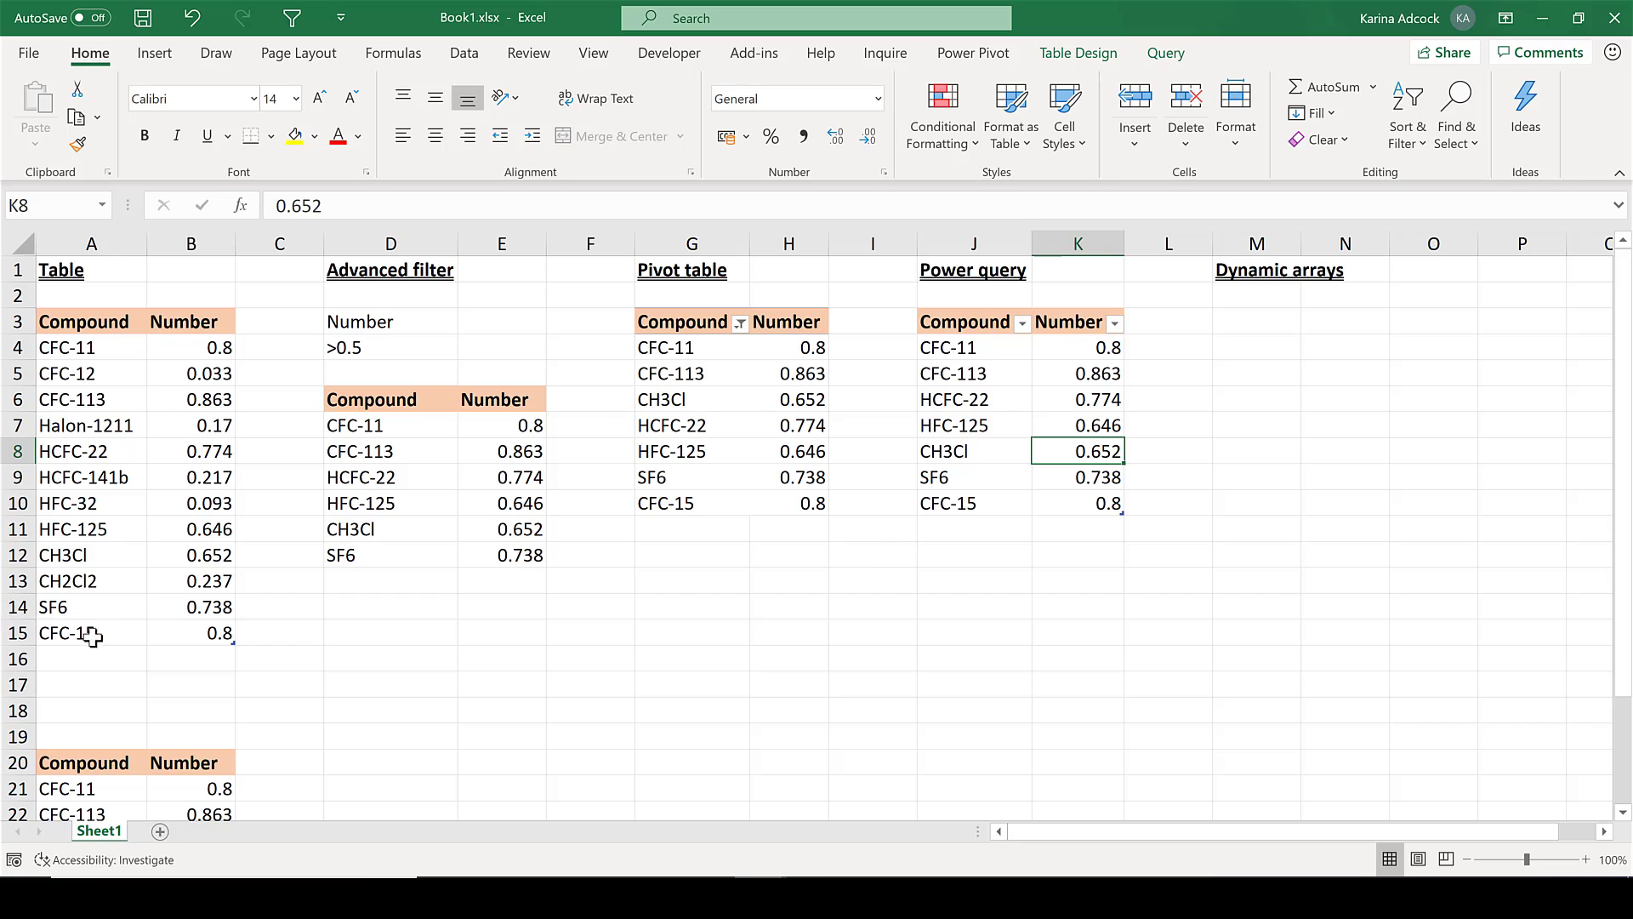
Add HCFC-124 with Number 0.7 as a new row below the source table.
click(102, 653)
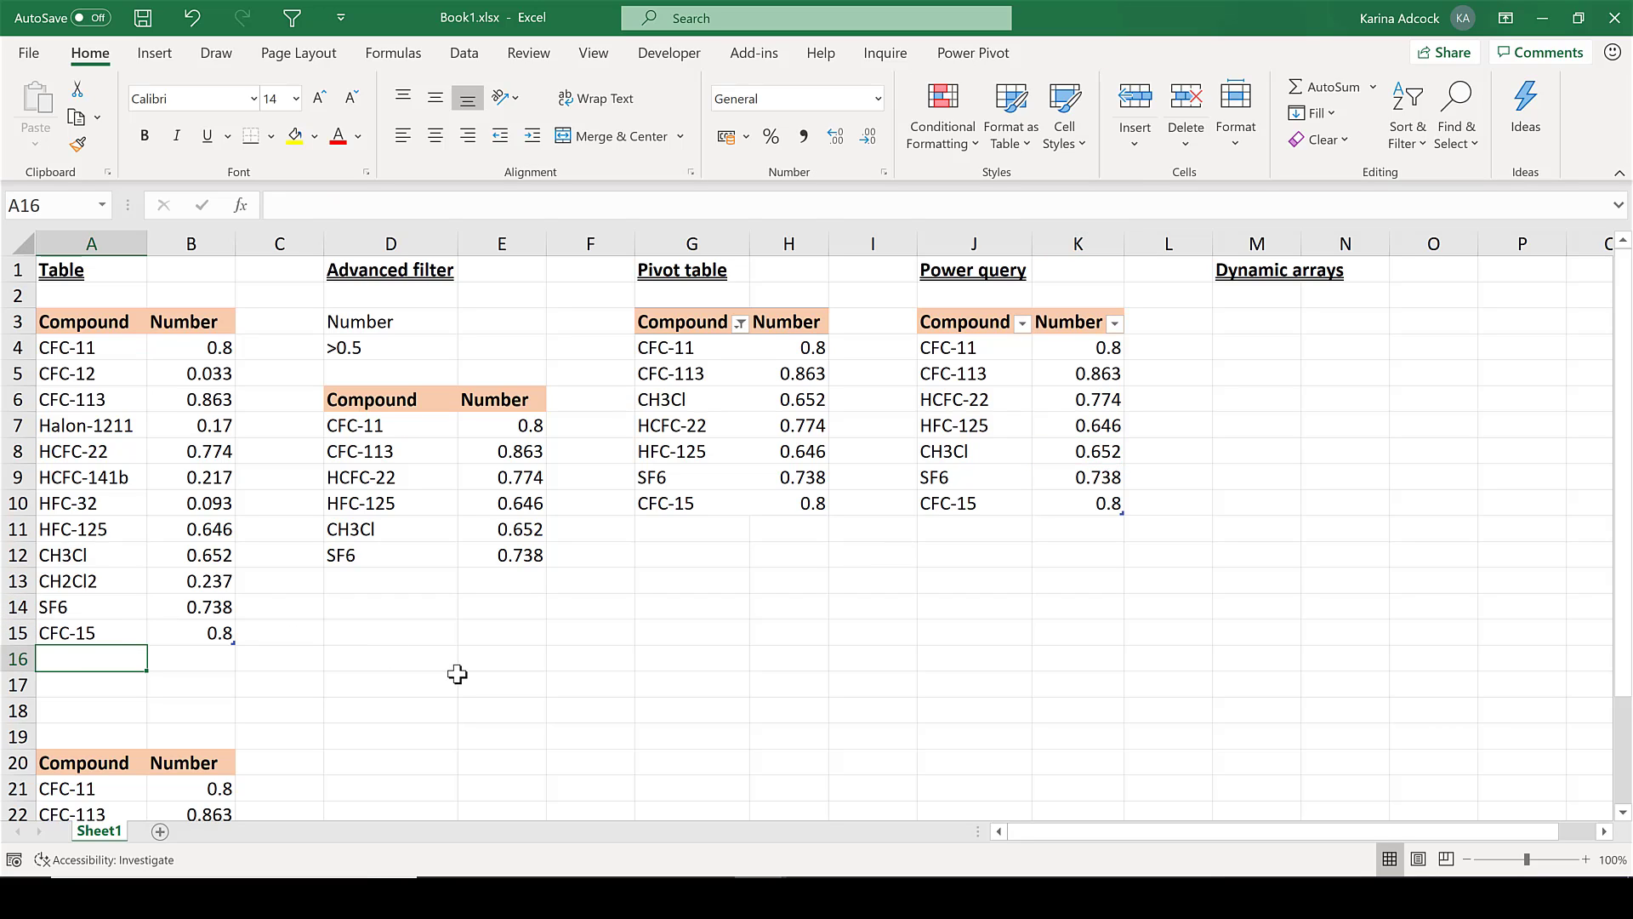
text(HCFC)
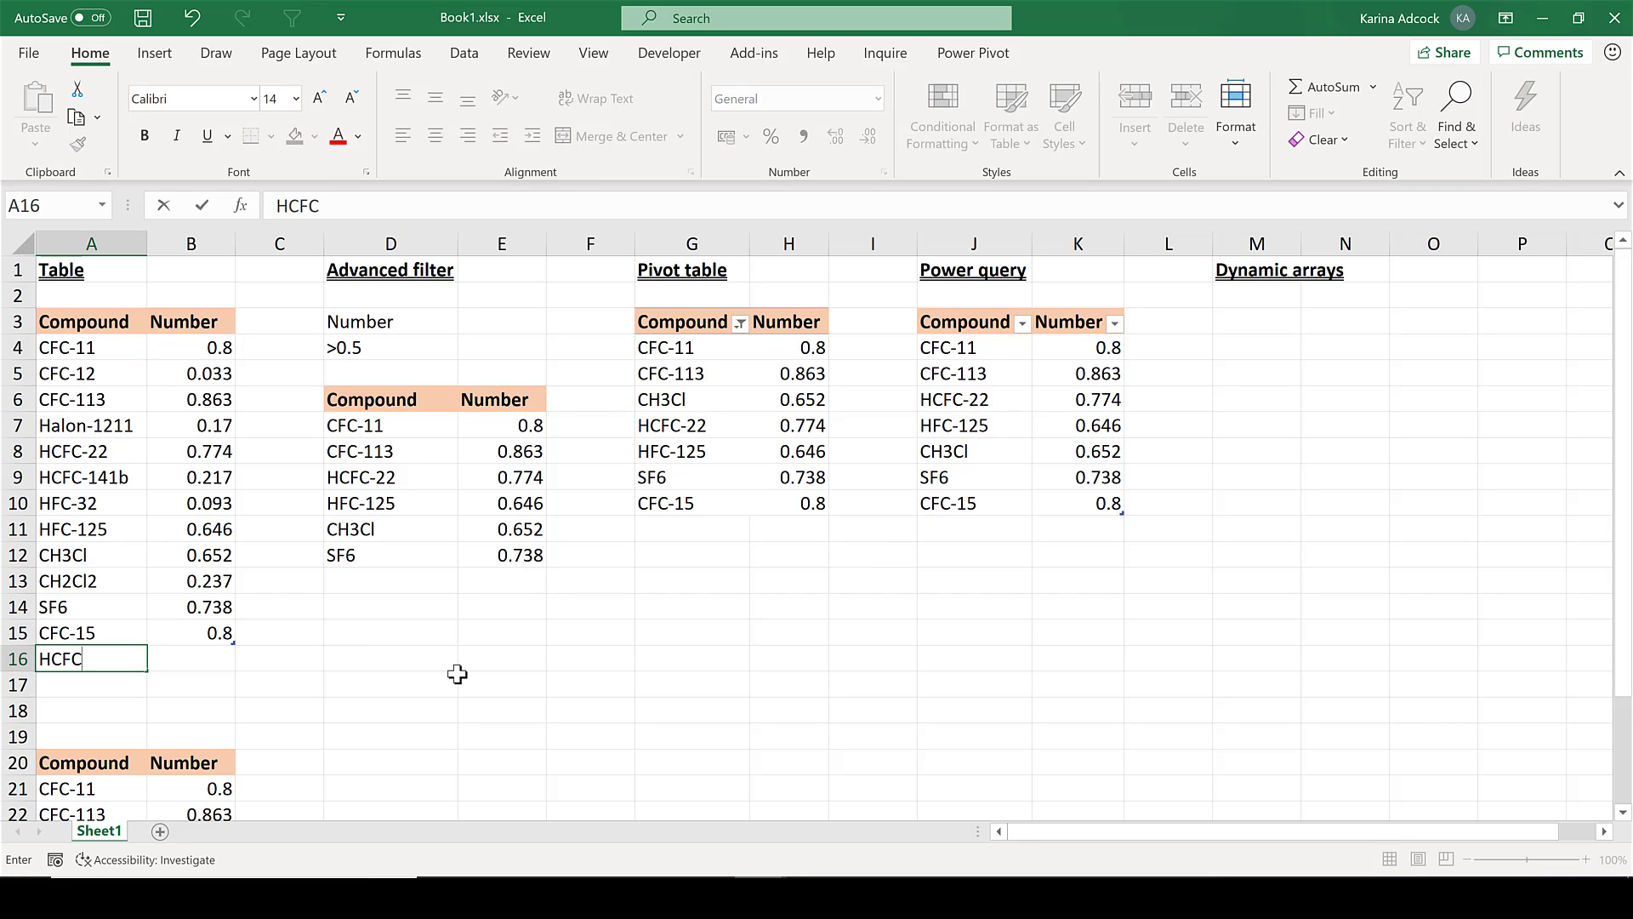
text(-124)
key(Tab)
text(0.)
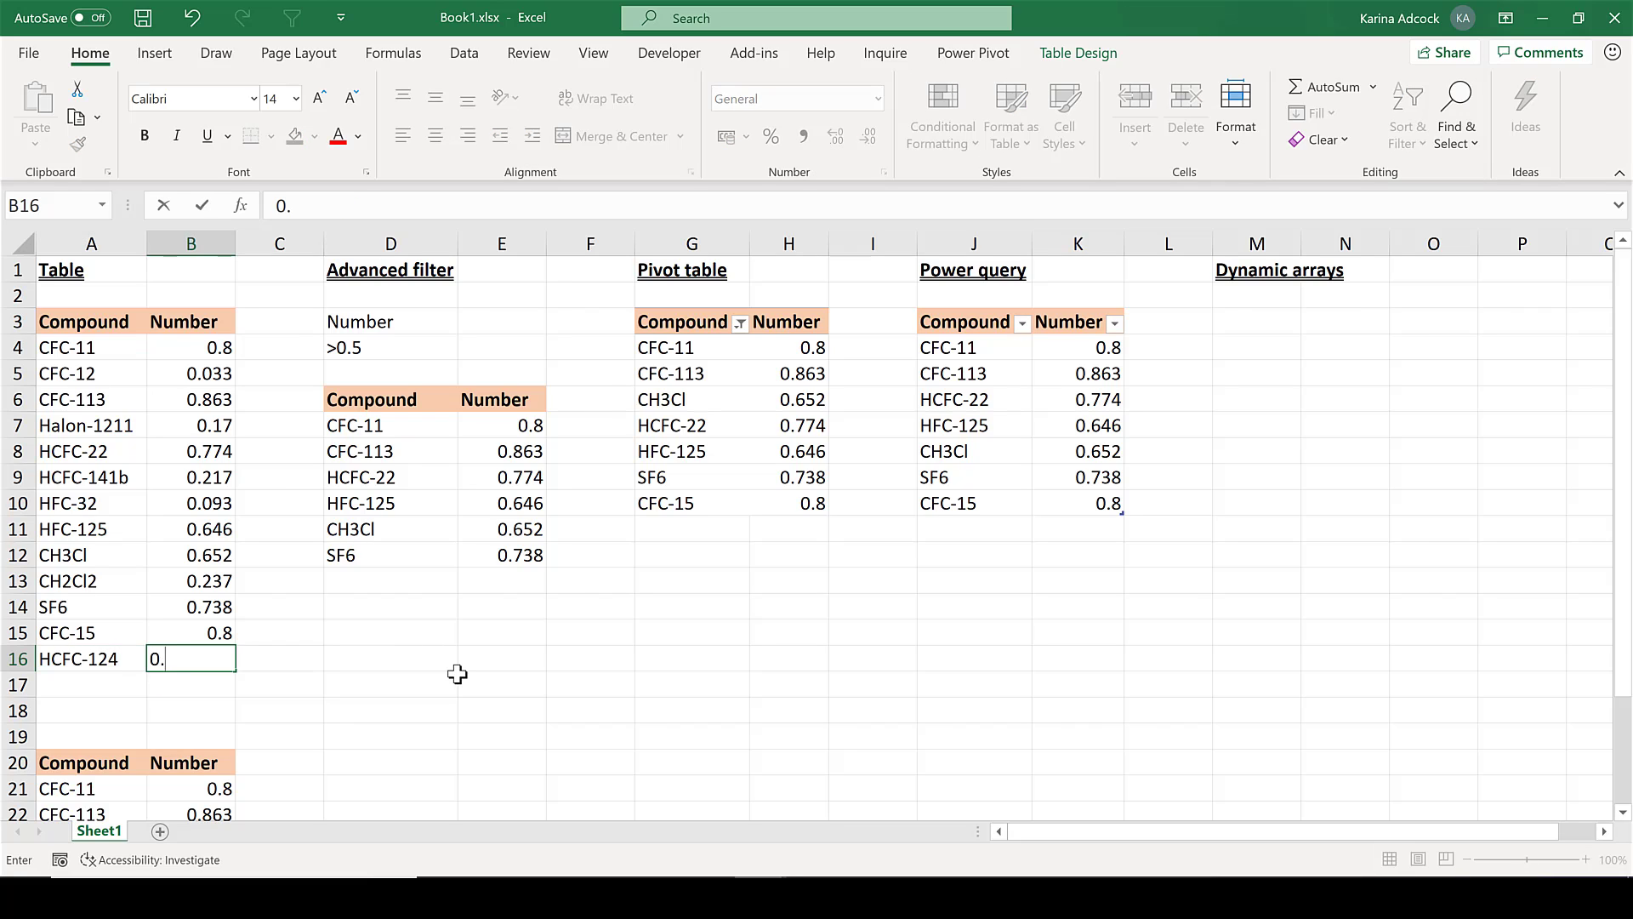
text(7)
key(Tab)
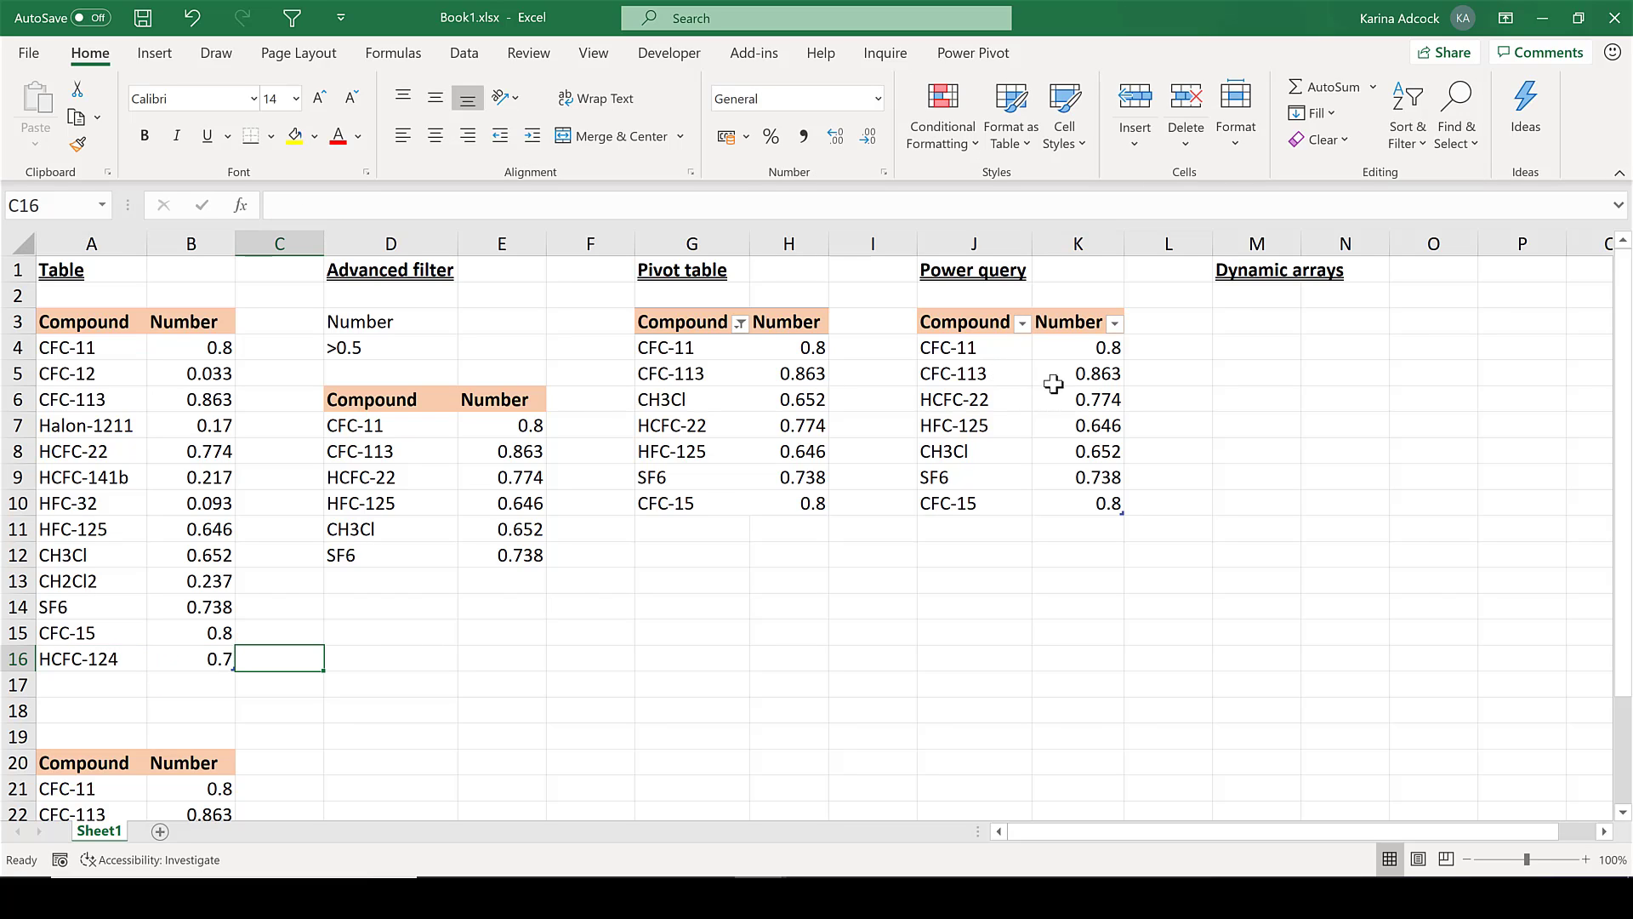
Refresh the Power Query table at J3 so the HCFC-124 row appears in it.
click(996, 374)
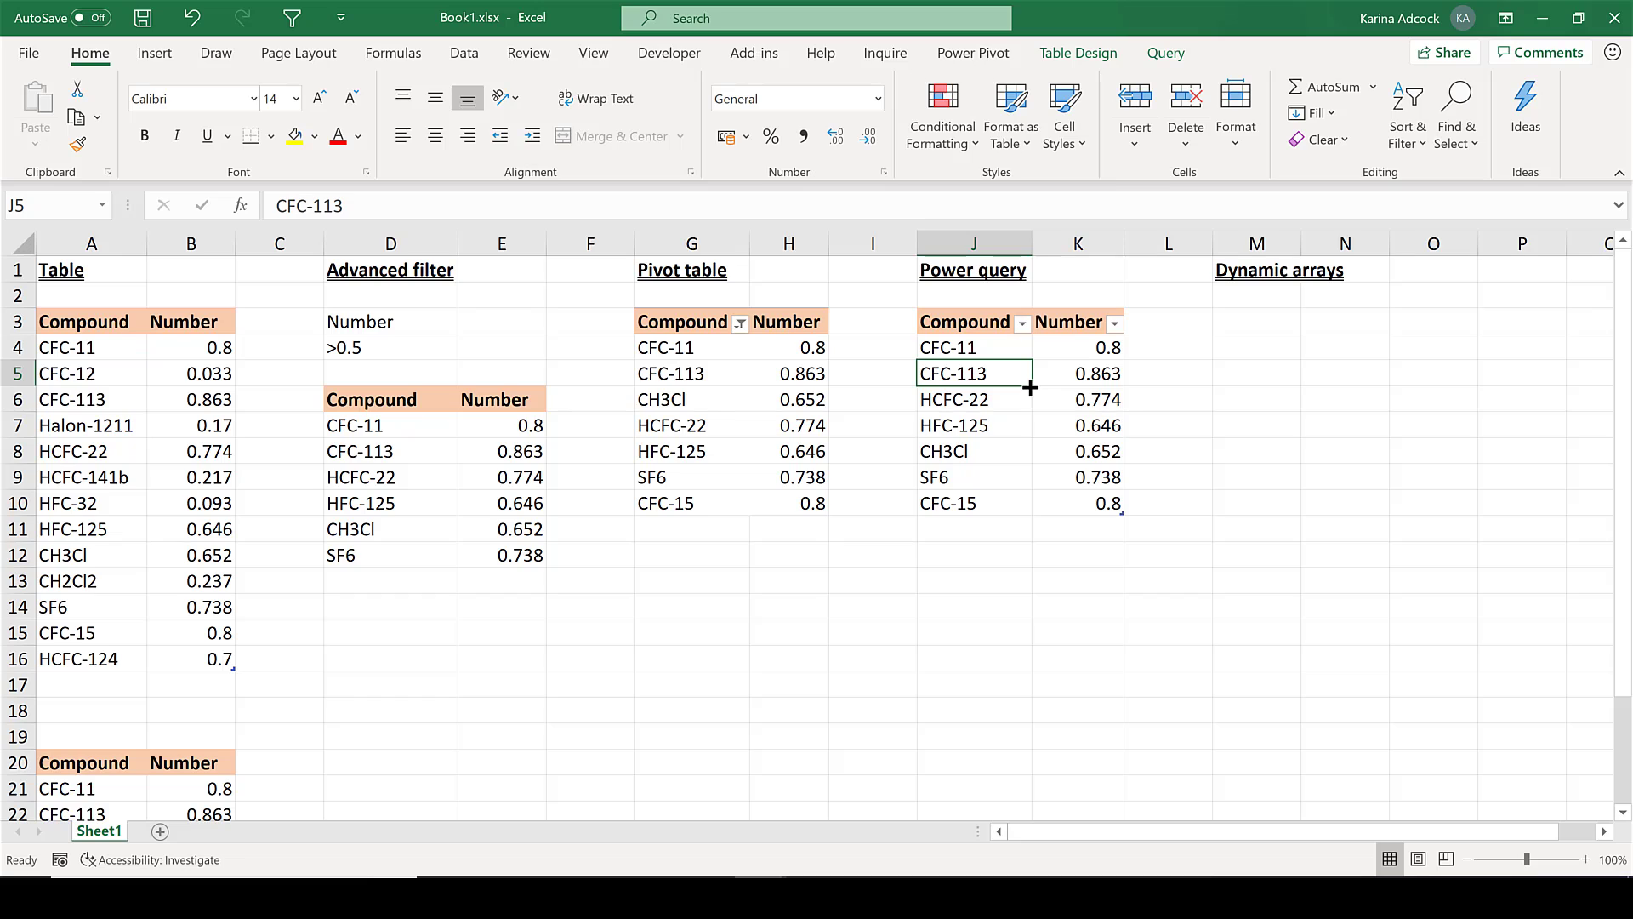
right_click(972, 374)
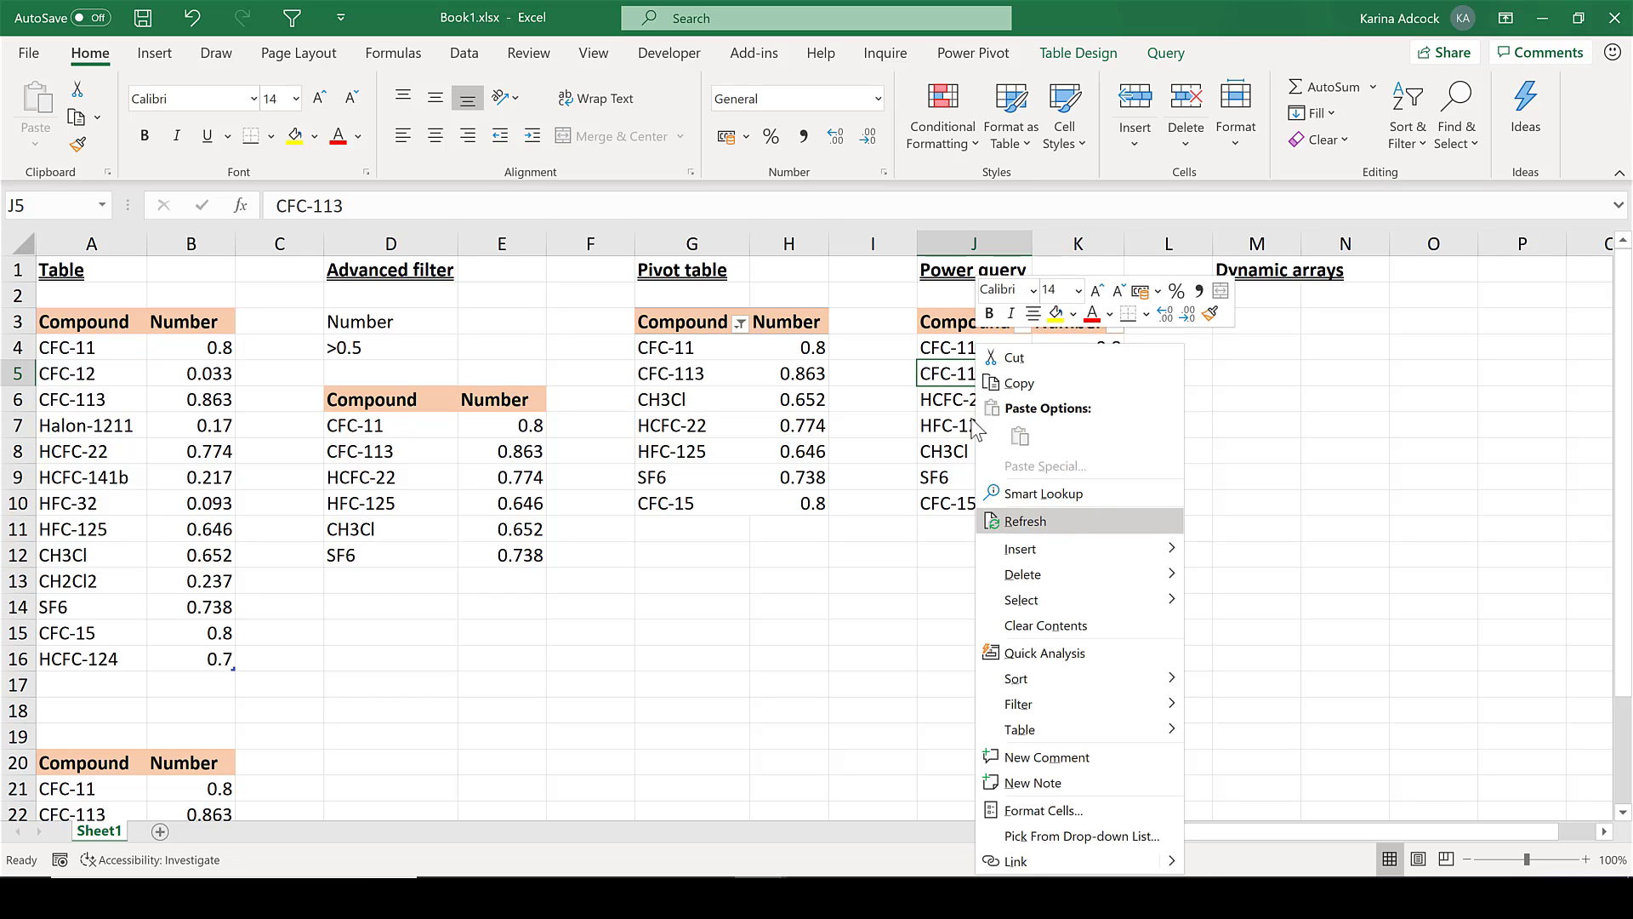
click(961, 384)
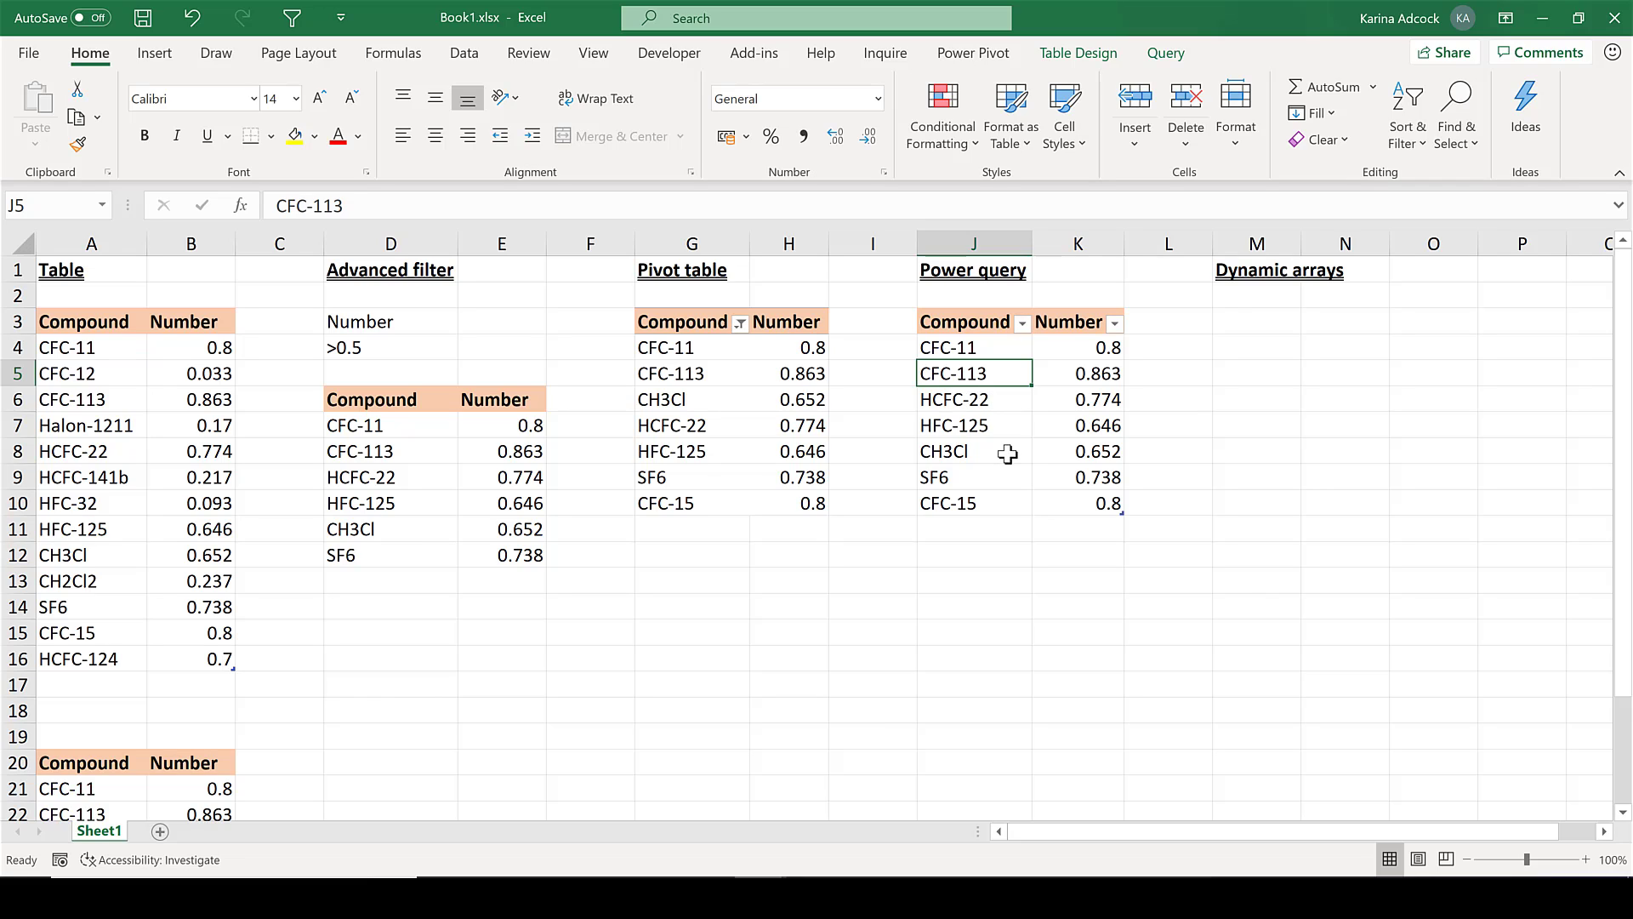
key(alt+F5)
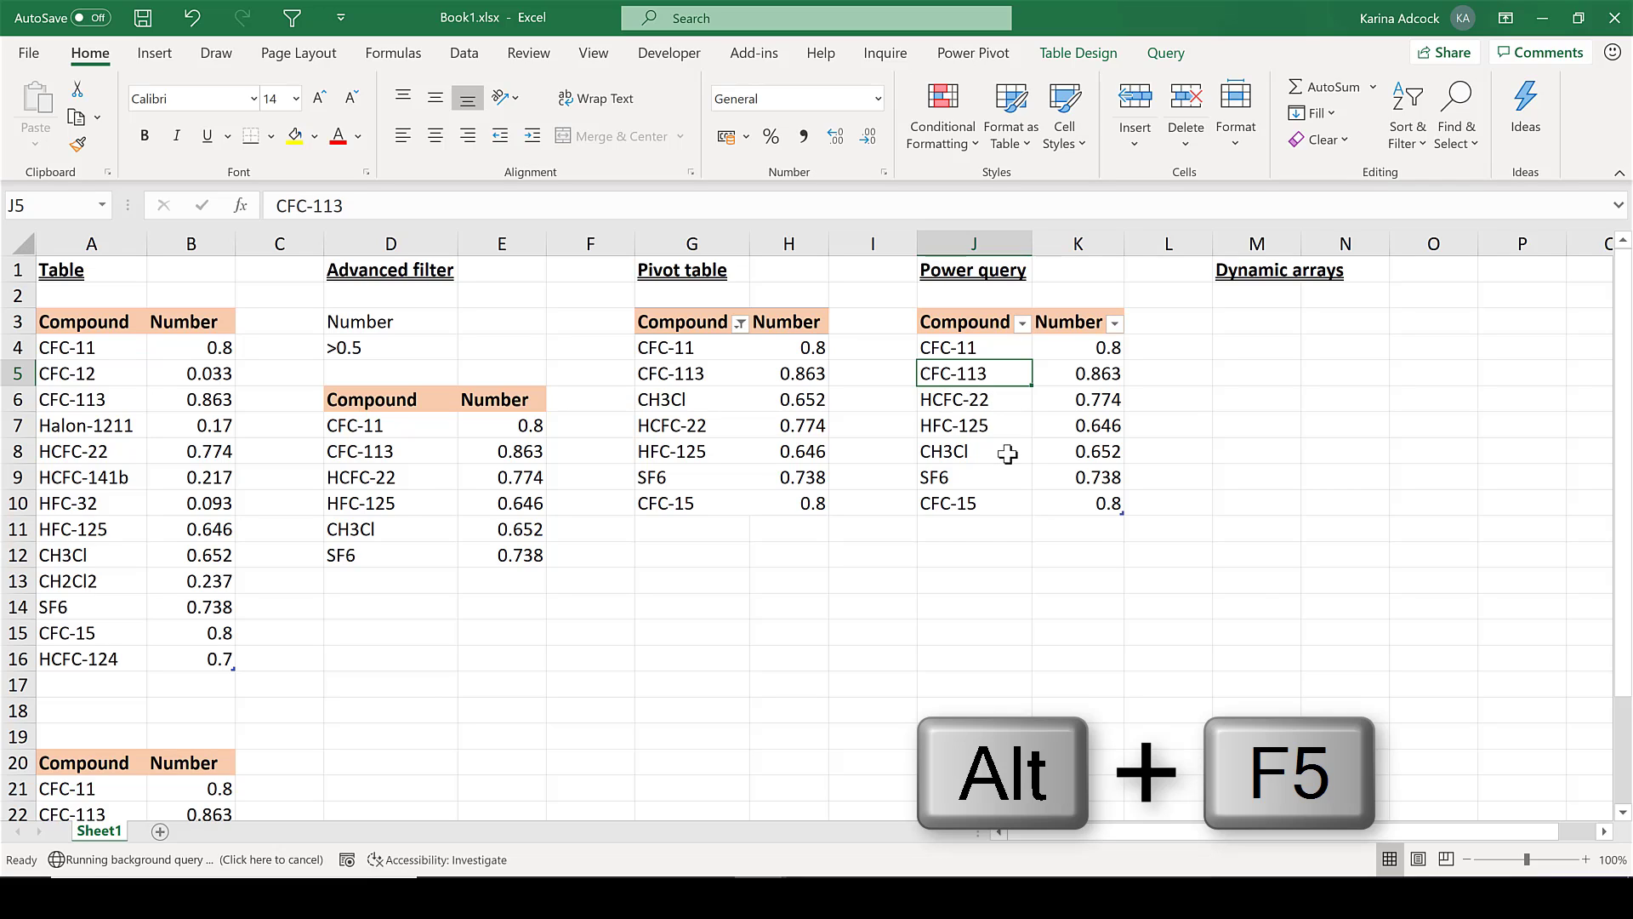
drag(968, 528, 1083, 528)
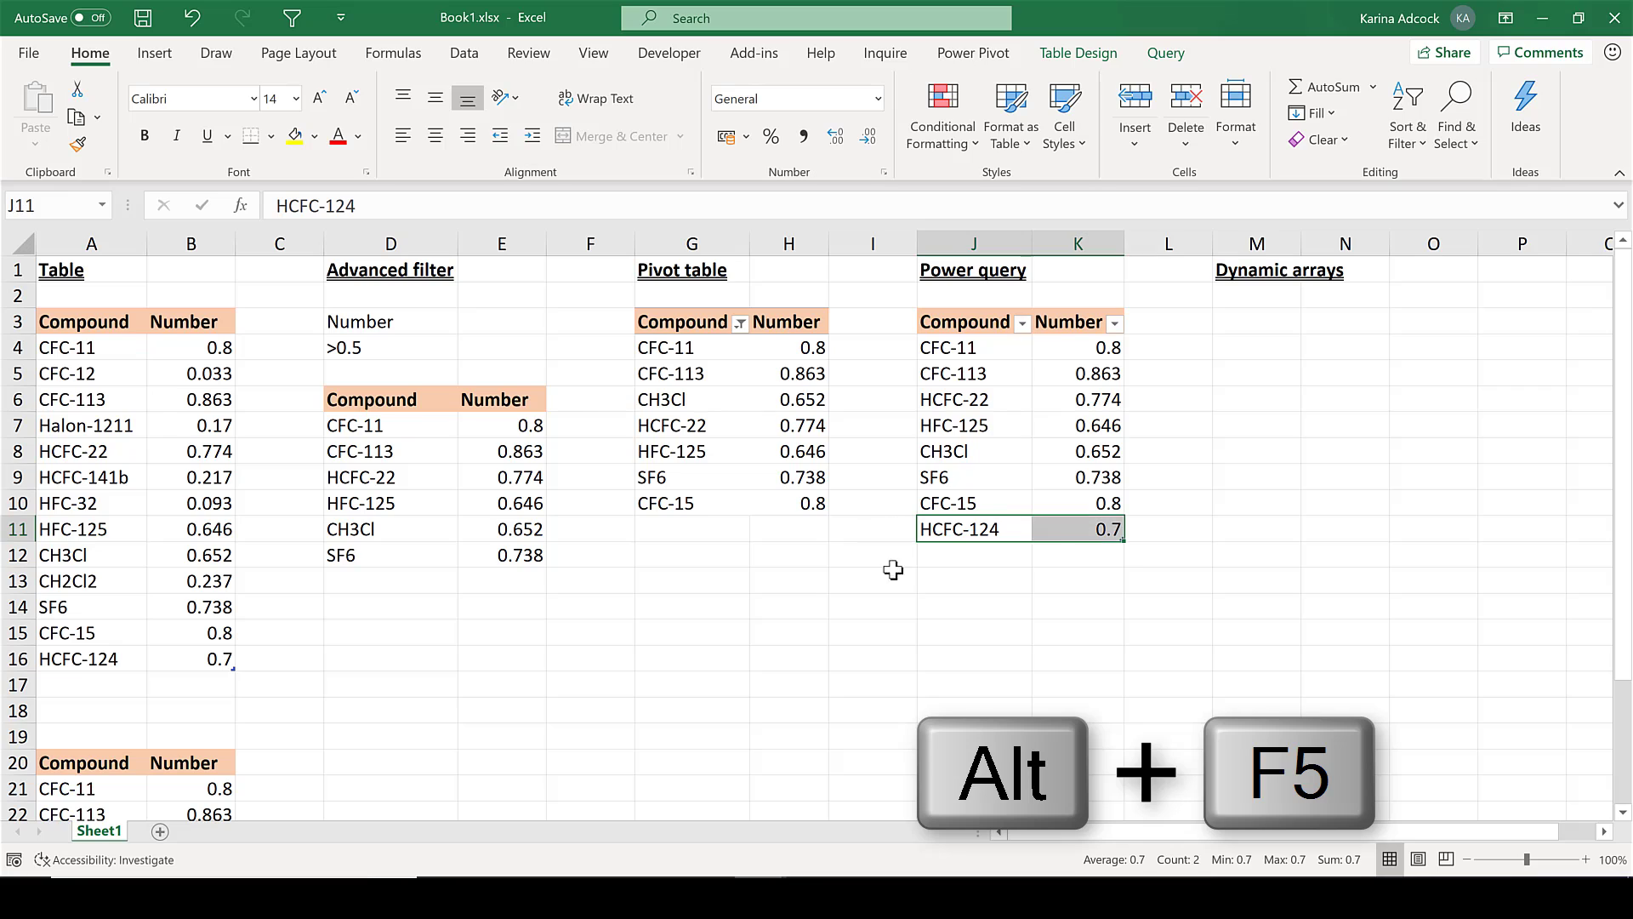
click(1079, 561)
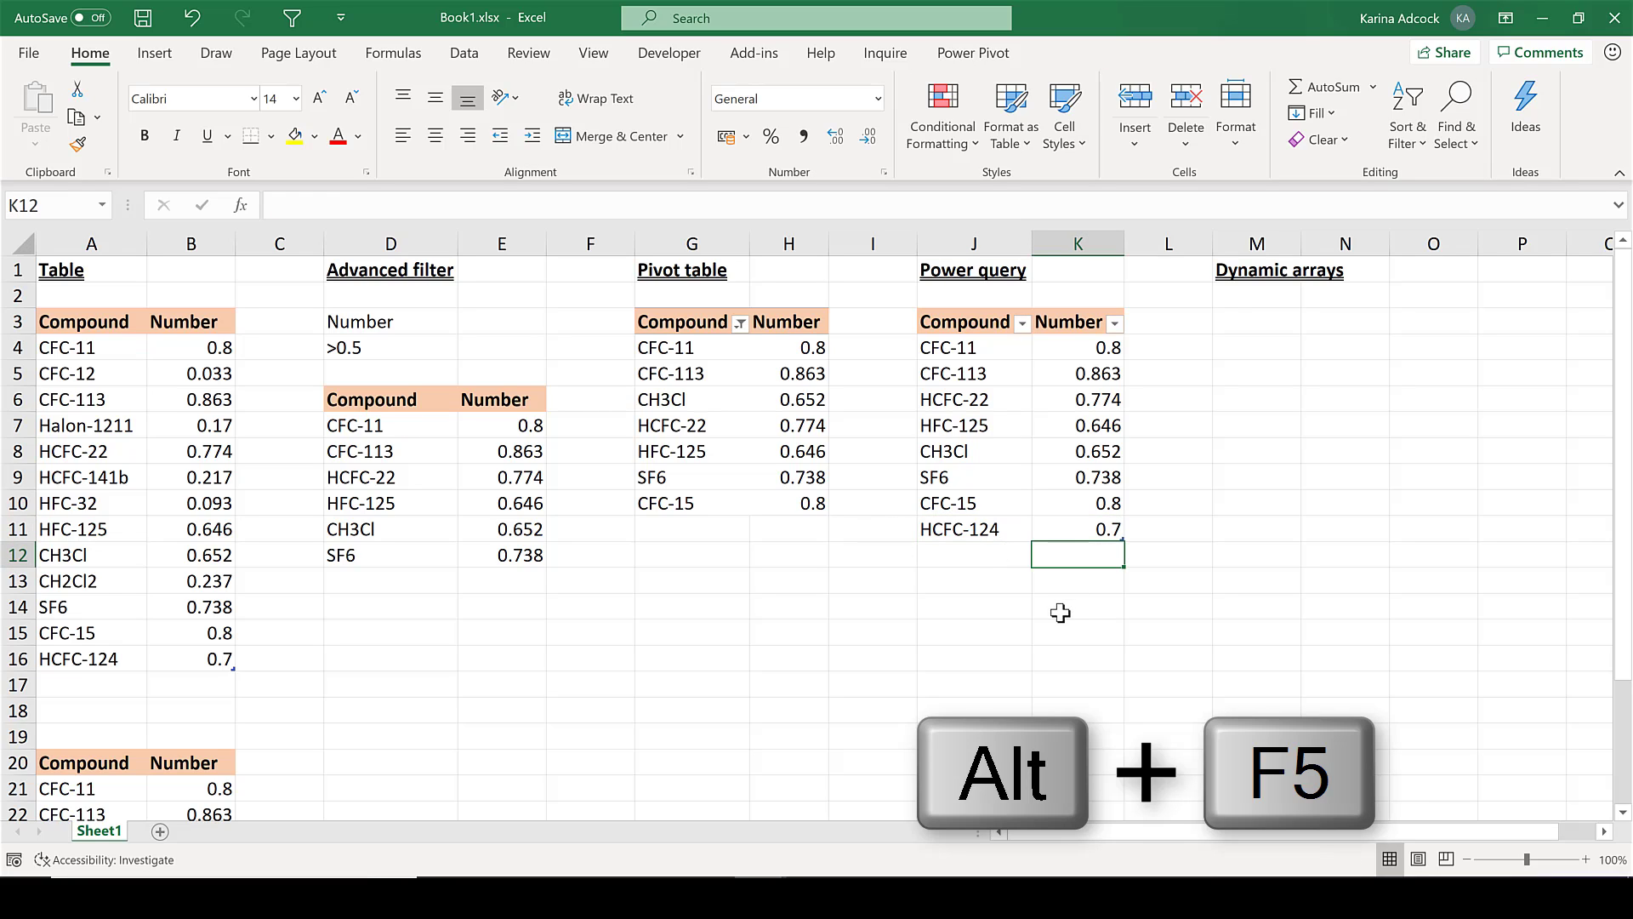
Enter =FILTER(Table1,Table1[Number]>0.5) in M4, spilling eight compounds into M4:N11 to compare with the query output.
click(1269, 322)
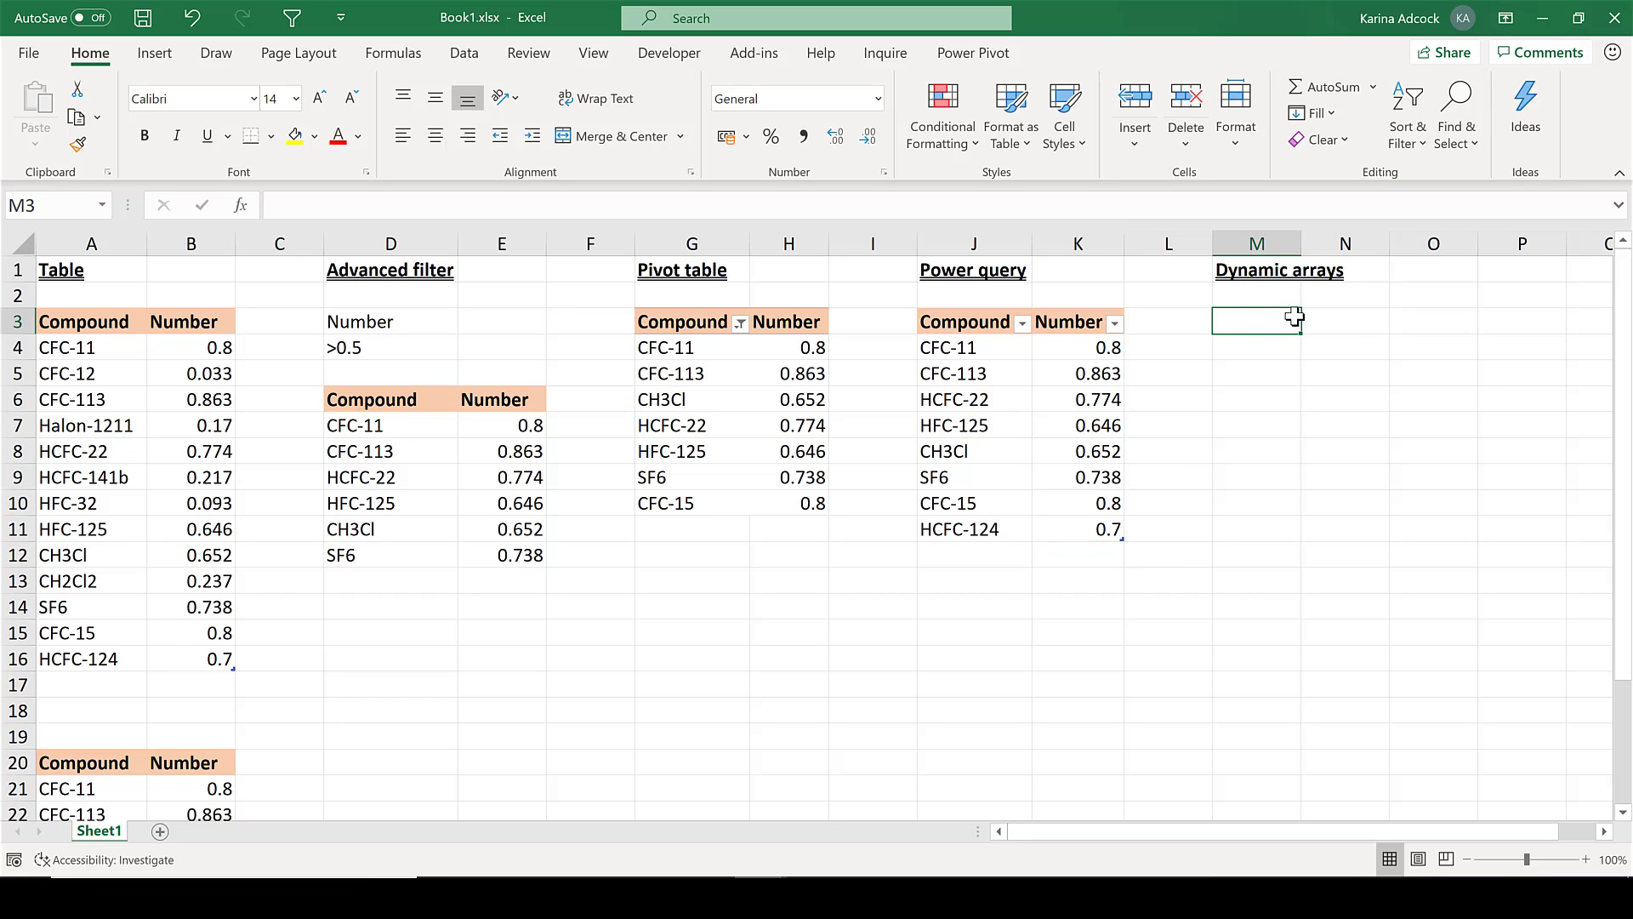
click(1266, 356)
text(=fil)
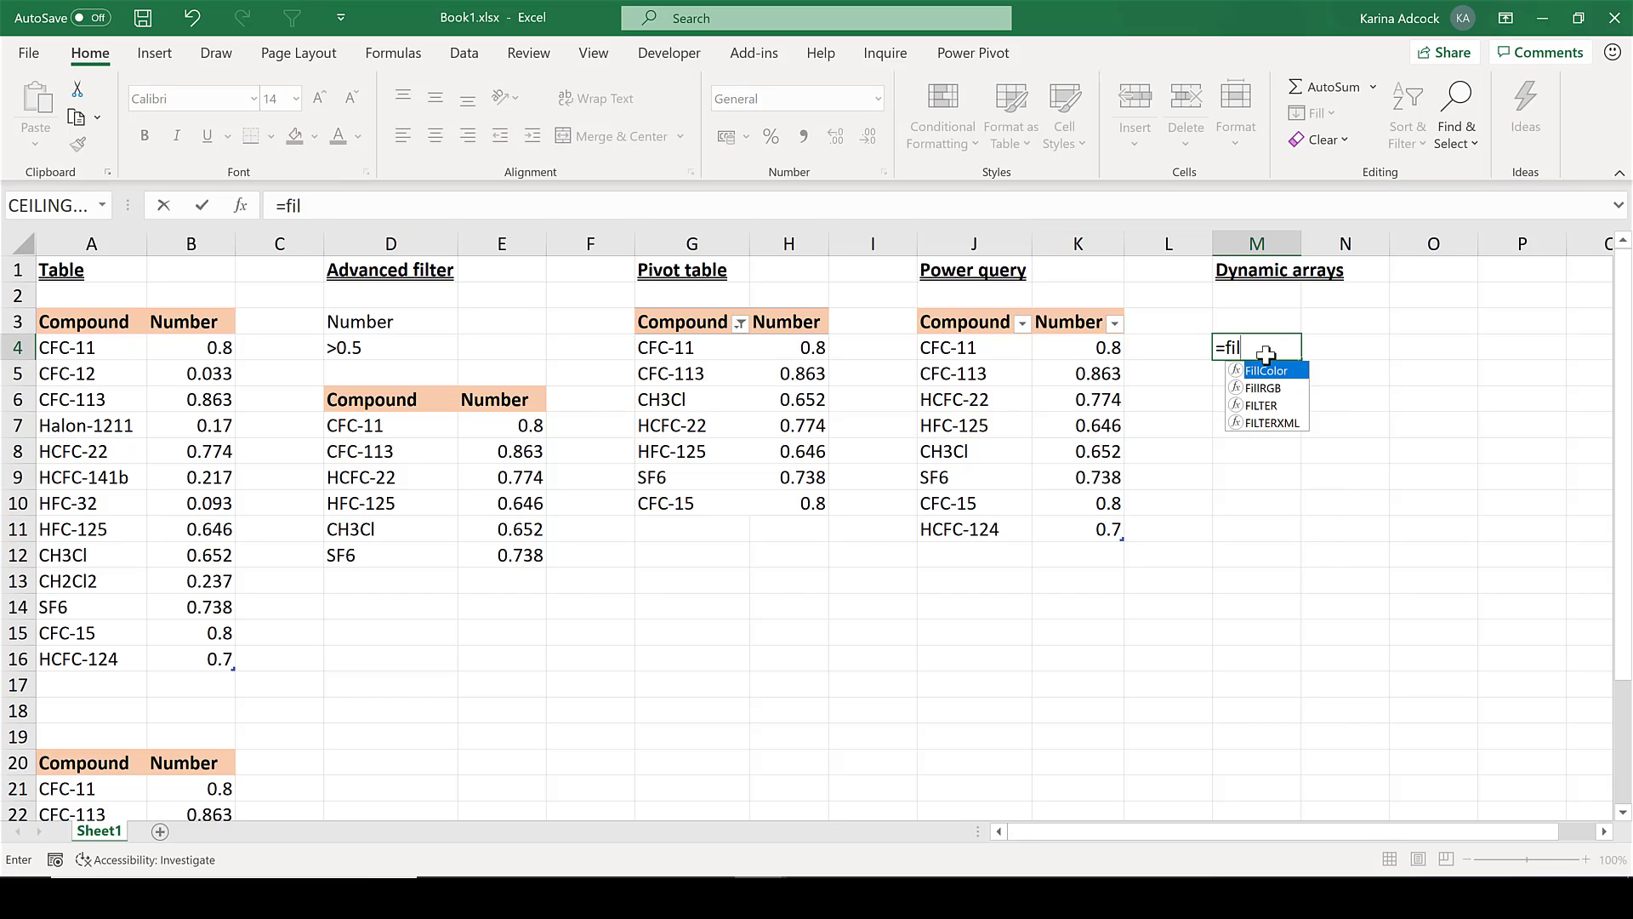
key(Tab)
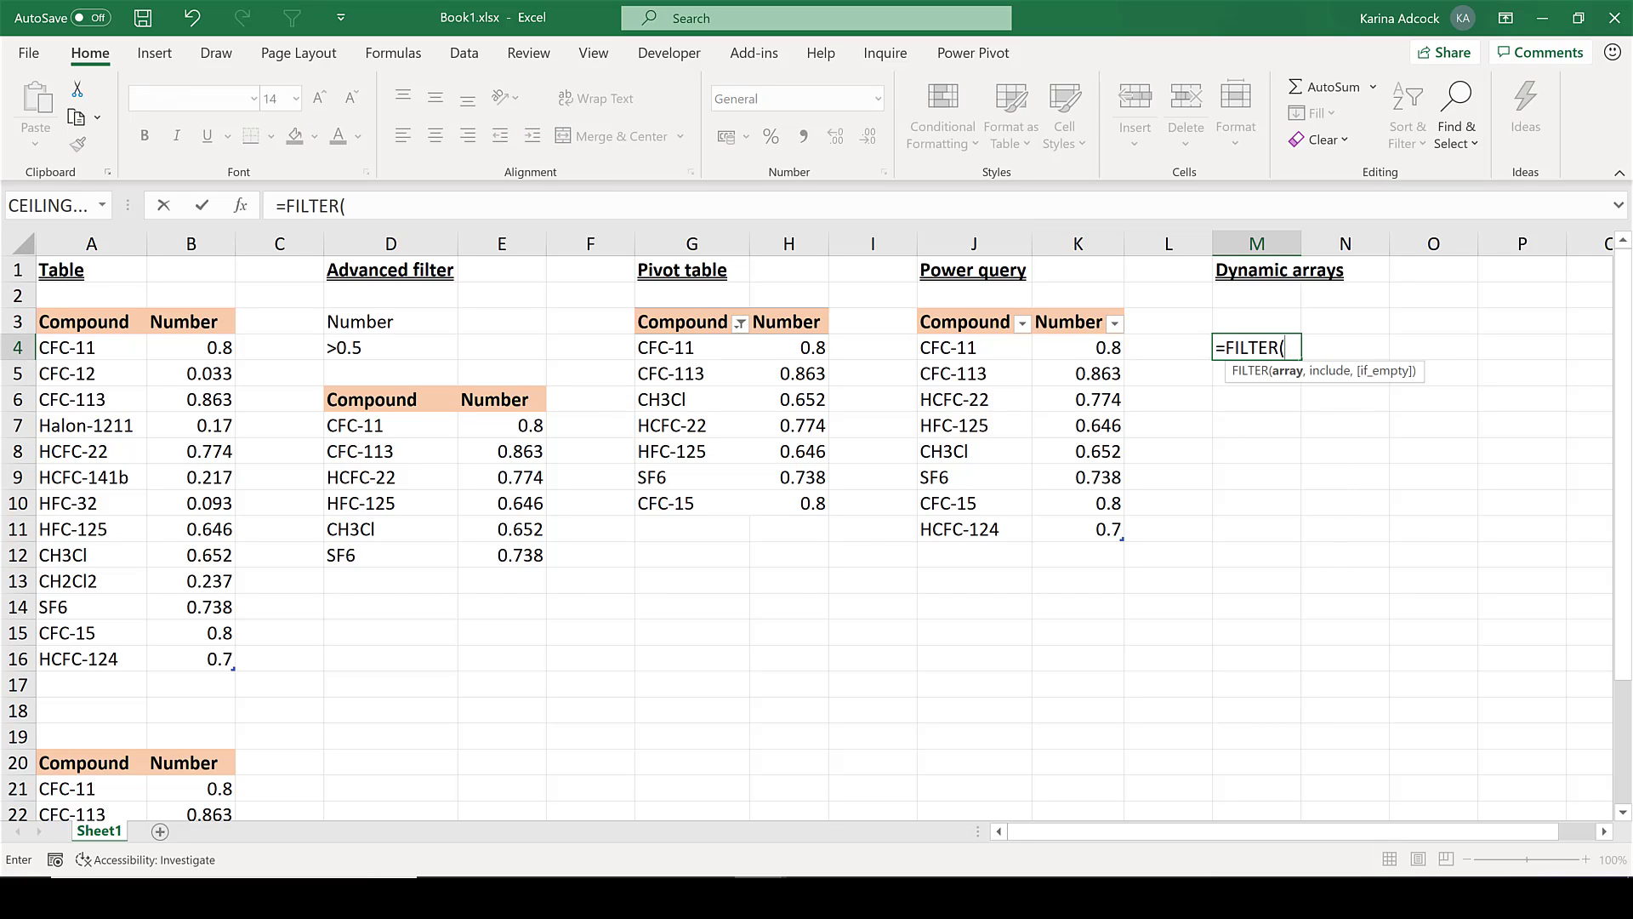
click(36, 304)
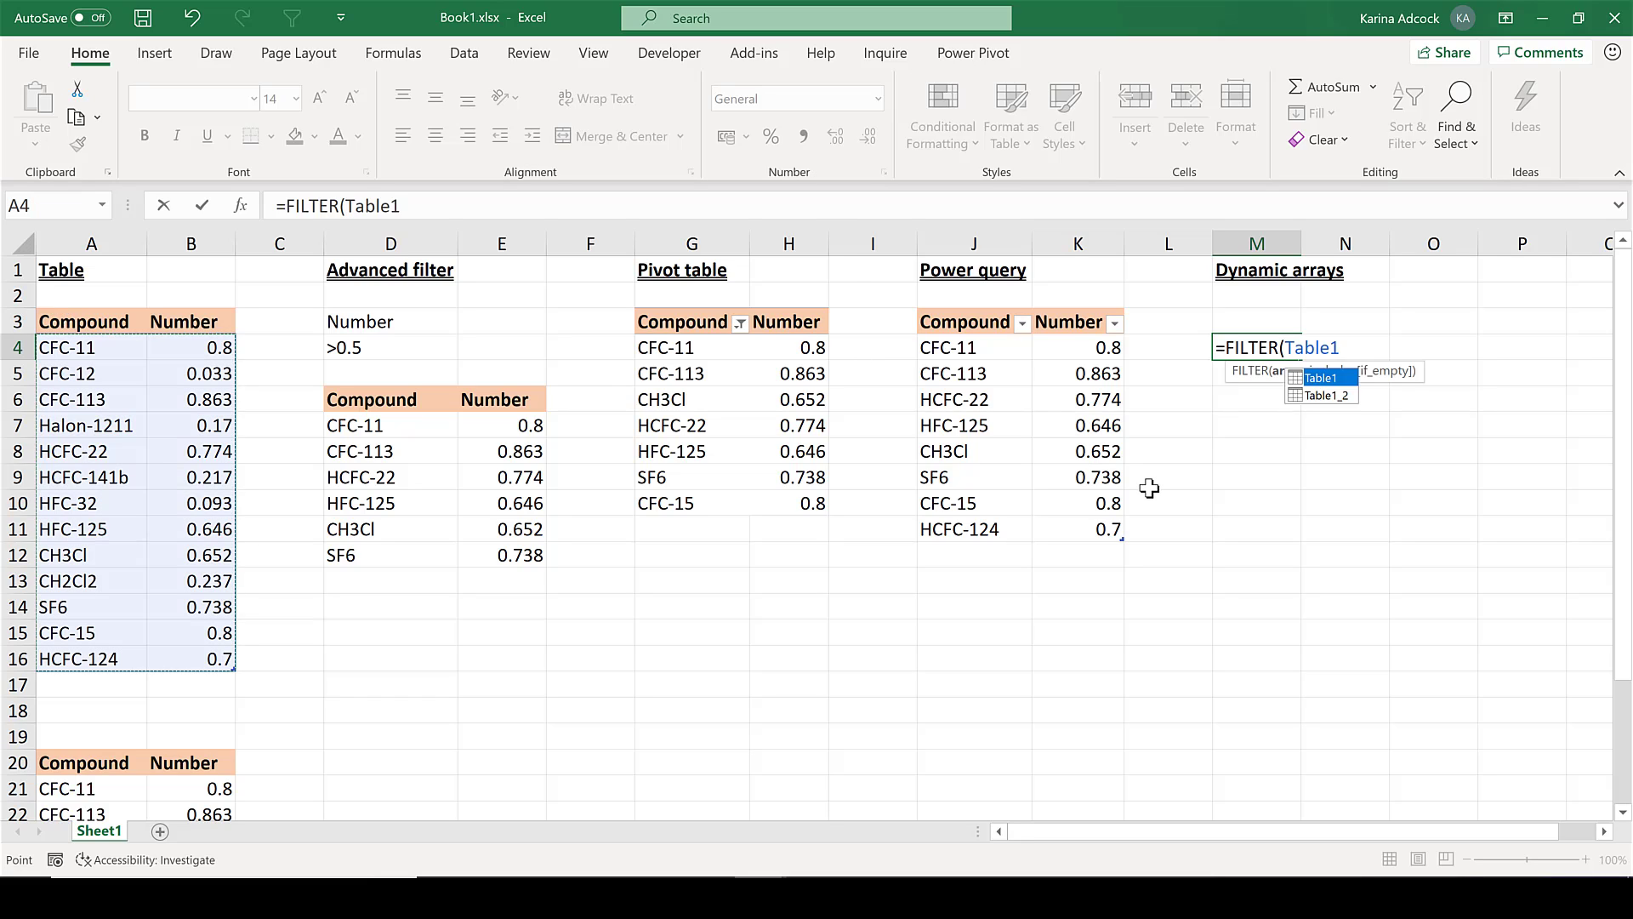
text(,)
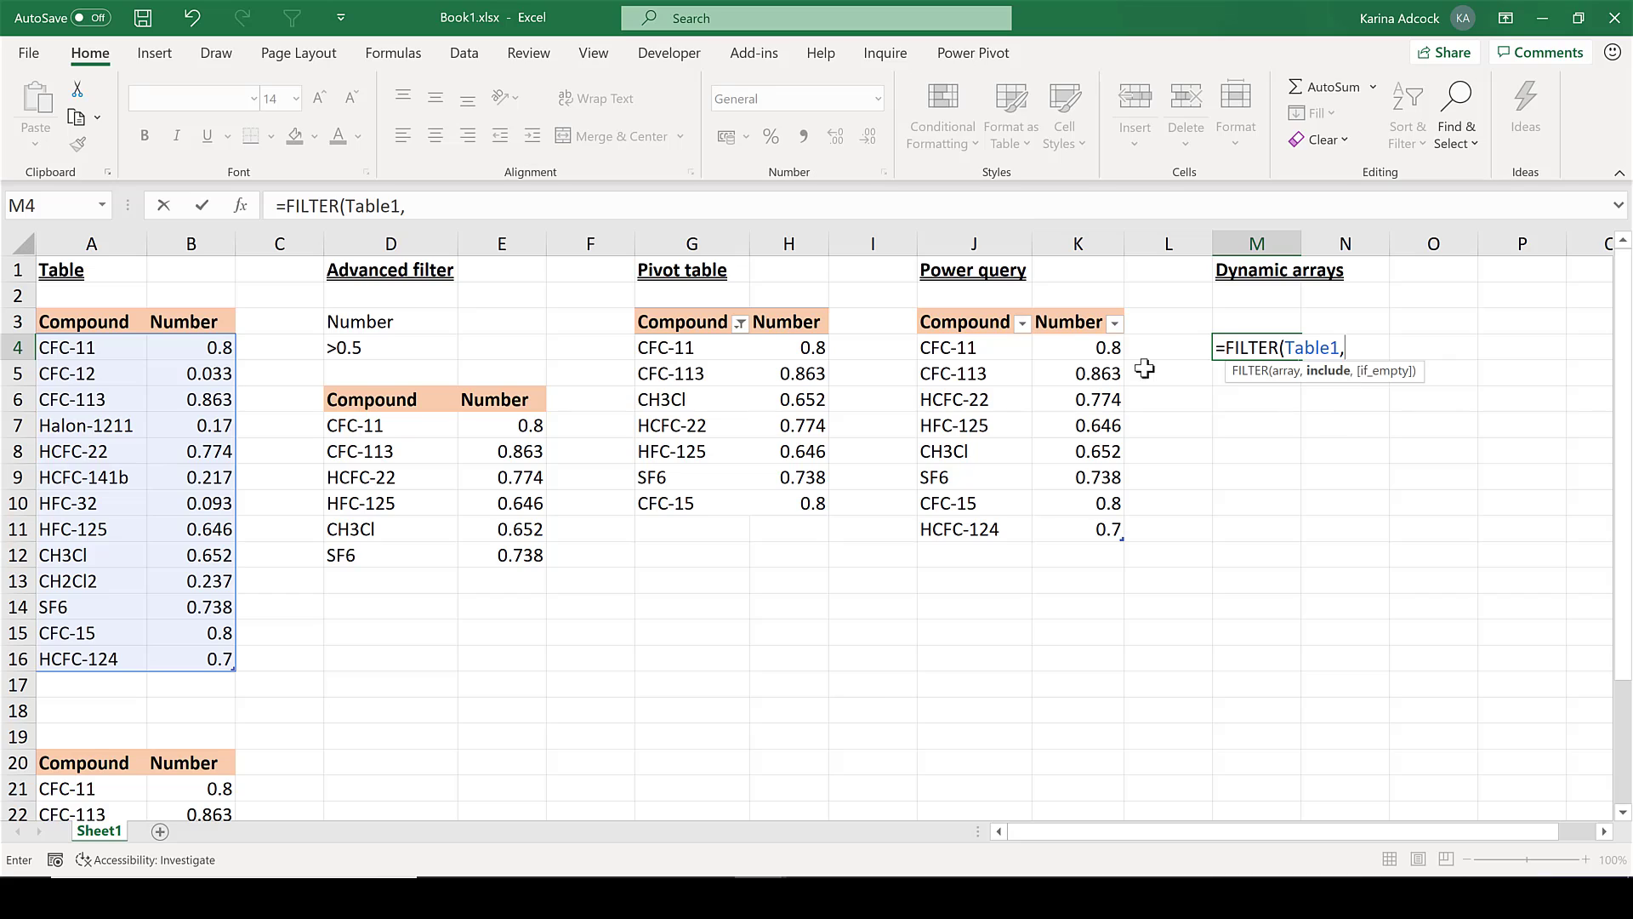
click(213, 304)
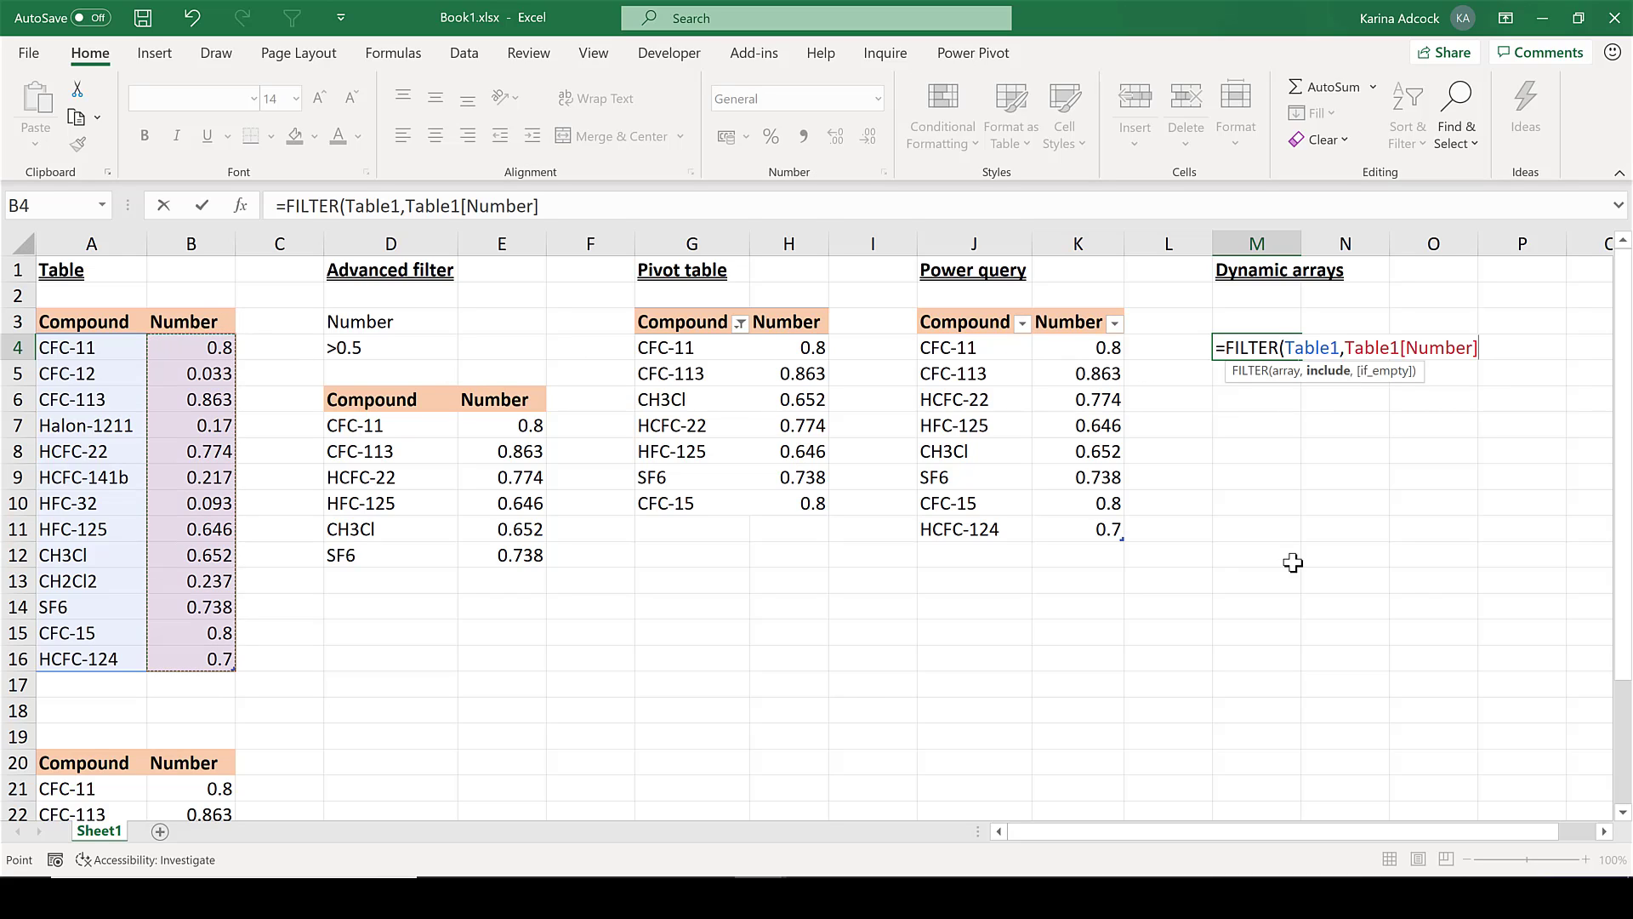
text(>0.5))
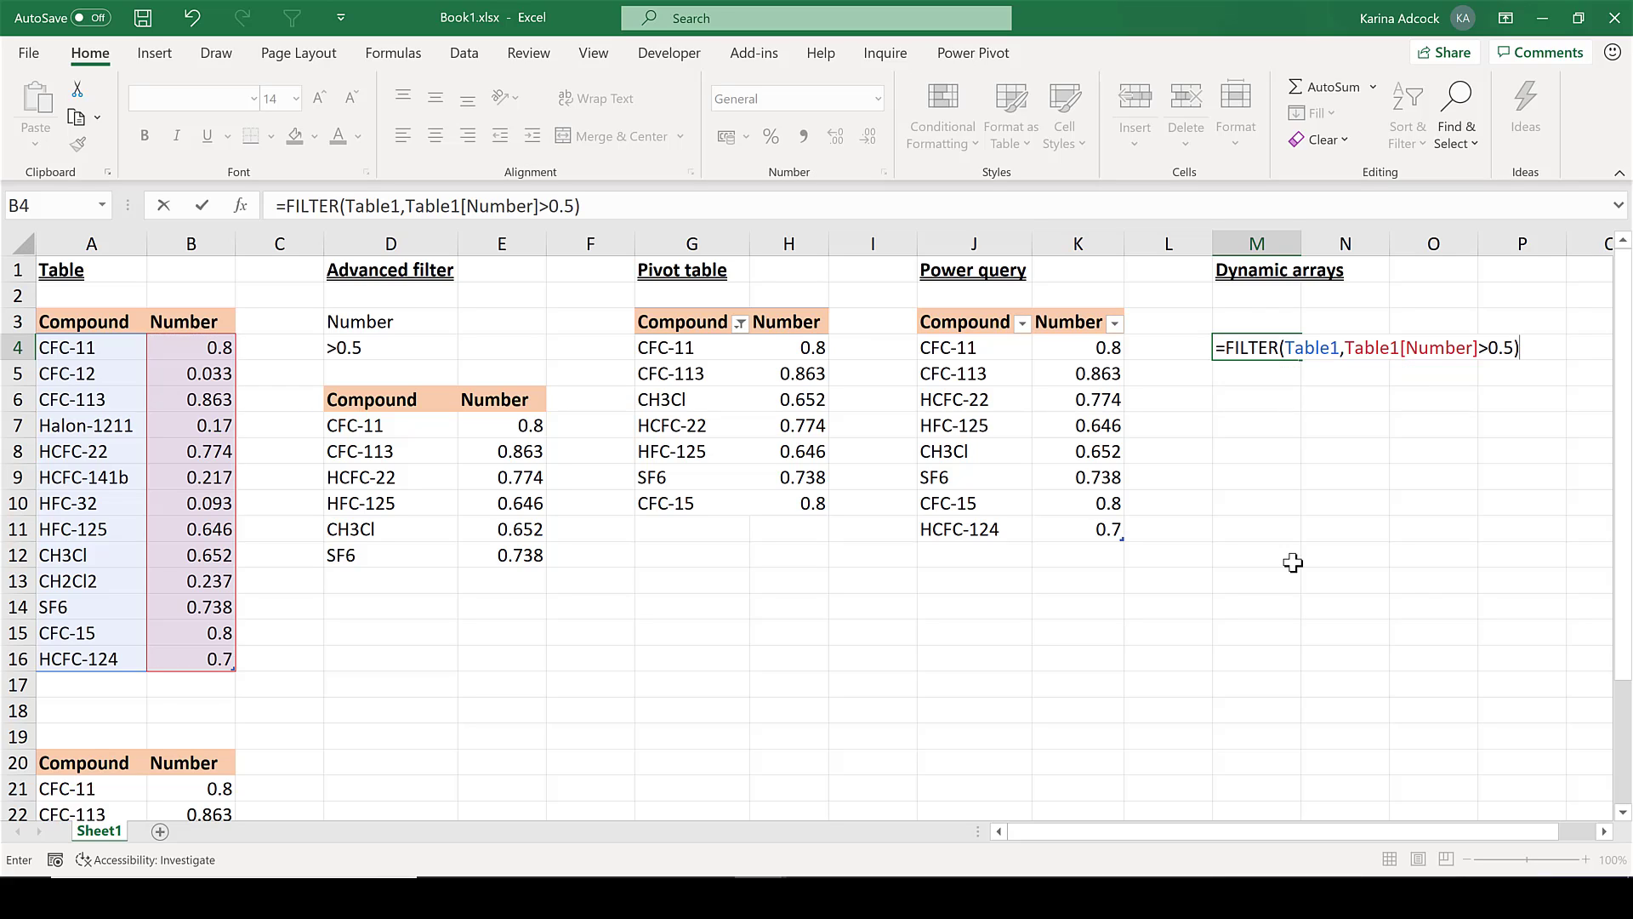
key(Return)
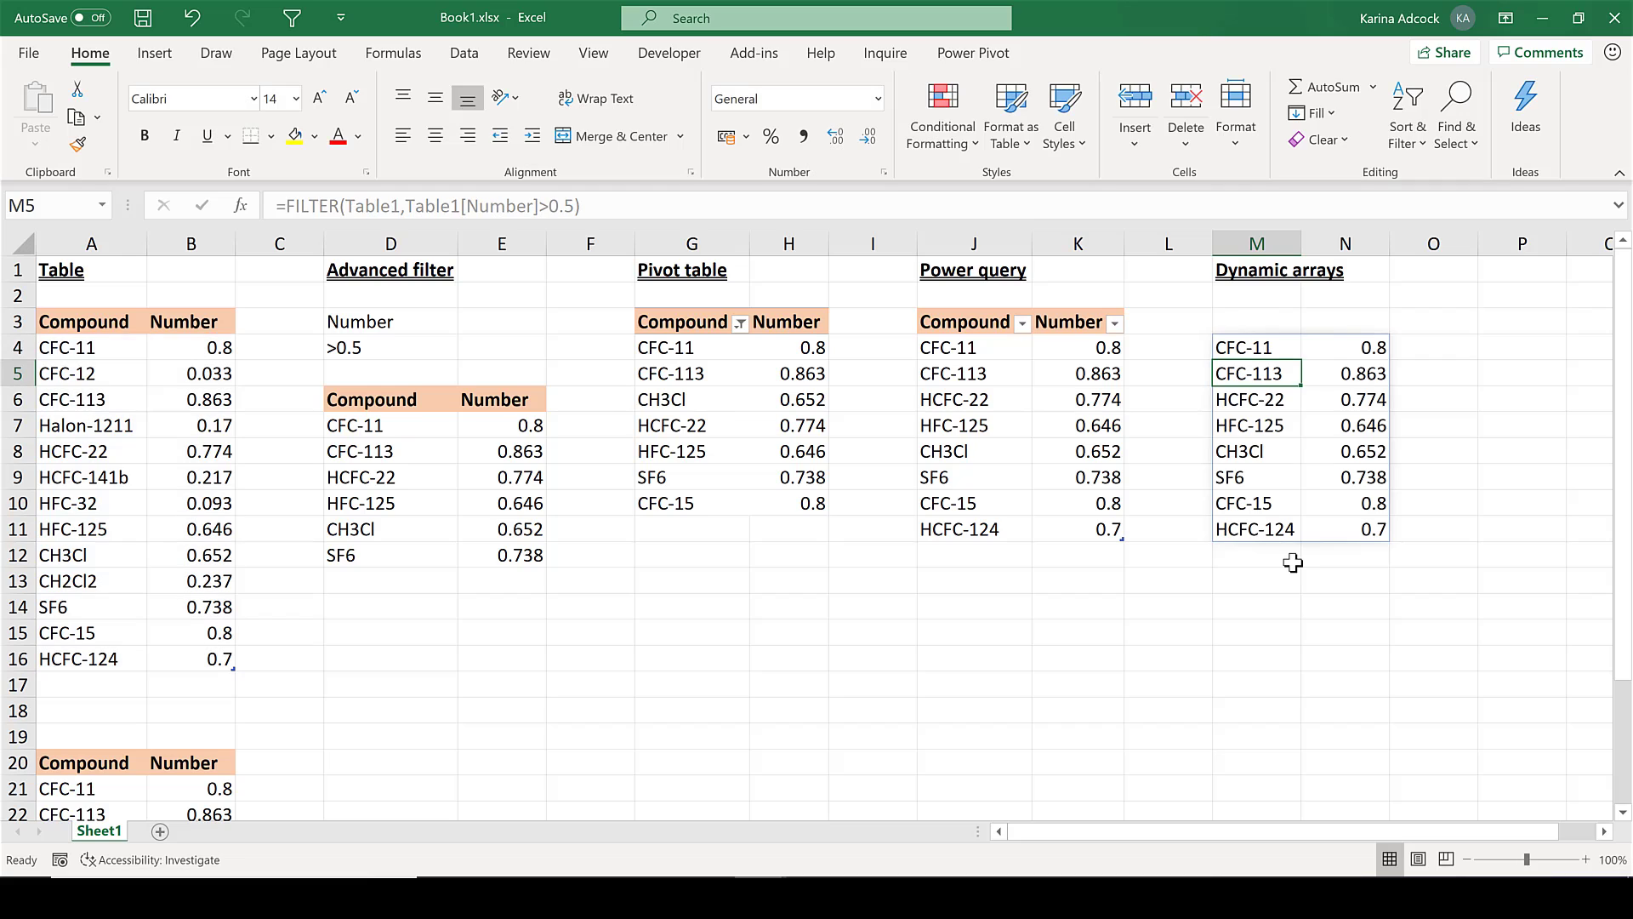
drag(1250, 348, 1371, 529)
drag(935, 347, 1076, 529)
Copy the Compound and Number headers from D6:E6 into M3:N3 and autofit column M.
click(449, 396)
shift+click(470, 399)
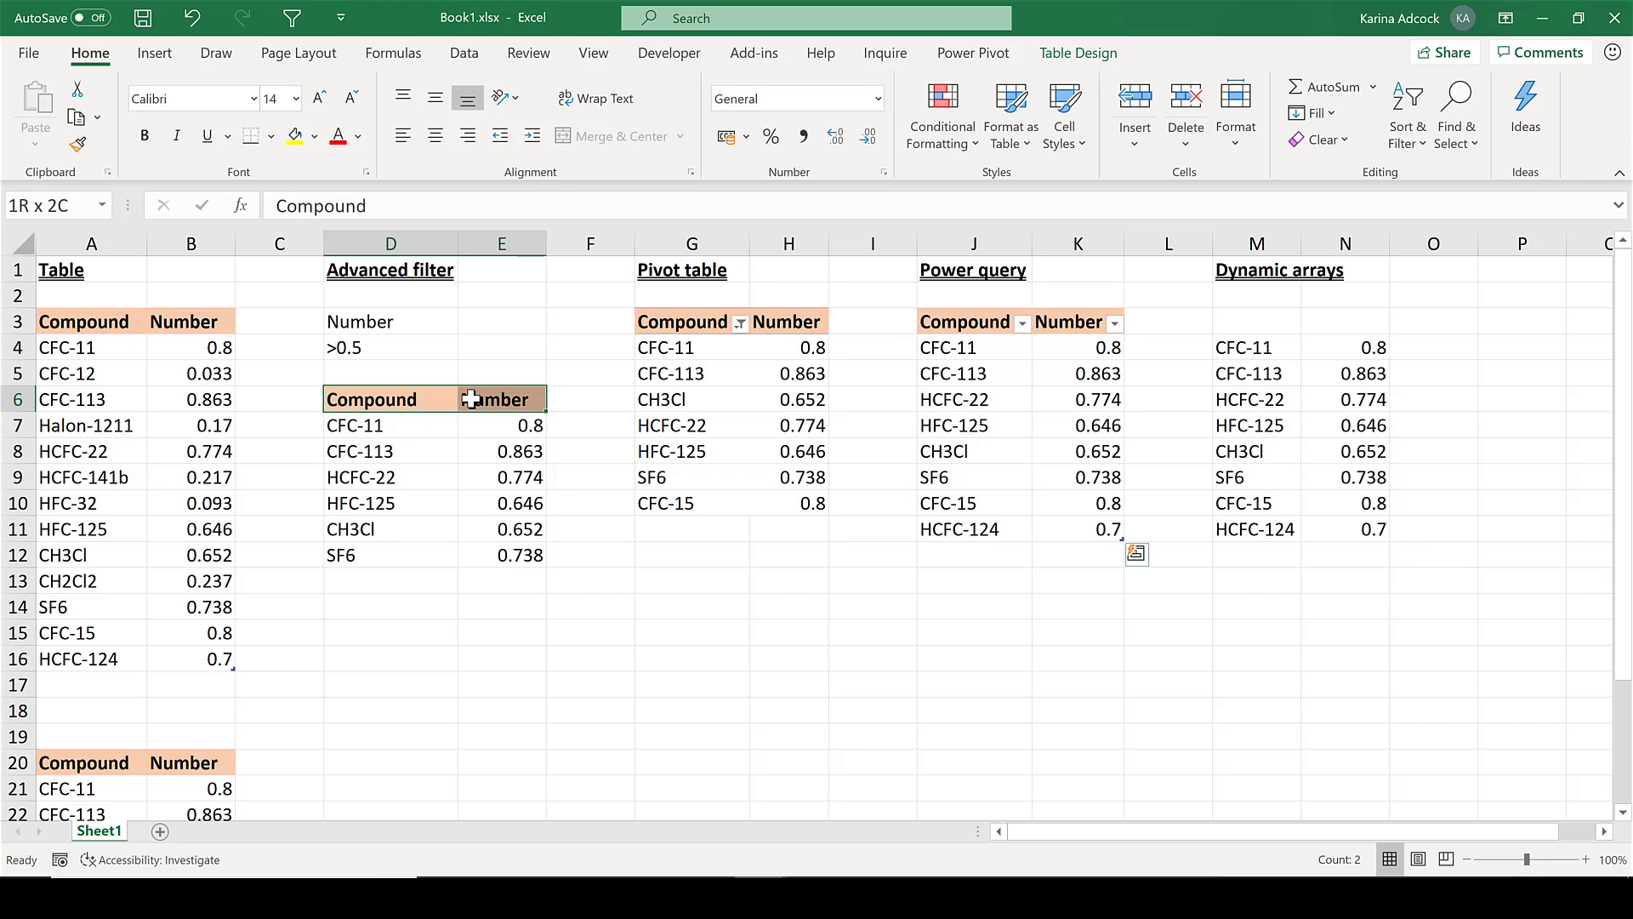
right_click(470, 398)
click(502, 403)
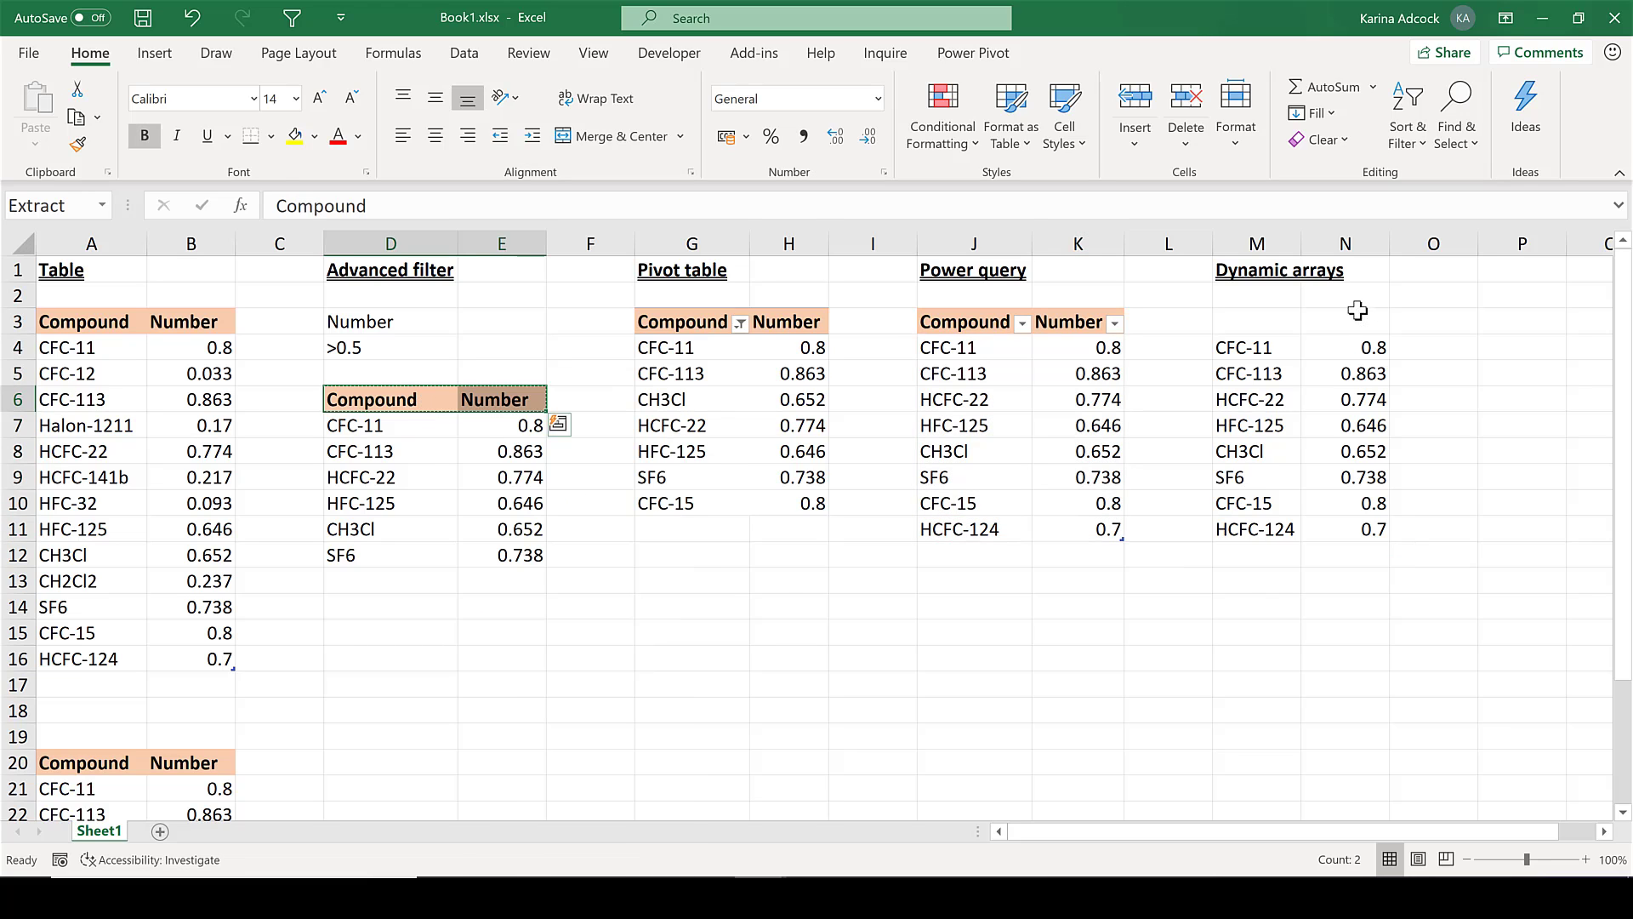
click(1265, 321)
right_click(1265, 321)
click(1304, 413)
double_click(1308, 257)
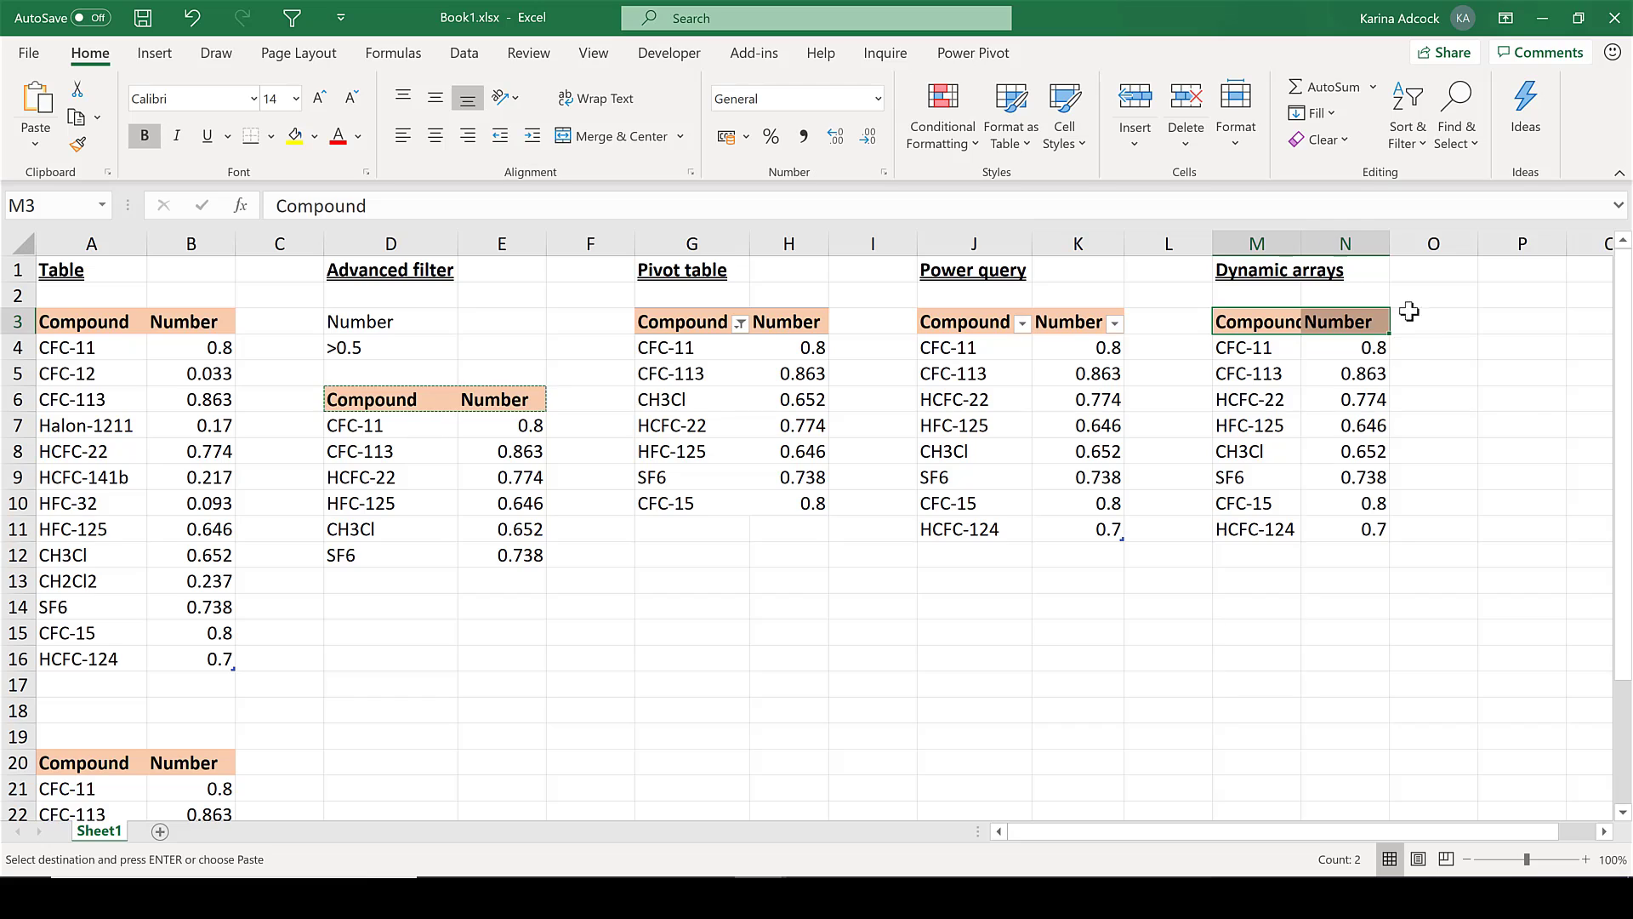
click(1478, 469)
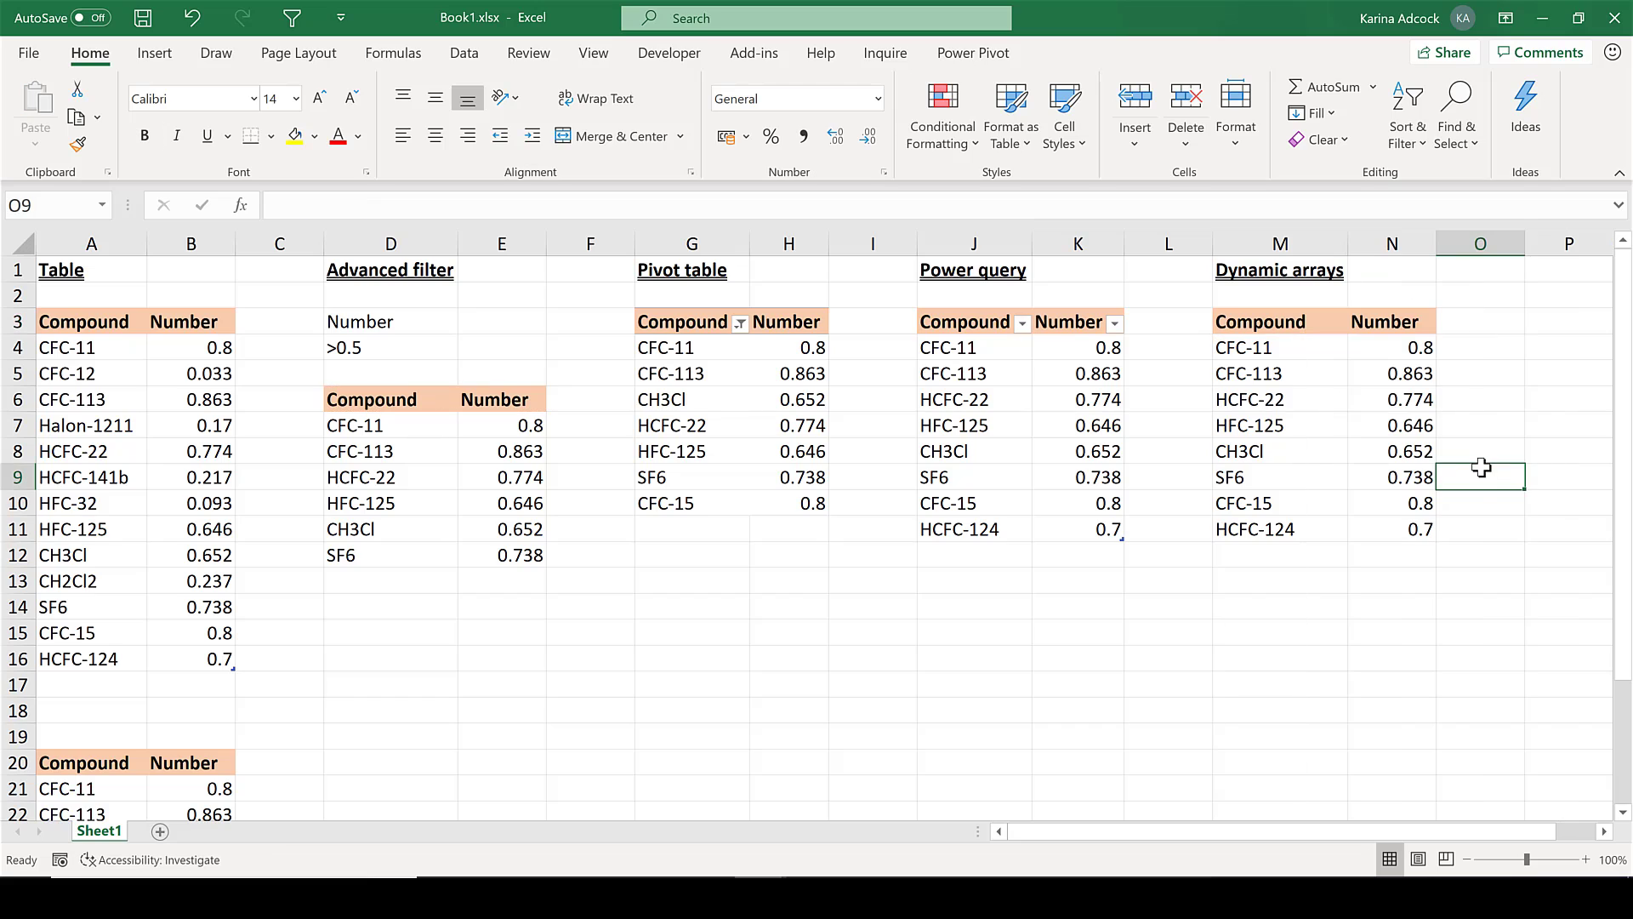
click(100, 687)
Add HFC-23 with Number 0.6 as a new row in the source table.
text(HFC)
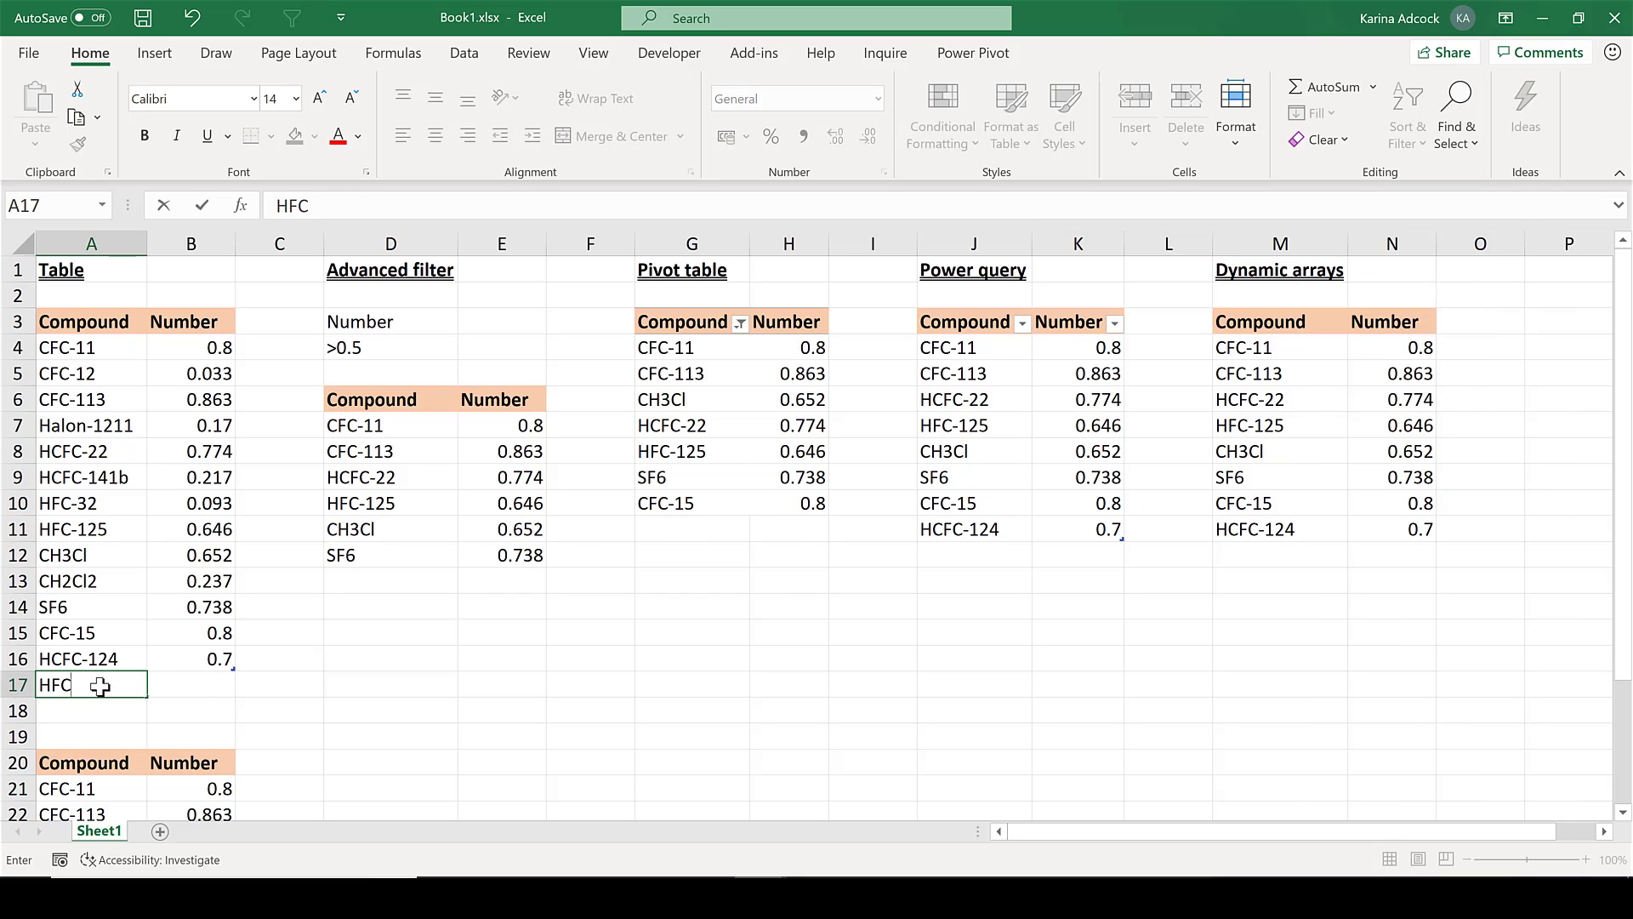
text(-23)
key(Tab)
text(0.)
key(Tab)
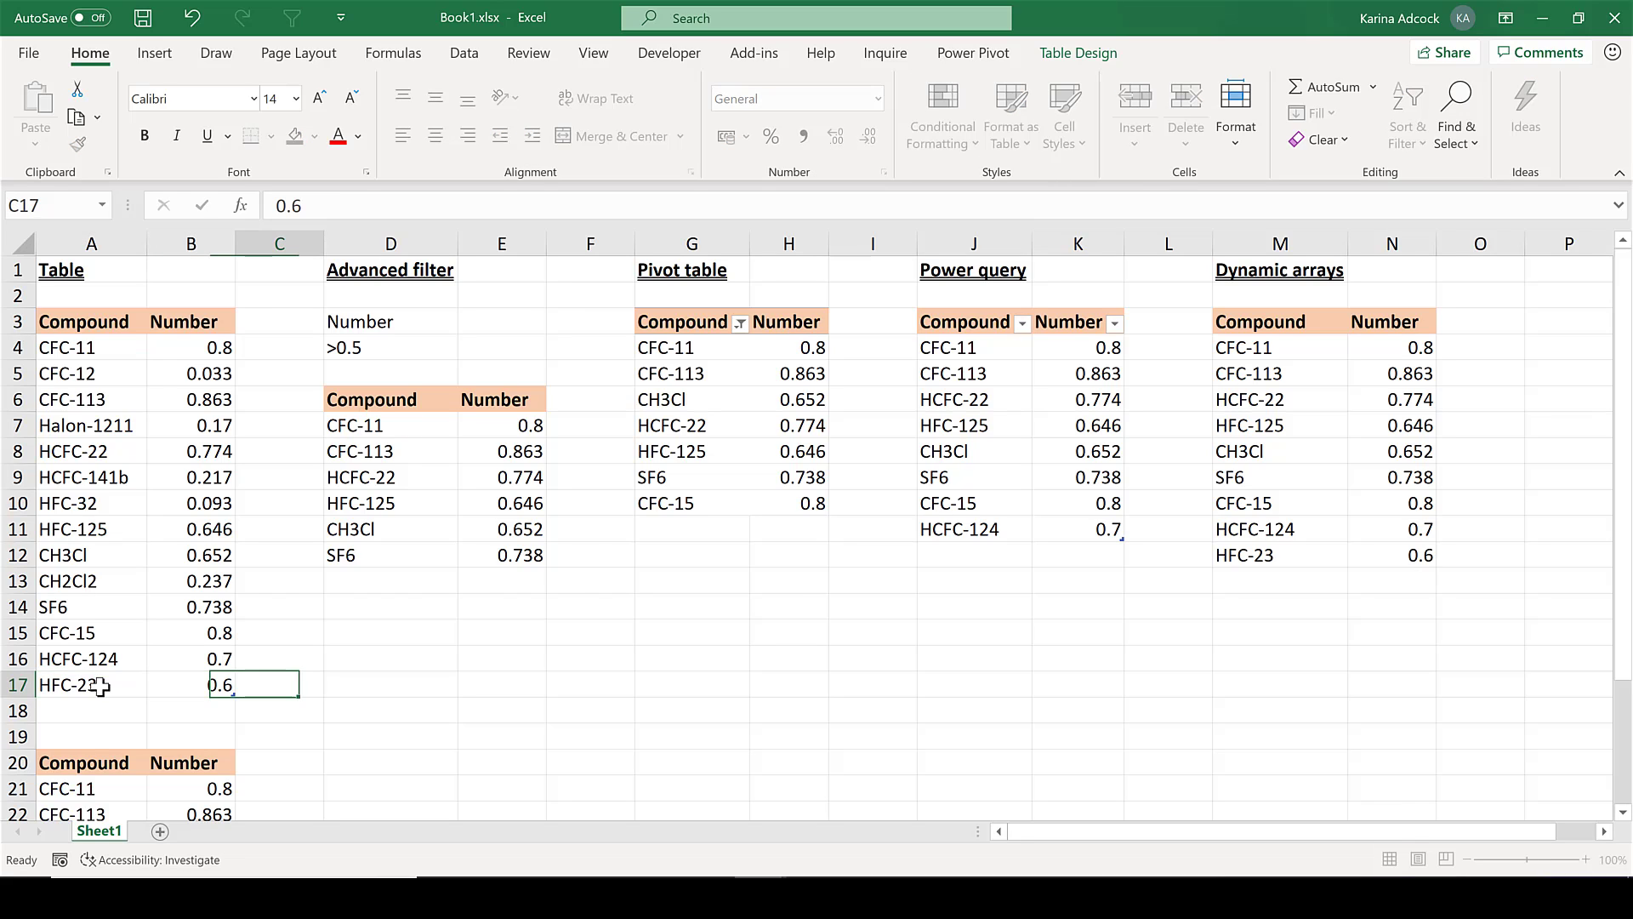
Check that the FILTER spill from M4 now lists HFC-23 as a ninth compound.
drag(1326, 555, 1495, 551)
click(1495, 551)
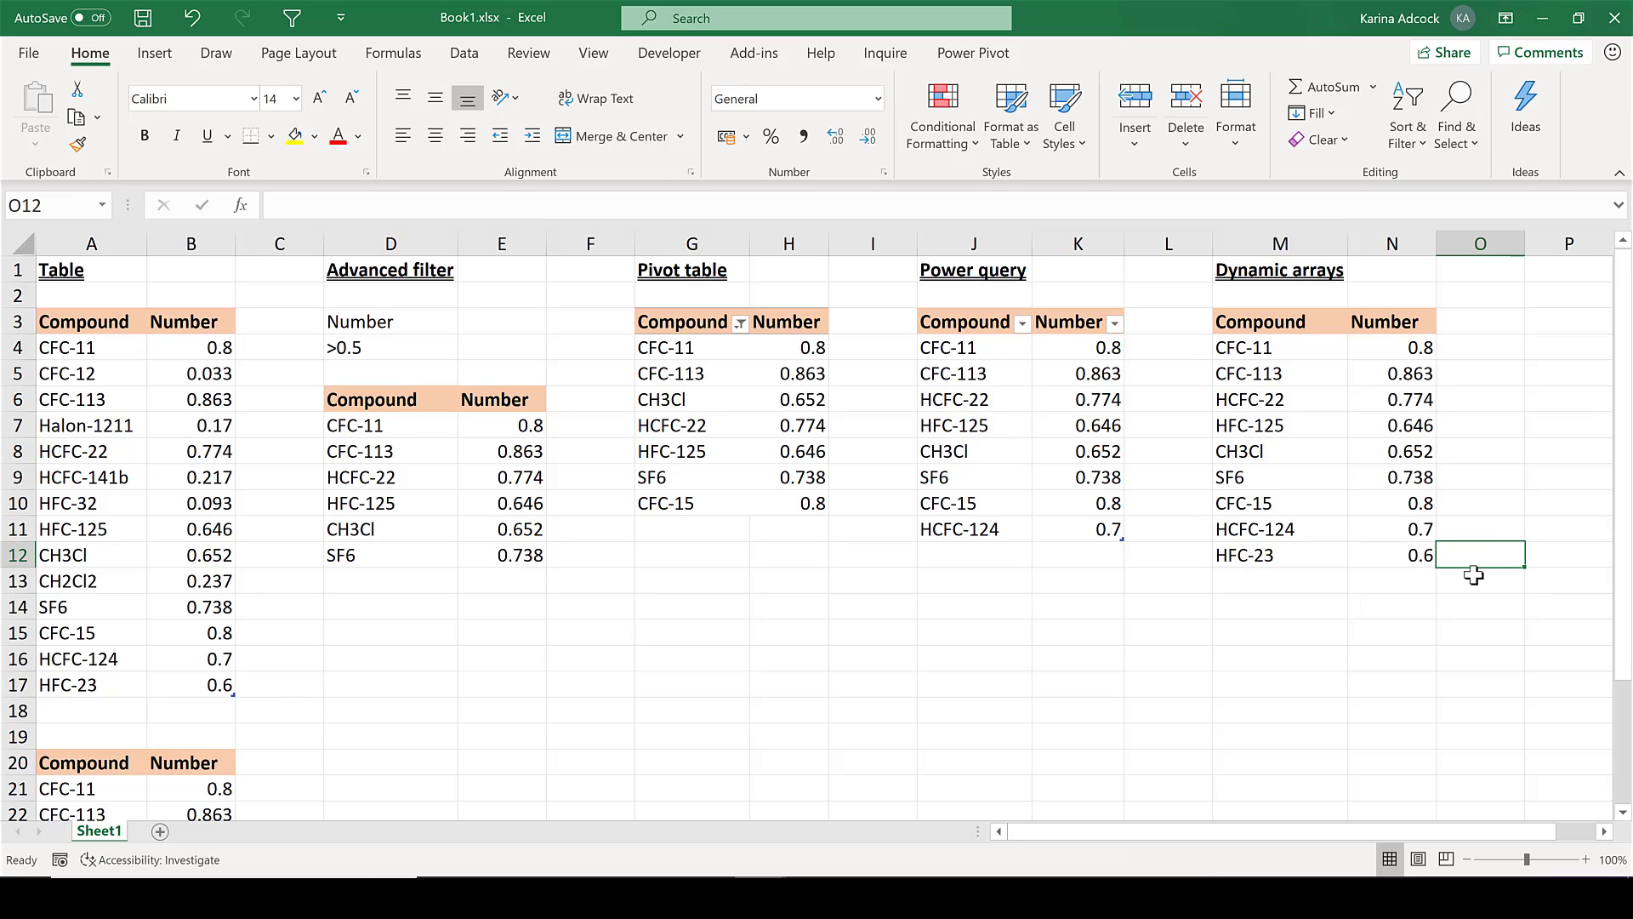
click(1295, 346)
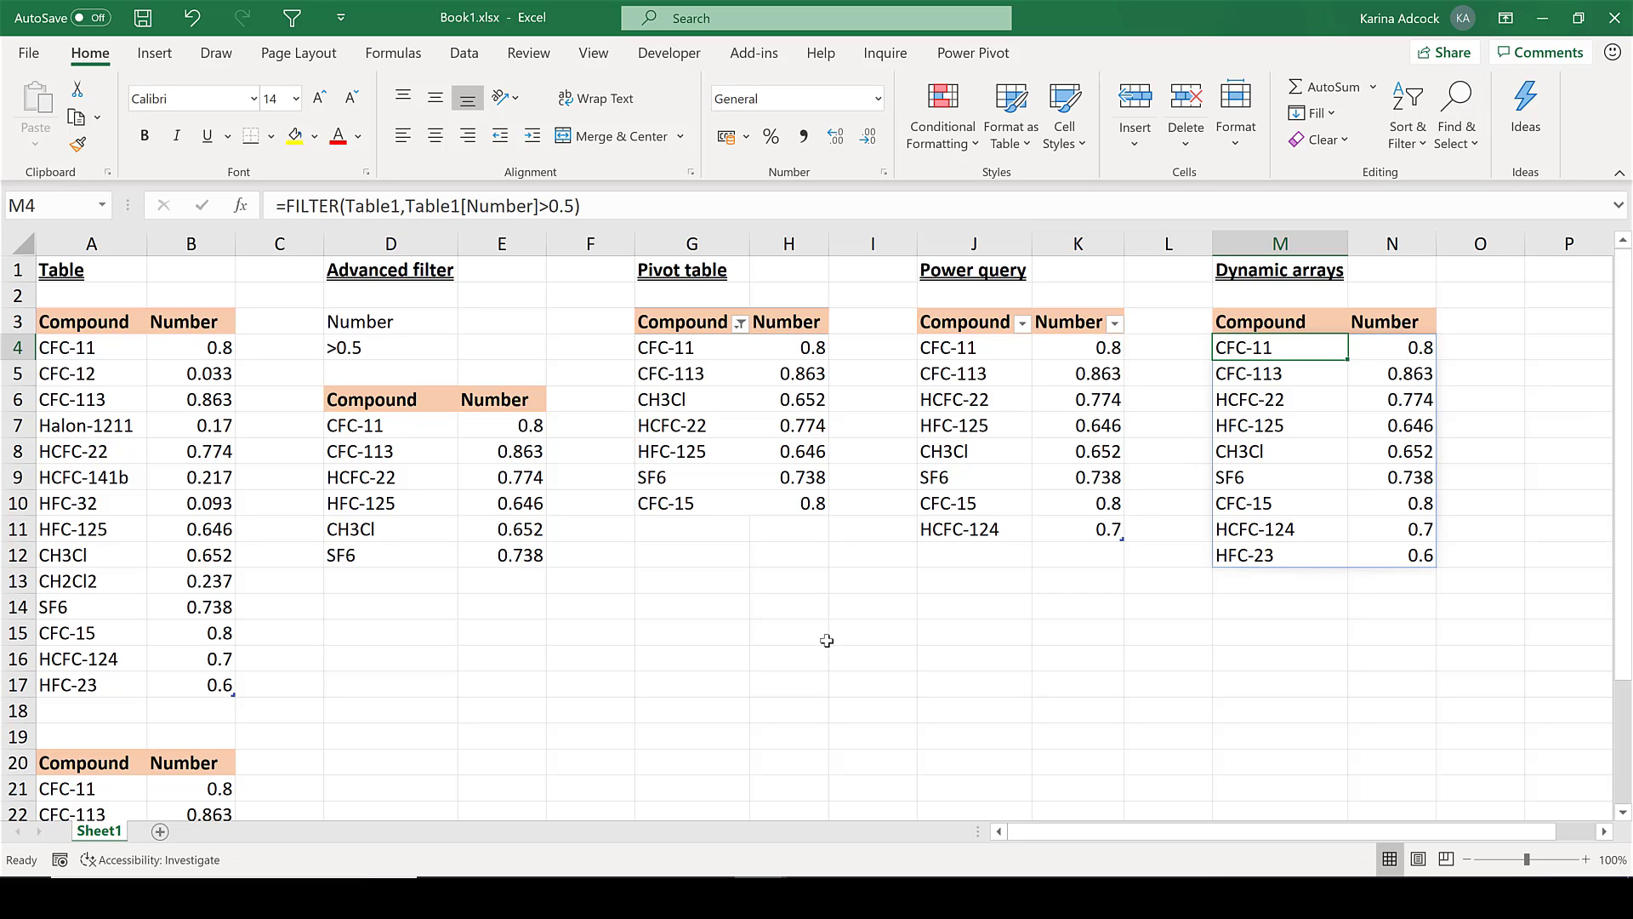
click(747, 632)
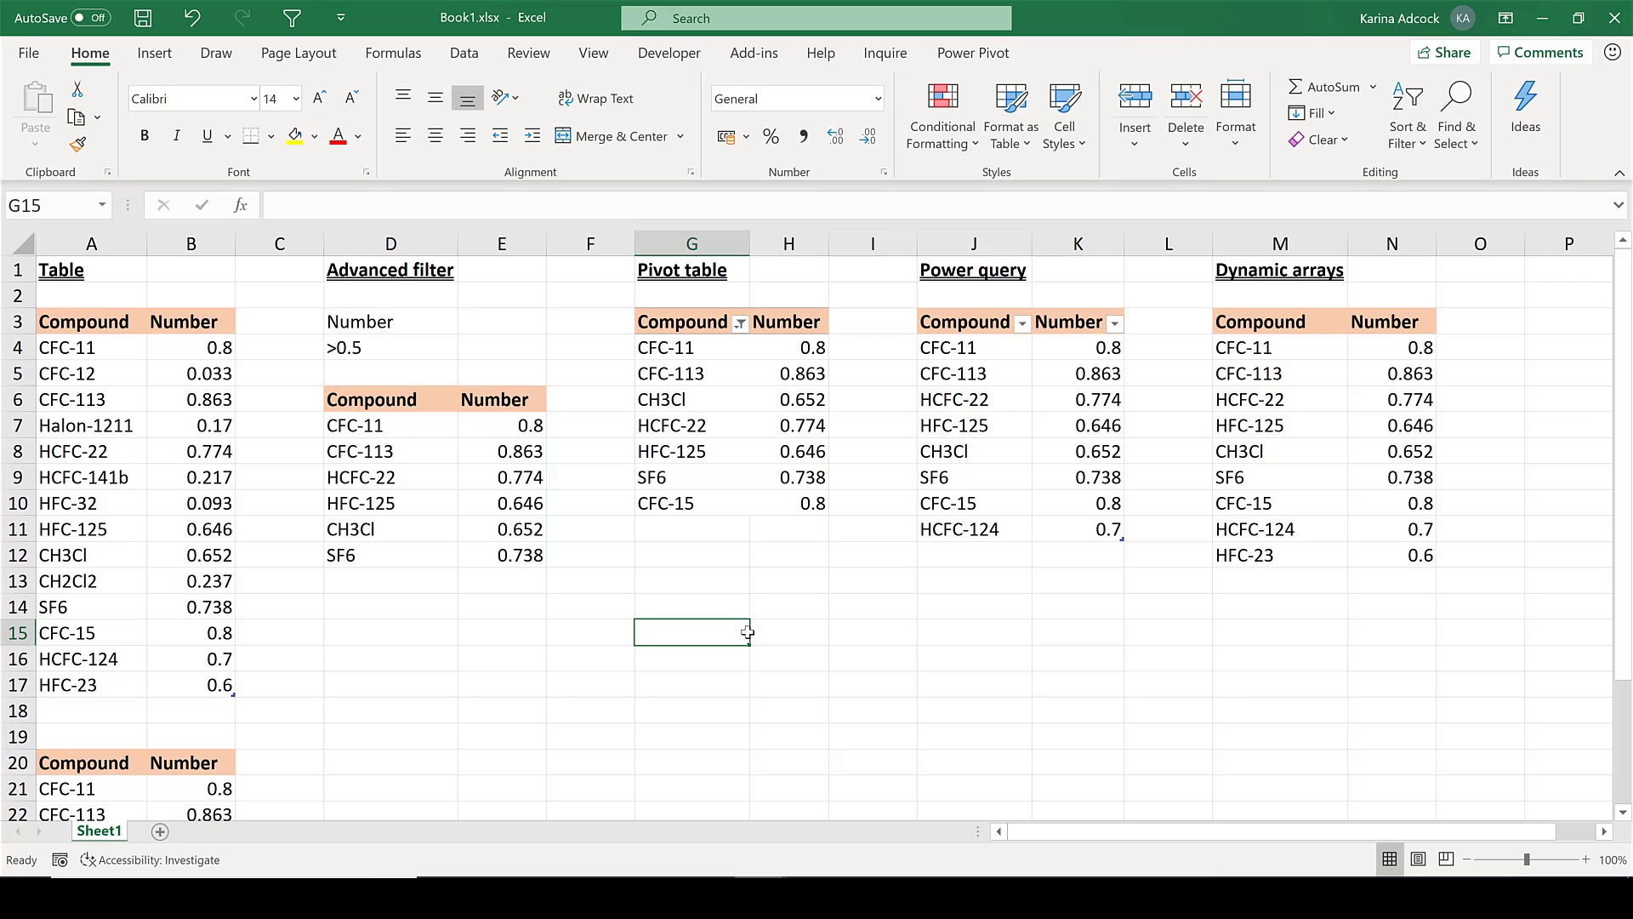